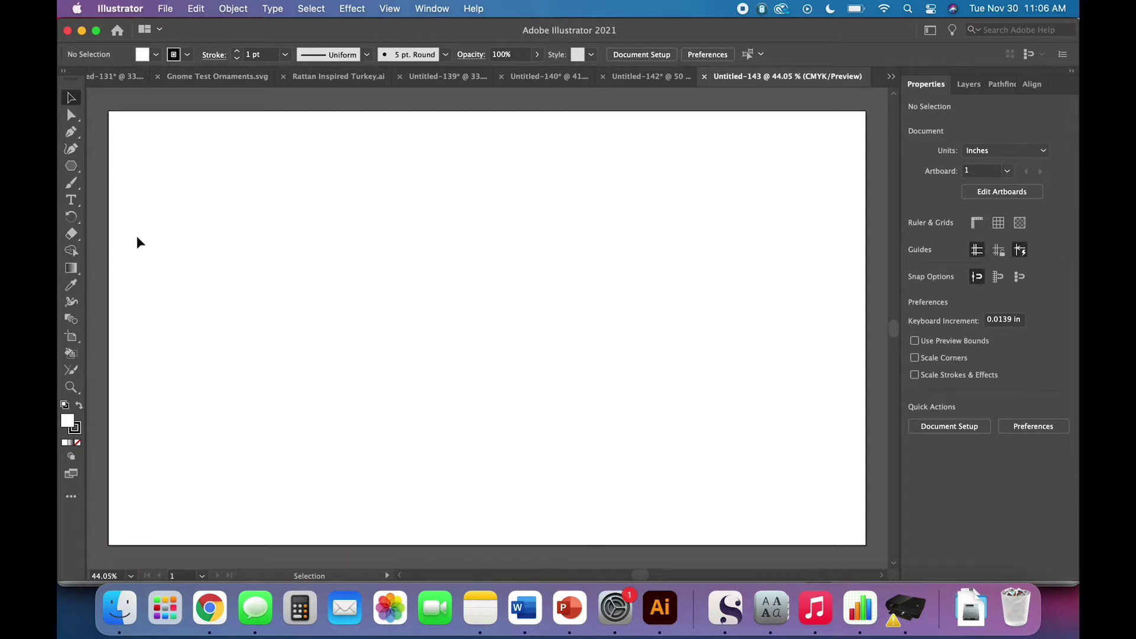
Add the point text "m" on the artboard and set its font to Glamour Absolute regular
{"action": "left_click", "coordinate": [71, 201]}
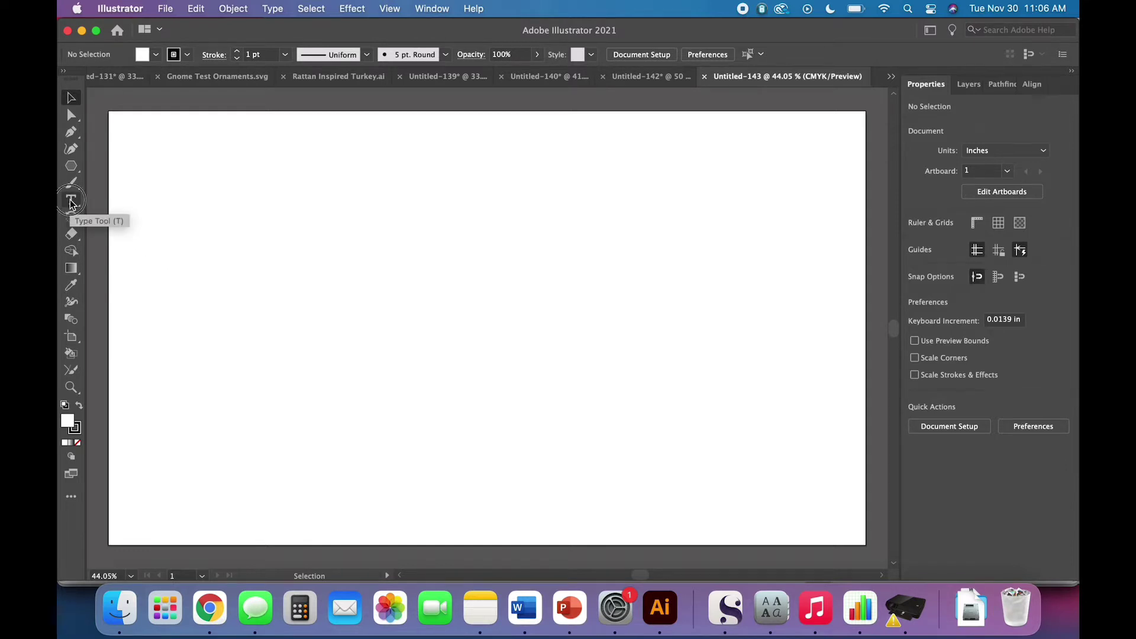
{"action": "left_click", "coordinate": [357, 250]}
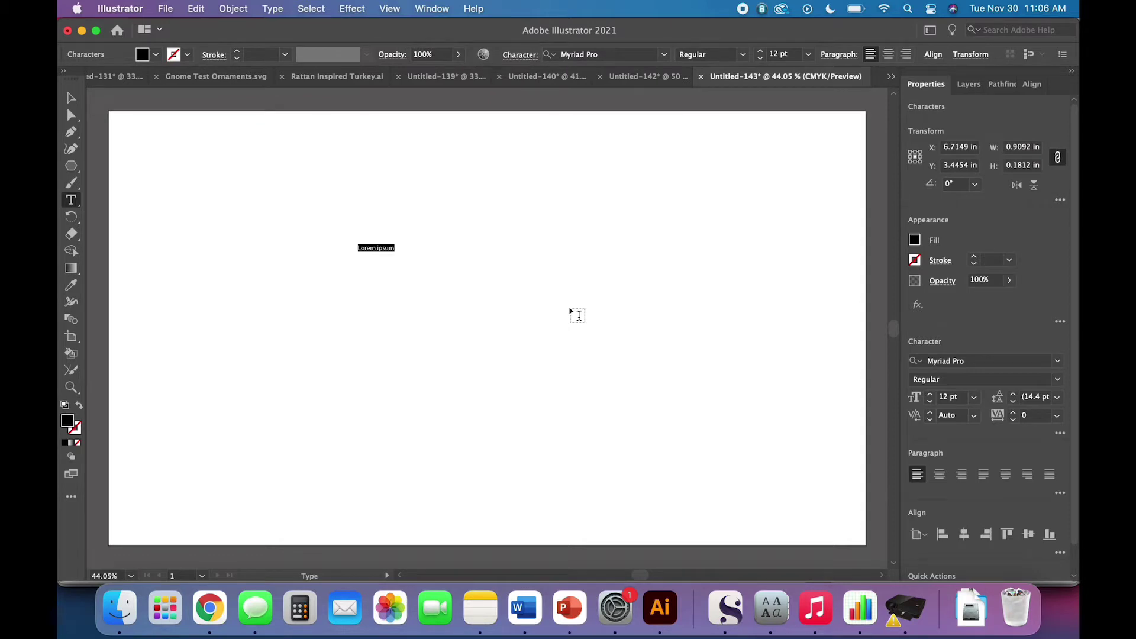
{"action": "type", "text": "m"}
{"action": "key", "text": "super+a"}
{"action": "left_click", "coordinate": [665, 55]}
{"action": "left_click", "coordinate": [655, 122]}
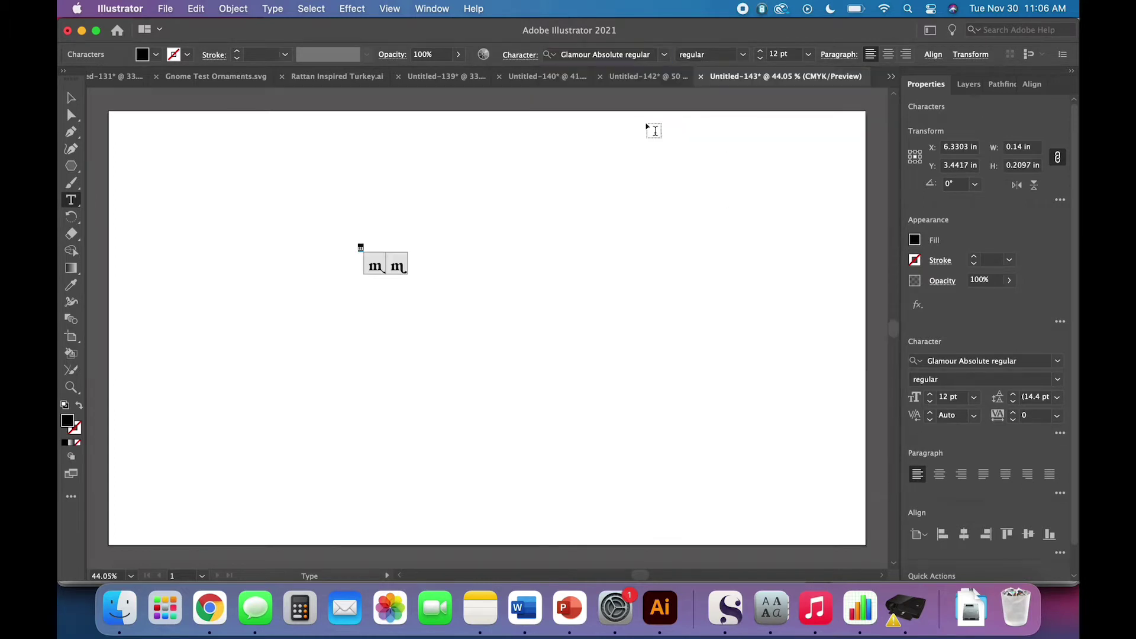
Scale the letter m up proportionally to about 178 pt
{"action": "left_click", "coordinate": [70, 102]}
{"action": "left_click", "coordinate": [313, 317]}
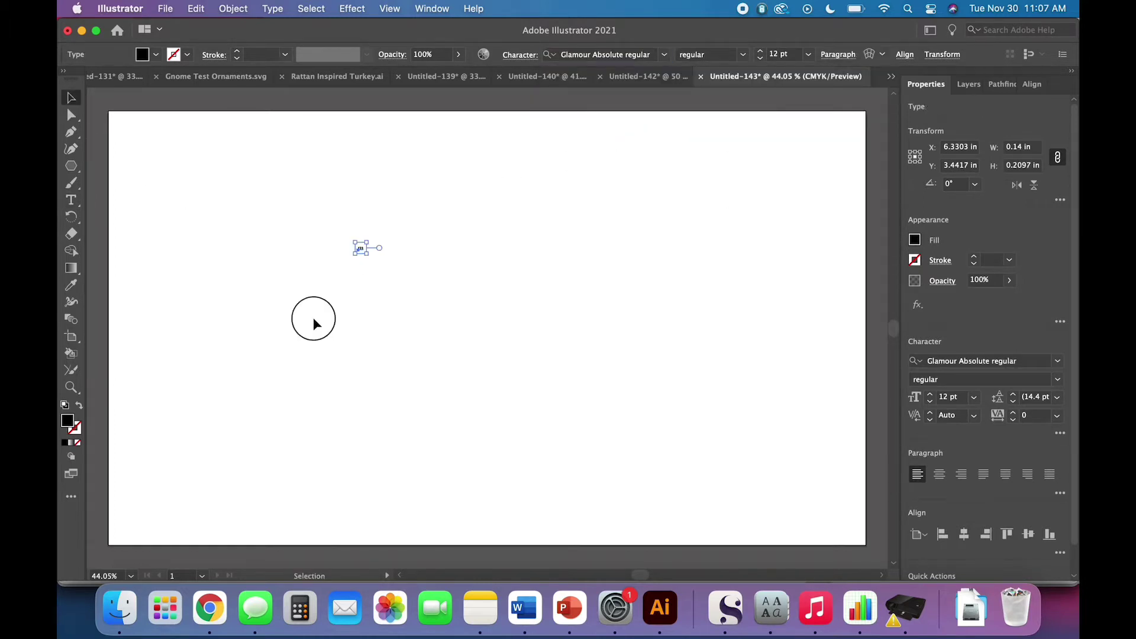
{"action": "left_click", "coordinate": [360, 248]}
{"action": "left_click_drag", "start_coordinate": [366, 255], "coordinate": [523, 439]}
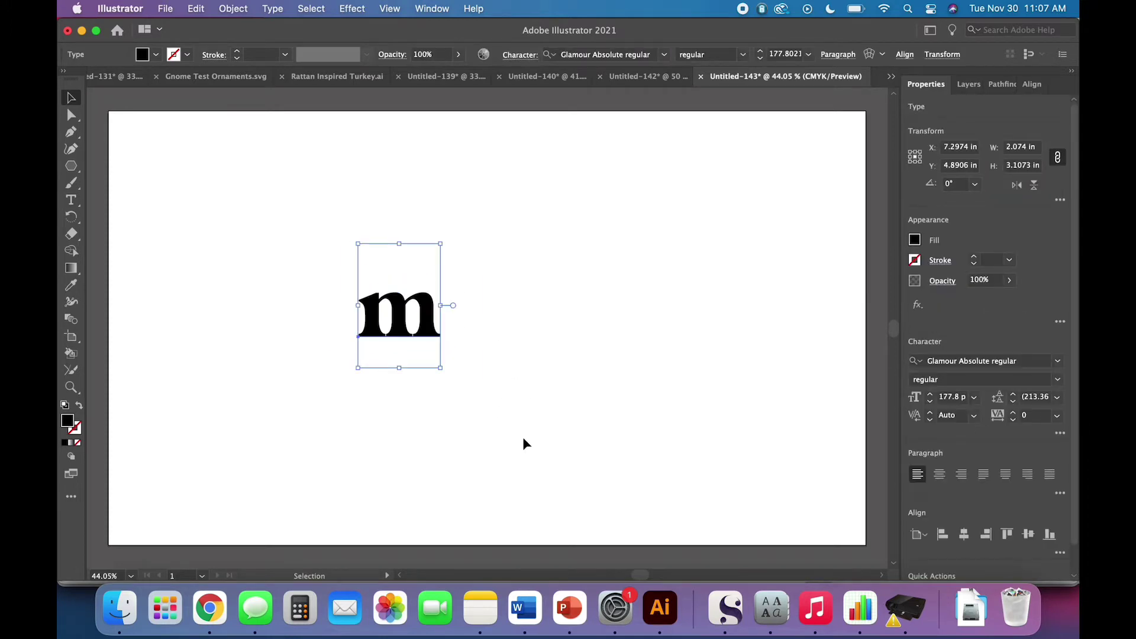
{"action": "left_click", "coordinate": [524, 439]}
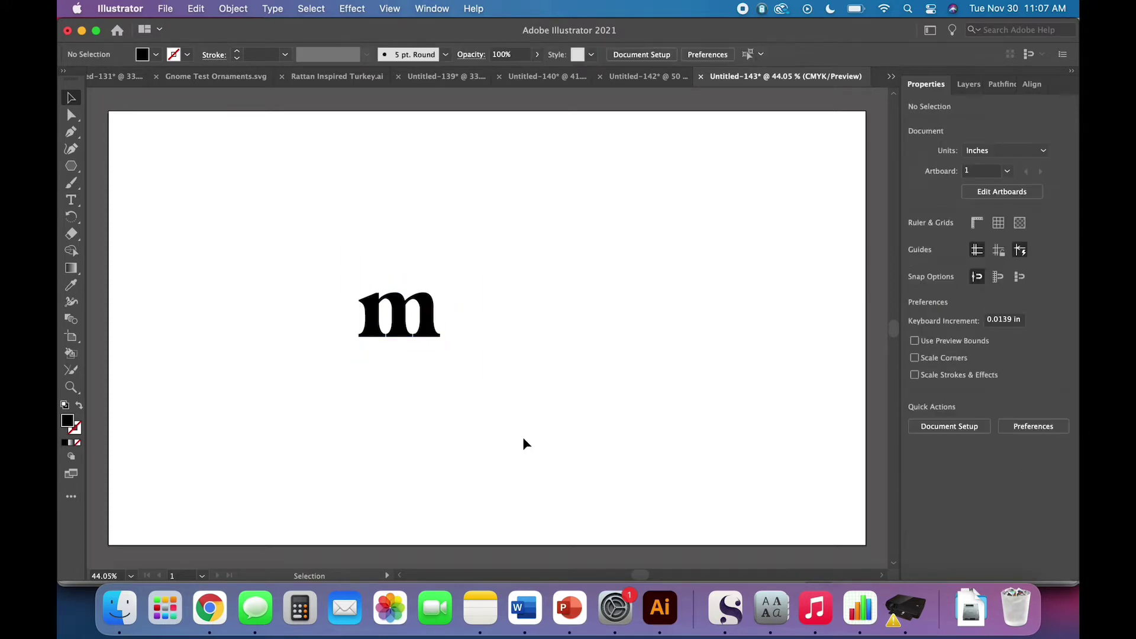
Convert the letter m to outlines and deselect it
{"action": "left_click", "coordinate": [430, 336]}
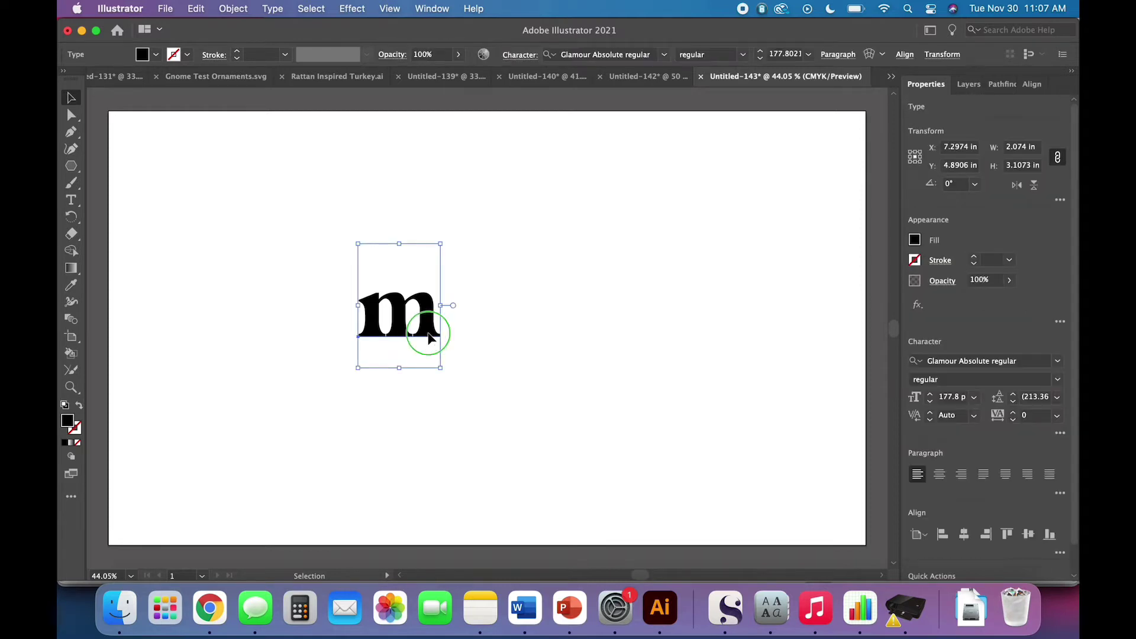
{"action": "right_click", "coordinate": [431, 317]}
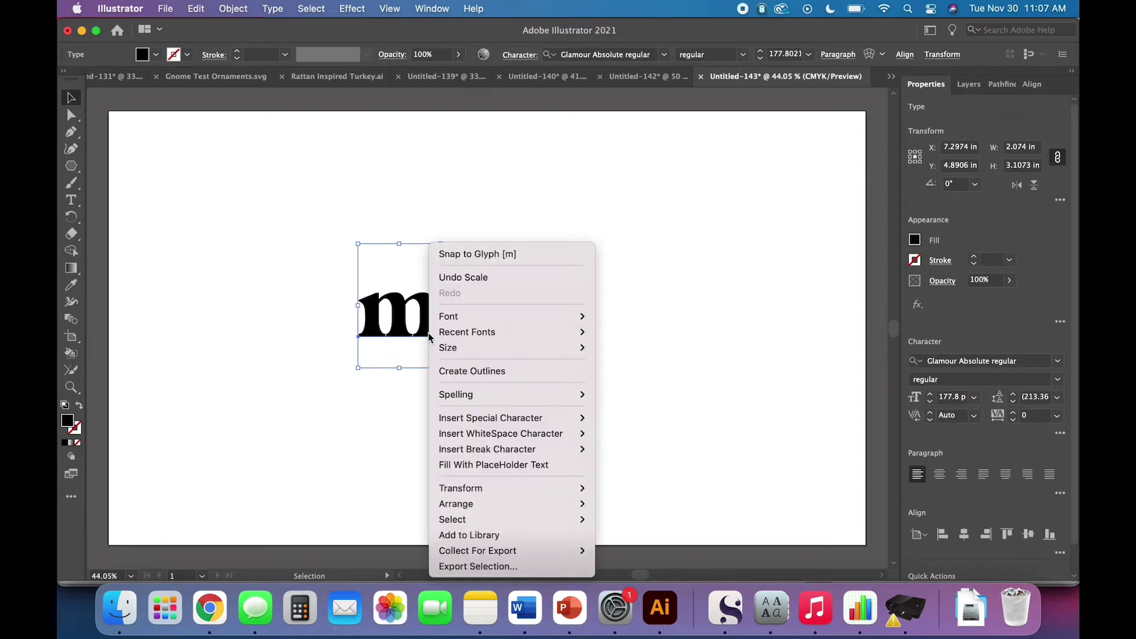
{"action": "left_click", "coordinate": [456, 372]}
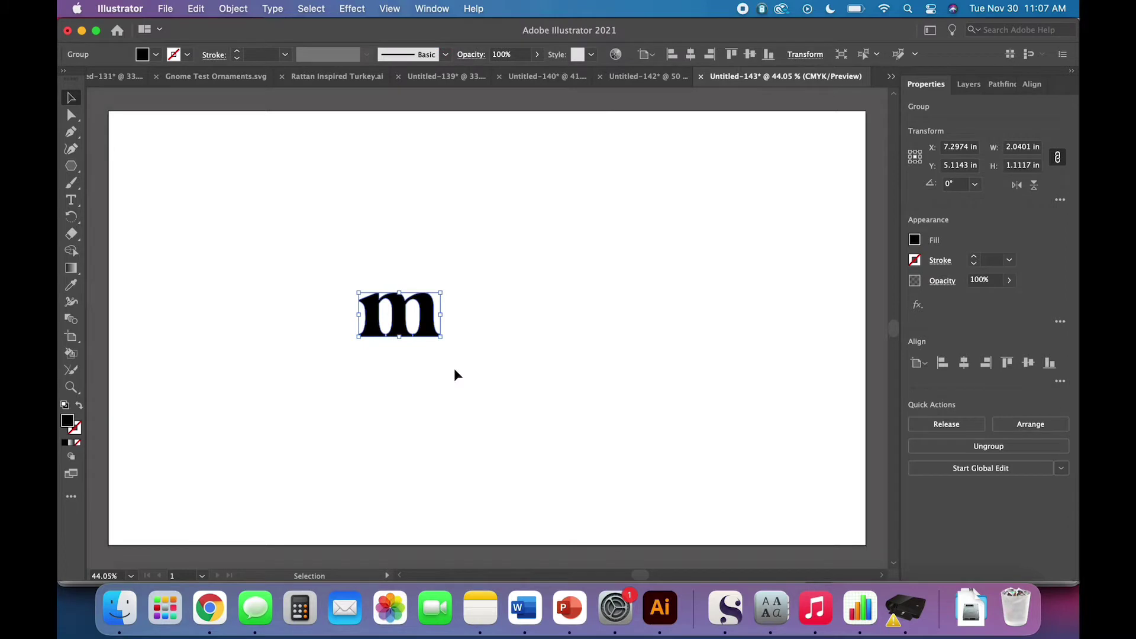
{"action": "left_click", "coordinate": [138, 190]}
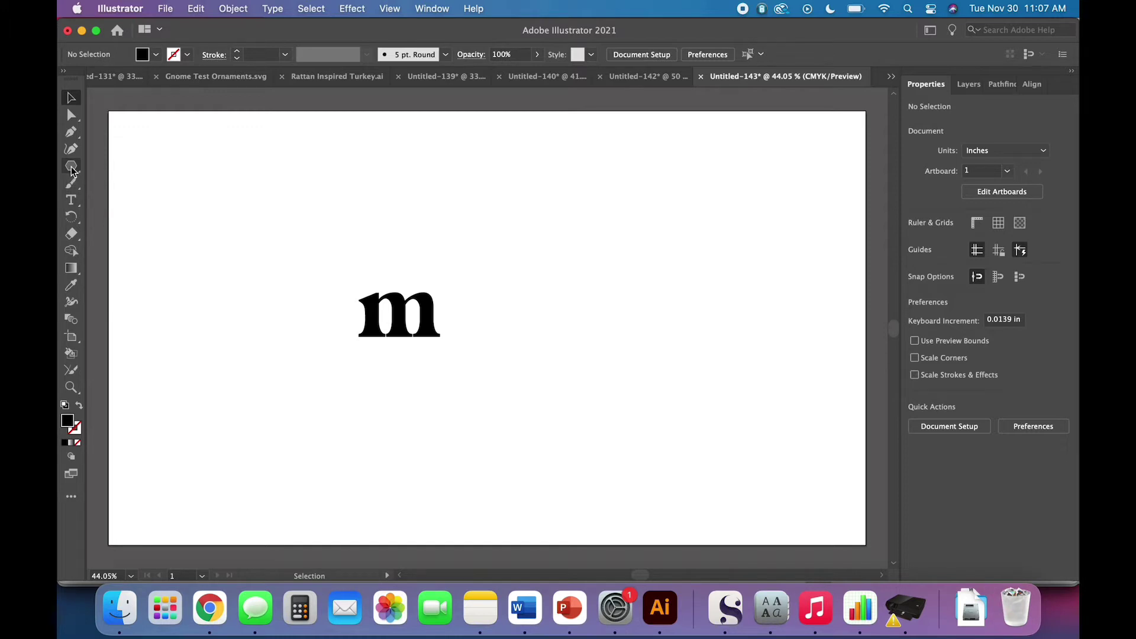
Create a 0.25 by 0.25 in circle with the Ellipse tool, to the upper left of the letter m
{"action": "left_click_drag", "start_coordinate": [71, 171], "coordinate": [112, 186]}
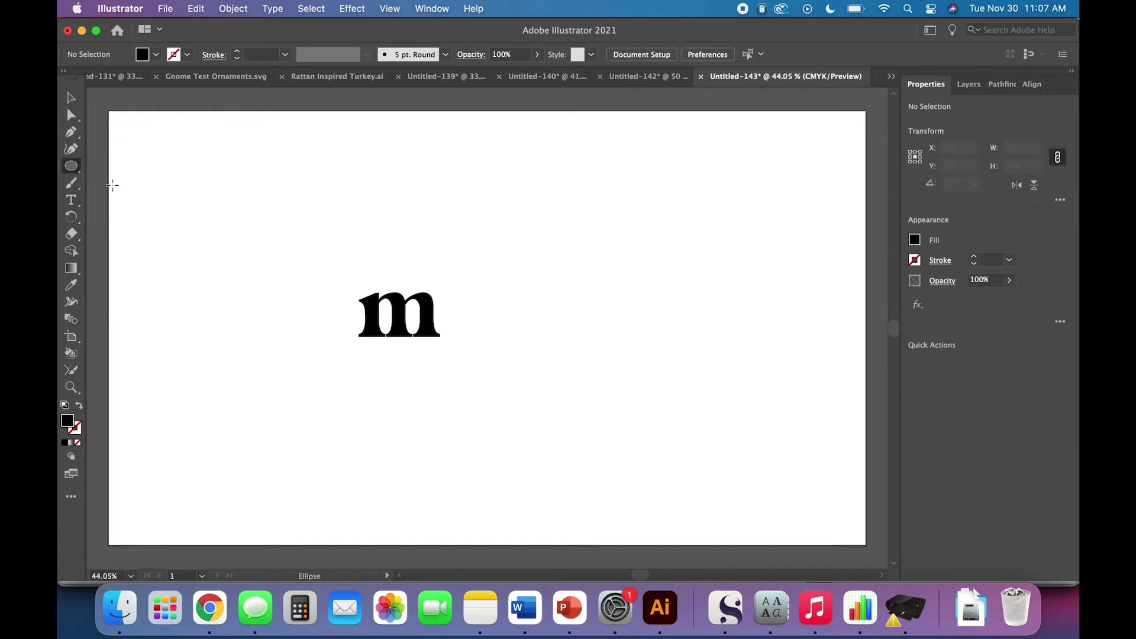
{"action": "left_click", "coordinate": [225, 237]}
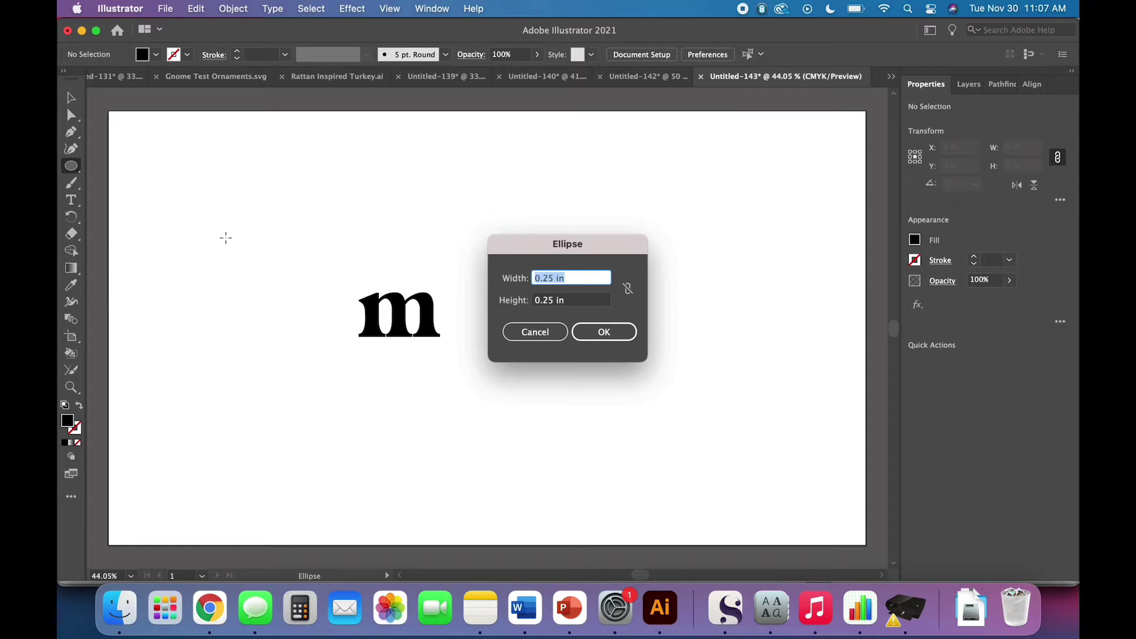
{"action": "key", "text": "Return"}
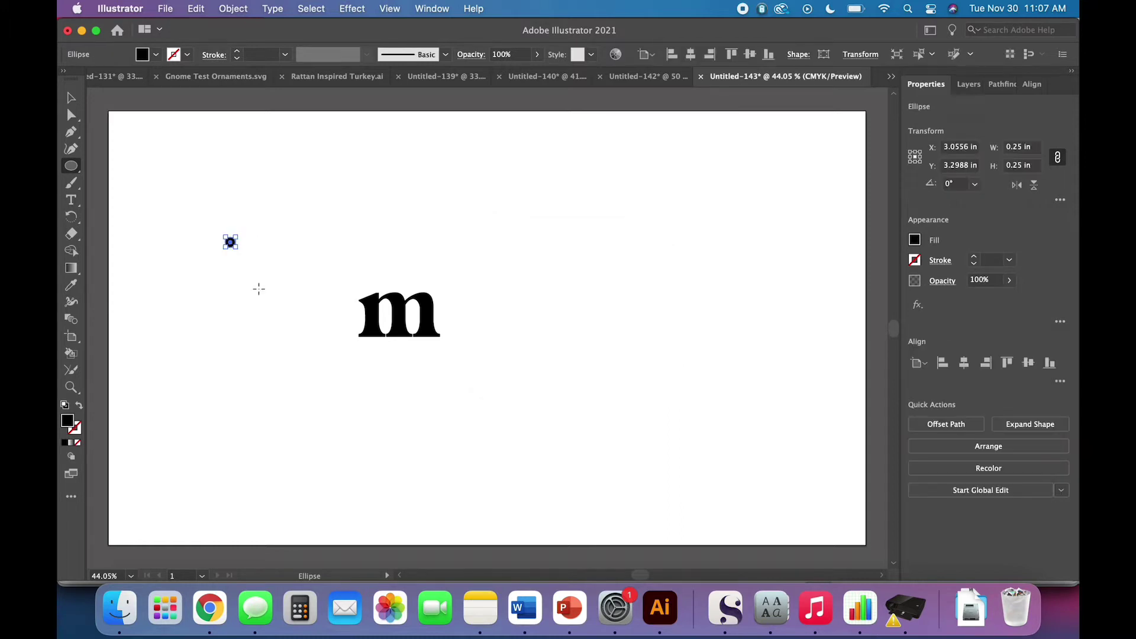
{"action": "key", "text": "v"}
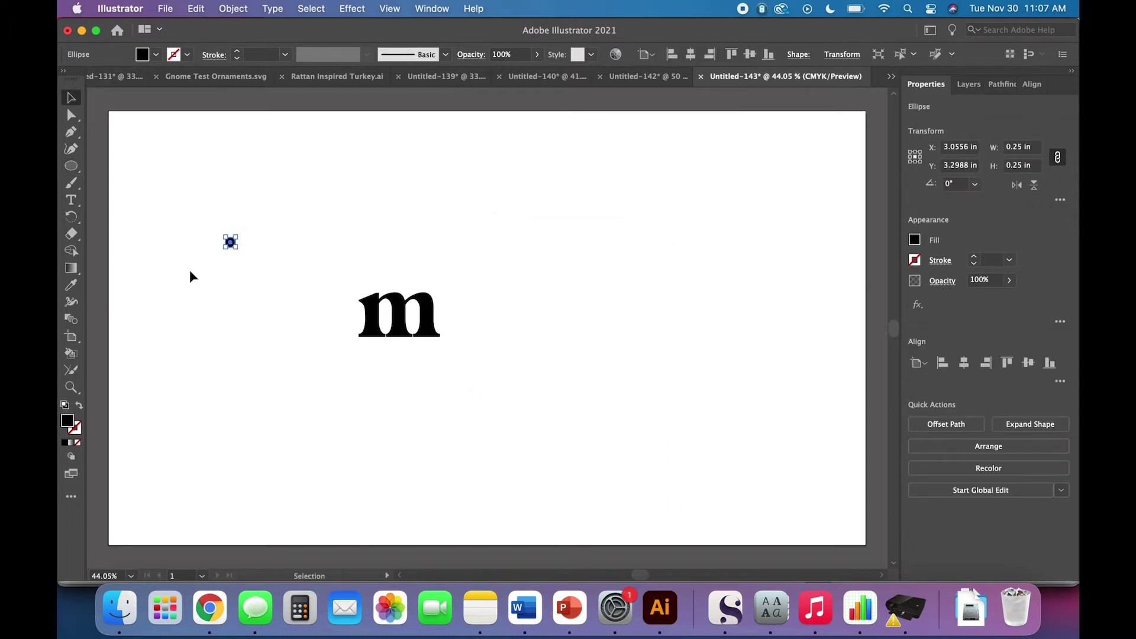
Offset the circle's path by -0.07 in with Miter joins
{"action": "left_click", "coordinate": [243, 9]}
{"action": "mouse_move", "coordinate": [255, 372]}
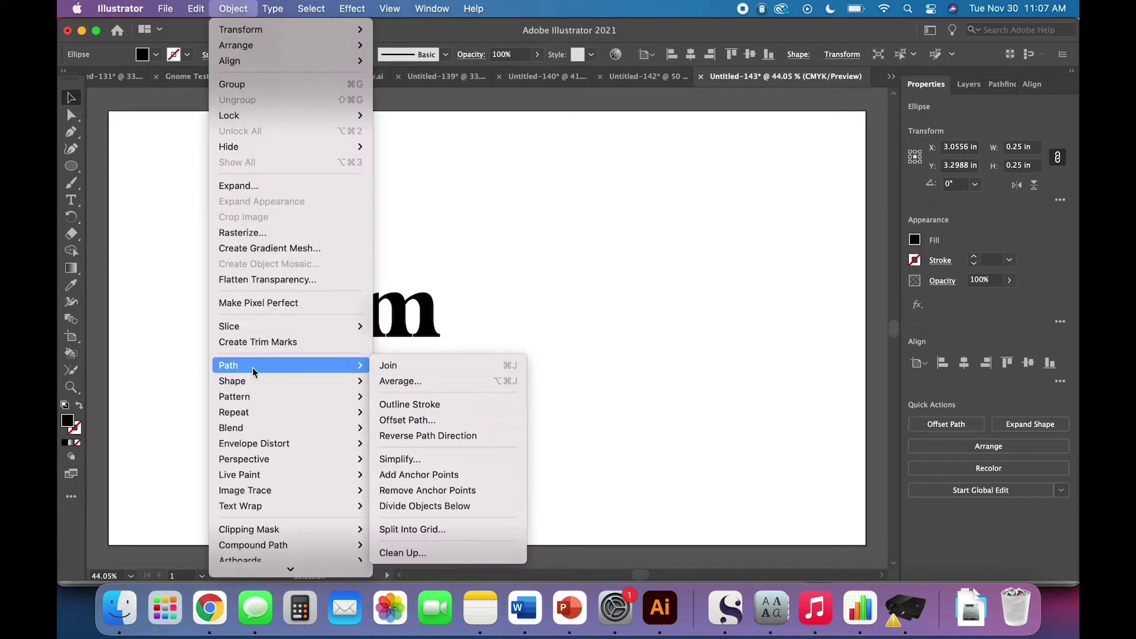
{"action": "left_click", "coordinate": [408, 420]}
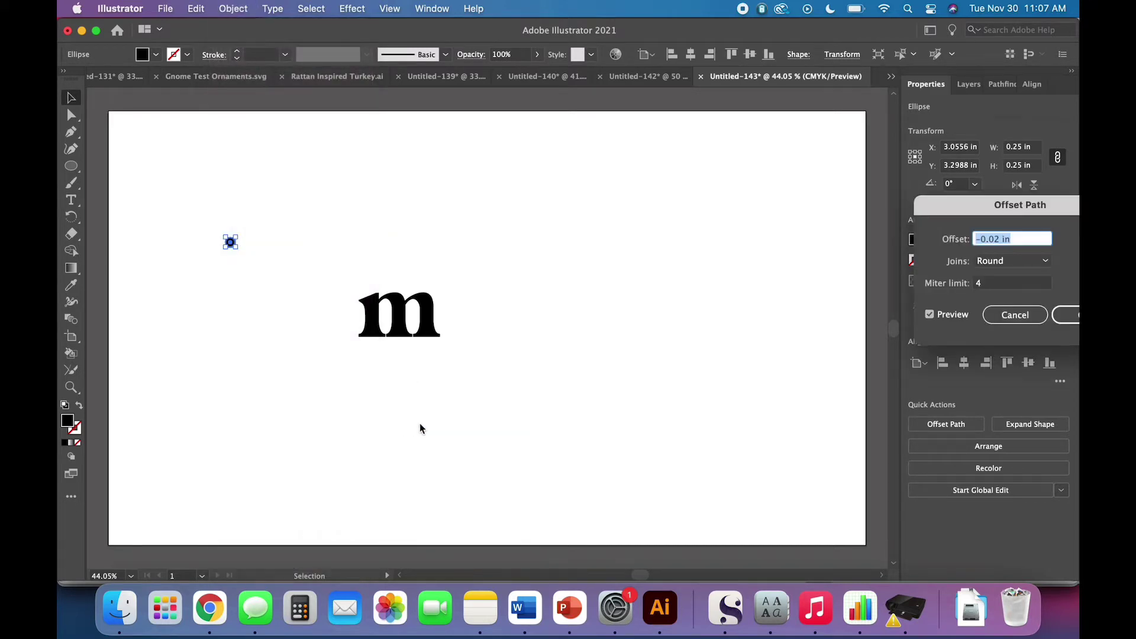
{"action": "type", "text": "-.07"}
{"action": "left_click", "coordinate": [1033, 261]}
{"action": "left_click", "coordinate": [1029, 278]}
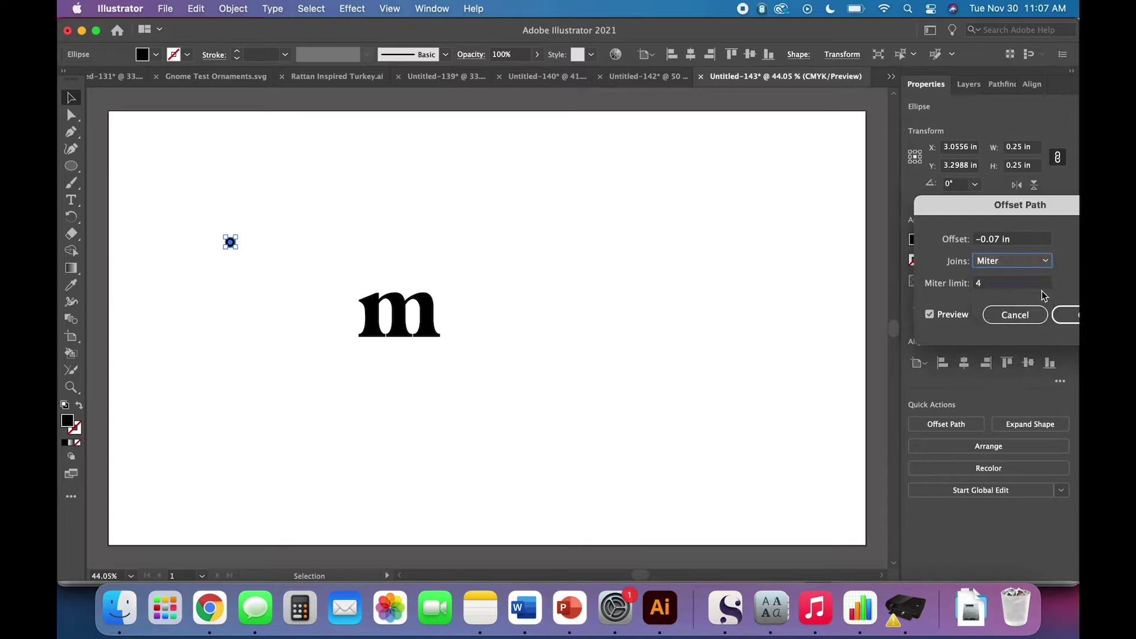
{"action": "left_click", "coordinate": [1065, 316]}
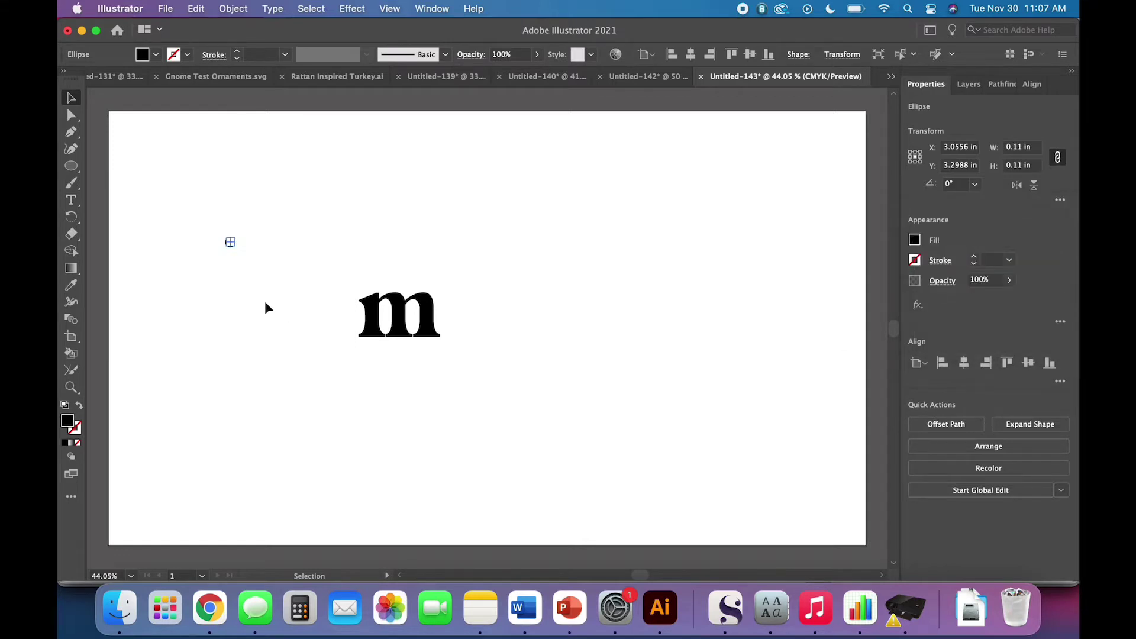
Select both concentric circles and subtract the inner one from the outer with Minus Front to form a ring
{"action": "left_click_drag", "start_coordinate": [265, 300], "coordinate": [200, 203]}
{"action": "key", "text": "a"}
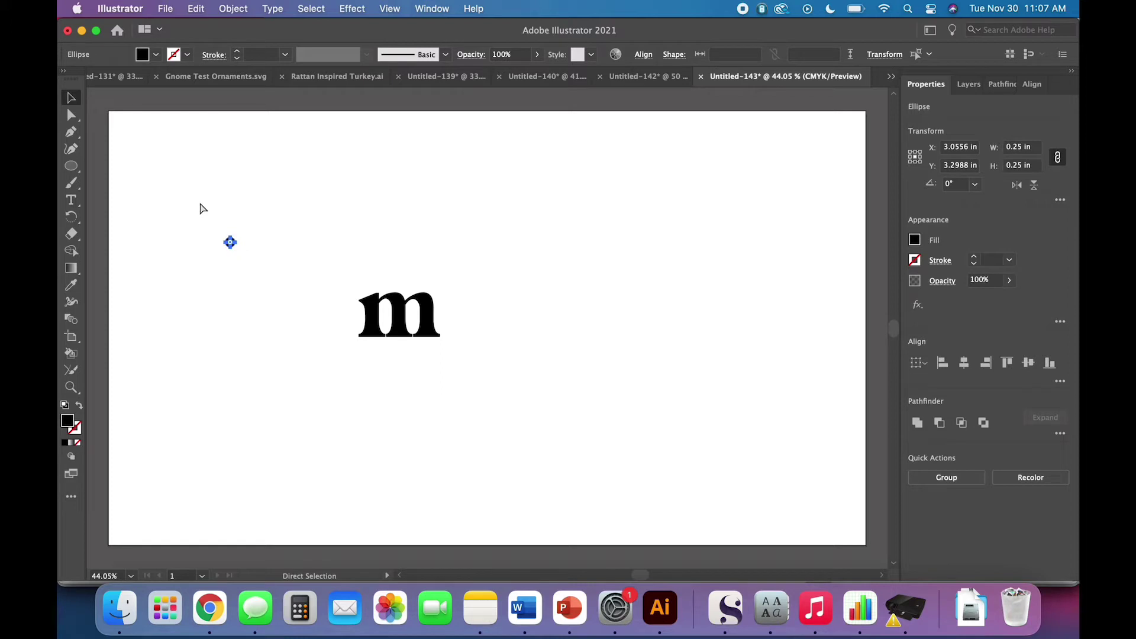
{"action": "key", "text": "super+equal"}
{"action": "key", "text": "super+equal"}
{"action": "key", "text": "super+equal"}
{"action": "key", "text": "super+equal"}
{"action": "key", "text": "super+equal"}
{"action": "key", "text": "super+equal"}
{"action": "key", "text": "super+equal"}
{"action": "key", "text": "super+equal"}
{"action": "key", "text": "super+equal"}
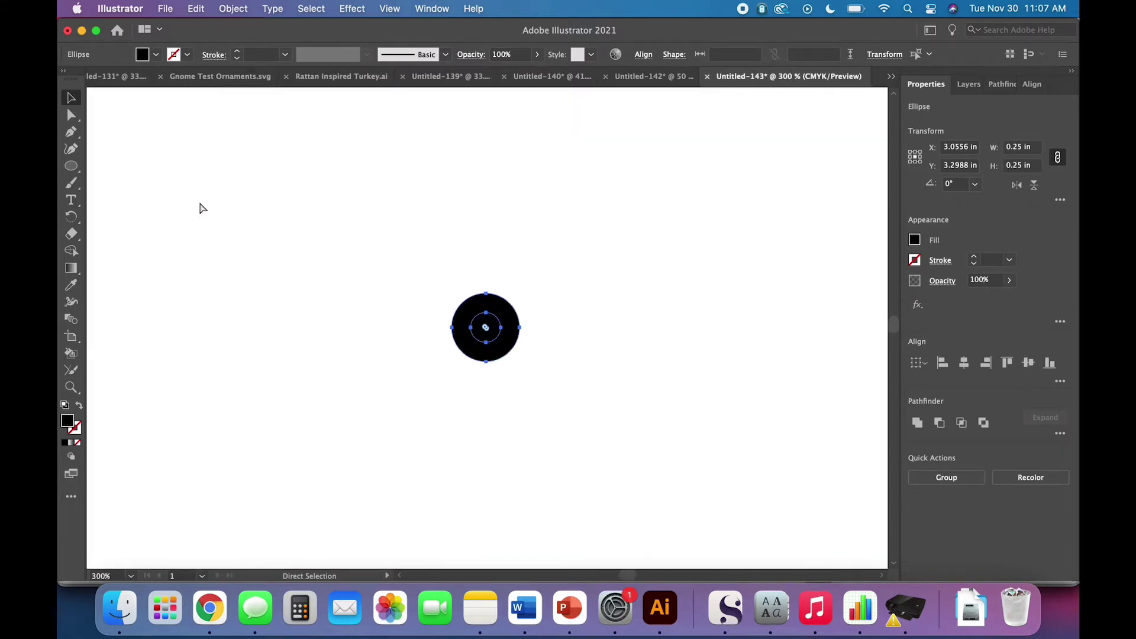
{"action": "key", "text": "v"}
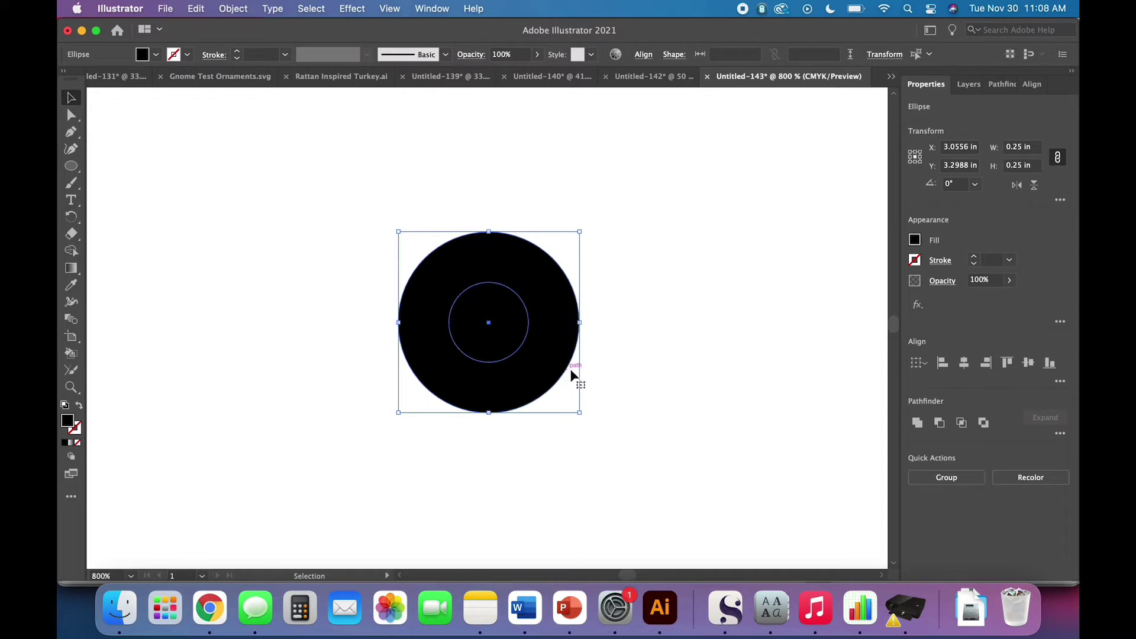
{"action": "left_click", "coordinate": [940, 423]}
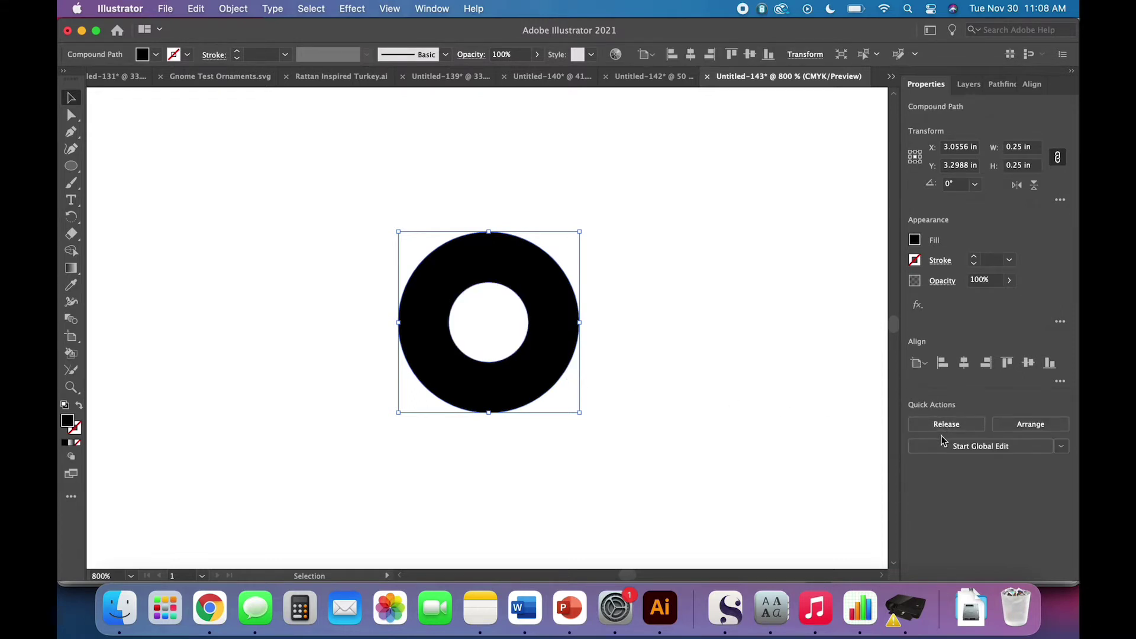
{"action": "left_click", "coordinate": [437, 7]}
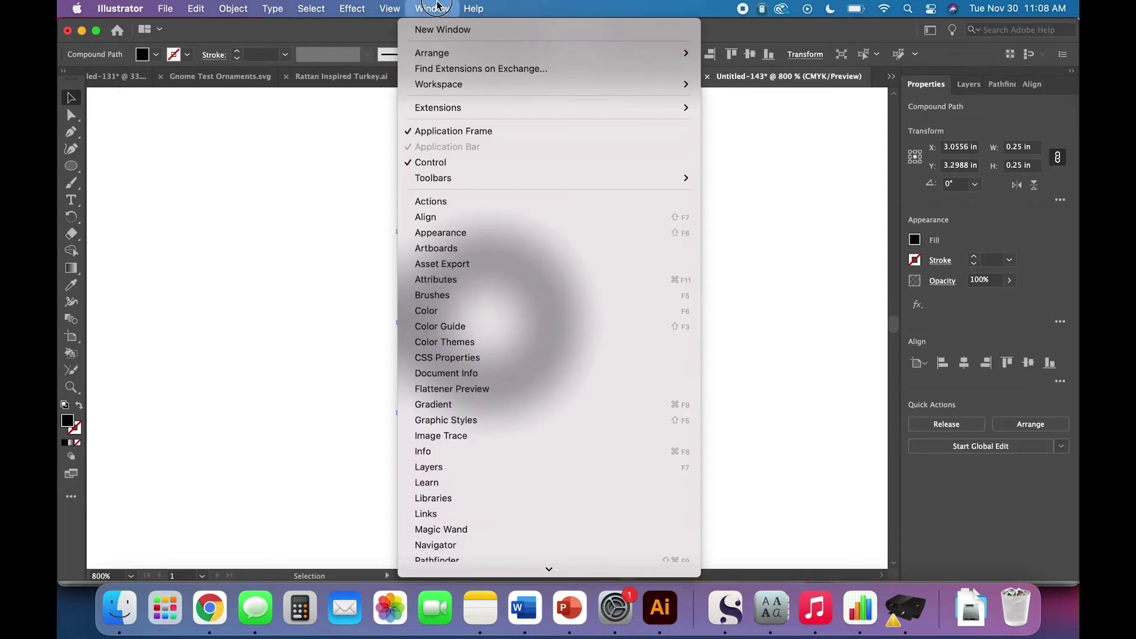
{"action": "left_click", "coordinate": [437, 7]}
{"action": "left_click", "coordinate": [647, 309]}
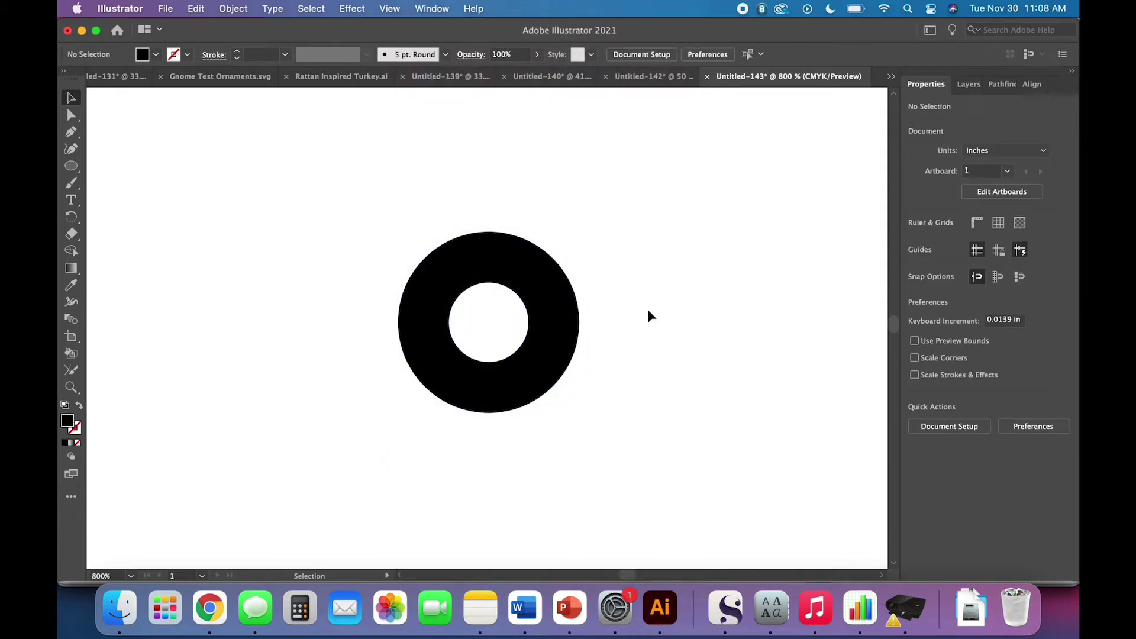
Duplicate the ring and place the copy just above the middle of the letter m, keeping the original aside
{"action": "key", "text": "super+minus"}
{"action": "key", "text": "super+minus"}
{"action": "key", "text": "super+minus"}
{"action": "key", "text": "super+minus"}
{"action": "key", "text": "super+minus"}
{"action": "key", "text": "super+minus"}
{"action": "key", "text": "super+minus"}
{"action": "scroll", "coordinate": [473, 314], "scroll_direction": "right", "scroll_amount": 5}
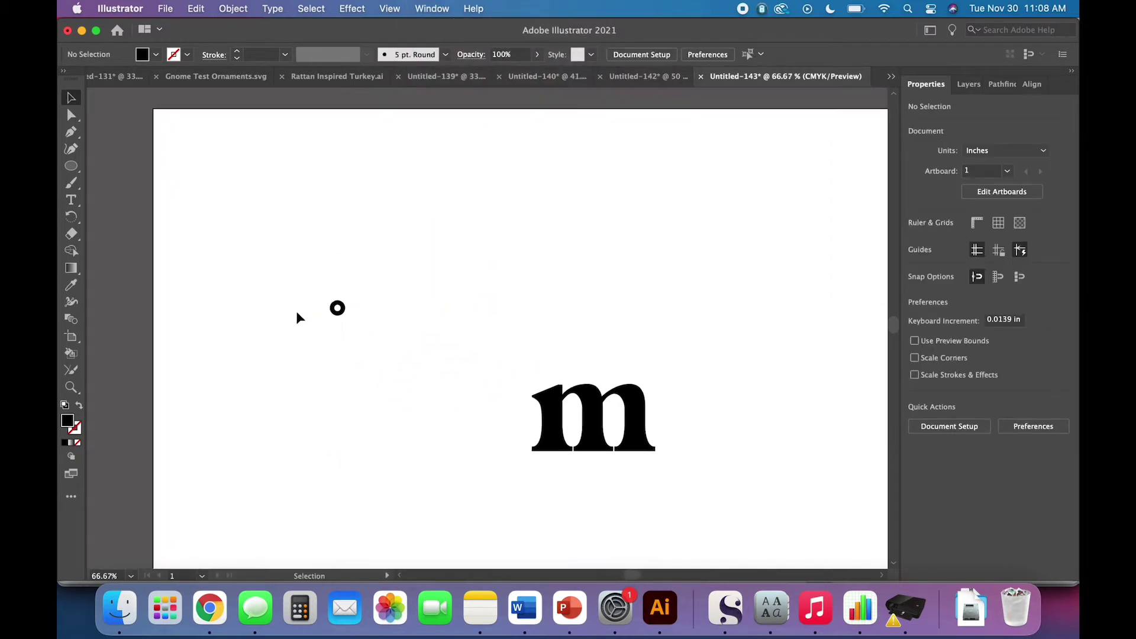
{"action": "left_click", "coordinate": [338, 307]}
{"action": "key", "text": "a"}
{"action": "key", "text": "super+c"}
{"action": "key", "text": "super+v"}
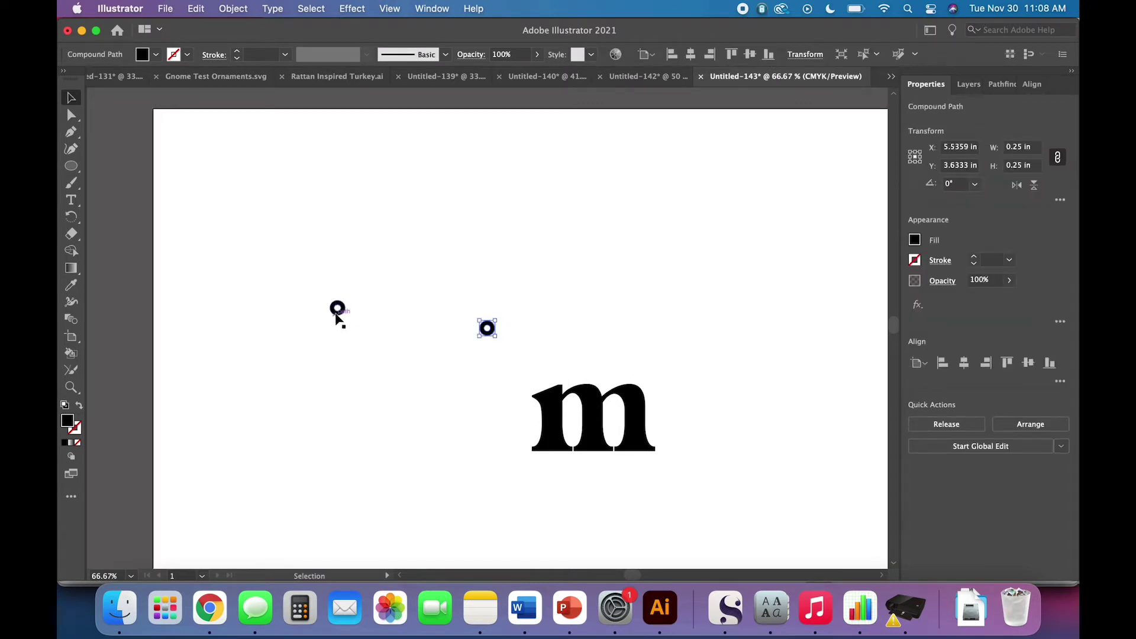
{"action": "left_click", "coordinate": [448, 367]}
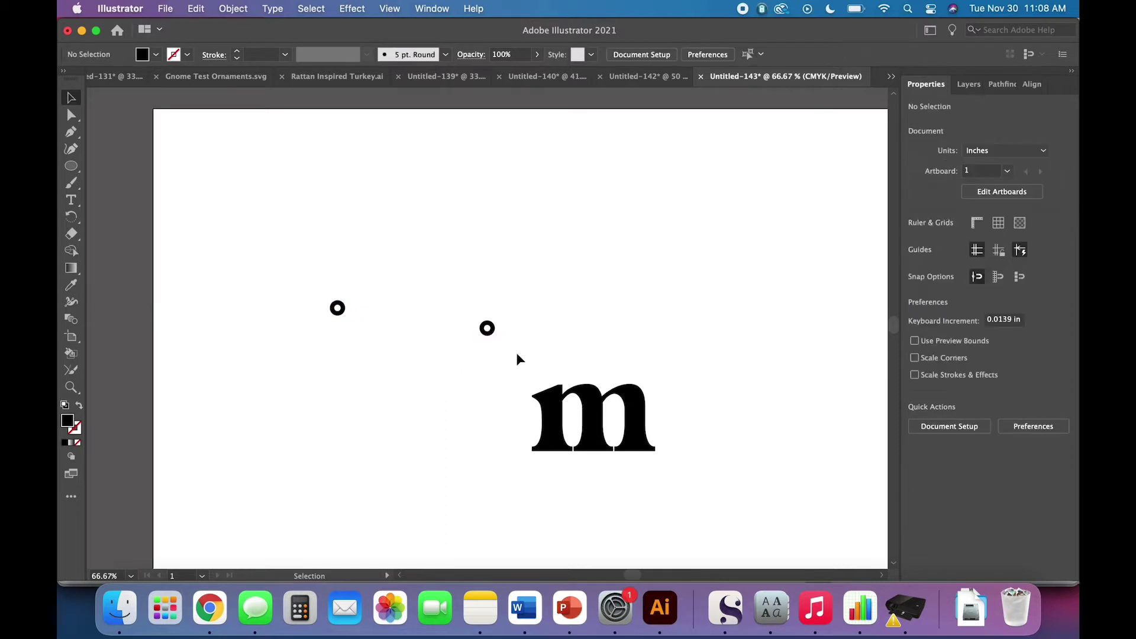
{"action": "left_click_drag", "start_coordinate": [487, 330], "coordinate": [594, 382]}
Scale the letter m down proportionally to about 1.11 in wide and move it up against the ring copy
{"action": "left_click", "coordinate": [595, 439]}
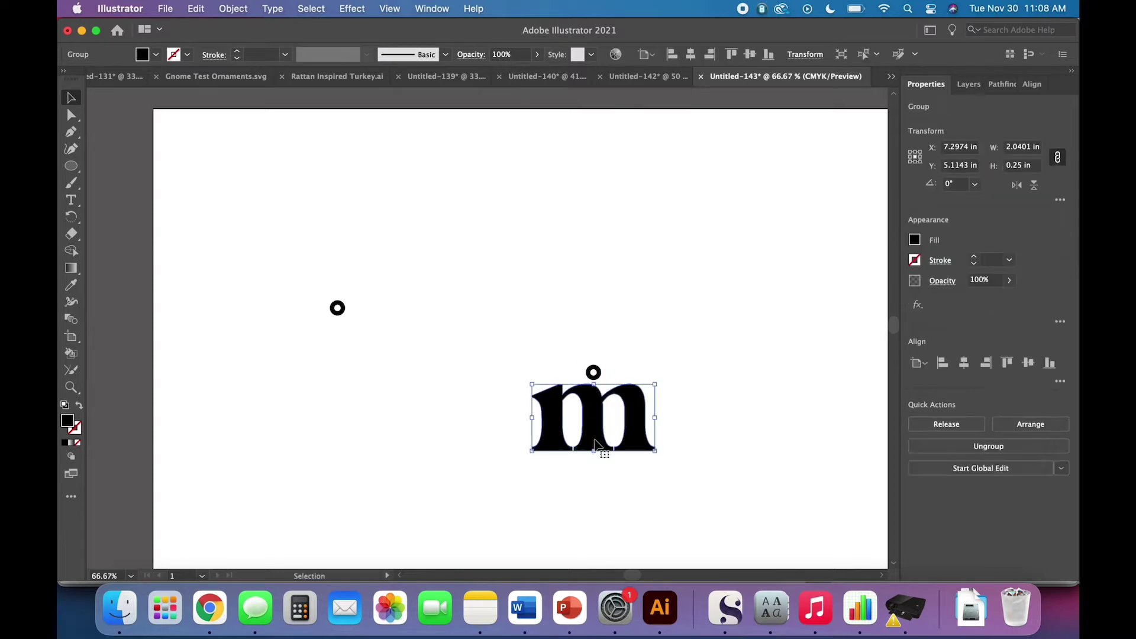
{"action": "left_click_drag", "start_coordinate": [594, 451], "coordinate": [601, 403]}
{"action": "left_click", "coordinate": [600, 420]}
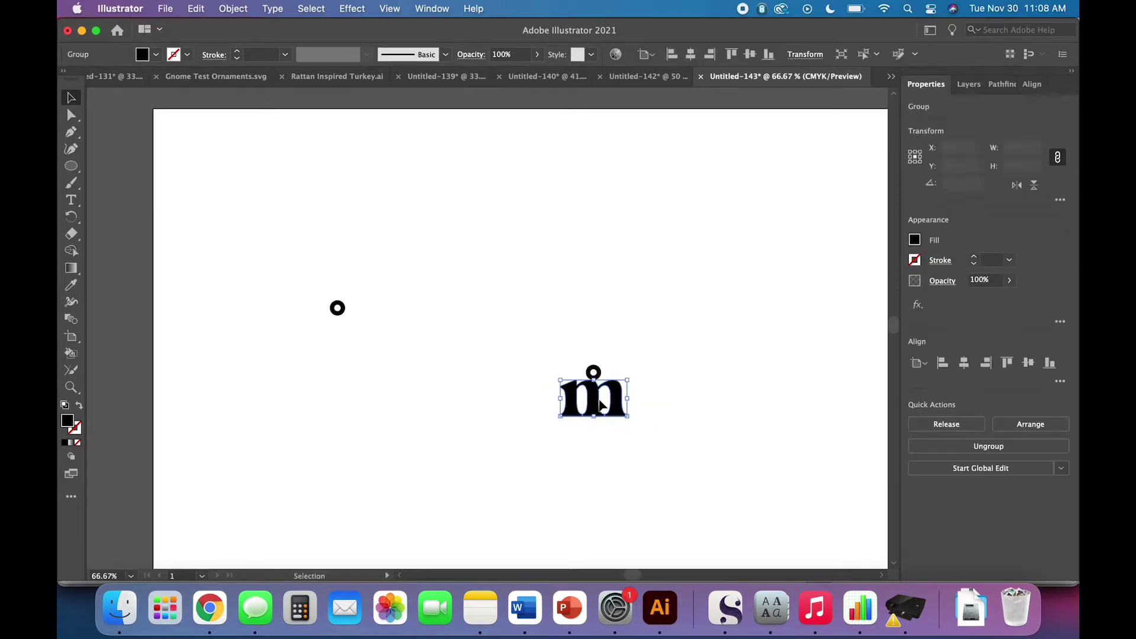
{"action": "left_click", "coordinate": [621, 473]}
Fine-tune the letter m's vertical position so its top overlaps the lower part of the ring without covering the hole
{"action": "key", "text": "super+equal"}
{"action": "key", "text": "super+equal"}
{"action": "key", "text": "super+equal"}
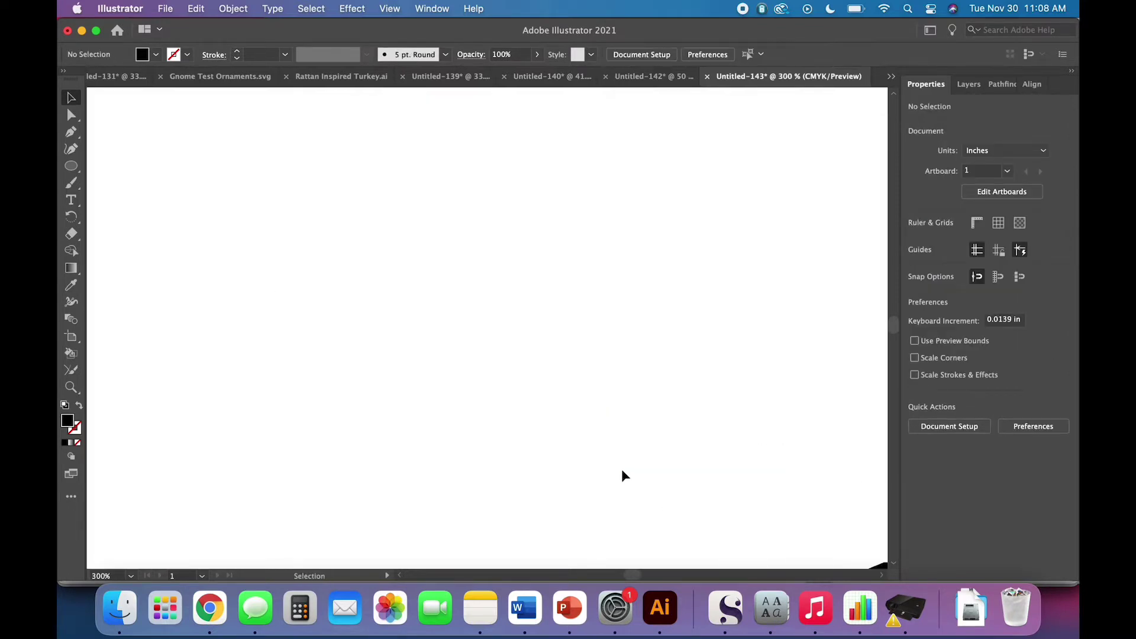
{"action": "scroll", "coordinate": [621, 473], "scroll_direction": "right", "scroll_amount": 10}
{"action": "scroll", "coordinate": [621, 473], "scroll_direction": "down", "scroll_amount": 5}
{"action": "left_click_drag", "start_coordinate": [575, 422], "coordinate": [582, 417]}
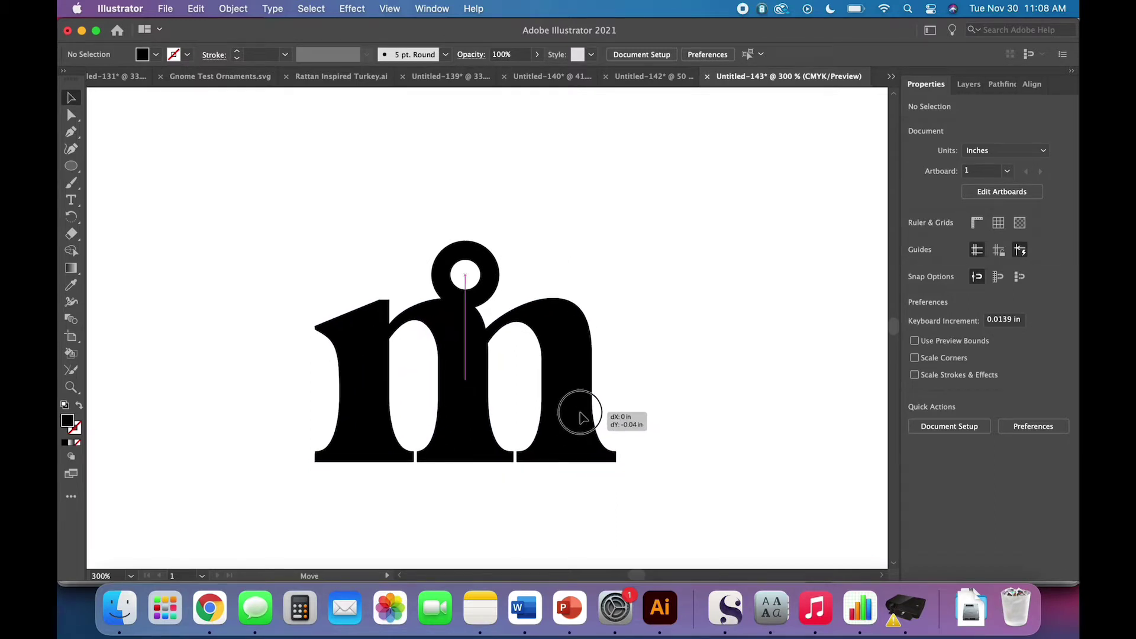
{"action": "mouse_move", "coordinate": [583, 418]}
{"action": "left_mouse_down"}
{"action": "mouse_move", "coordinate": [583, 407]}
{"action": "mouse_move", "coordinate": [583, 423]}
{"action": "left_mouse_up"}
{"action": "left_click", "coordinate": [671, 436]}
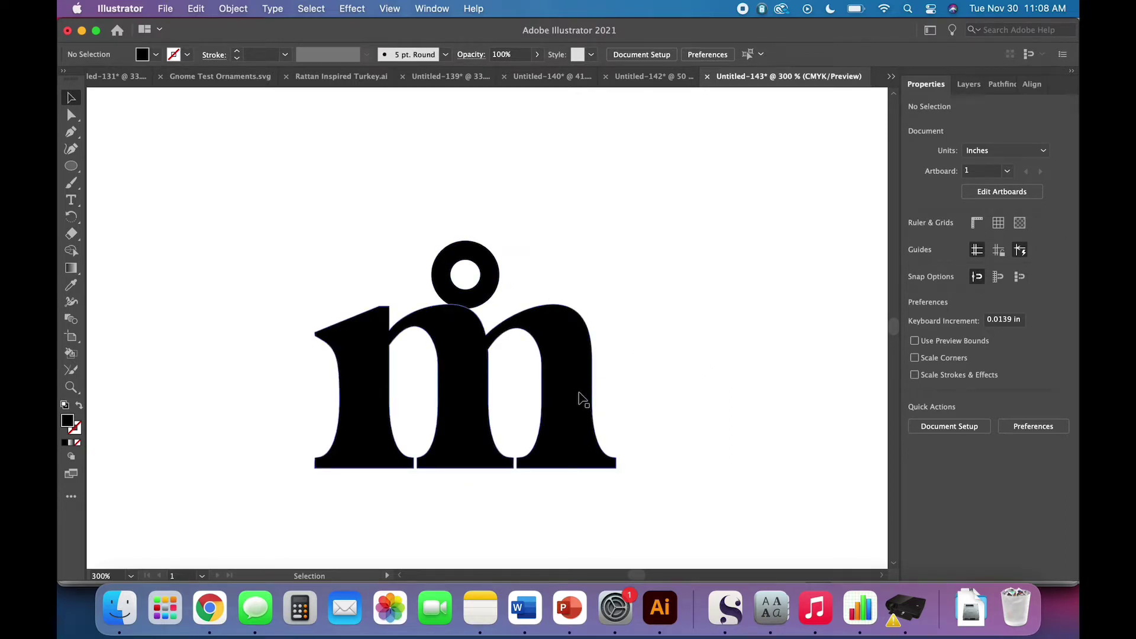
{"action": "left_click_drag", "start_coordinate": [582, 400], "coordinate": [578, 387]}
{"action": "left_click", "coordinate": [680, 424]}
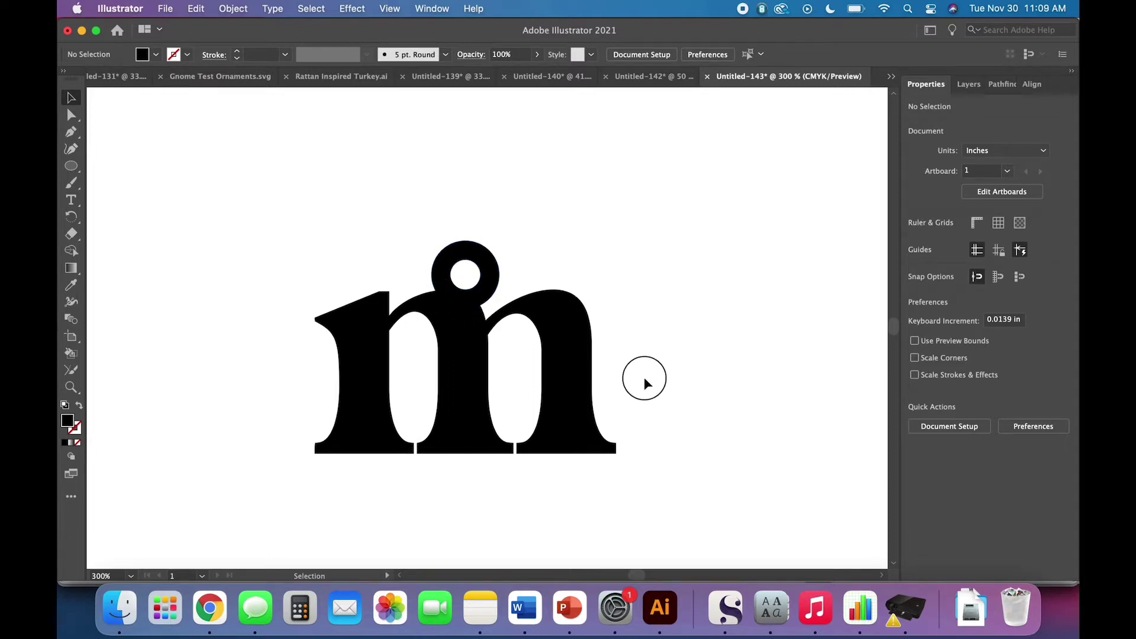
Align the letter m and its overlapping ring on their horizontal centres and unite them into one shape
{"action": "key", "text": "super+a"}
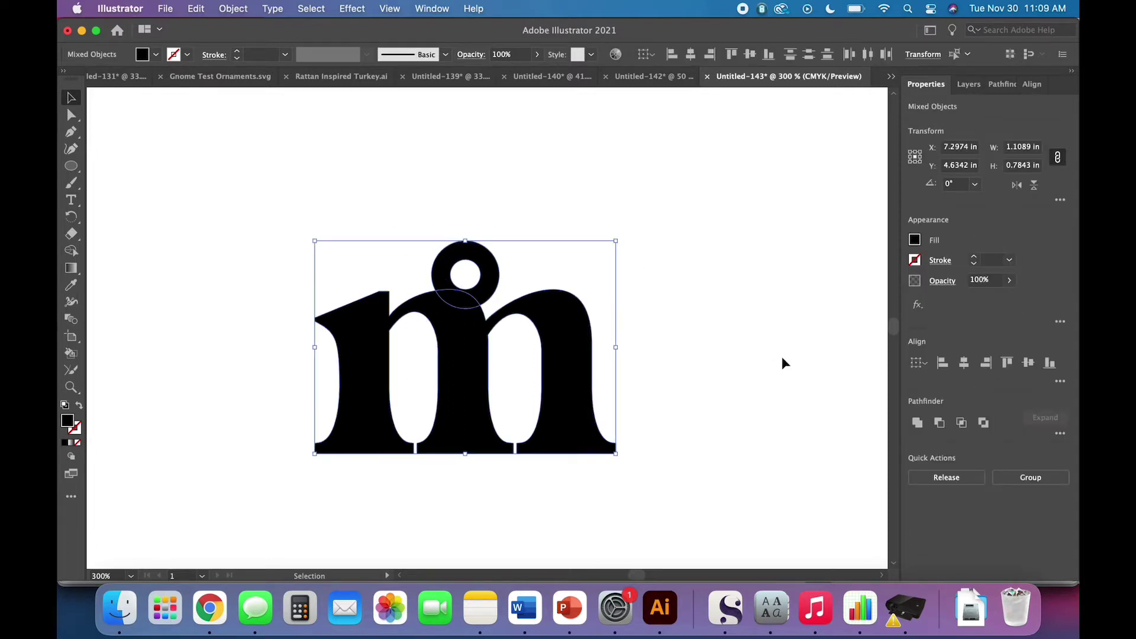
{"action": "left_click", "coordinate": [963, 362]}
{"action": "left_click", "coordinate": [918, 426]}
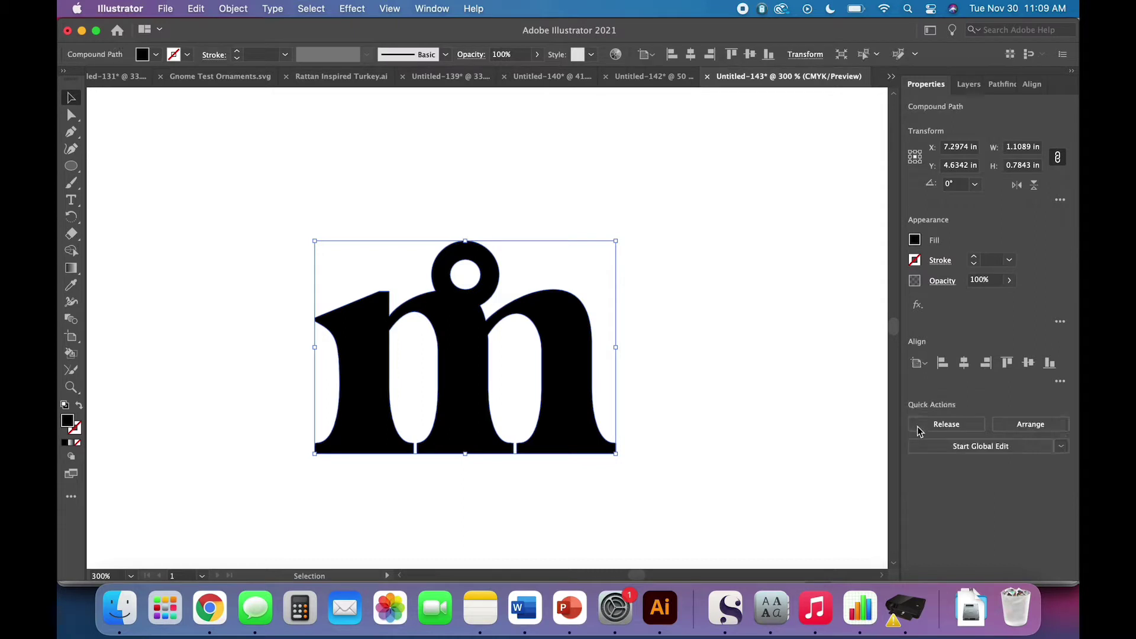
Swap the m charm's fill and stroke so it has only a black outline, and move it to the artboard's upper-left corner
{"action": "left_click", "coordinate": [78, 405]}
{"action": "left_click", "coordinate": [700, 502]}
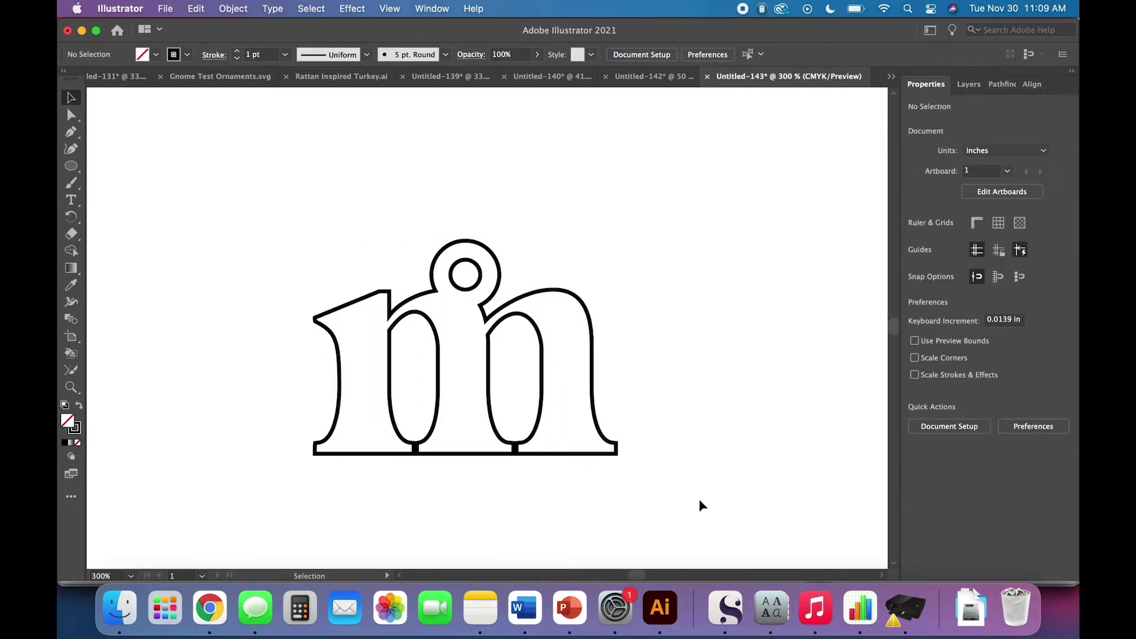
{"action": "key", "text": "super+minus"}
{"action": "key", "text": "super+minus"}
{"action": "key", "text": "super+minus"}
{"action": "key", "text": "super+minus"}
{"action": "key", "text": "super+minus"}
{"action": "scroll", "coordinate": [700, 505], "scroll_direction": "left", "scroll_amount": 3}
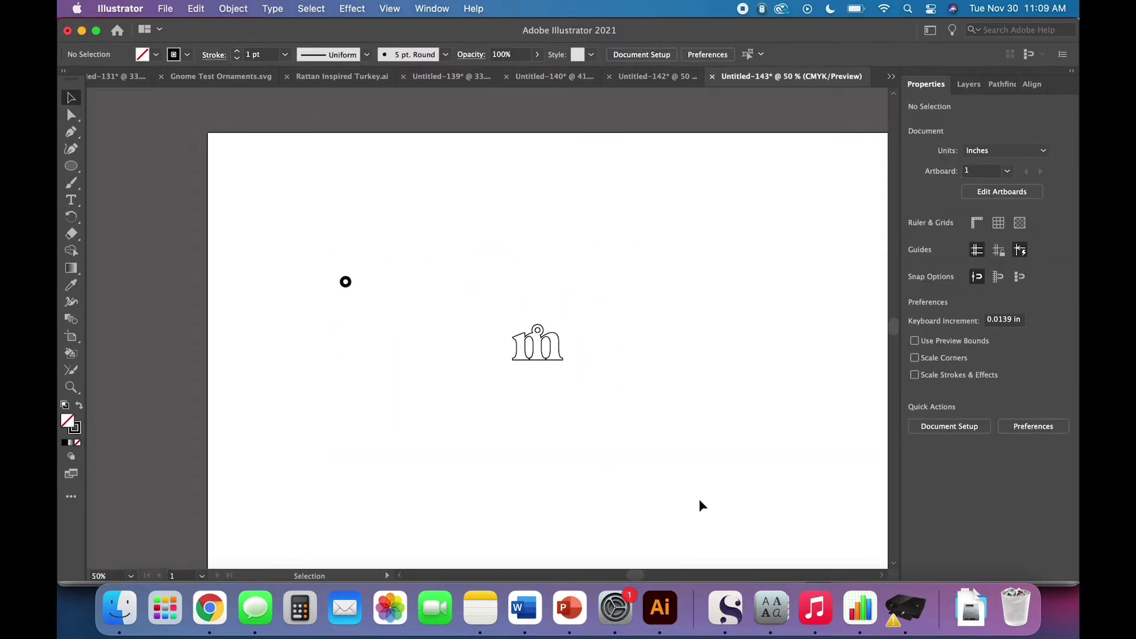
{"action": "left_click_drag", "start_coordinate": [576, 372], "coordinate": [280, 190]}
{"action": "left_click", "coordinate": [269, 275]}
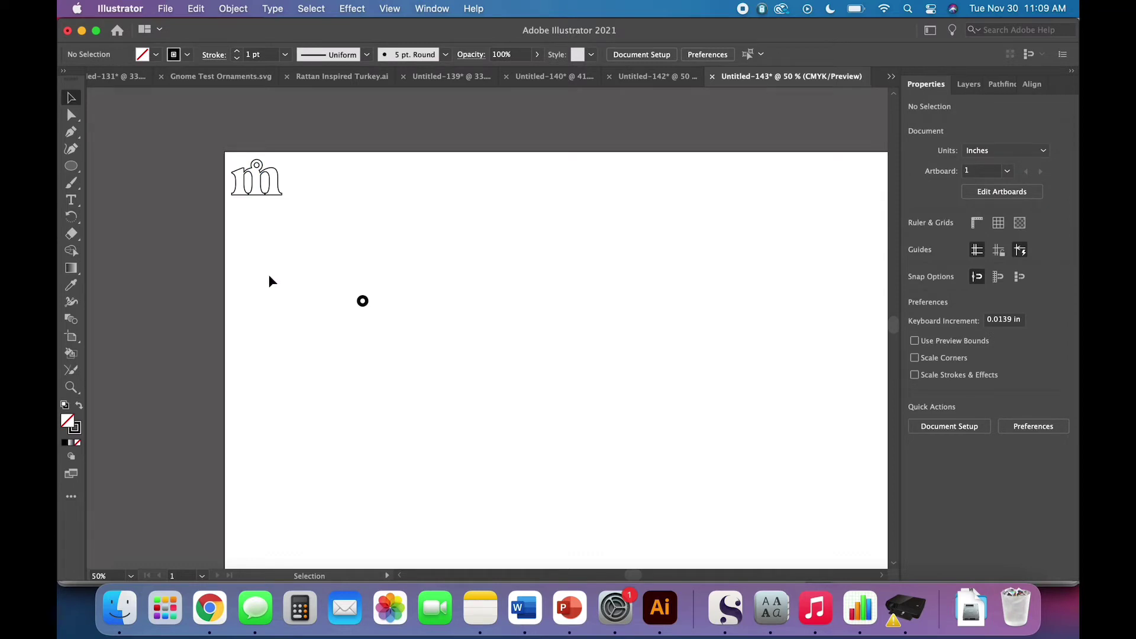
Add the text "merry" on an empty part of the artboard and set its font to Incredible Holiday
{"action": "key", "text": "t"}
{"action": "left_click", "coordinate": [479, 243]}
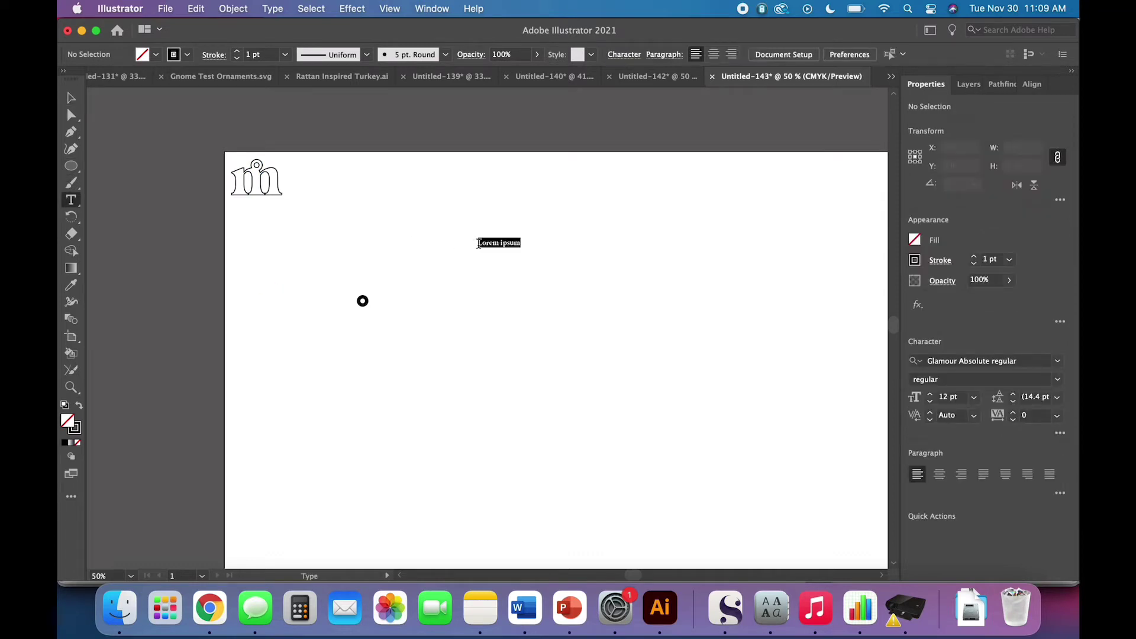
{"action": "type", "text": "merry"}
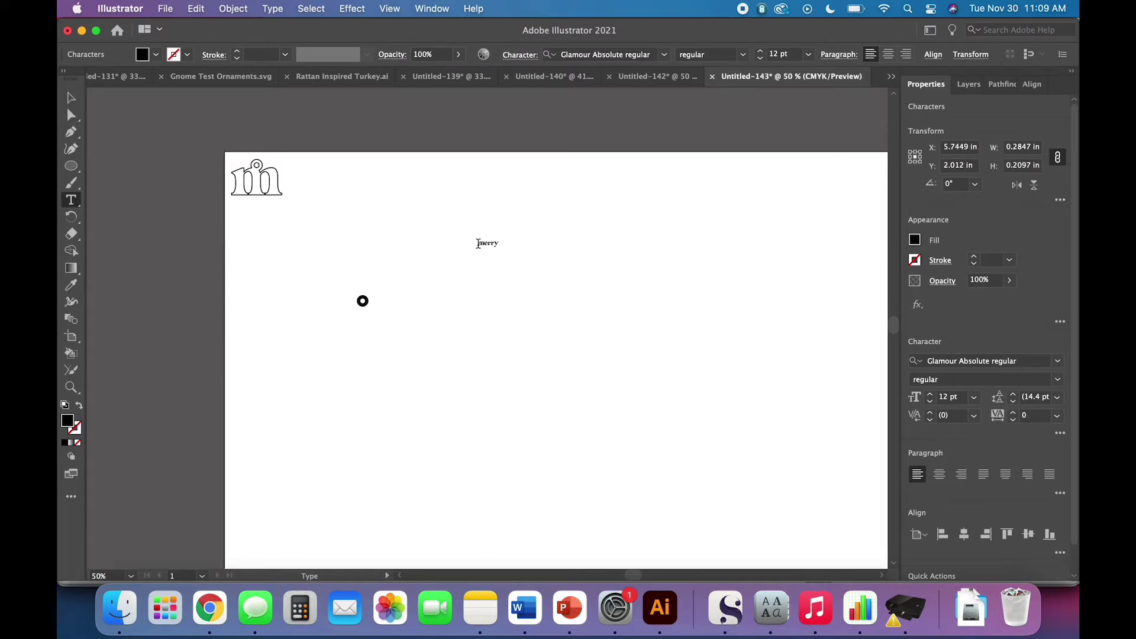
{"action": "key", "text": "super+a"}
{"action": "left_click", "coordinate": [665, 57]}
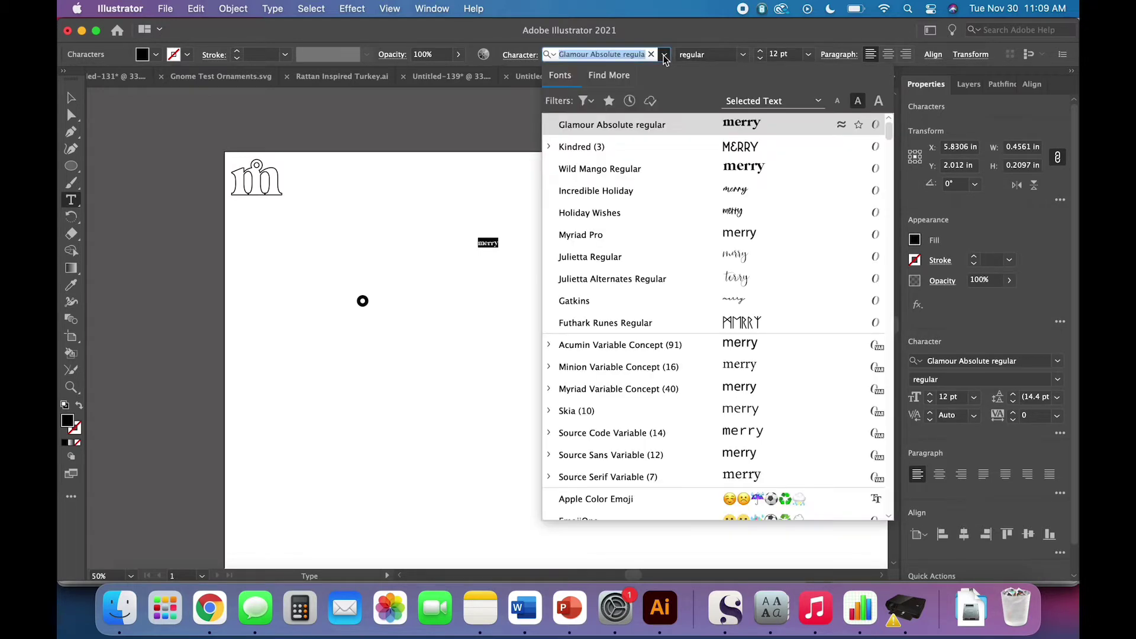
{"action": "left_click", "coordinate": [673, 192]}
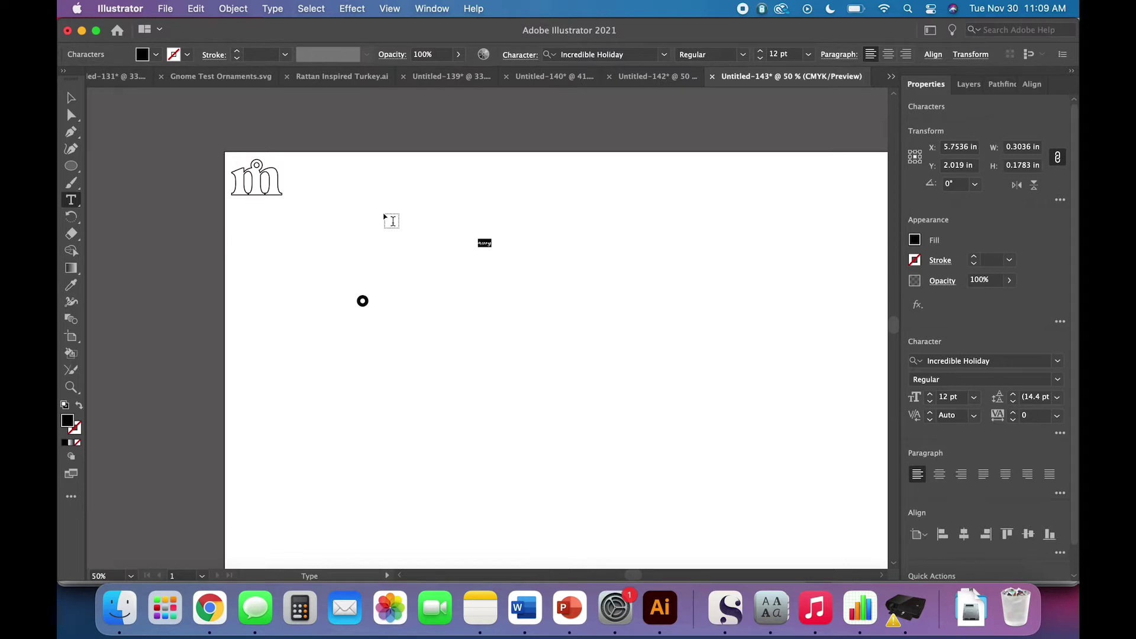
Scale the word merry up proportionally to about 3.27 in wide
{"action": "left_click", "coordinate": [71, 98]}
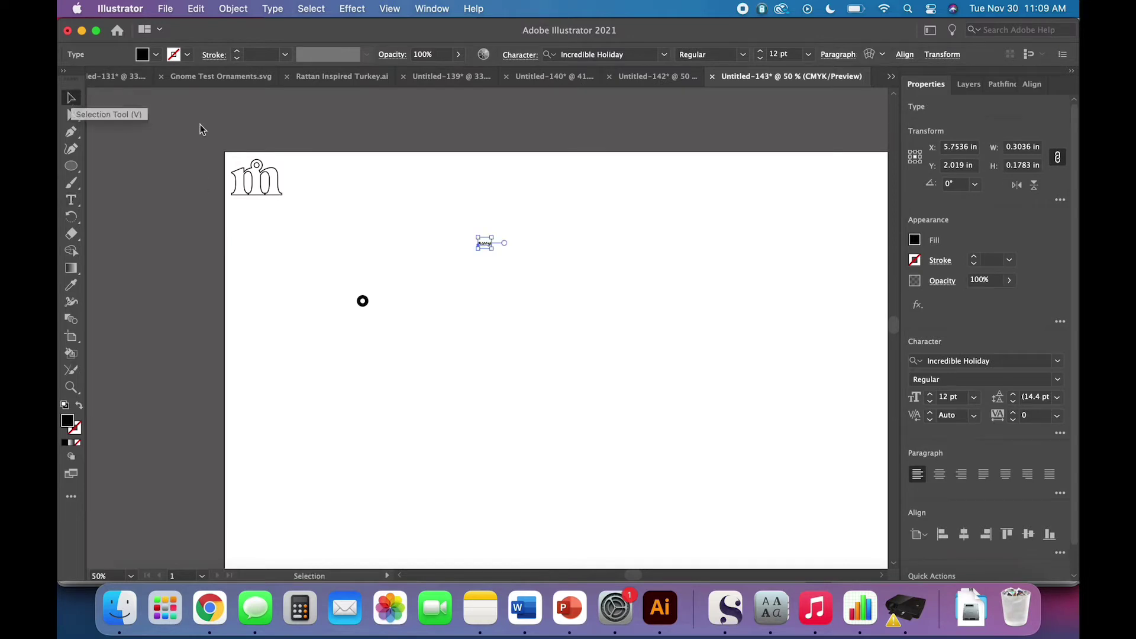
{"action": "key", "text": "shift"}
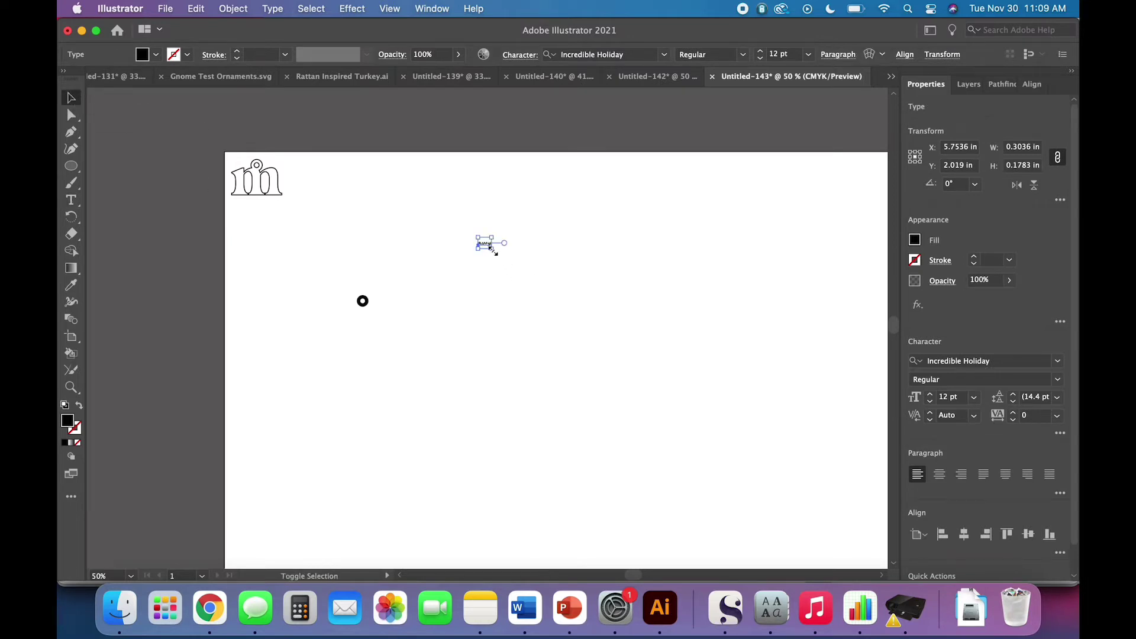
{"action": "left_click_drag", "start_coordinate": [493, 250], "coordinate": [630, 366]}
{"action": "left_click", "coordinate": [649, 382]}
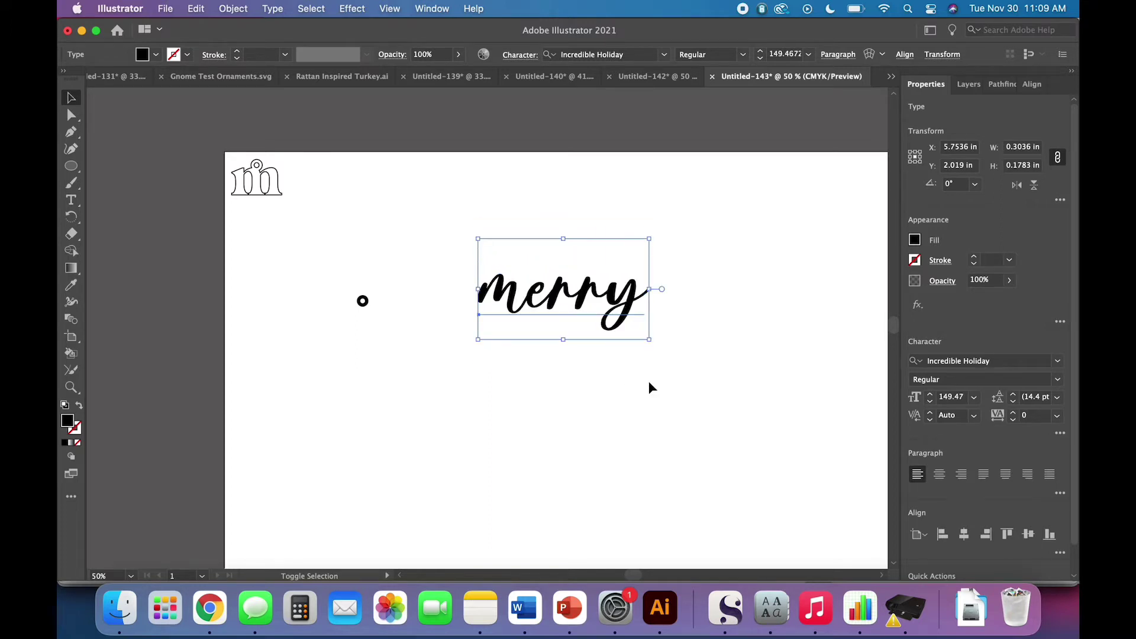
{"action": "left_click_drag", "start_coordinate": [565, 342], "coordinate": [564, 324]}
{"action": "left_click", "coordinate": [569, 350]}
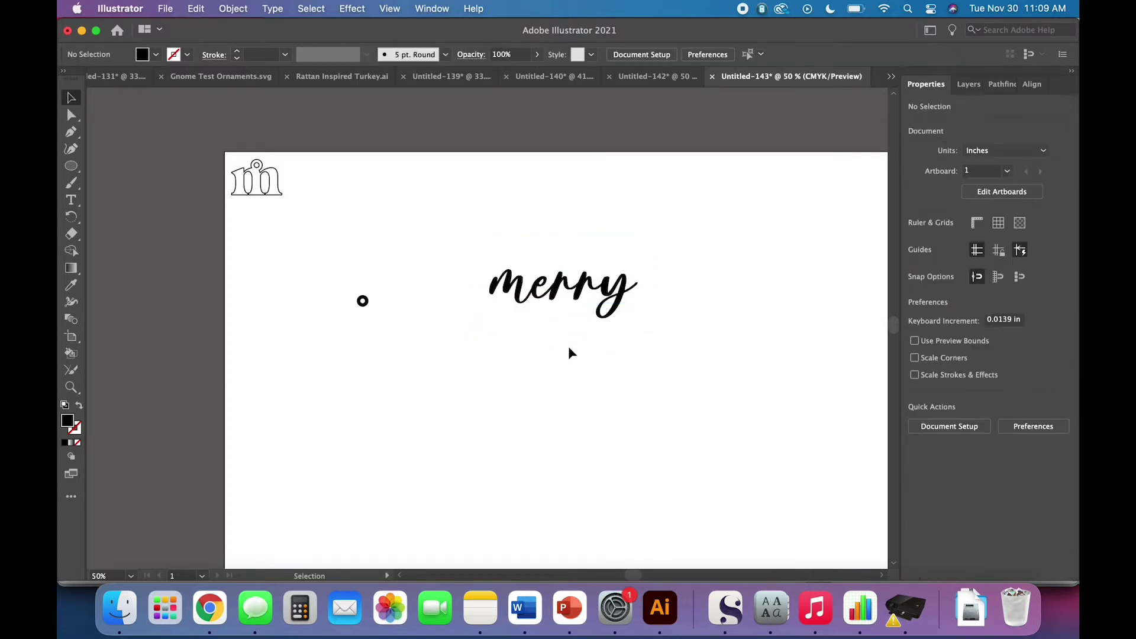
Convert the word merry to outlines and unite its overlapping letters into one shape
{"action": "left_click", "coordinate": [555, 291]}
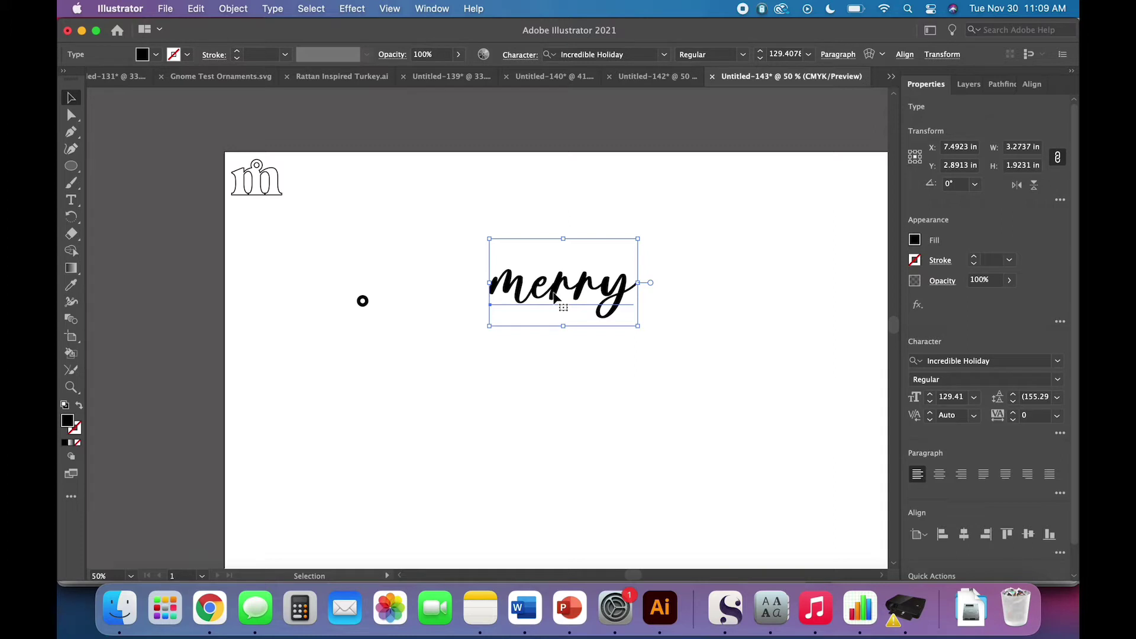
{"action": "right_click", "coordinate": [555, 296]}
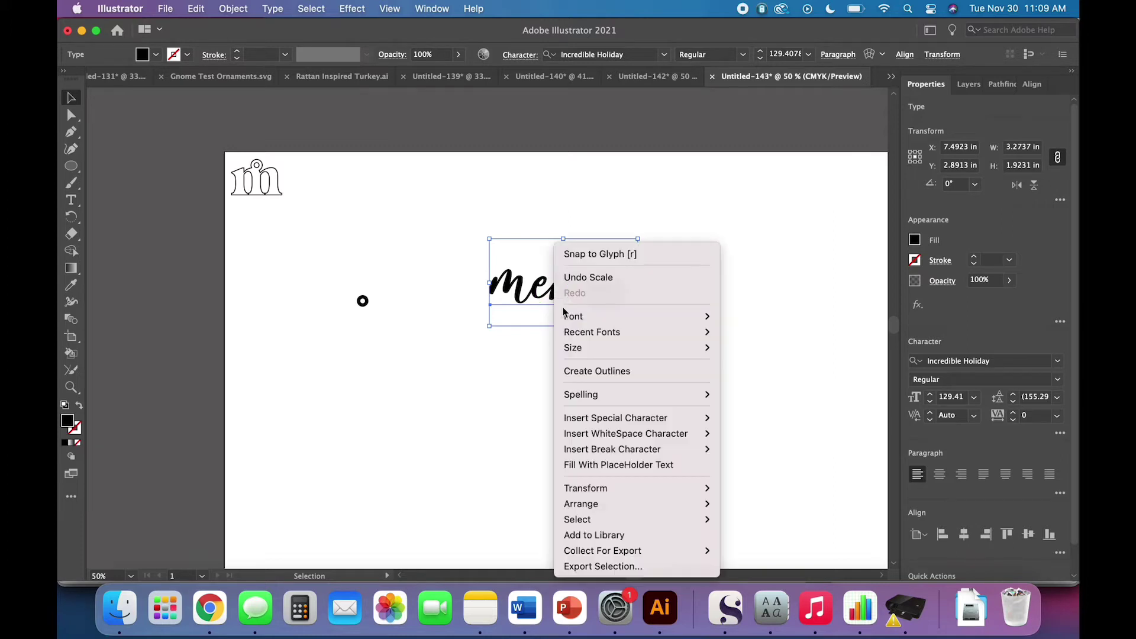
{"action": "left_click", "coordinate": [596, 370]}
{"action": "key", "text": "super+equal"}
{"action": "key", "text": "super+equal"}
{"action": "key", "text": "super+equal"}
{"action": "key", "text": "super+equal"}
{"action": "key", "text": "super+equal"}
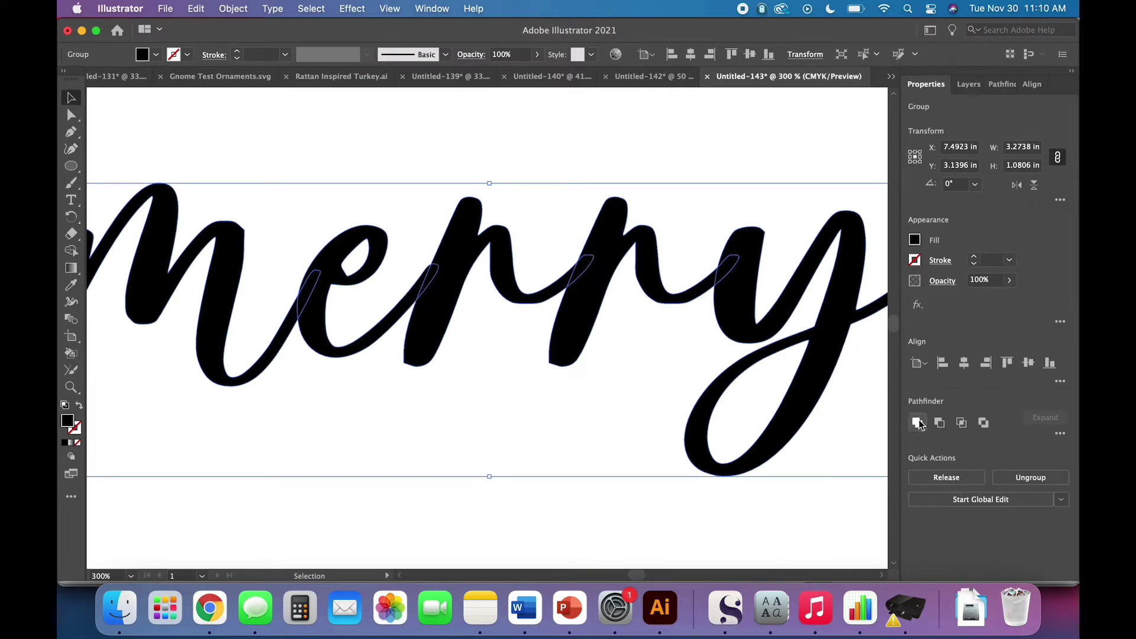
{"action": "left_click", "coordinate": [918, 422]}
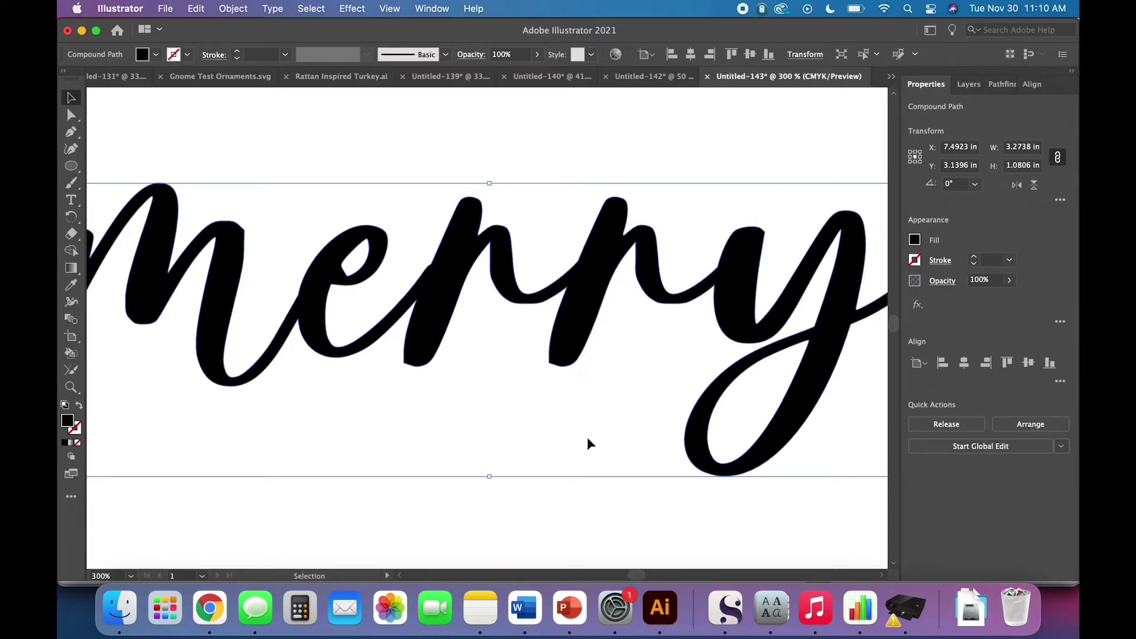
{"action": "key", "text": "super+minus"}
{"action": "key", "text": "super+minus"}
{"action": "left_click", "coordinate": [587, 458]}
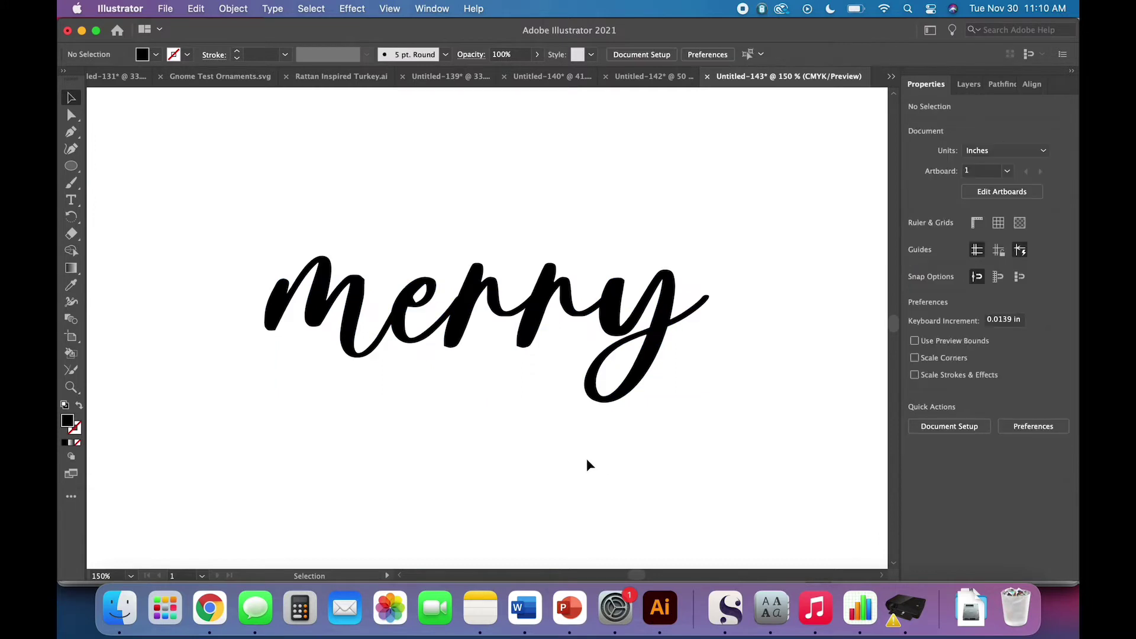
Duplicate the 0.25 in ring and place the copy overlapping the starting stroke of the m in merry, keeping the original aside
{"action": "key", "text": "super+minus"}
{"action": "key", "text": "super+minus"}
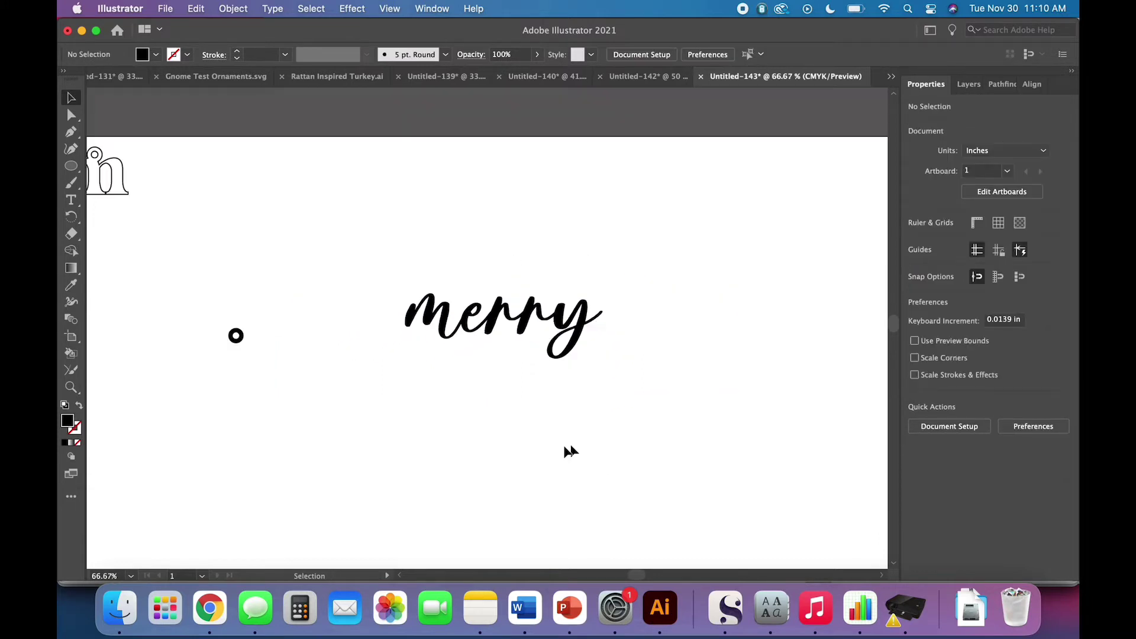
{"action": "left_click", "coordinate": [235, 335]}
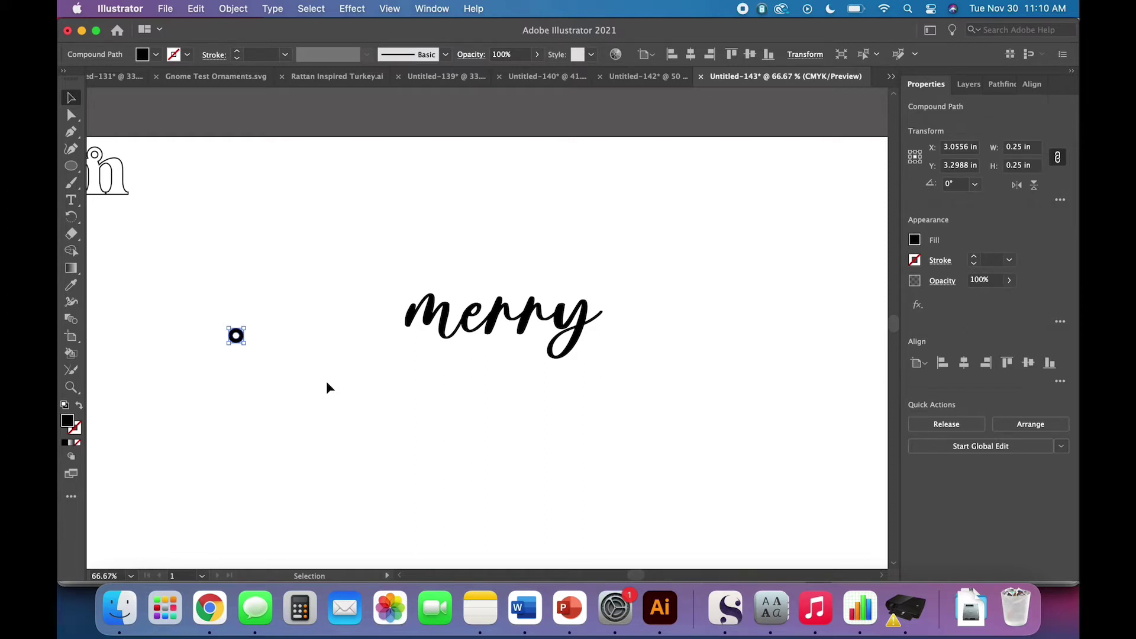
{"action": "key", "text": "super+v"}
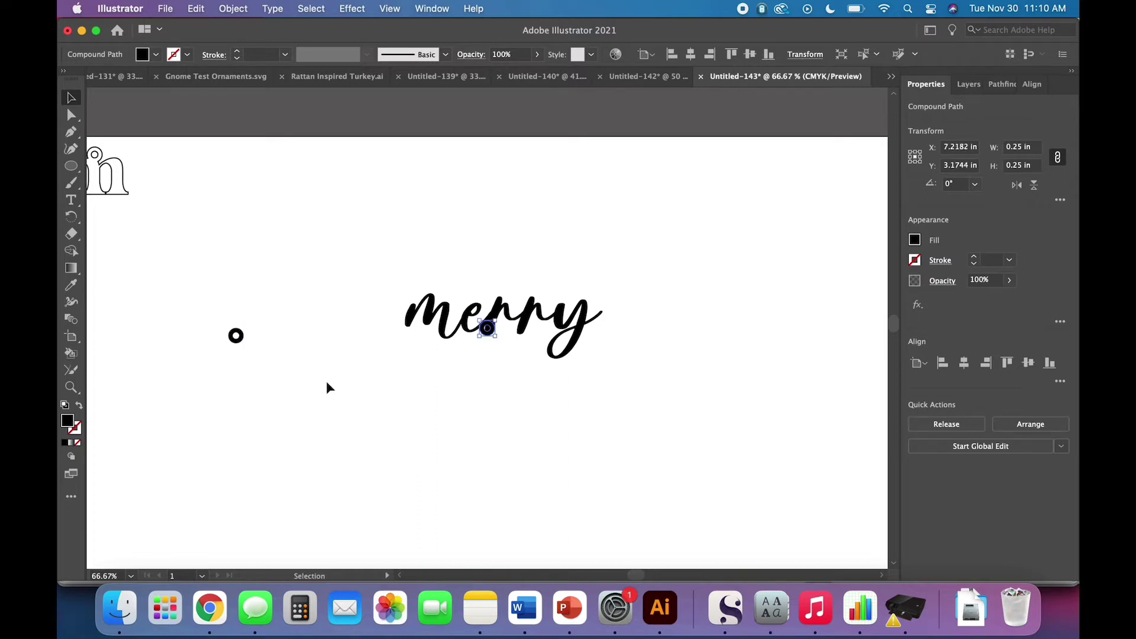
{"action": "left_click", "coordinate": [431, 421]}
{"action": "left_click_drag", "start_coordinate": [488, 338], "coordinate": [402, 320]}
{"action": "left_click", "coordinate": [410, 378]}
{"action": "key", "text": "super+equal"}
{"action": "key", "text": "super+equal"}
{"action": "key", "text": "super+equal"}
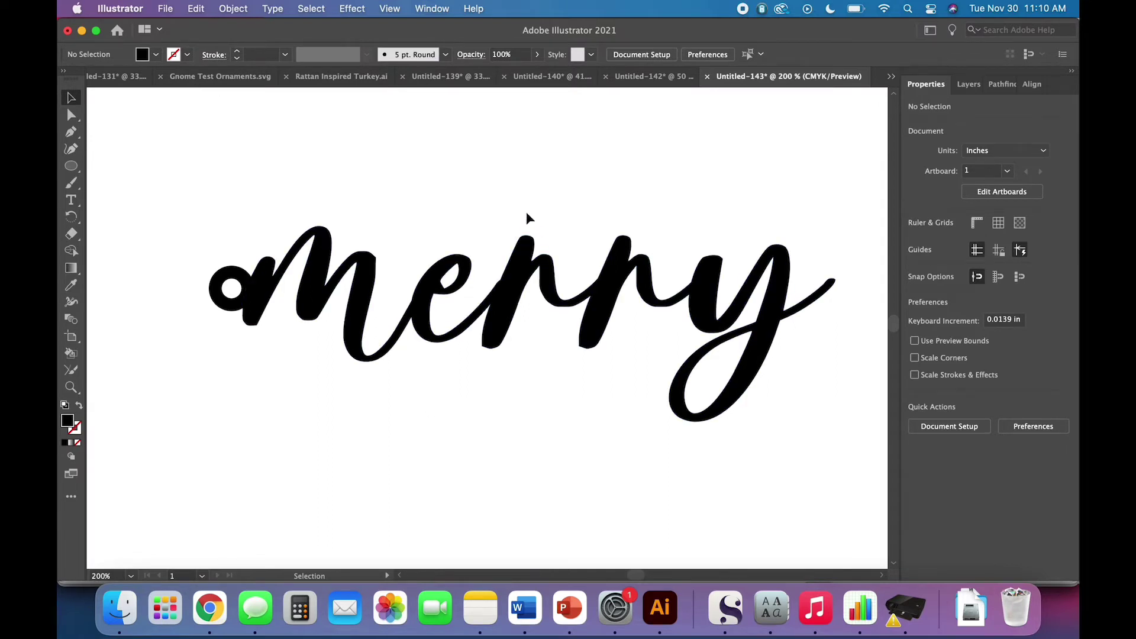
{"action": "left_click", "coordinate": [497, 349]}
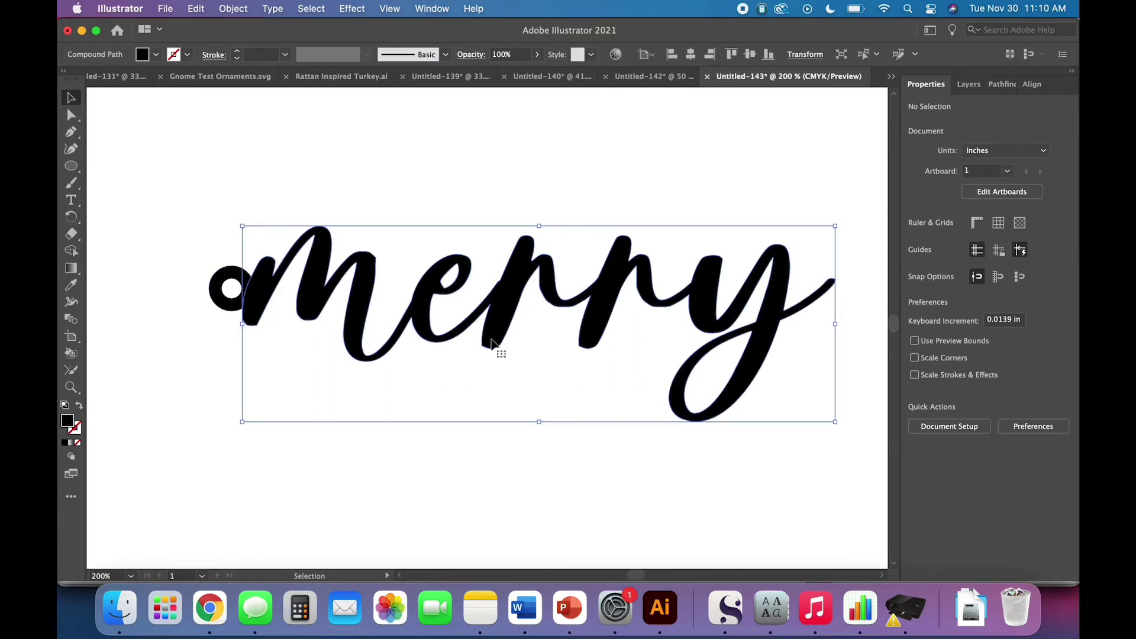
{"action": "left_click", "coordinate": [489, 471]}
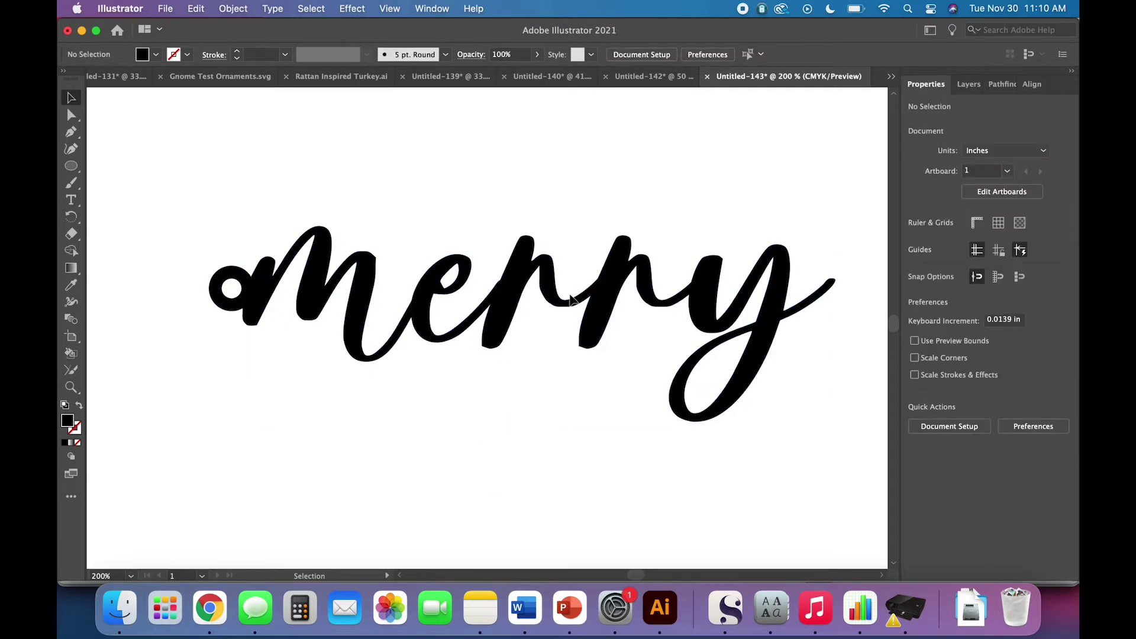
{"action": "left_click", "coordinate": [401, 337]}
{"action": "left_click", "coordinate": [455, 388]}
{"action": "left_click", "coordinate": [499, 341]}
{"action": "left_click", "coordinate": [346, 447]}
{"action": "left_click", "coordinate": [220, 302]}
{"action": "left_click", "coordinate": [283, 371]}
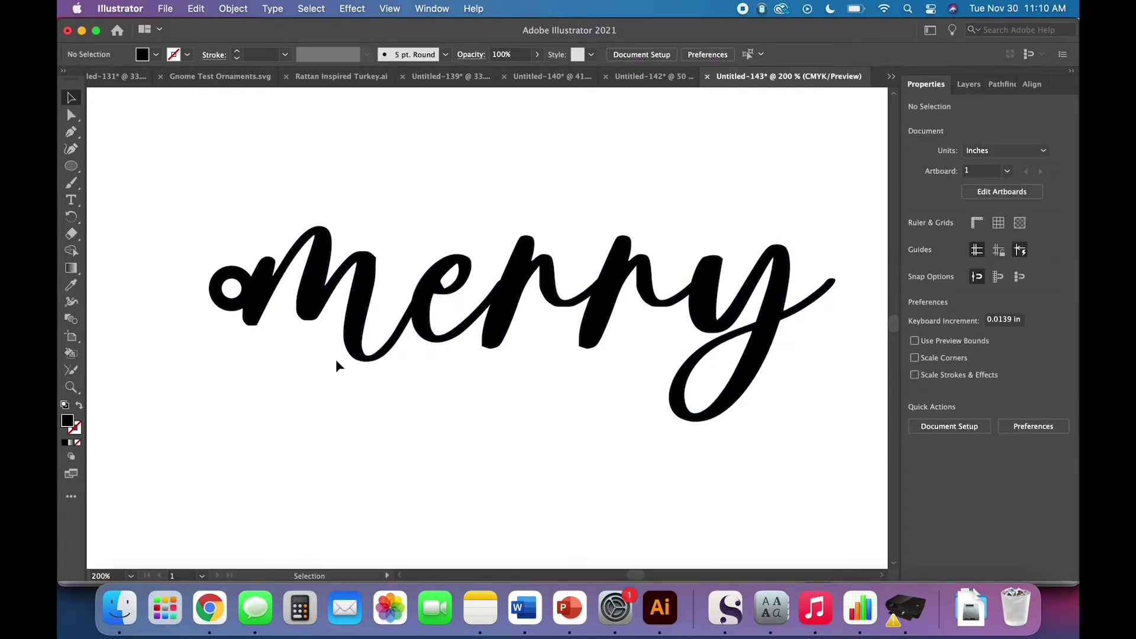
Thicken the word merry with an Offset Path of 0.02 in and miter joins
{"action": "left_click", "coordinate": [360, 329]}
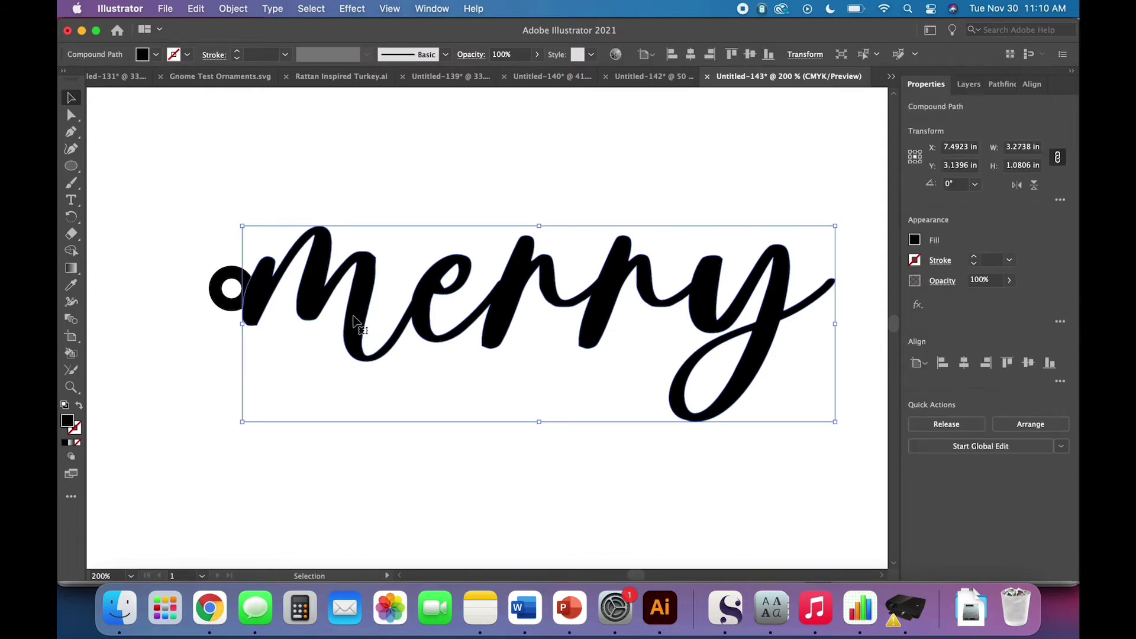
{"action": "left_click", "coordinate": [238, 10]}
{"action": "mouse_move", "coordinate": [244, 367]}
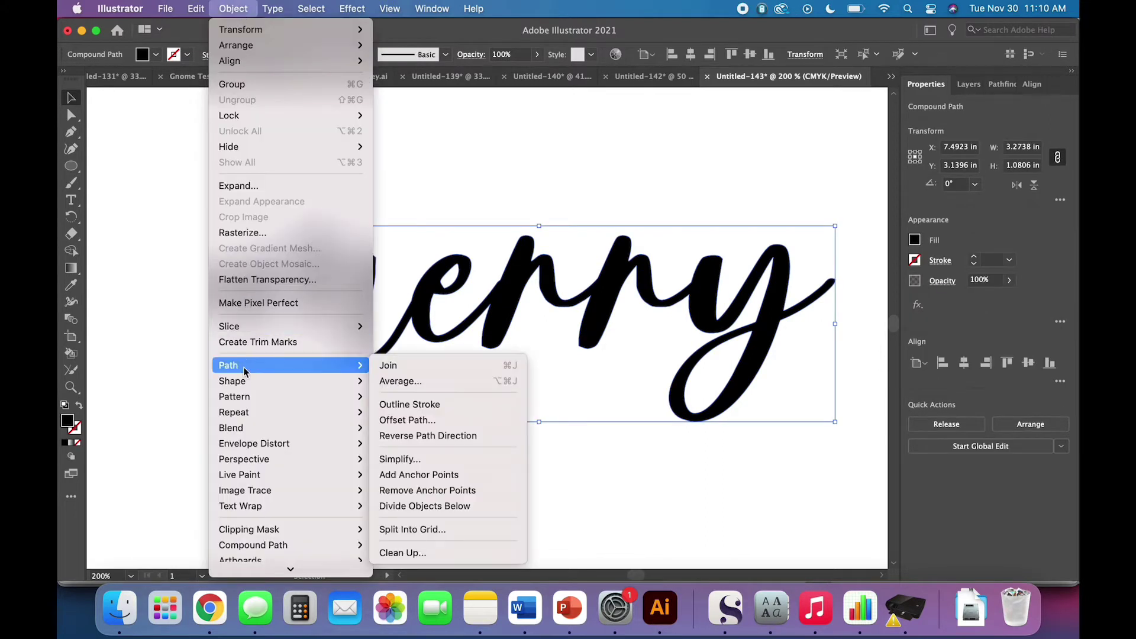
{"action": "left_click", "coordinate": [407, 420]}
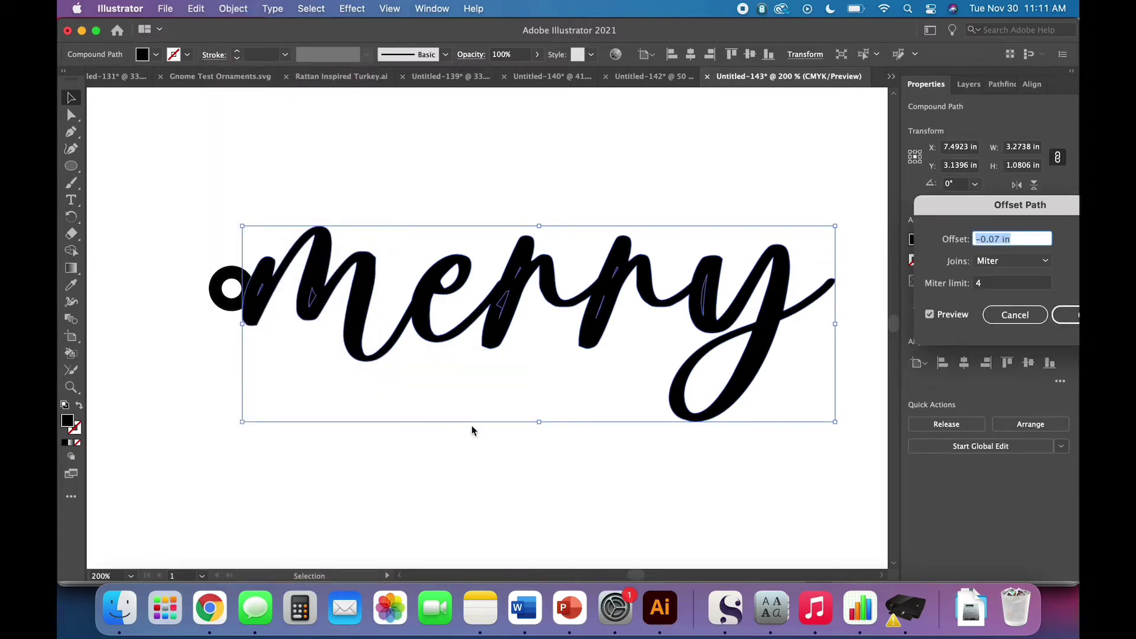
{"action": "type", "text": ".02"}
{"action": "key", "text": "Tab"}
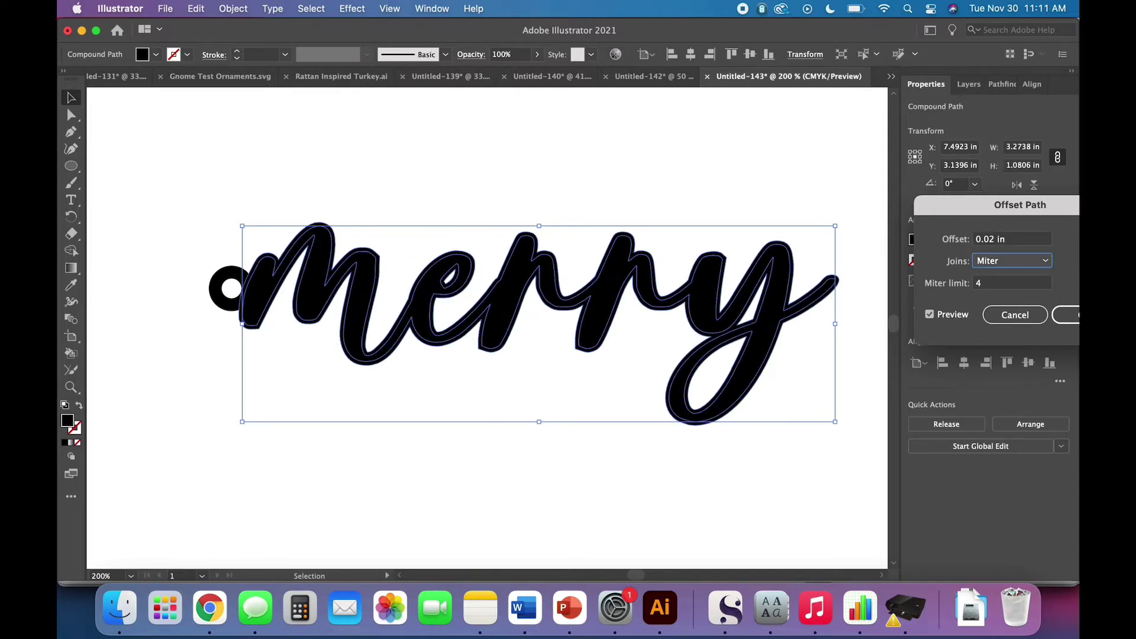
{"action": "key", "text": "Return"}
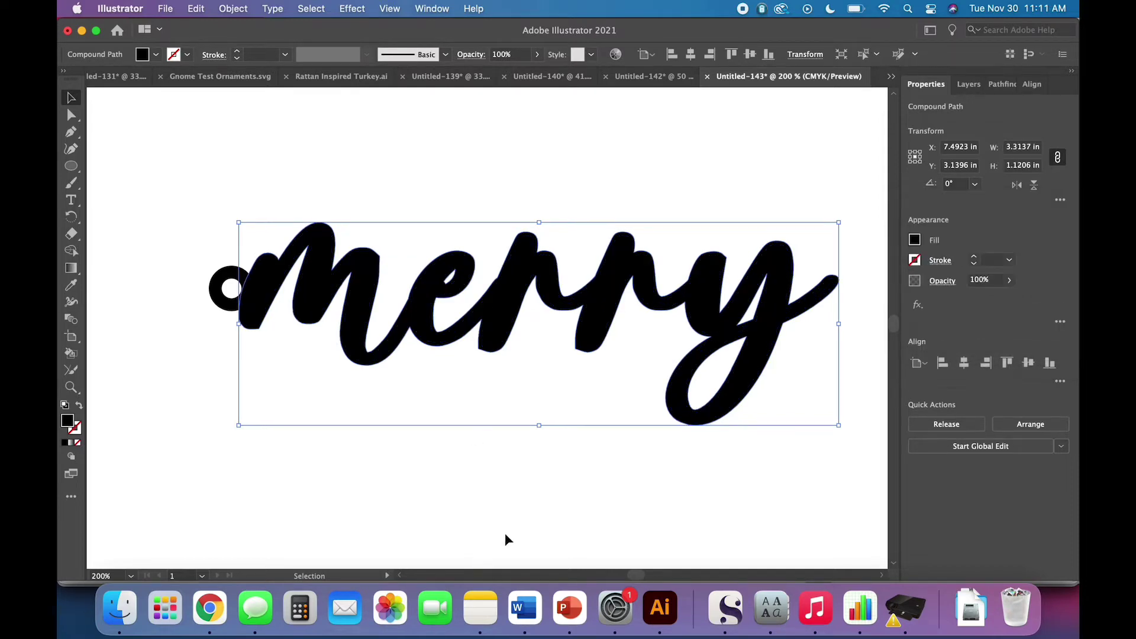
{"action": "left_click", "coordinate": [660, 474]}
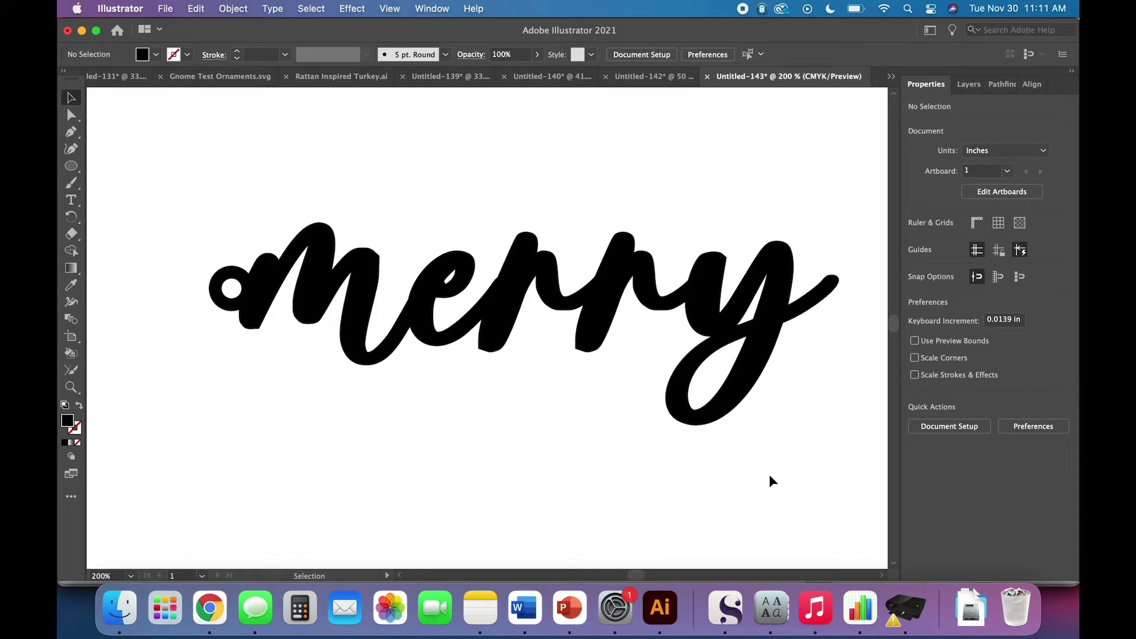
Unite the original word merry with its offset copy, leaving the ring out
{"action": "left_click_drag", "start_coordinate": [770, 477], "coordinate": [413, 241]}
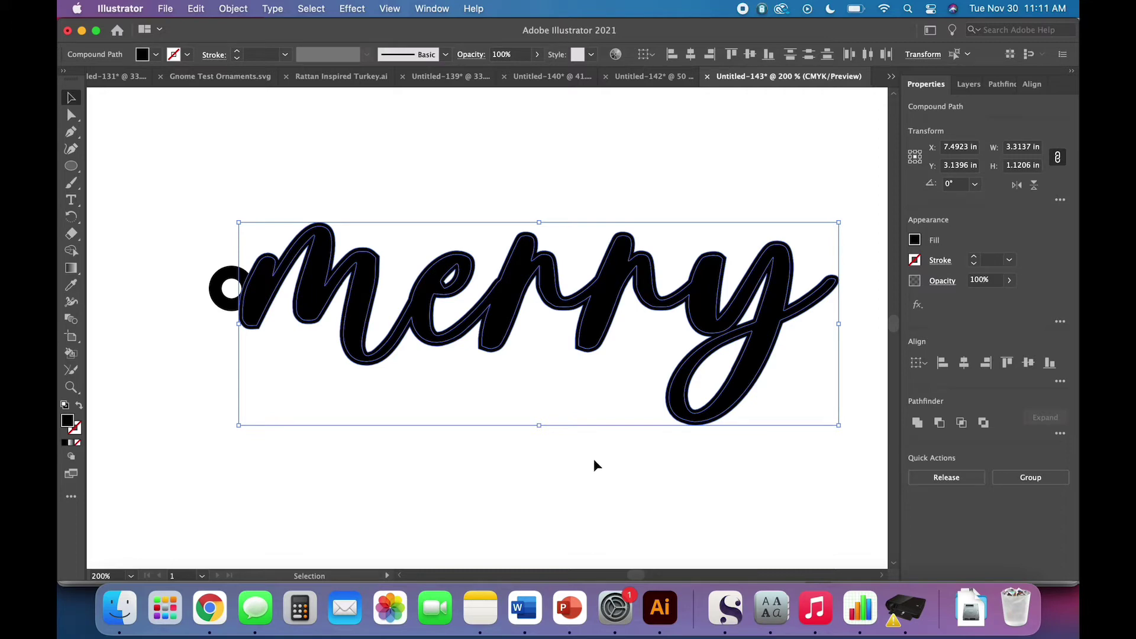
{"action": "left_click", "coordinate": [917, 422]}
{"action": "left_click", "coordinate": [655, 511]}
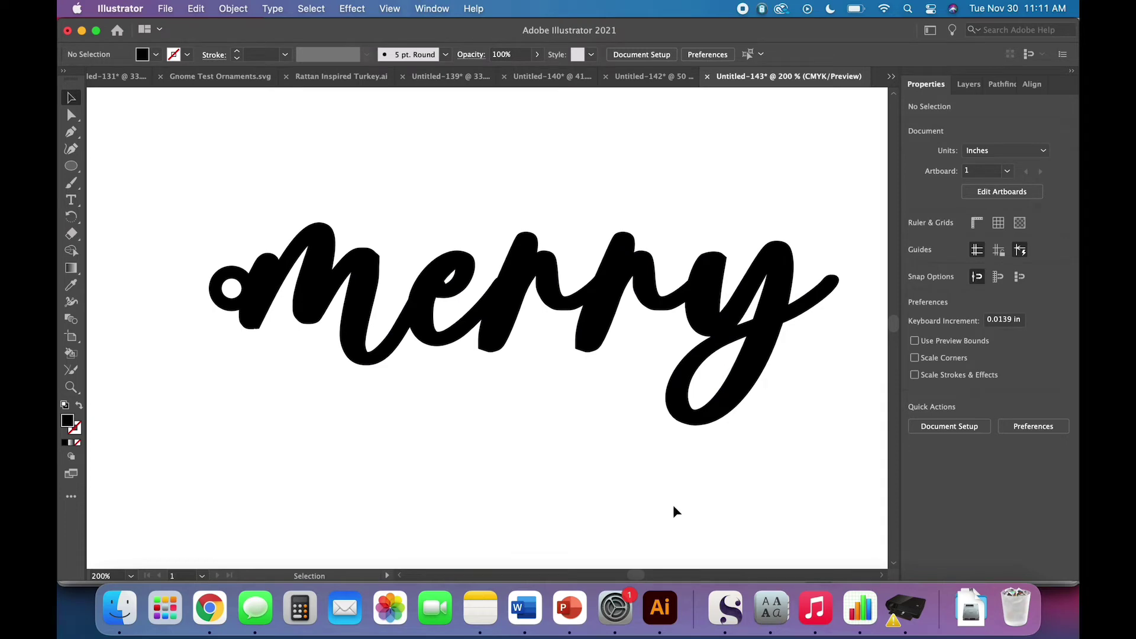
Check the merged word's contour by swapping its fill and stroke, and restore the solid black fill
{"action": "left_click", "coordinate": [679, 395]}
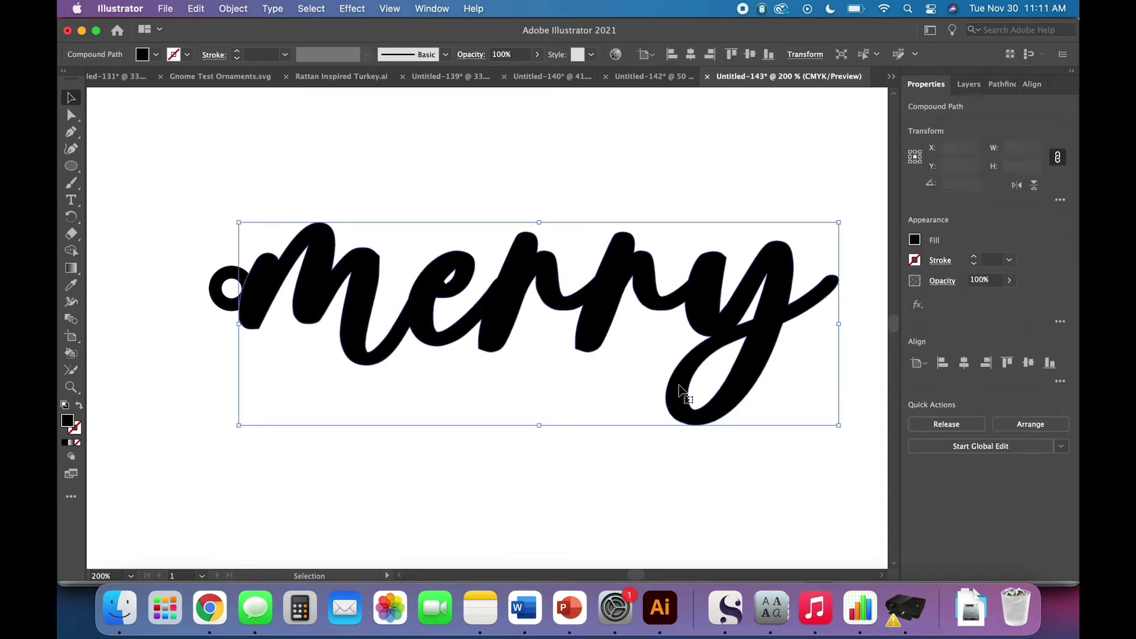
{"action": "left_click", "coordinate": [79, 405]}
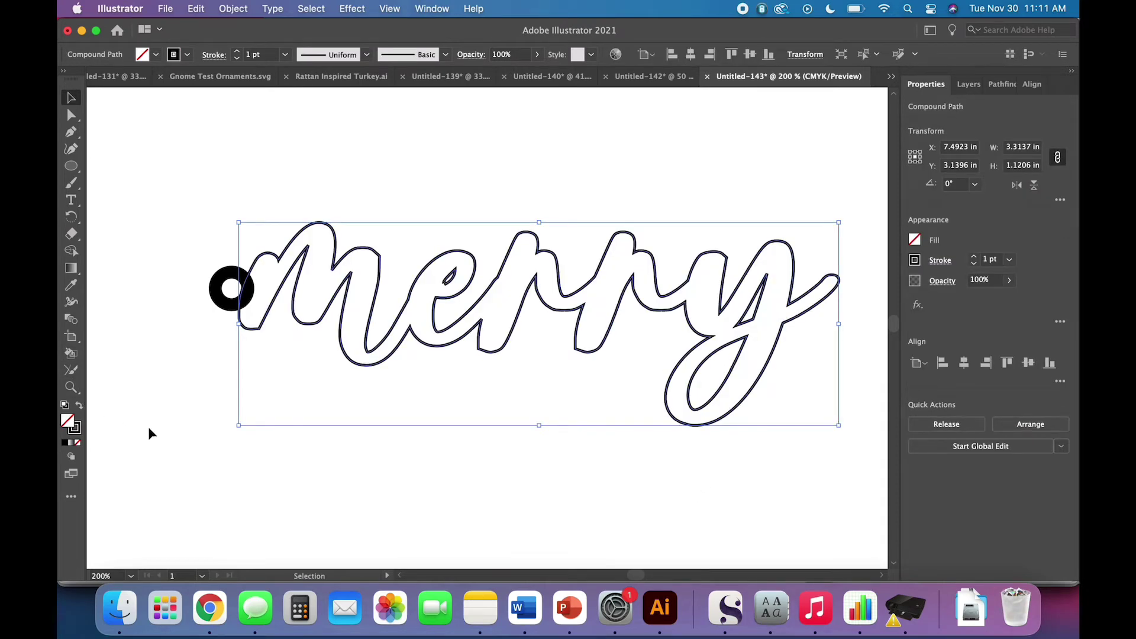
{"action": "left_click", "coordinate": [79, 405]}
{"action": "left_click", "coordinate": [419, 453]}
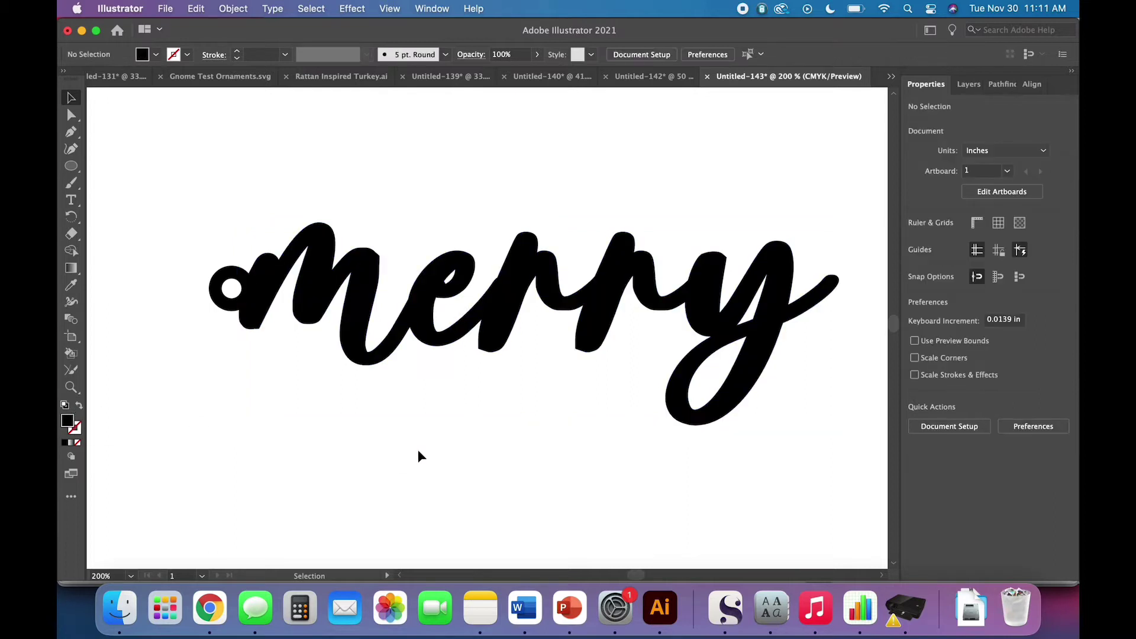
Align the ring and the word merry by their vertical centres
{"action": "left_click_drag", "start_coordinate": [297, 364], "coordinate": [203, 256]}
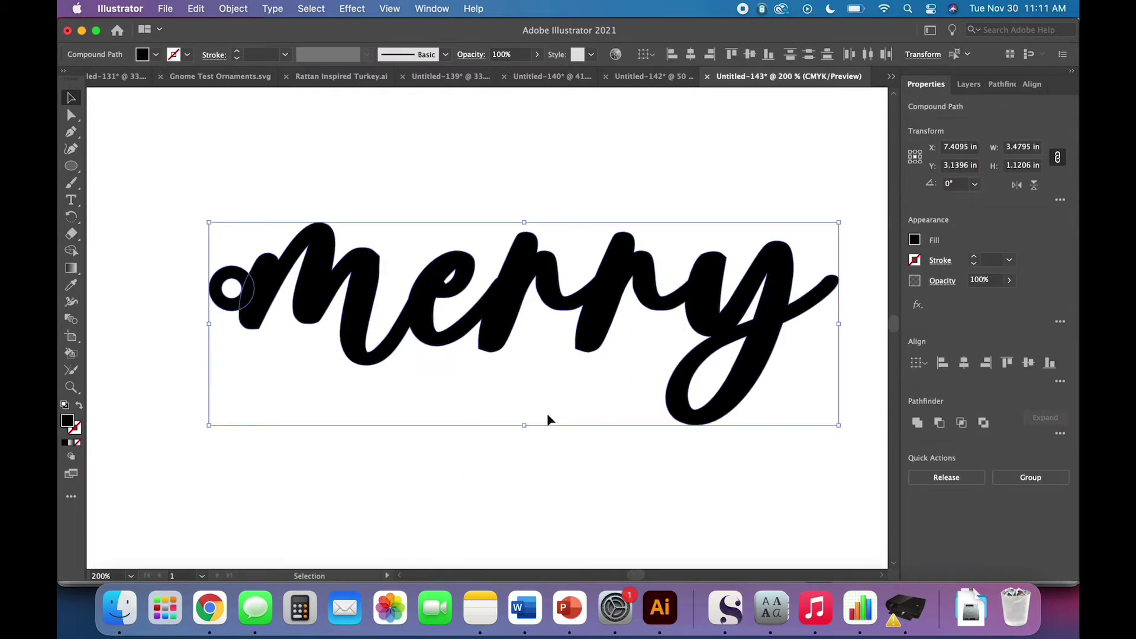
{"action": "left_click", "coordinate": [1028, 362]}
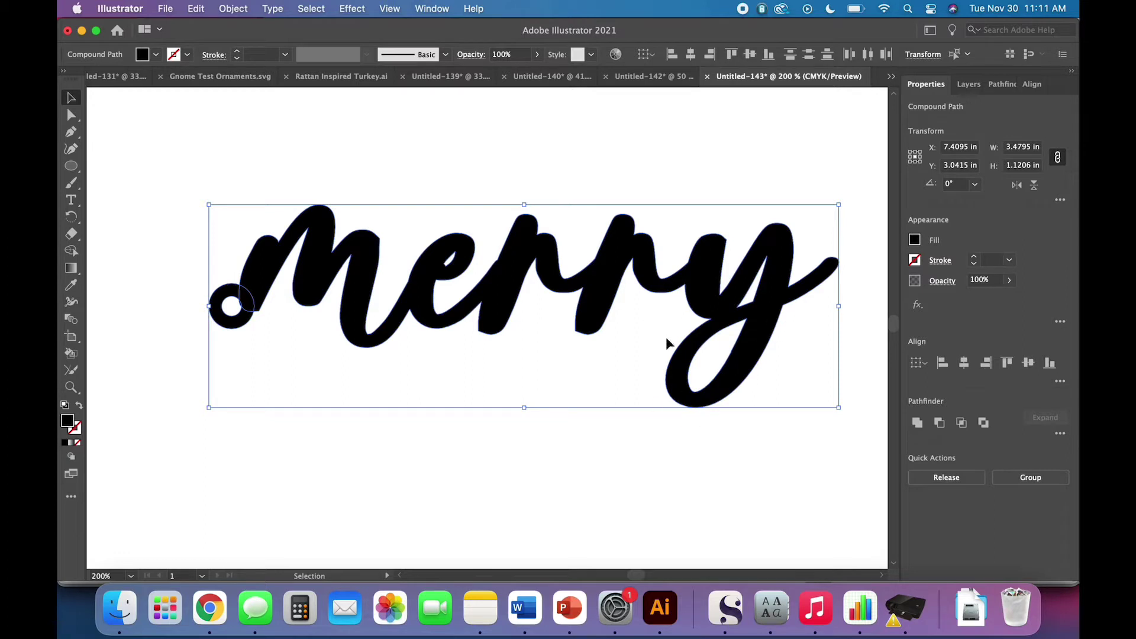
{"action": "left_click", "coordinate": [612, 457]}
{"action": "scroll", "coordinate": [329, 447], "scroll_direction": "up", "scroll_amount": 2}
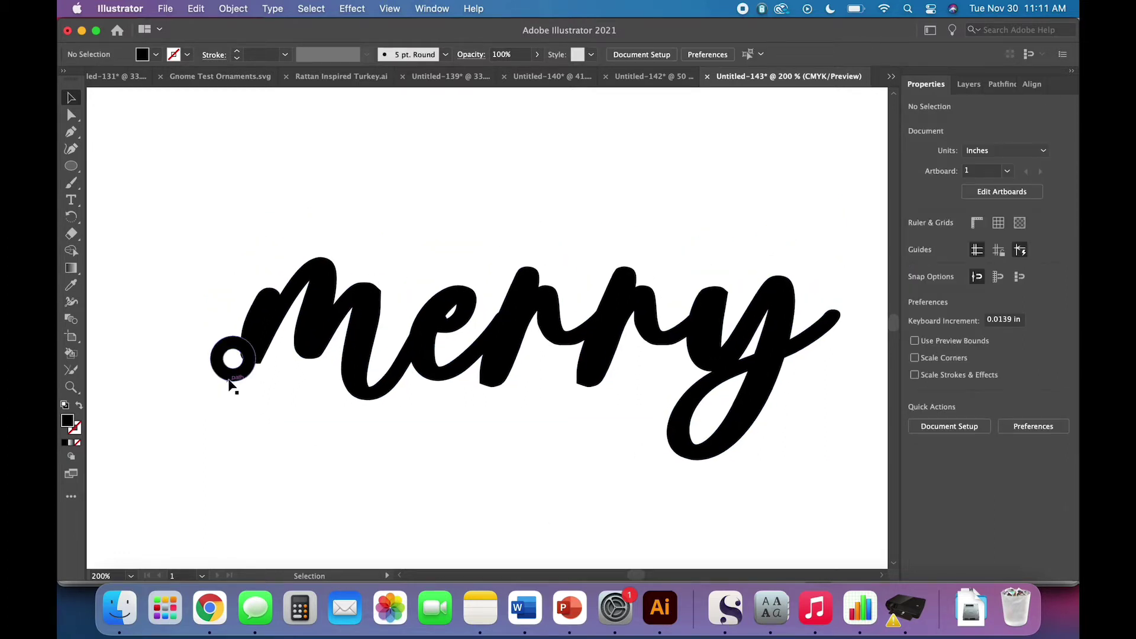
Move the ring up so it overlaps the upper part of the m's starting stroke in merry
{"action": "left_click_drag", "start_coordinate": [233, 370], "coordinate": [234, 335]}
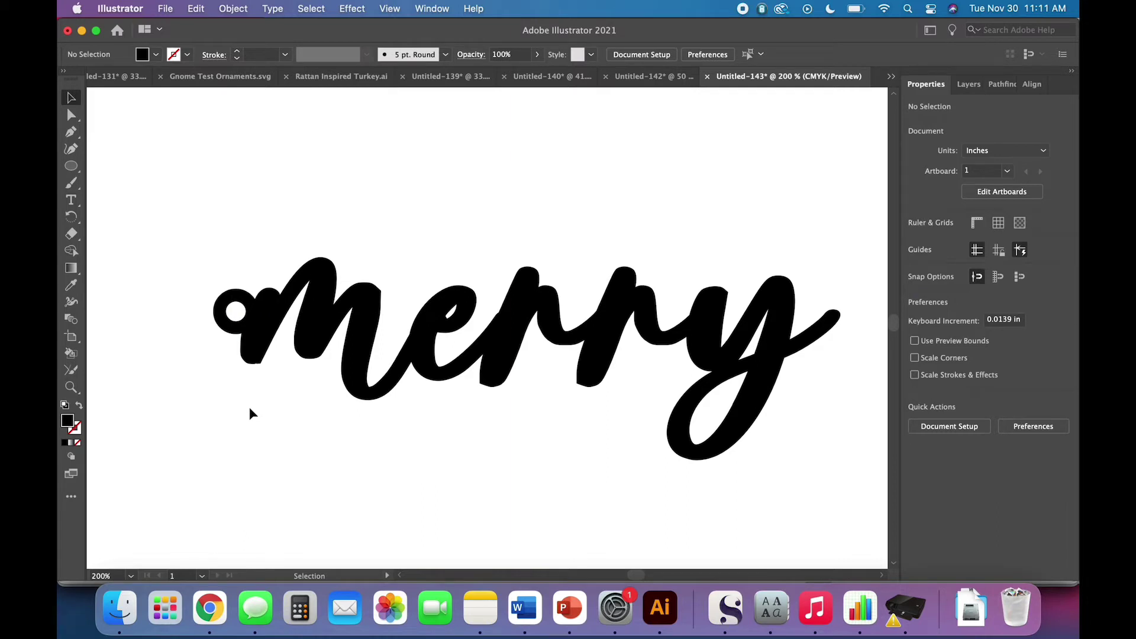
{"action": "left_click_drag", "start_coordinate": [236, 322], "coordinate": [234, 343]}
{"action": "left_click", "coordinate": [223, 383]}
{"action": "left_click", "coordinate": [224, 334]}
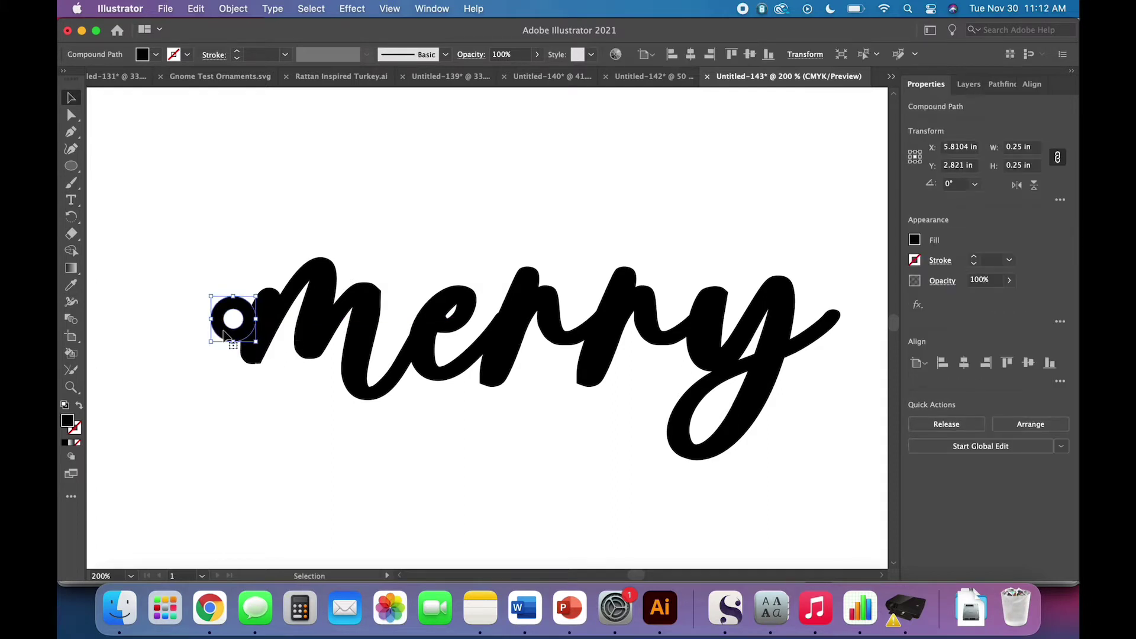
{"action": "left_click", "coordinate": [240, 392]}
{"action": "left_click", "coordinate": [232, 334]}
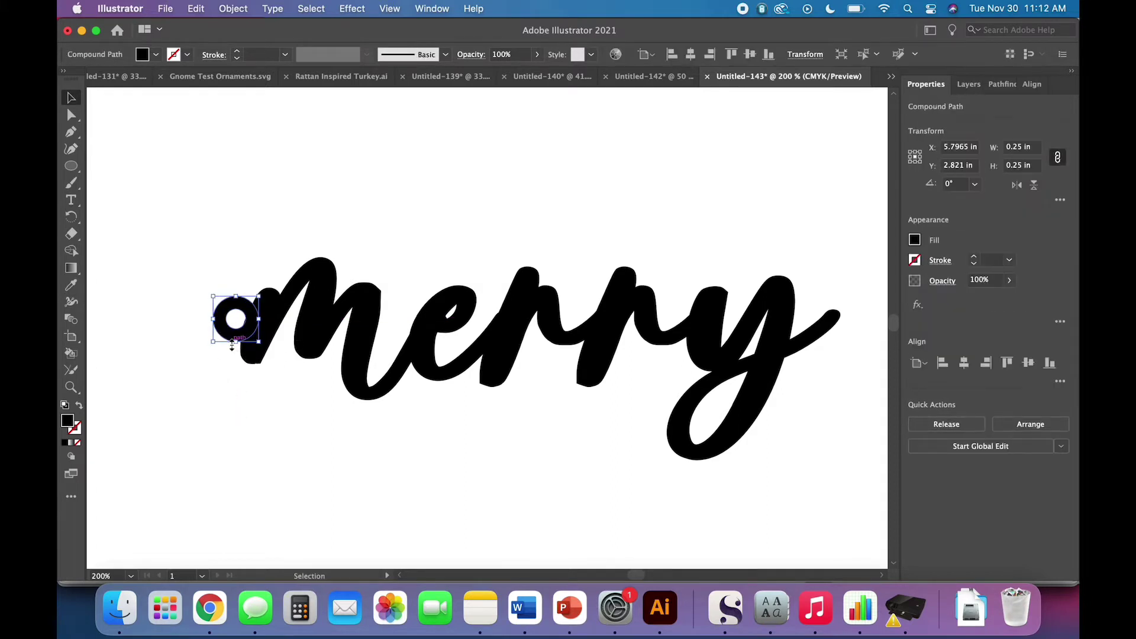
Nudge the ring slightly outward so its hole is clear of the m's starting stroke
{"action": "key", "text": "super+equal"}
{"action": "key", "text": "super+equal"}
{"action": "key", "text": "super+equal"}
{"action": "key", "text": "super+equal"}
{"action": "key", "text": "super+equal"}
{"action": "key", "text": "super+equal"}
{"action": "key", "text": "v"}
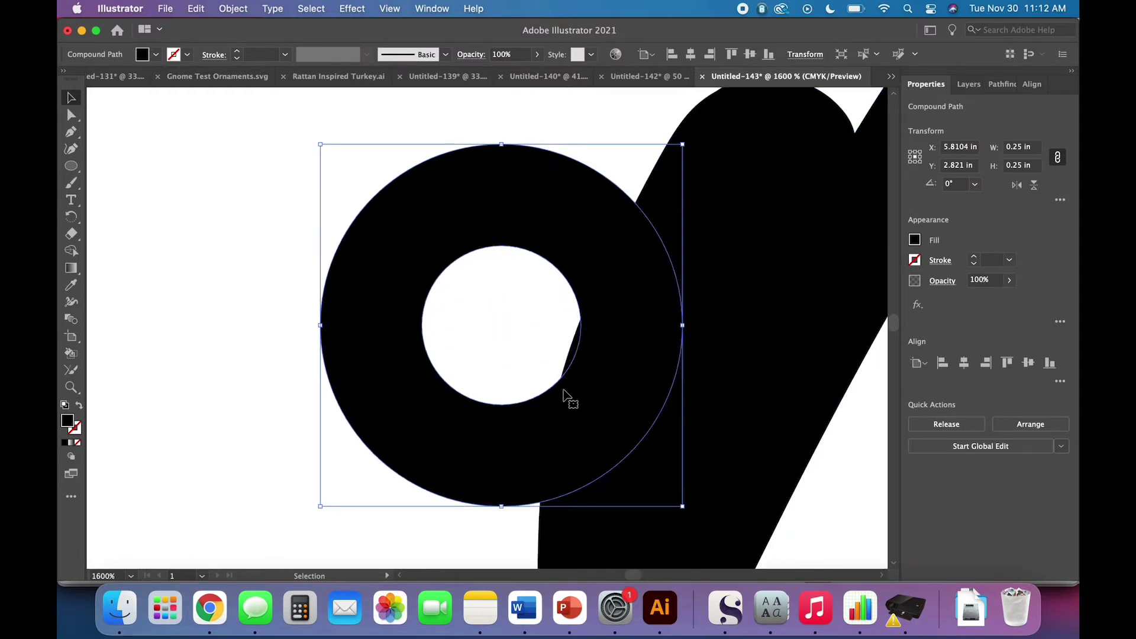
{"action": "key", "text": "Left"}
{"action": "left_click", "coordinate": [482, 532]}
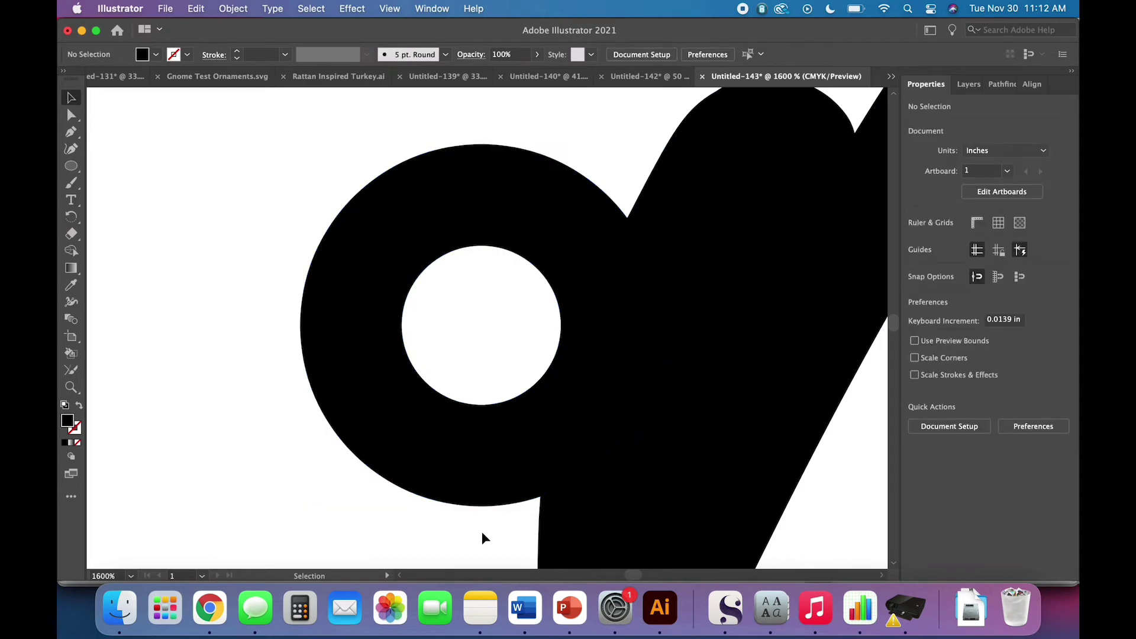
Unite the ring with the word merry and swap fill and stroke to leave only a 1 pt outline
{"action": "key", "text": "super+minus"}
{"action": "key", "text": "super+minus"}
{"action": "key", "text": "super+minus"}
{"action": "key", "text": "super+minus"}
{"action": "key", "text": "super+minus"}
{"action": "key", "text": "super+minus"}
{"action": "key", "text": "super+minus"}
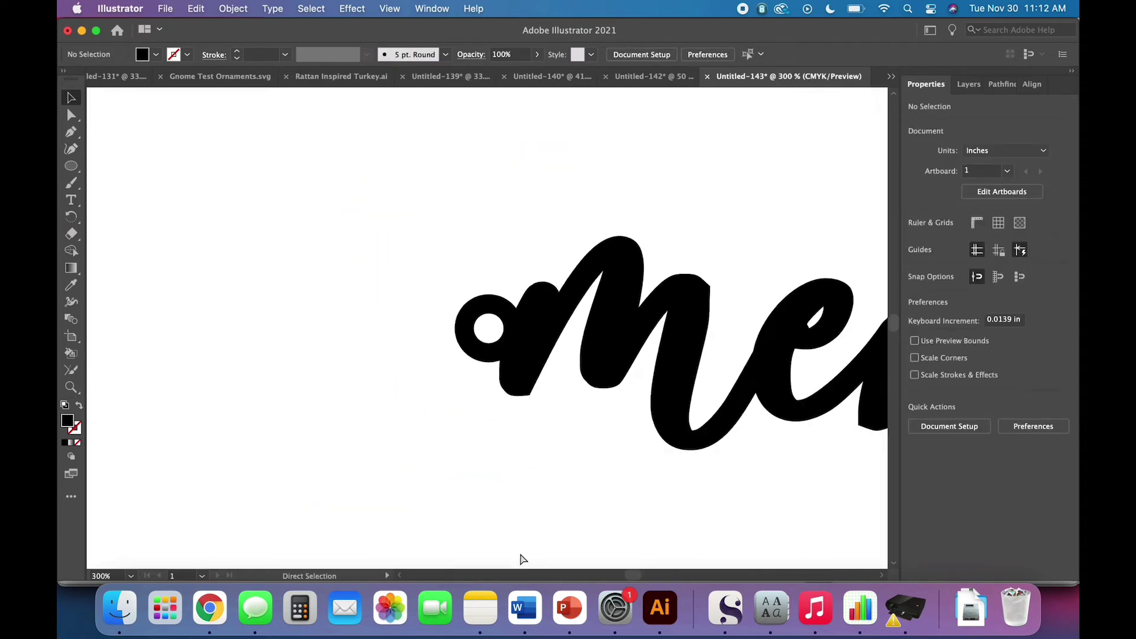
{"action": "left_click_drag", "start_coordinate": [641, 451], "coordinate": [441, 303]}
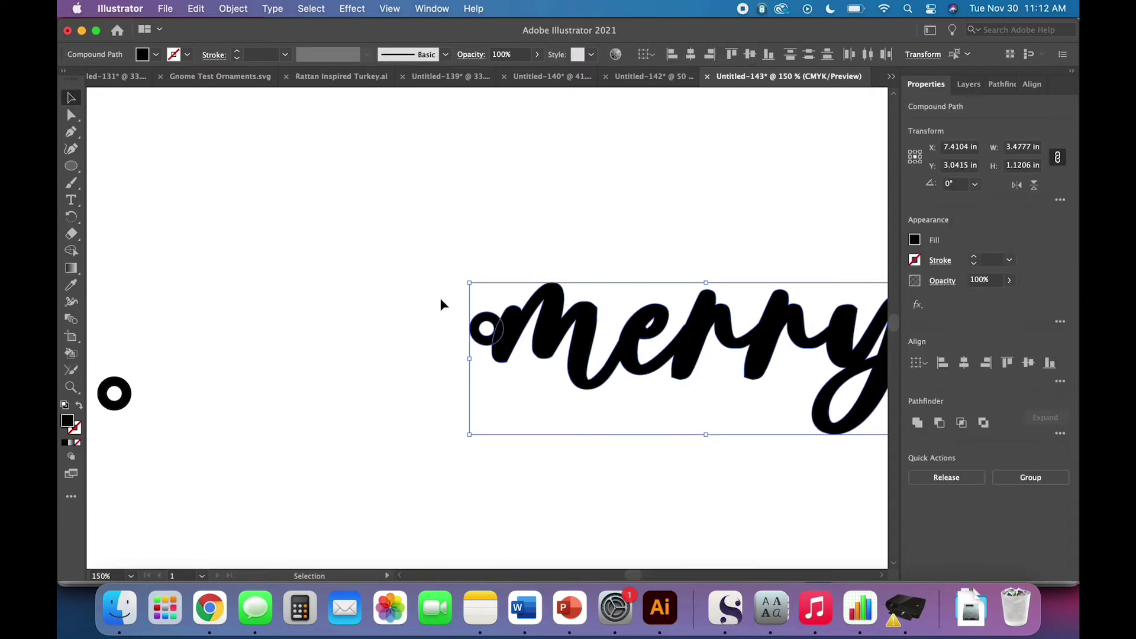
{"action": "left_click", "coordinate": [918, 424]}
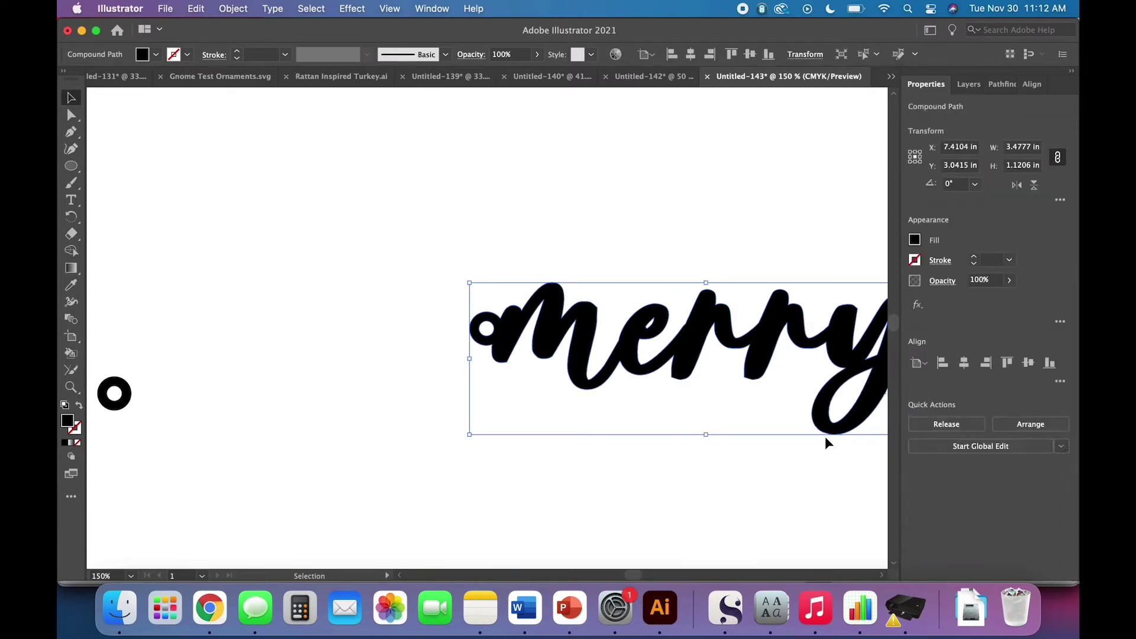
{"action": "left_click", "coordinate": [79, 407]}
Scale the merry charm to a width of 4 in with its proportions locked
{"action": "key", "text": "super+minus"}
{"action": "key", "text": "super+minus"}
{"action": "key", "text": "super+minus"}
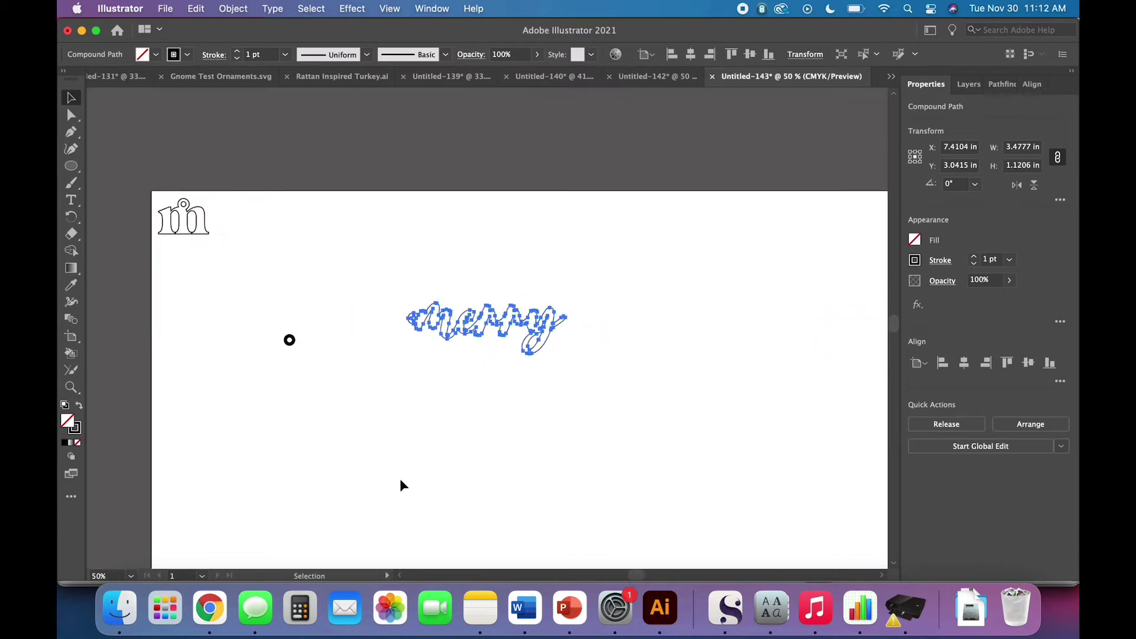
{"action": "scroll", "coordinate": [400, 485], "scroll_direction": "up", "scroll_amount": 1}
{"action": "scroll", "coordinate": [400, 485], "scroll_direction": "left", "scroll_amount": 1}
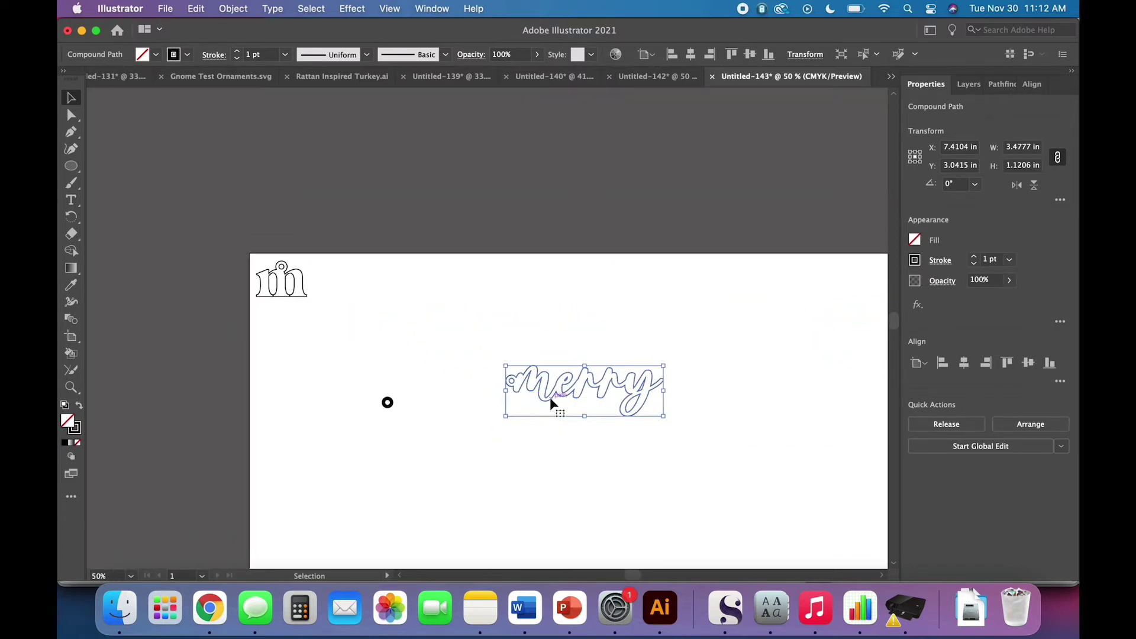
{"action": "left_click", "coordinate": [1017, 153]}
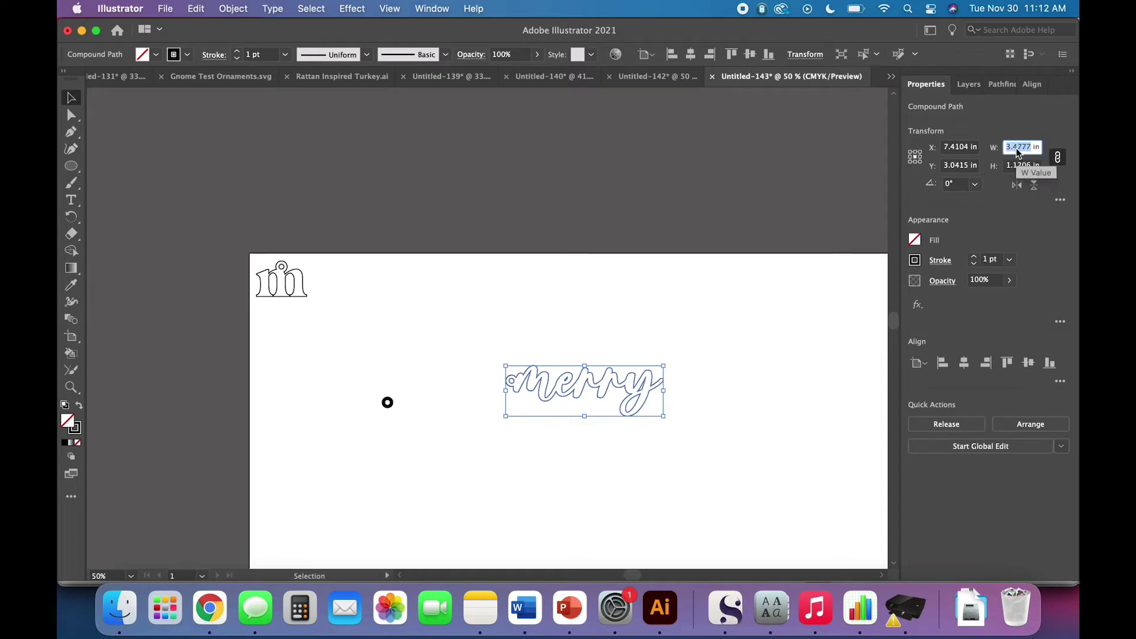
{"action": "type", "text": "4"}
{"action": "key", "text": "Tab"}
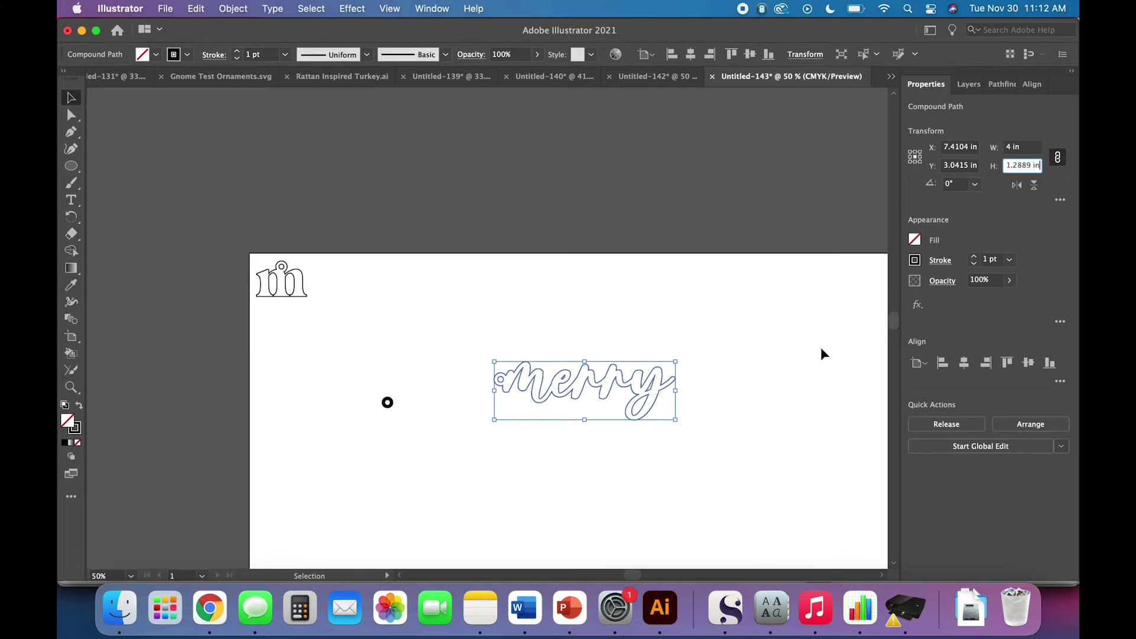
{"action": "left_click", "coordinate": [1058, 160]}
{"action": "left_click", "coordinate": [1058, 156]}
Place the merry charm right beside the outlined m charm near the artboard's upper corner
{"action": "left_click_drag", "start_coordinate": [610, 392], "coordinate": [437, 296]}
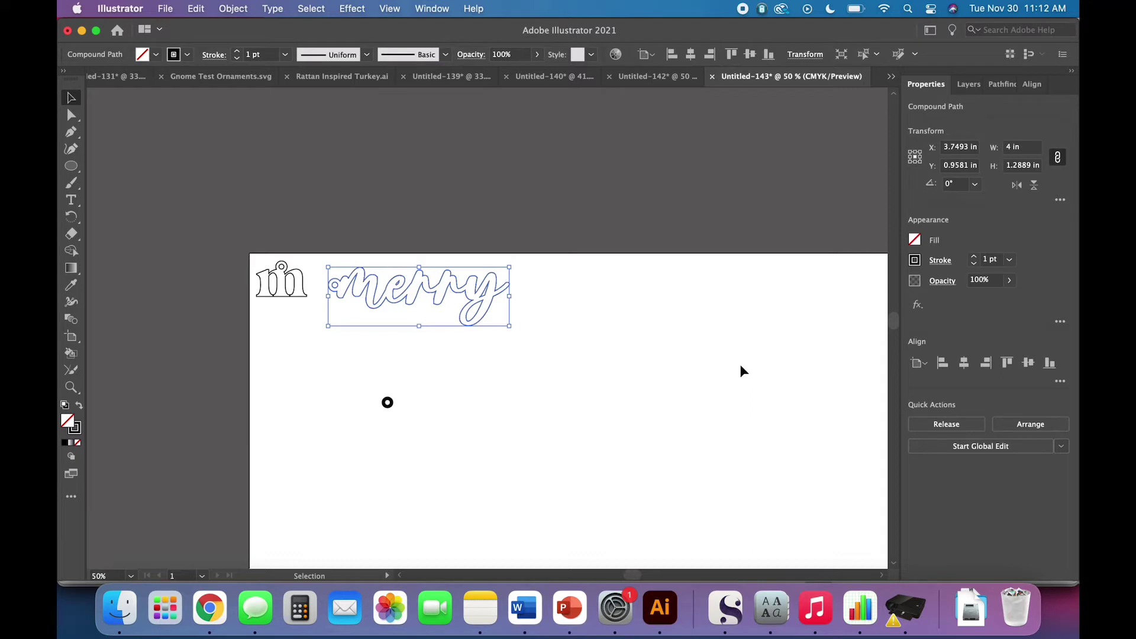
{"action": "left_click", "coordinate": [609, 393]}
{"action": "left_click_drag", "start_coordinate": [466, 312], "coordinate": [446, 308]}
{"action": "left_click", "coordinate": [490, 363]}
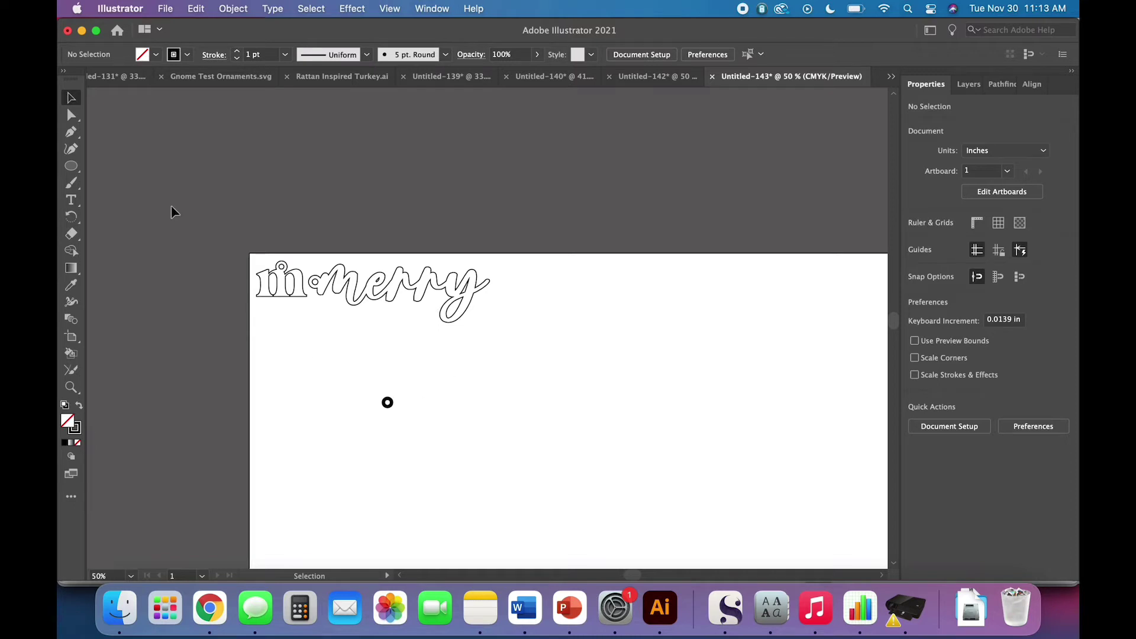
Add the text "fa la la" below the merry charm and set its font to Wild Mango Regular
{"action": "left_click", "coordinate": [71, 200]}
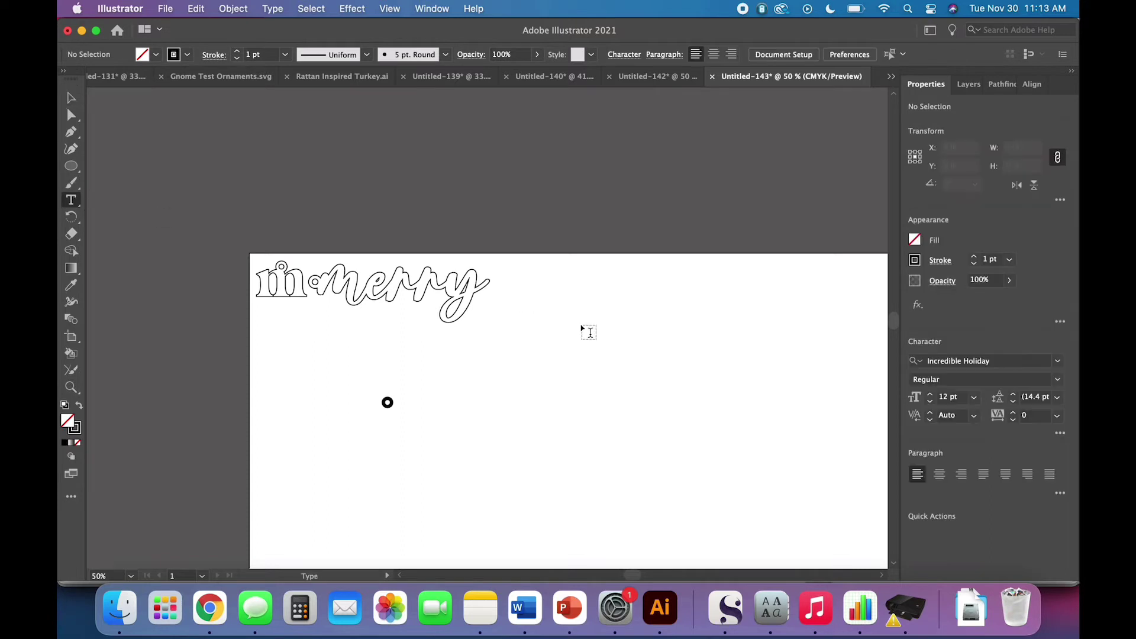
{"action": "left_click", "coordinate": [530, 362]}
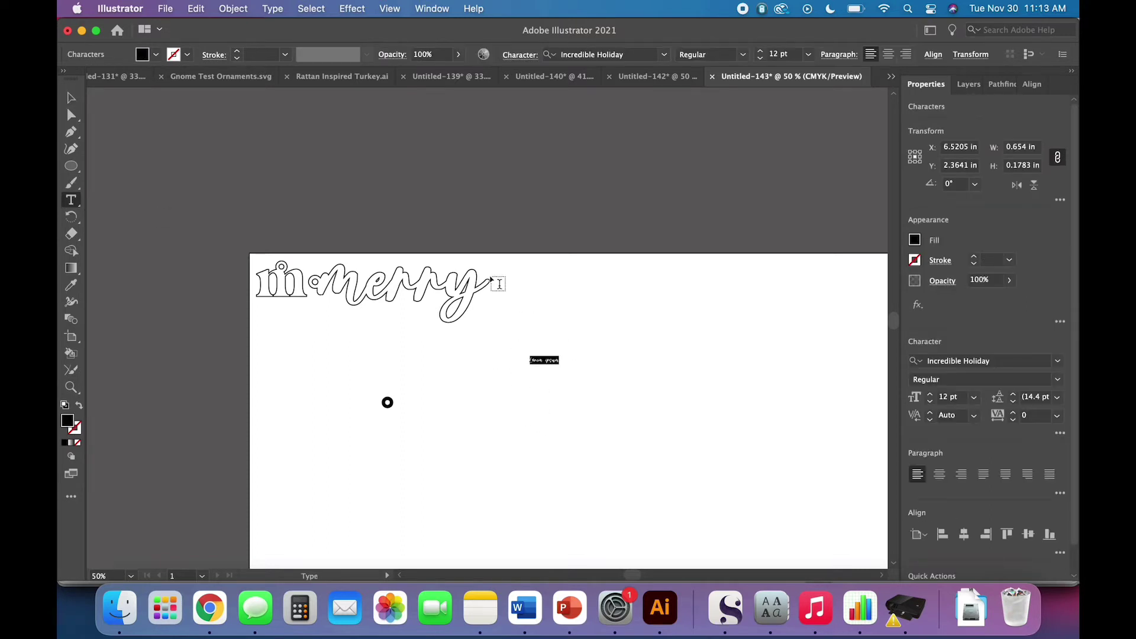
{"action": "type", "text": "Fa La"}
{"action": "key", "text": "super+a"}
{"action": "left_click", "coordinate": [664, 57]}
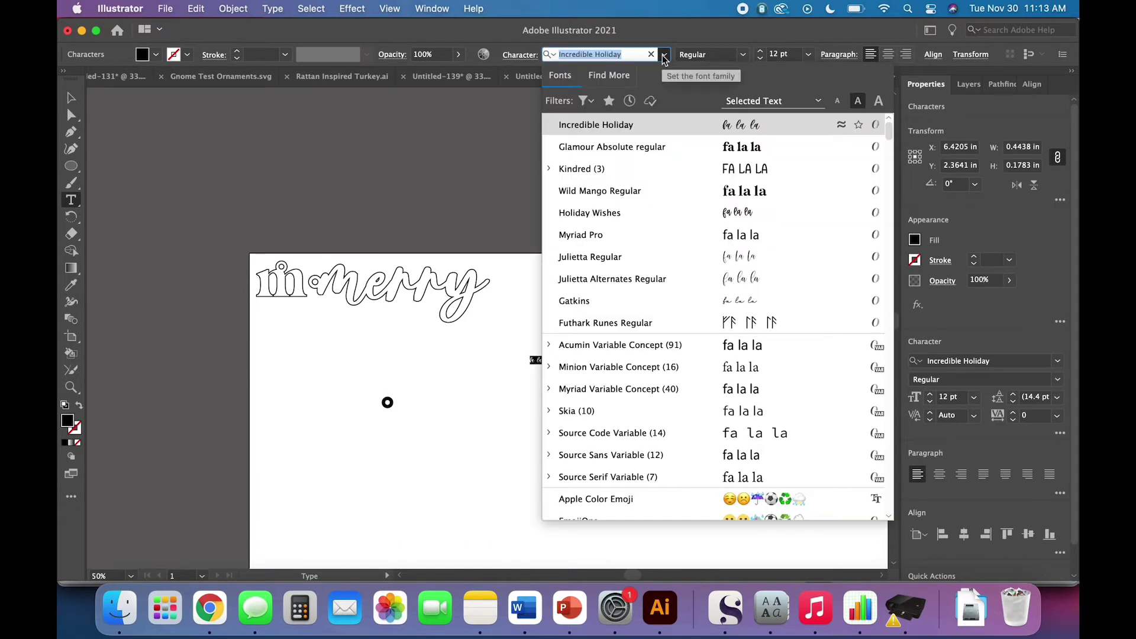
{"action": "left_click", "coordinate": [643, 186]}
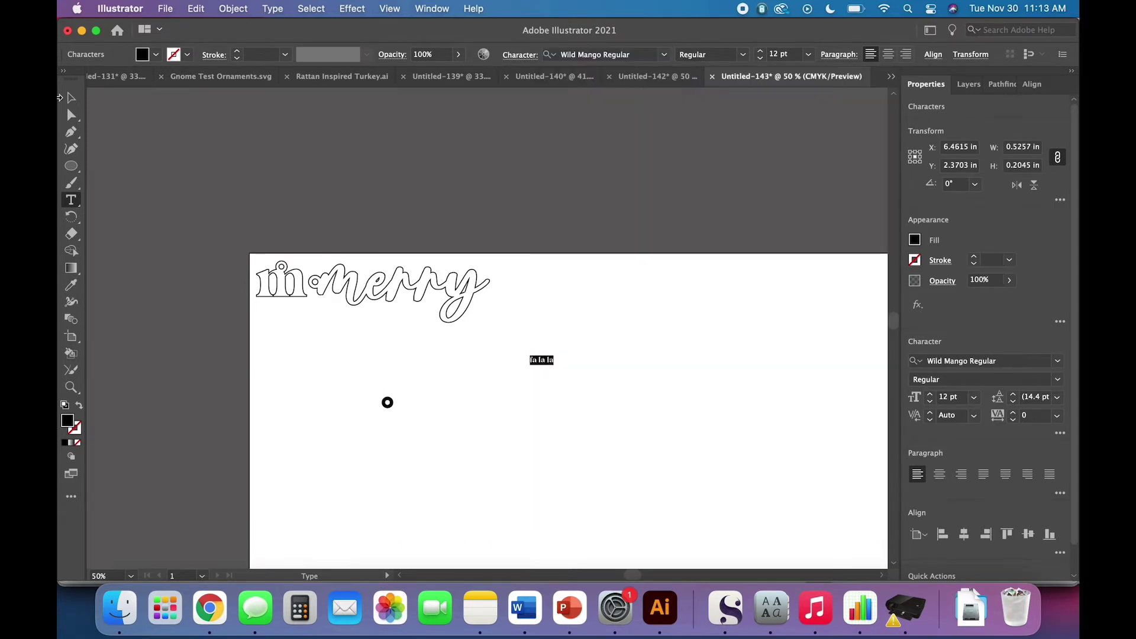
{"action": "left_click", "coordinate": [71, 97]}
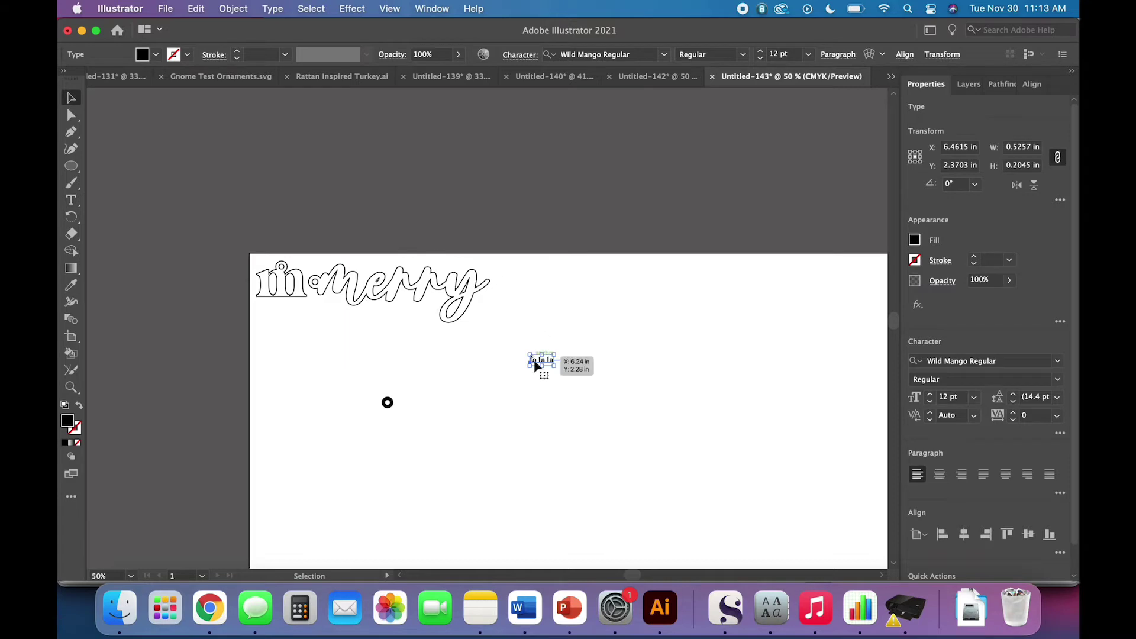
Enlarge the text fa la la to about 3.63 in wide and place it below and to the right of merry
{"action": "left_click_drag", "start_coordinate": [543, 367], "coordinate": [551, 440]}
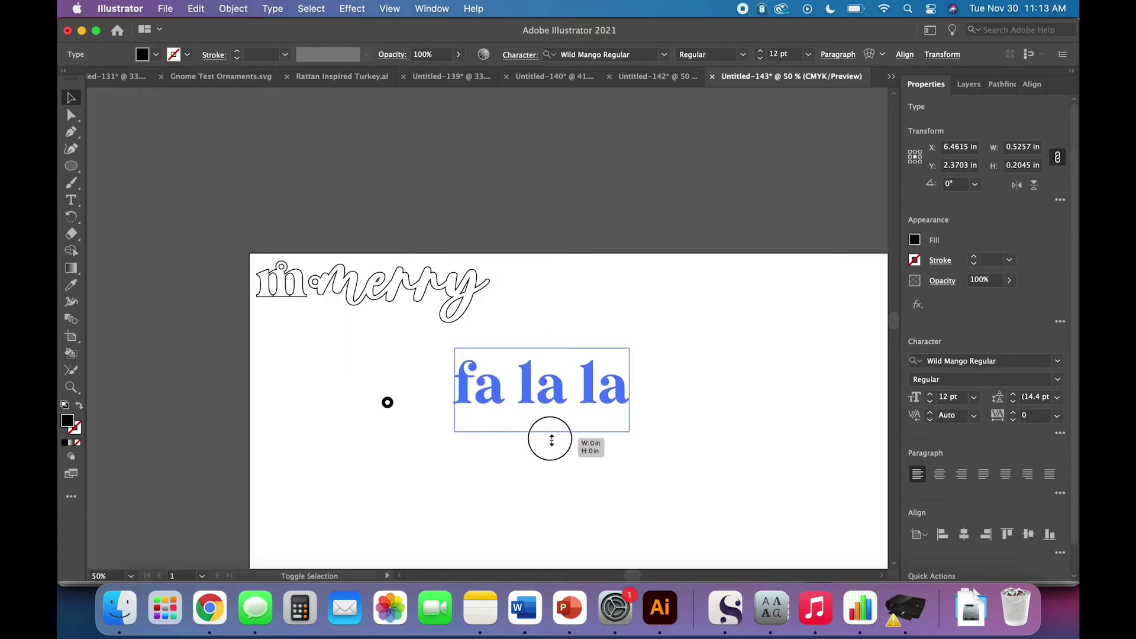
{"action": "left_click_drag", "start_coordinate": [550, 440], "coordinate": [556, 453]}
{"action": "left_click", "coordinate": [555, 453]}
{"action": "left_click_drag", "start_coordinate": [559, 402], "coordinate": [600, 378]}
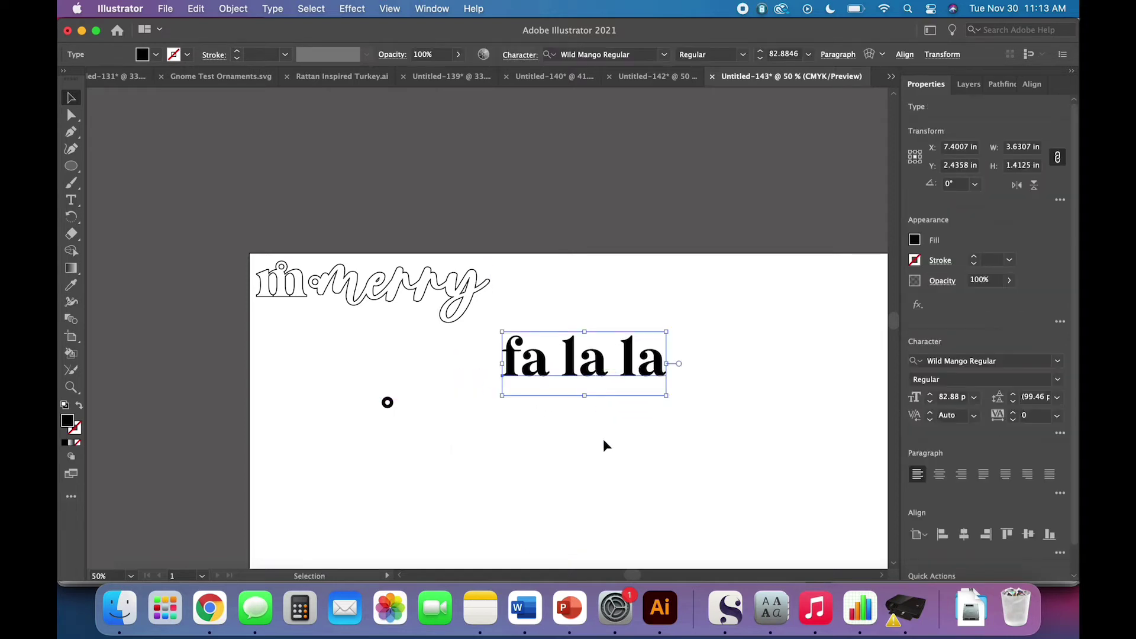
Convert the text fa la la to outlines and select the resulting letter group
{"action": "right_click", "coordinate": [603, 374]}
{"action": "left_click", "coordinate": [628, 370]}
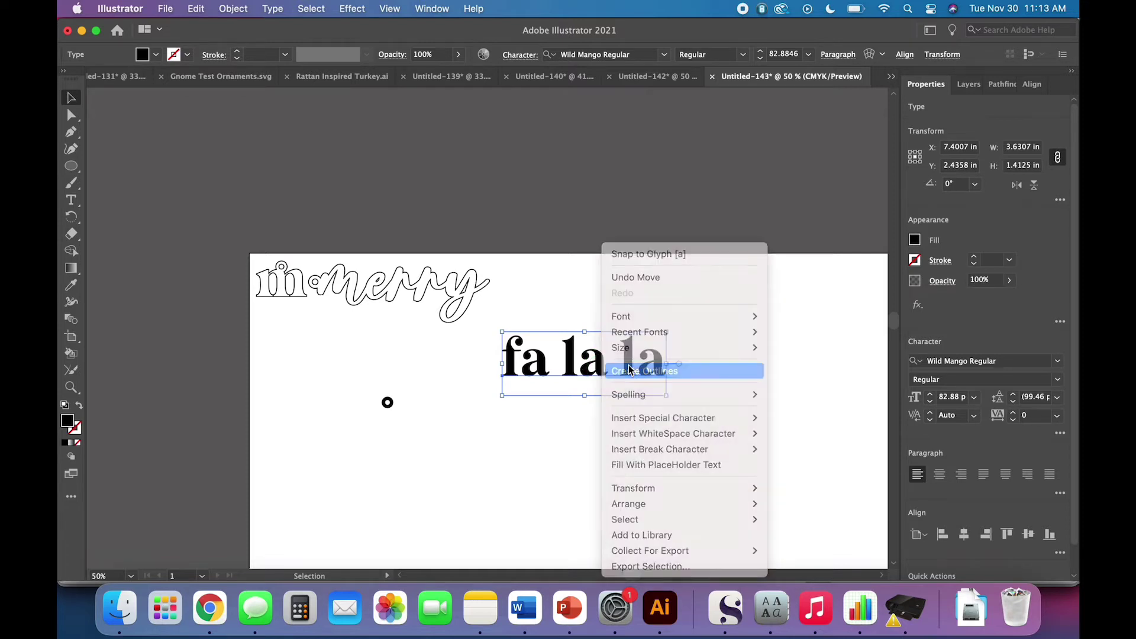
{"action": "left_click", "coordinate": [619, 474]}
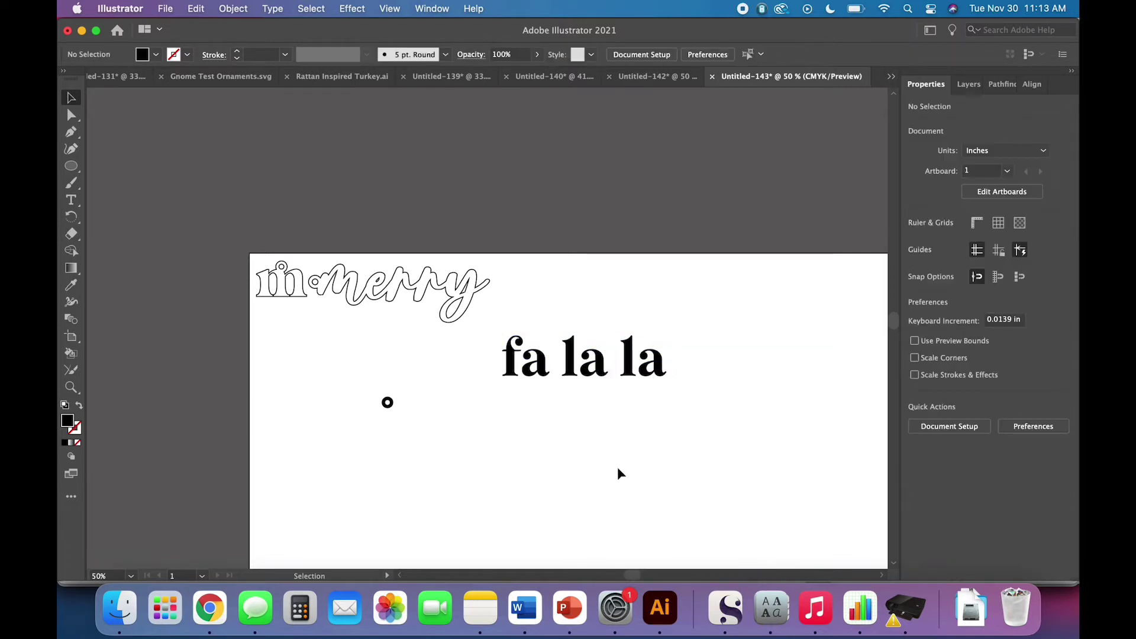
{"action": "left_click", "coordinate": [590, 379]}
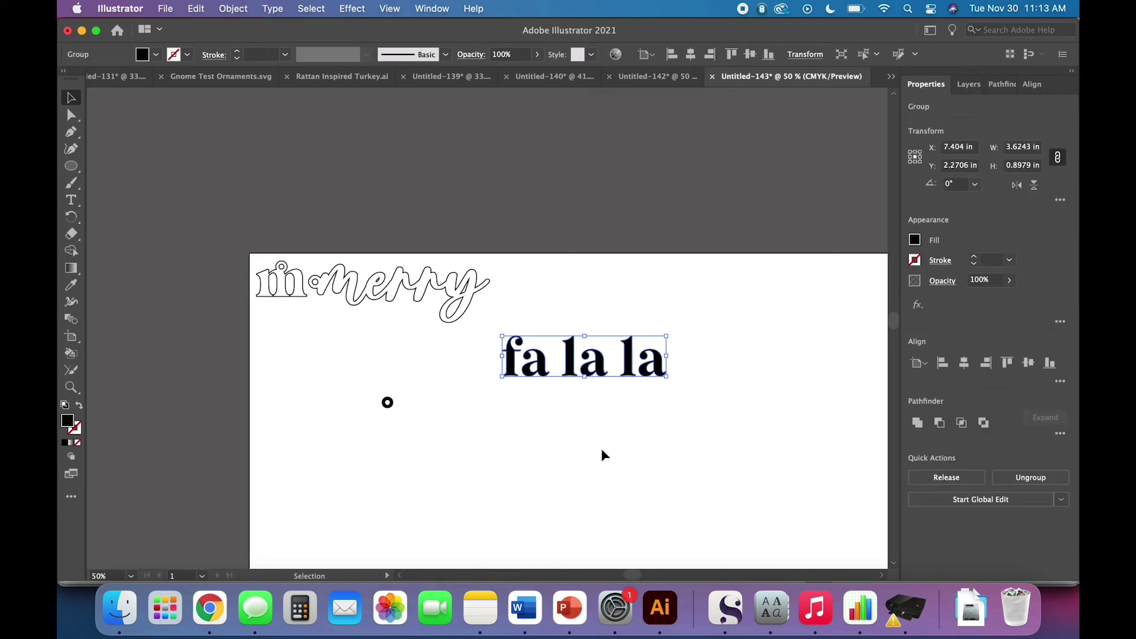
{"action": "left_click", "coordinate": [233, 9]}
{"action": "mouse_move", "coordinate": [256, 364]}
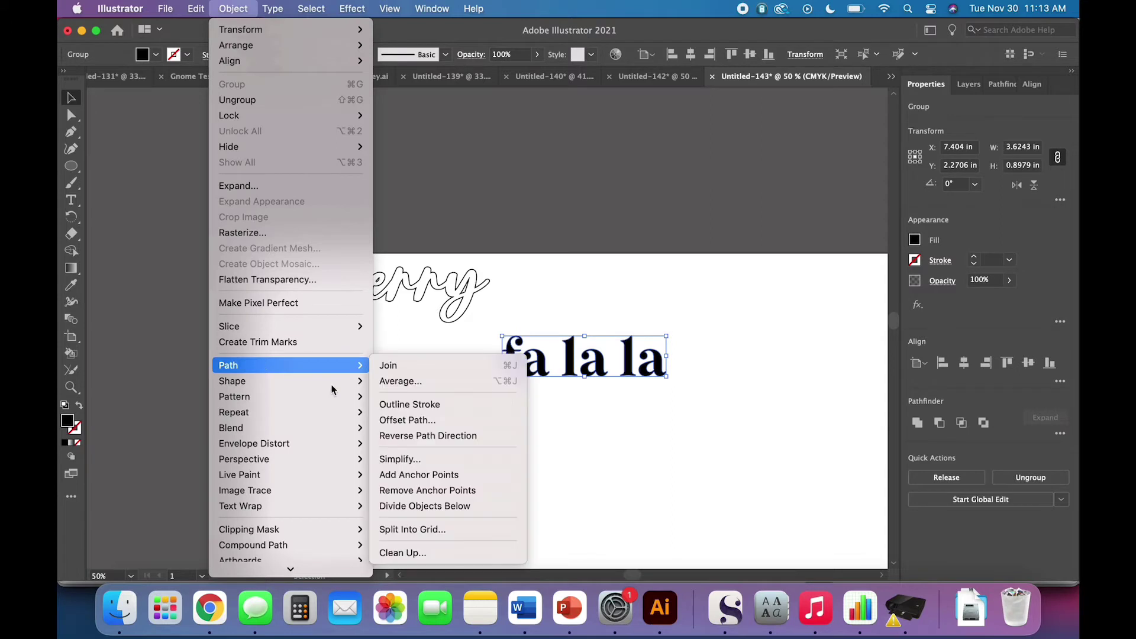
{"action": "left_click", "coordinate": [406, 423]}
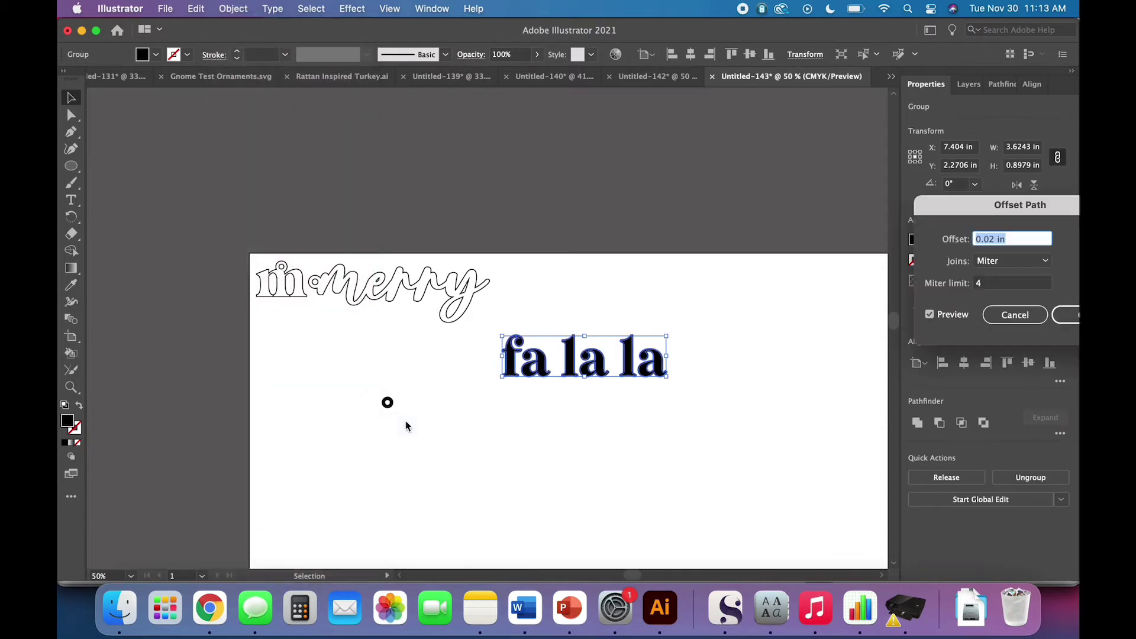
{"action": "type", "text": ".25"}
{"action": "key", "text": "Tab"}
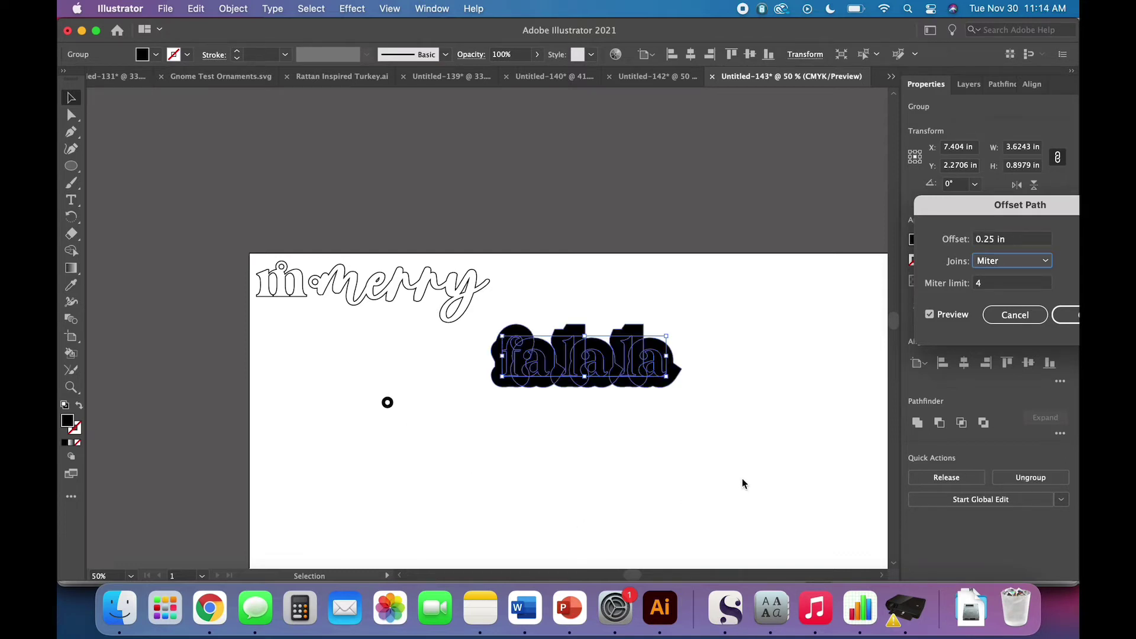
{"action": "double_click", "coordinate": [987, 242]}
{"action": "type", "text": ".275"}
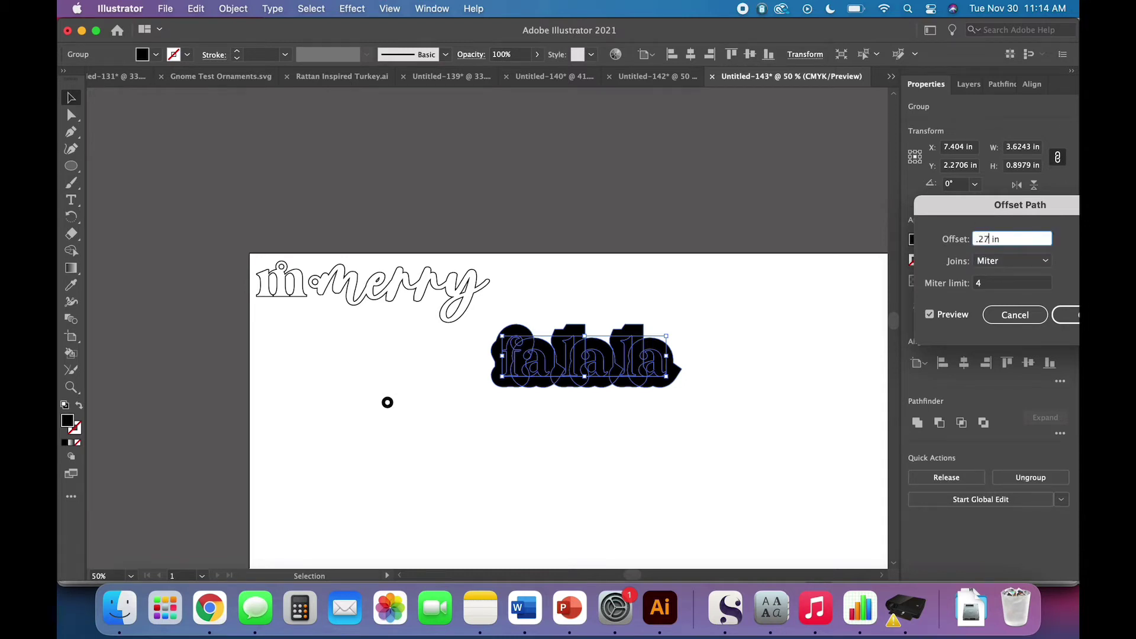
{"action": "key", "text": "Tab"}
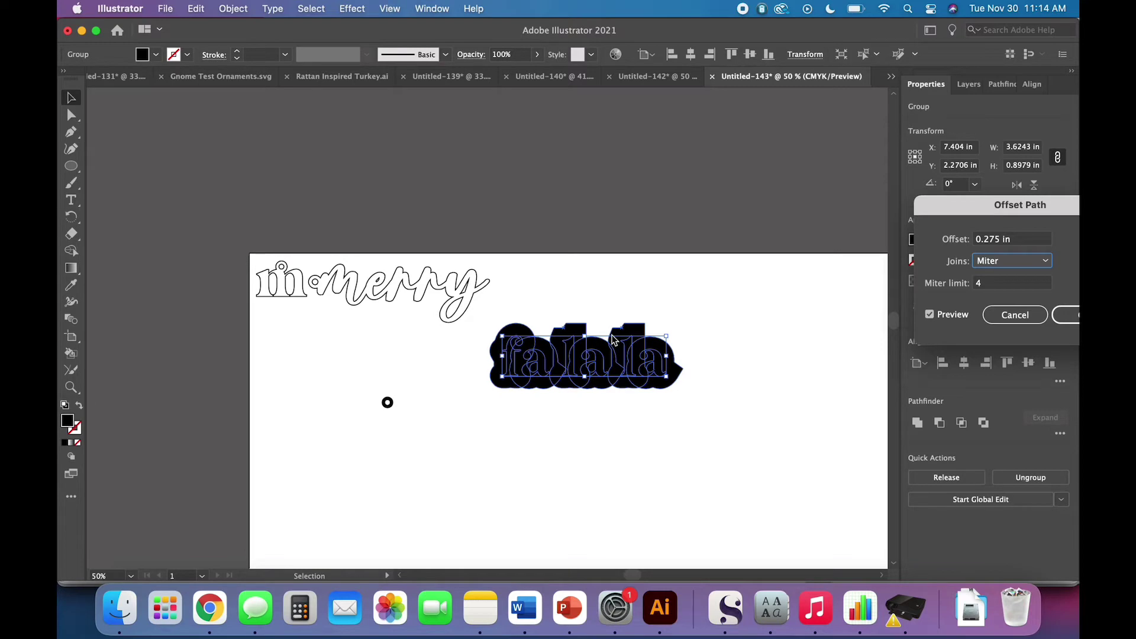
{"action": "left_click", "coordinate": [1015, 314]}
Offset the paths of the fa la la letter group by 0.275 in with round joins
{"action": "key", "text": "a"}
{"action": "key", "text": "super+1"}
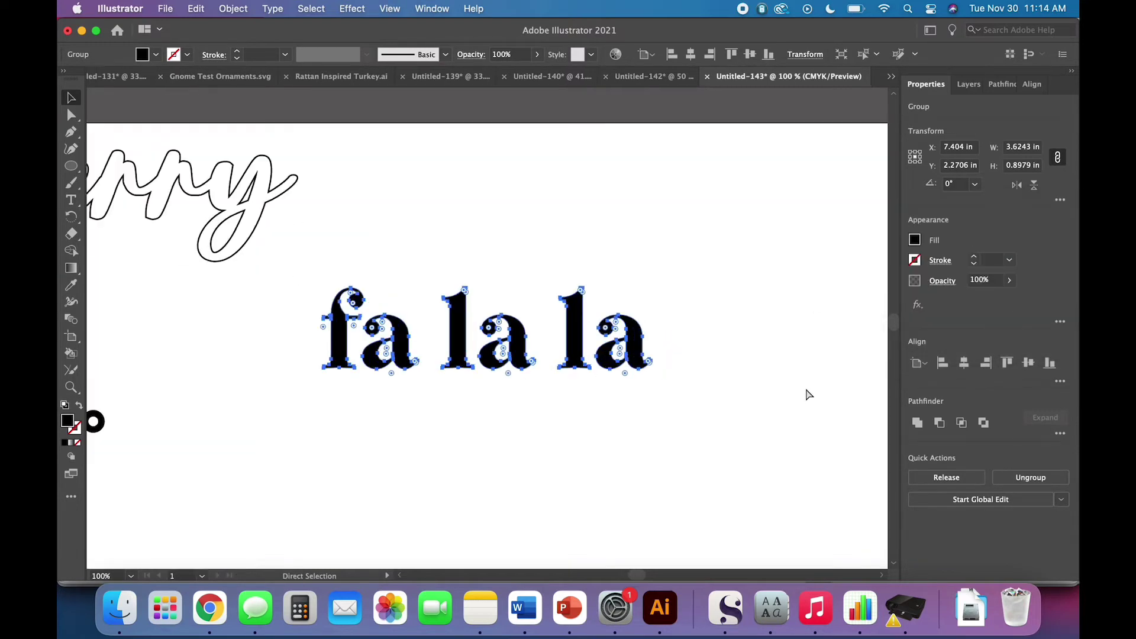
{"action": "key", "text": "v"}
{"action": "key", "text": "super+equal"}
{"action": "left_click", "coordinate": [235, 8]}
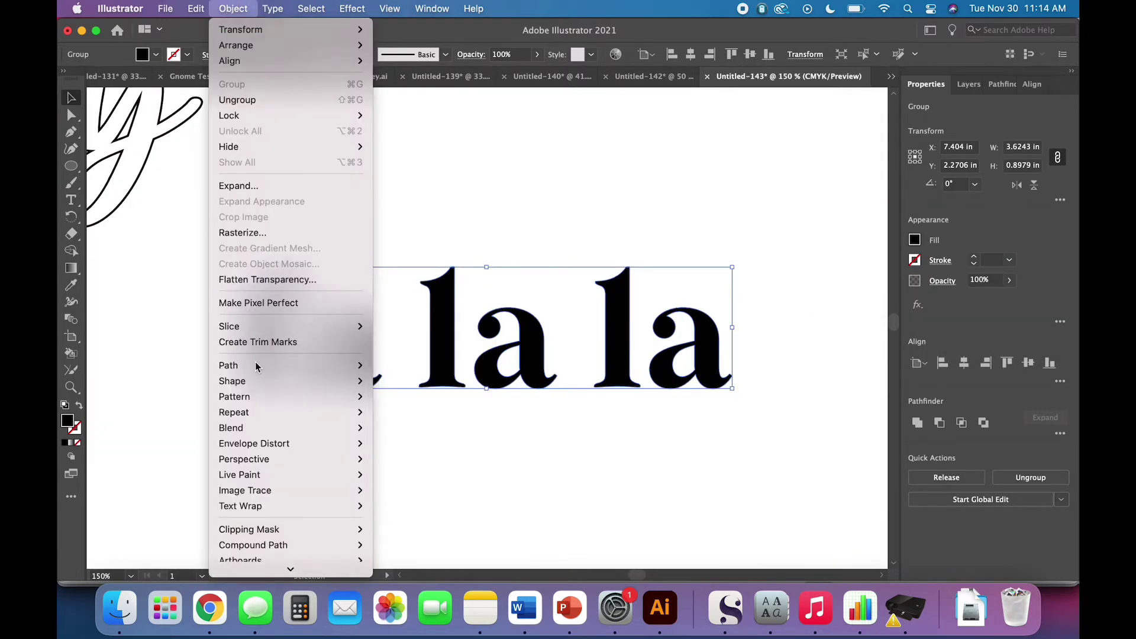
{"action": "mouse_move", "coordinate": [260, 366]}
{"action": "left_click", "coordinate": [414, 419]}
{"action": "type", "text": "."}
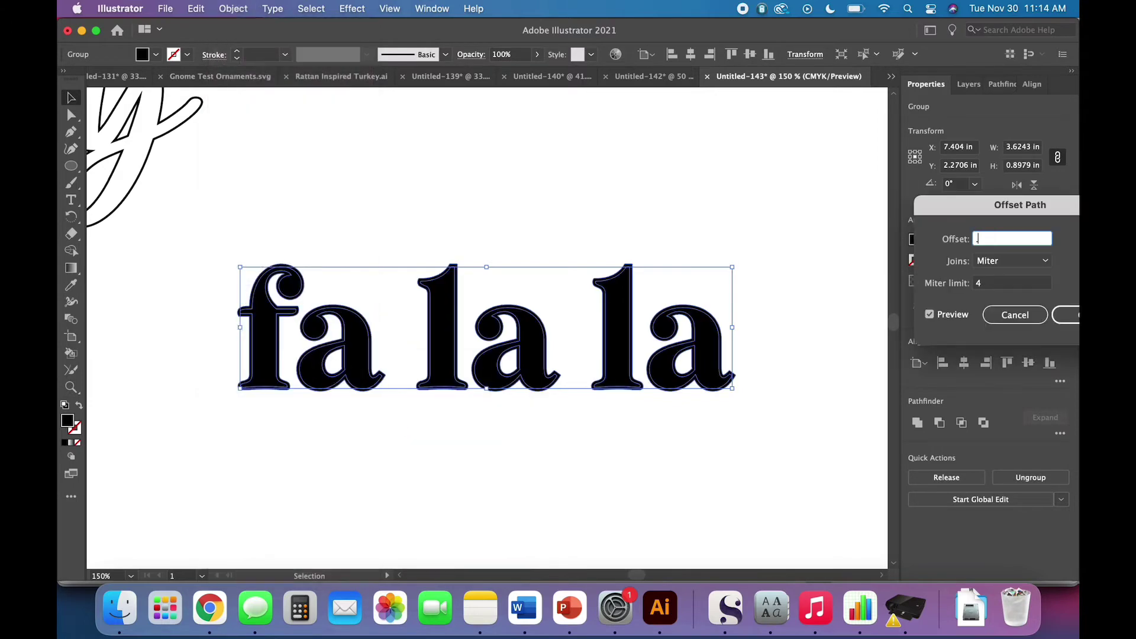
{"action": "type", "text": "275"}
{"action": "key", "text": "Tab"}
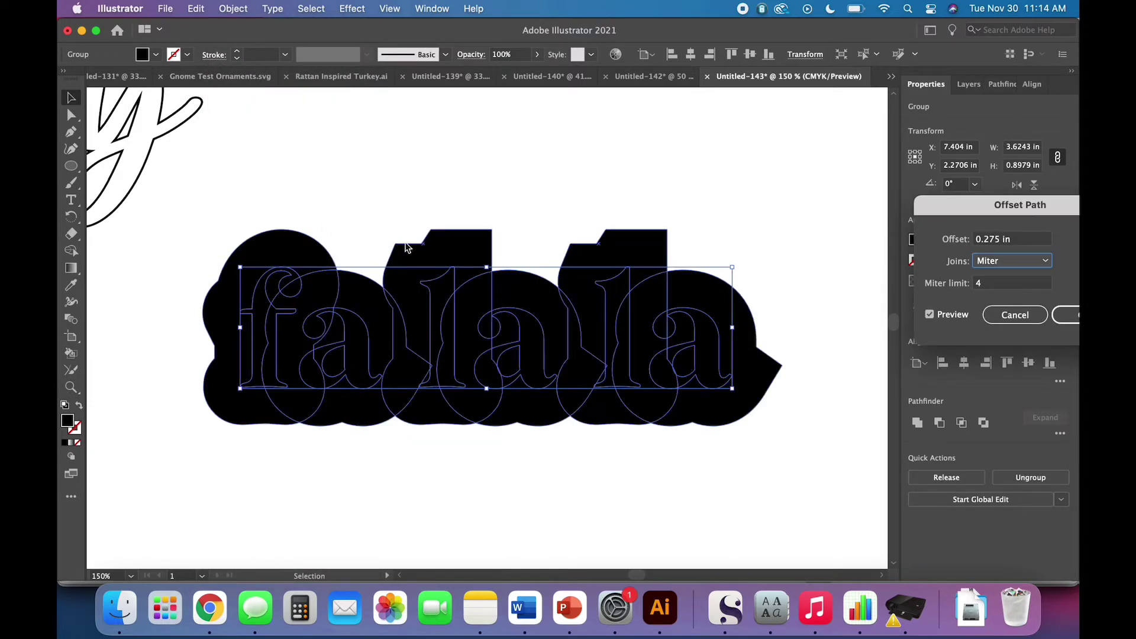
{"action": "left_click", "coordinate": [1047, 263]}
{"action": "left_click", "coordinate": [1037, 291]}
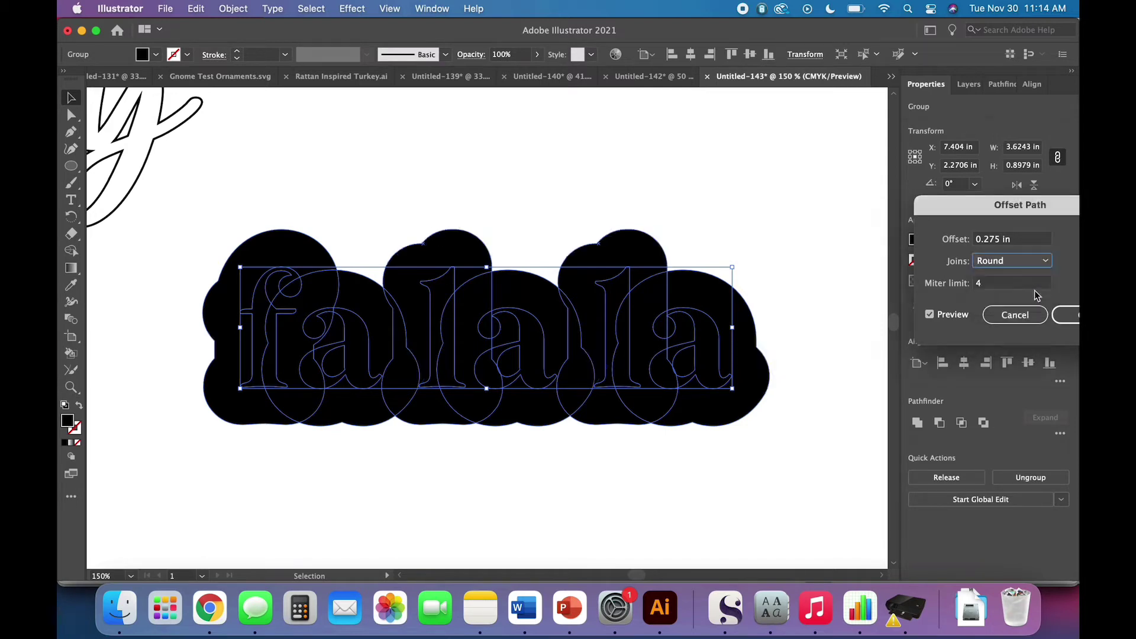
{"action": "left_click", "coordinate": [1070, 320]}
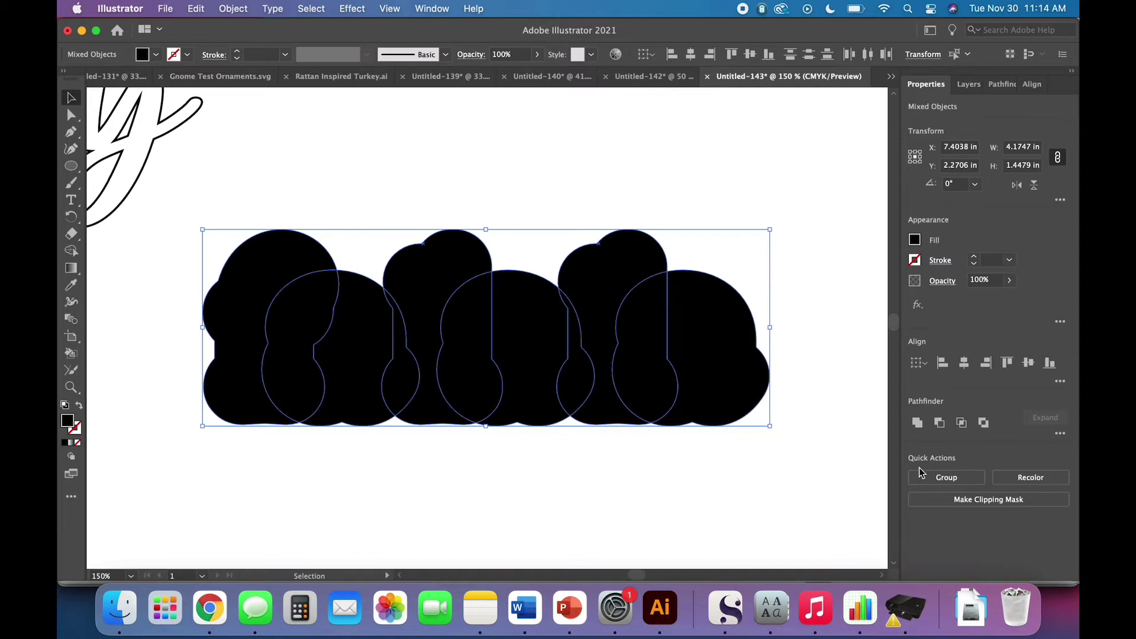
Unite the offset shapes around fa la la and swap their fill and stroke for a 1 pt black outline without fill
{"action": "left_click", "coordinate": [918, 423]}
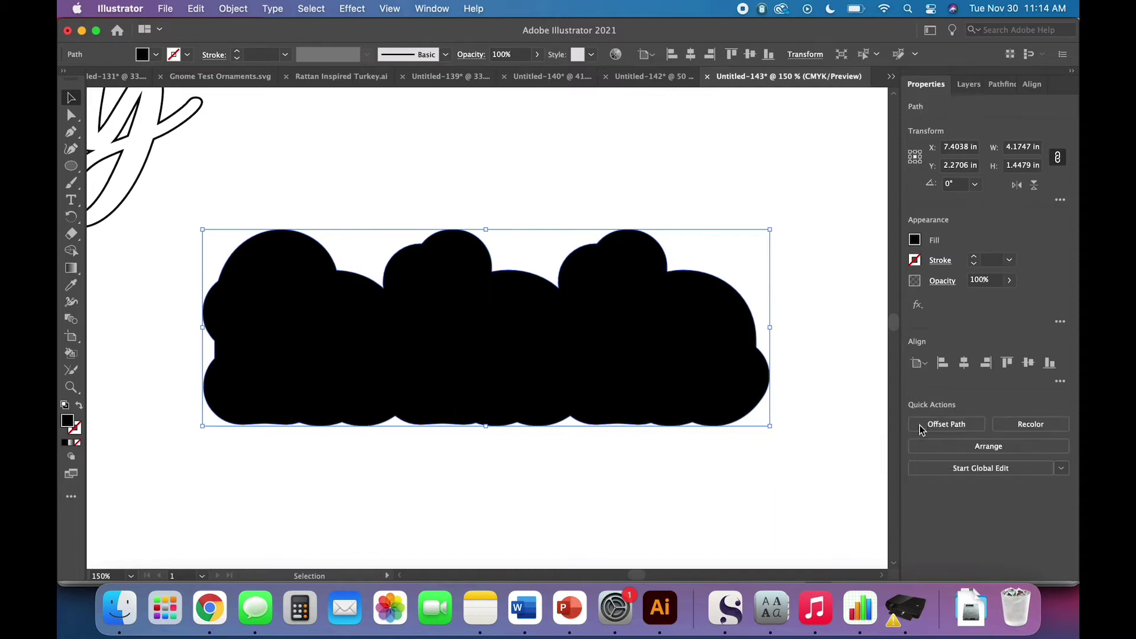
{"action": "left_click", "coordinate": [80, 406]}
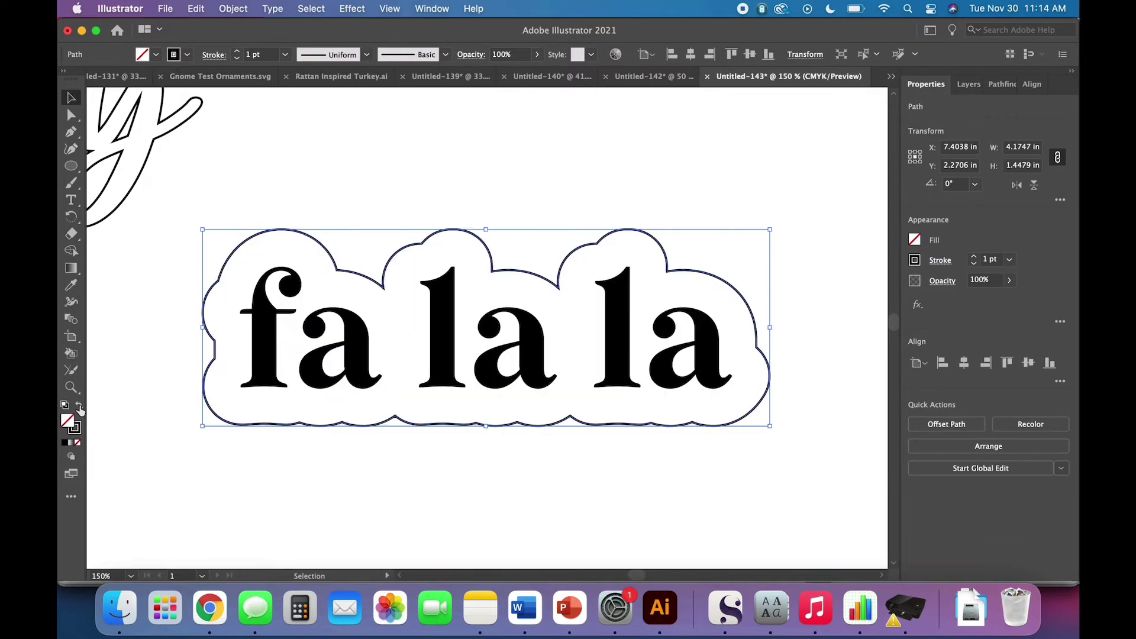
{"action": "left_click", "coordinate": [144, 455]}
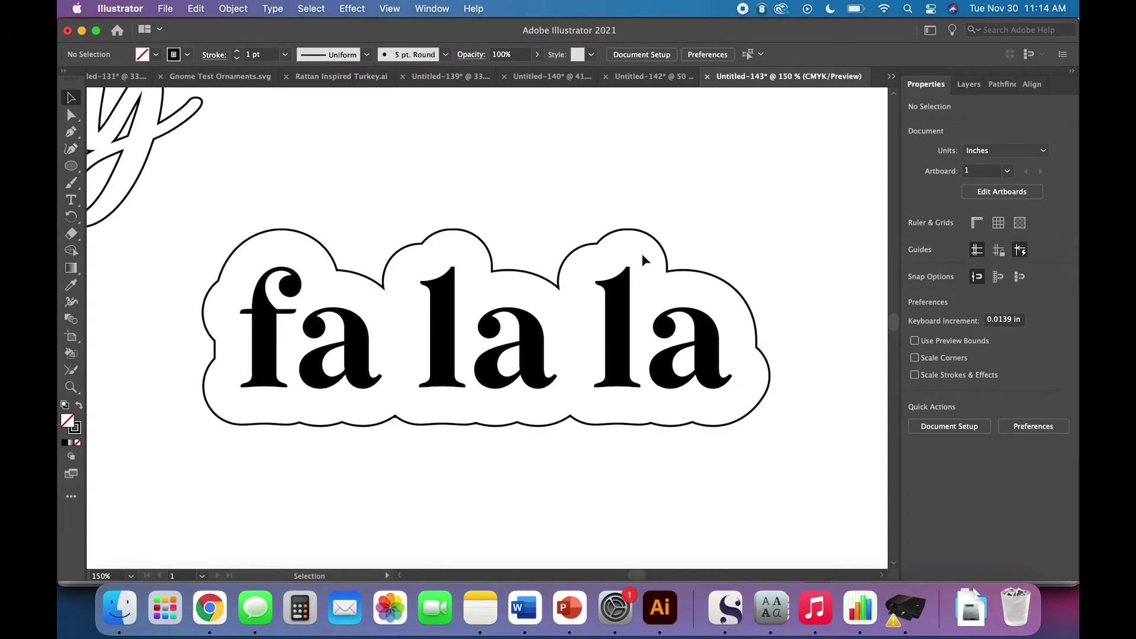
Duplicate the small black ring and place the copy at the left edge of the fa la la outline, before the f
{"action": "key", "text": "super+minus"}
{"action": "key", "text": "super+minus"}
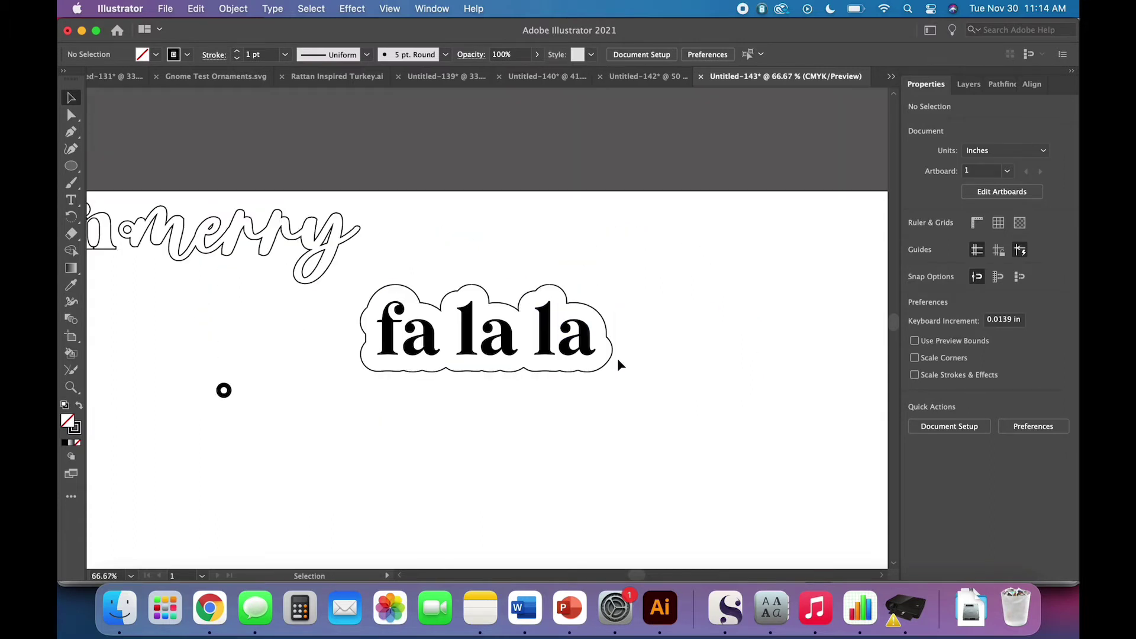
{"action": "left_click", "coordinate": [225, 391]}
{"action": "key", "text": "super+c"}
{"action": "key", "text": "super+v"}
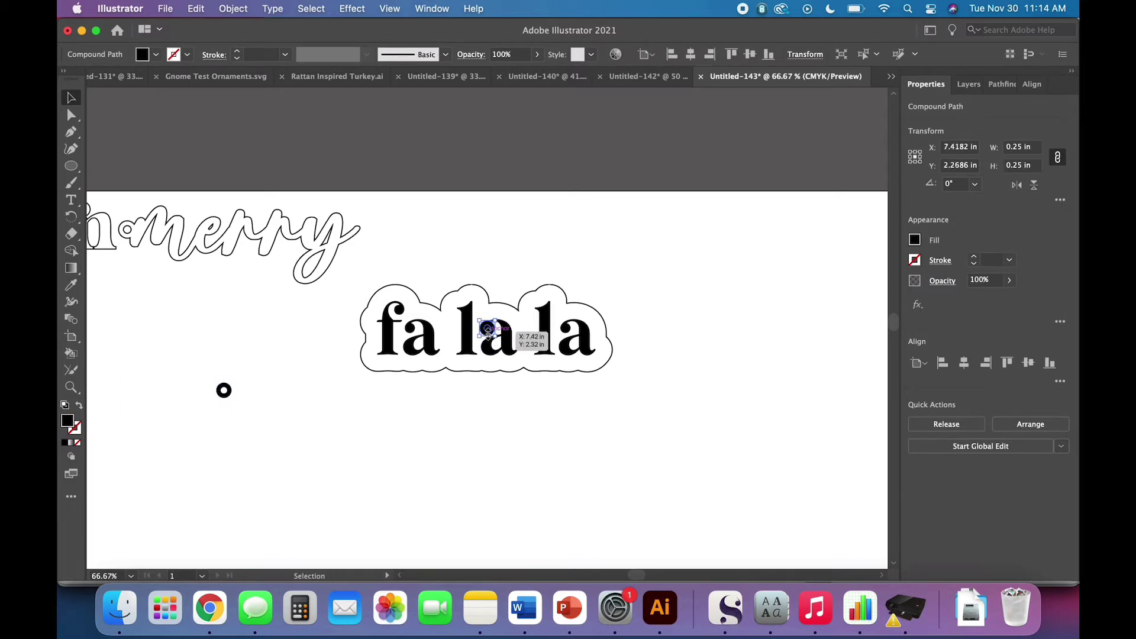
{"action": "key", "text": "super+equal"}
{"action": "key", "text": "super+equal"}
{"action": "key", "text": "super+equal"}
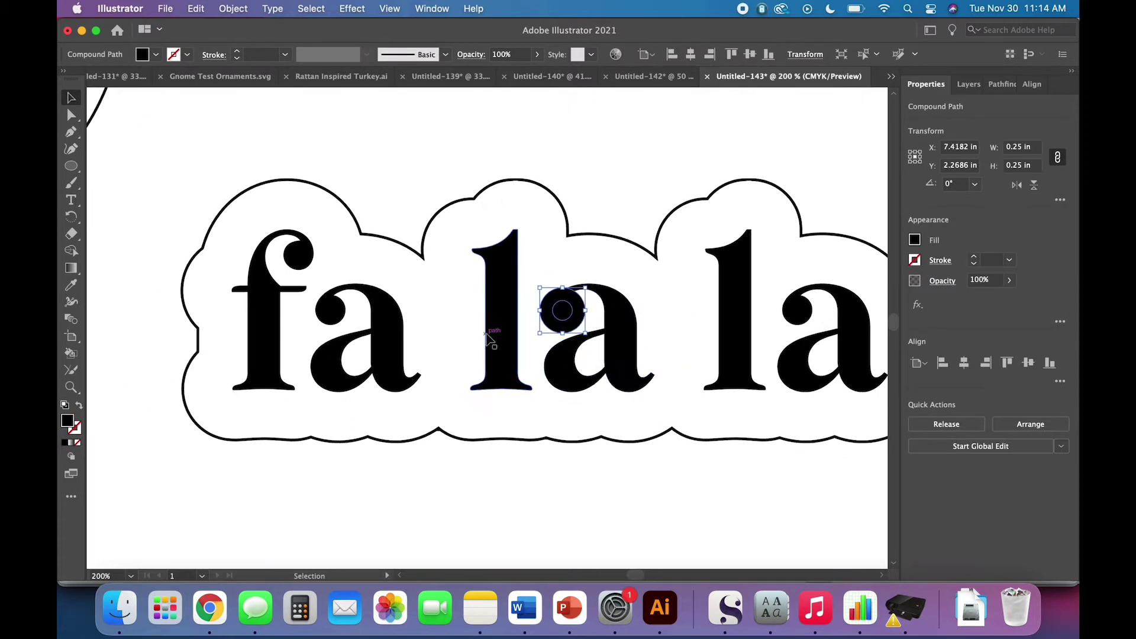
{"action": "left_click_drag", "start_coordinate": [566, 327], "coordinate": [176, 331]}
{"action": "key", "text": "super+minus"}
{"action": "key", "text": "super+minus"}
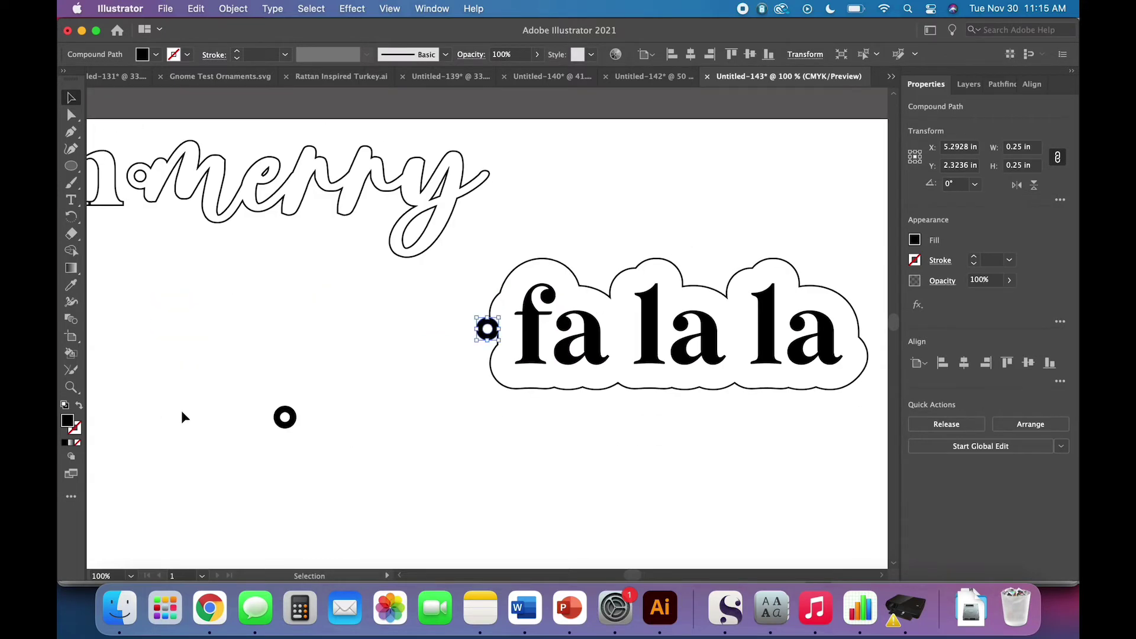
Nudge the ring slightly down and right so it overlaps the notch in the left edge of the fa la la outline
{"action": "scroll", "coordinate": [403, 450], "scroll_direction": "right", "scroll_amount": 5}
{"action": "key", "text": "super+plus"}
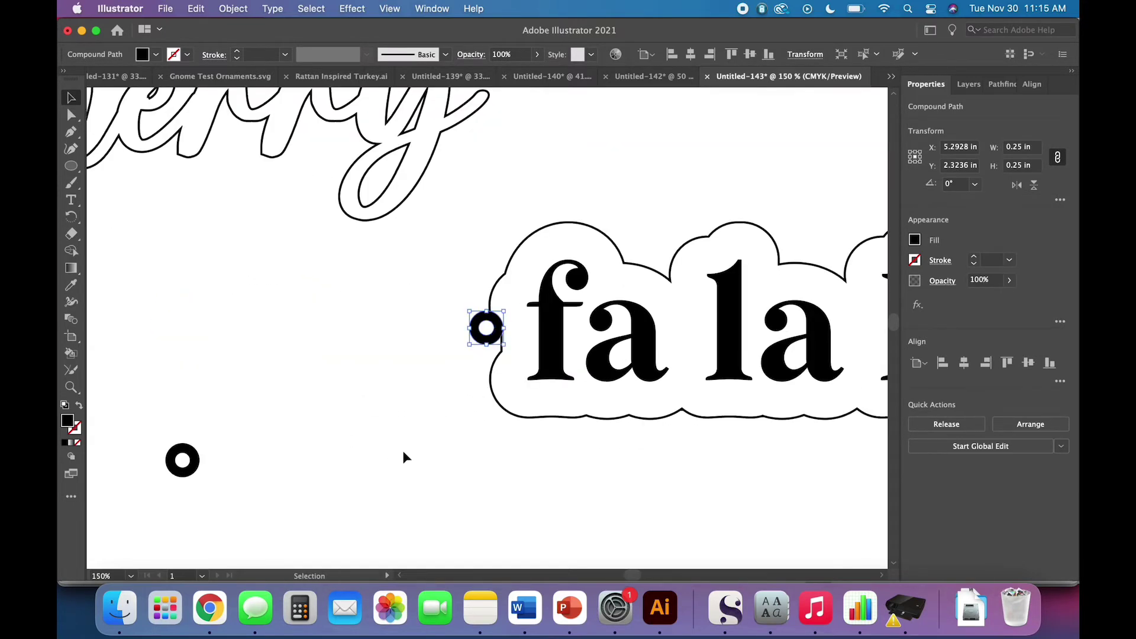
{"action": "key", "text": "super+plus"}
{"action": "scroll", "coordinate": [404, 457], "scroll_direction": "right", "scroll_amount": 5}
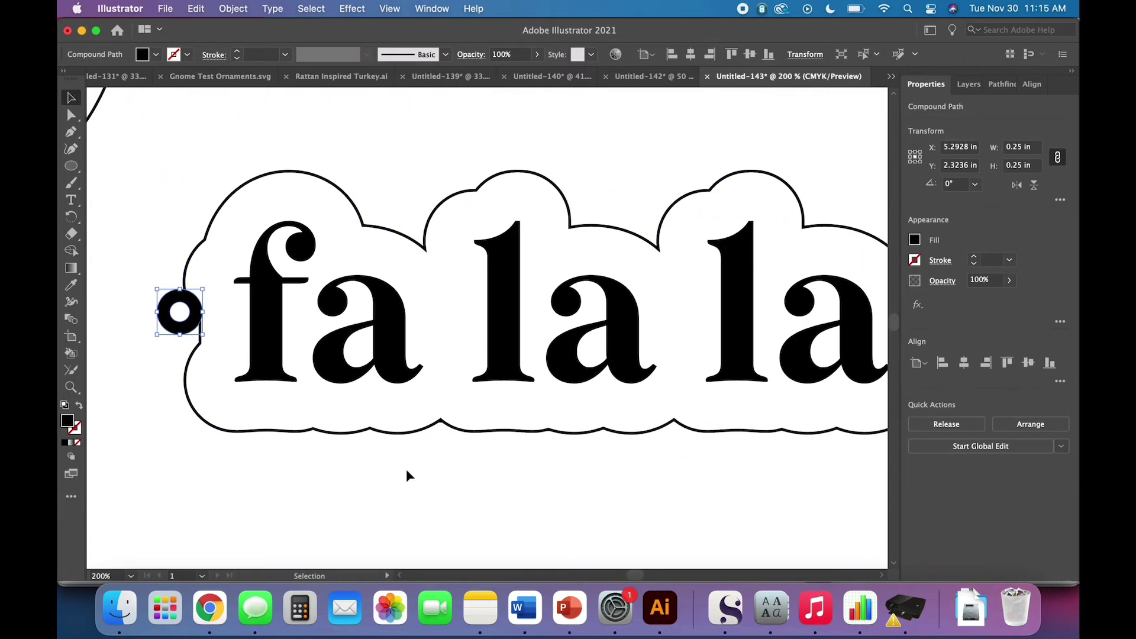
{"action": "left_click", "coordinate": [361, 492]}
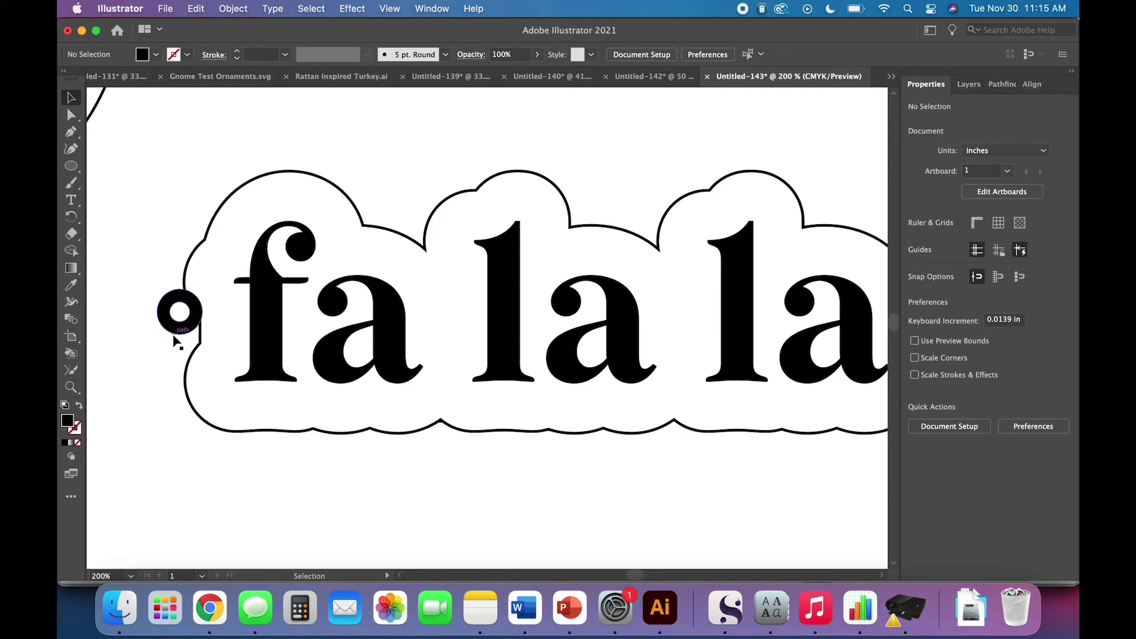
{"action": "left_click_drag", "start_coordinate": [178, 328], "coordinate": [181, 335]}
{"action": "left_click", "coordinate": [163, 440]}
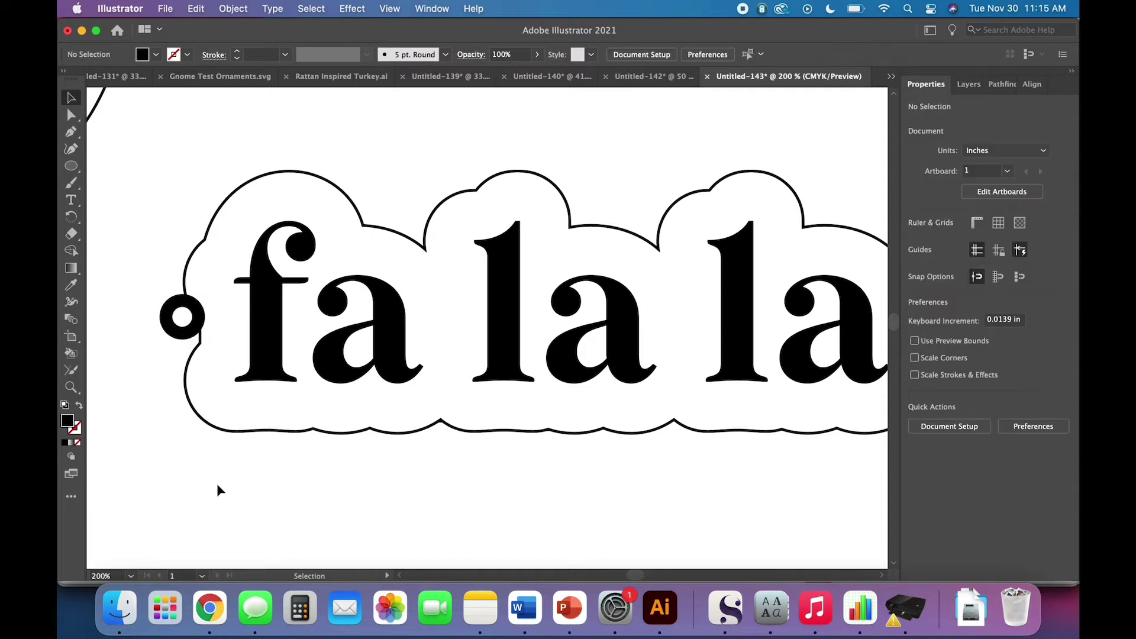
Ungroup the fa la la letters from their surrounding outline
{"action": "scroll", "coordinate": [216, 484], "scroll_direction": "right", "scroll_amount": 3}
{"action": "scroll", "coordinate": [216, 484], "scroll_direction": "down", "scroll_amount": 1}
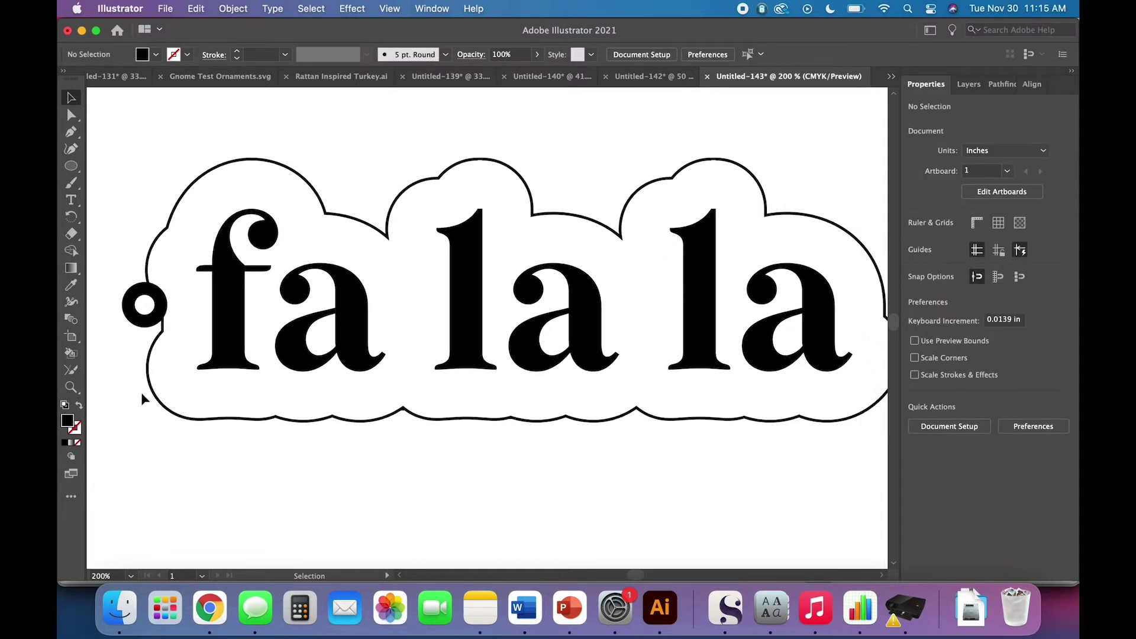
{"action": "left_click_drag", "start_coordinate": [150, 417], "coordinate": [125, 281]}
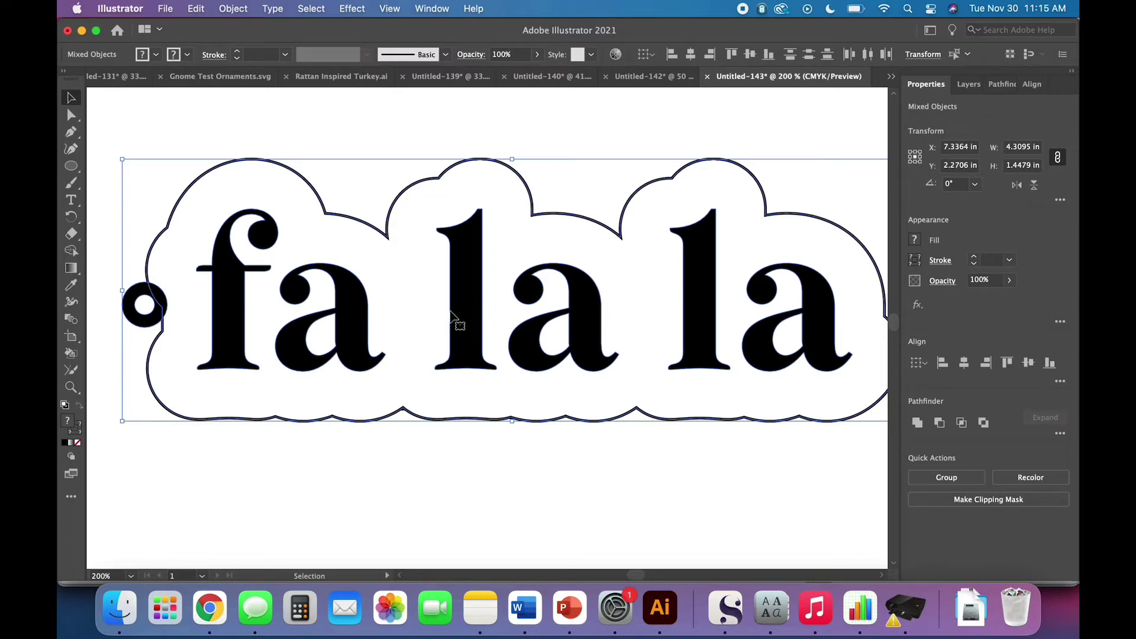
{"action": "left_click", "coordinate": [473, 470]}
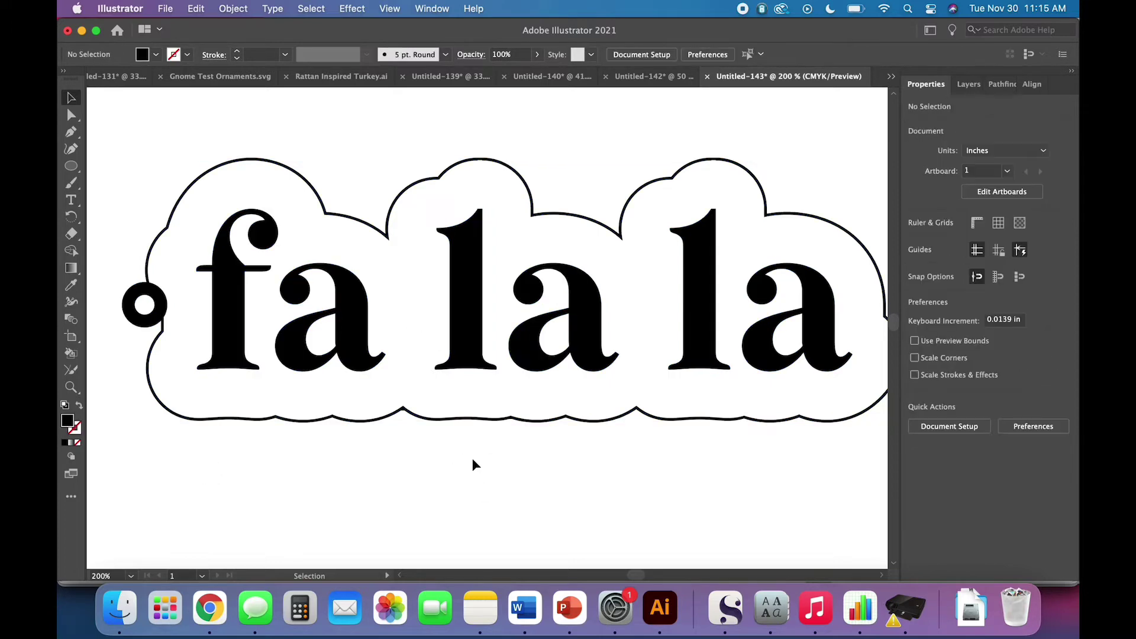
{"action": "left_click", "coordinate": [472, 419]}
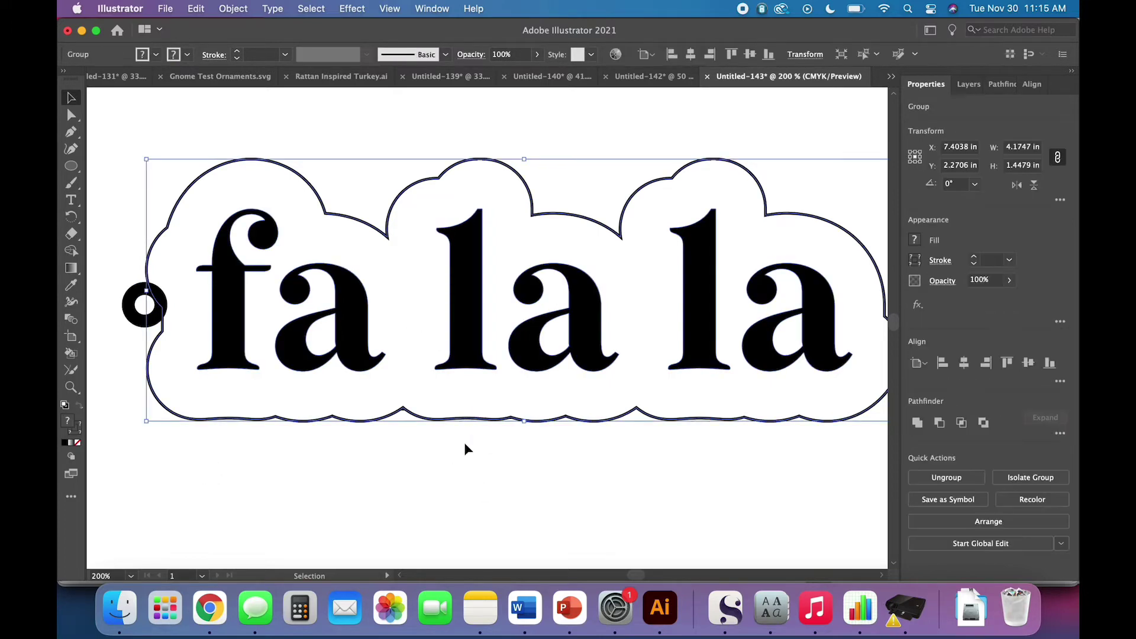
{"action": "left_click", "coordinate": [234, 10]}
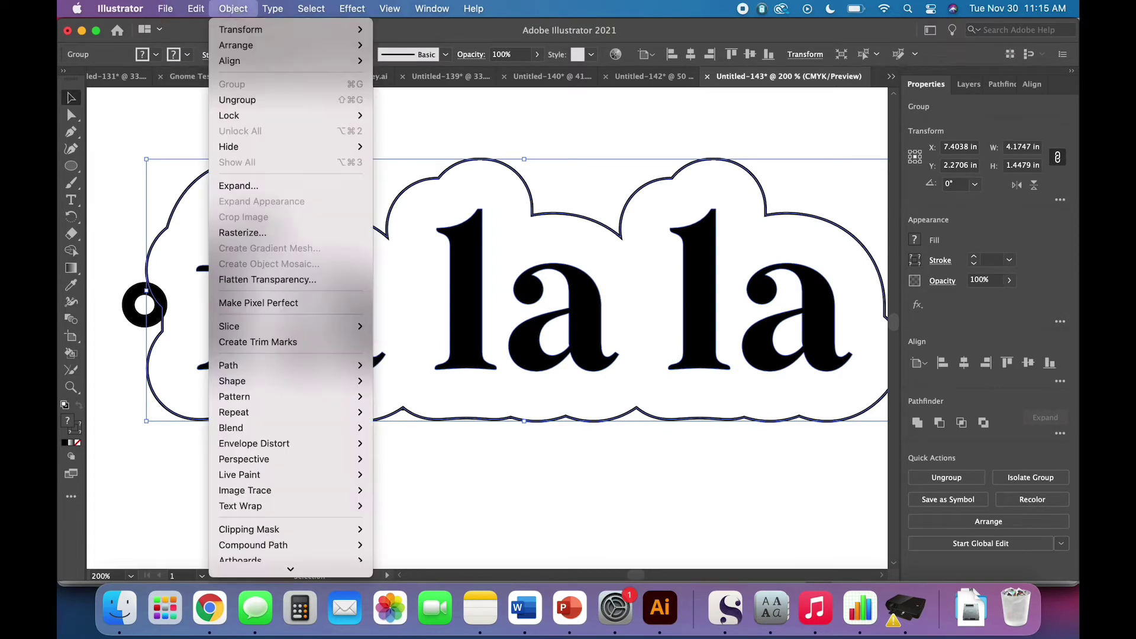
{"action": "left_click", "coordinate": [246, 100]}
{"action": "left_click", "coordinate": [343, 513]}
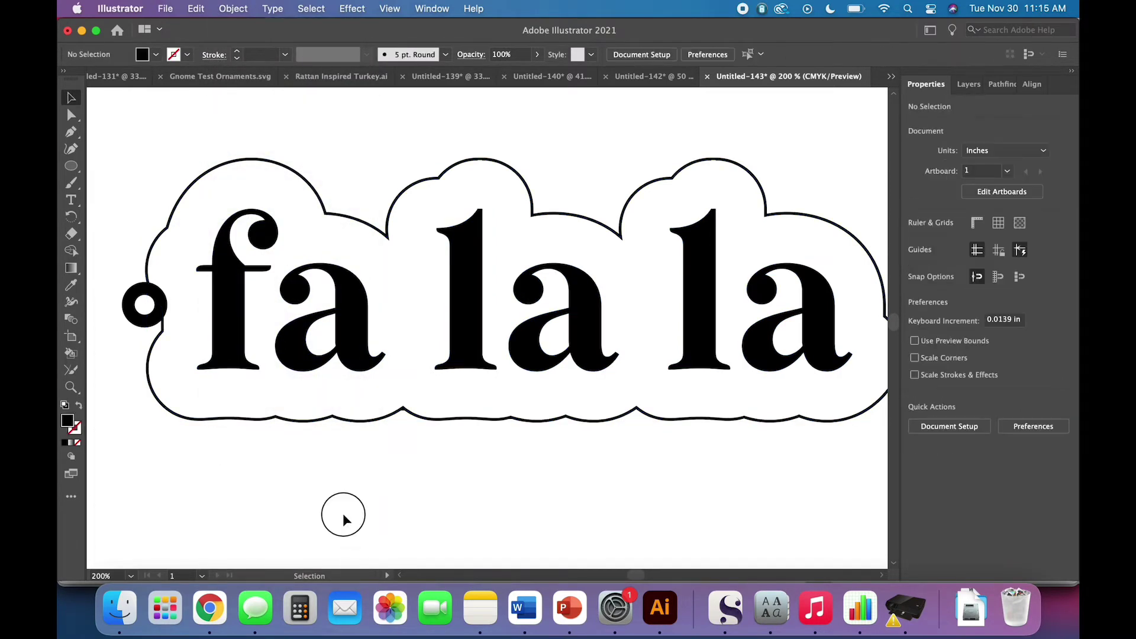
Group the six fa la la letters together, leaving the surrounding outline and the ring out of the group
{"action": "left_click", "coordinate": [236, 329]}
{"action": "left_click", "coordinate": [317, 427]}
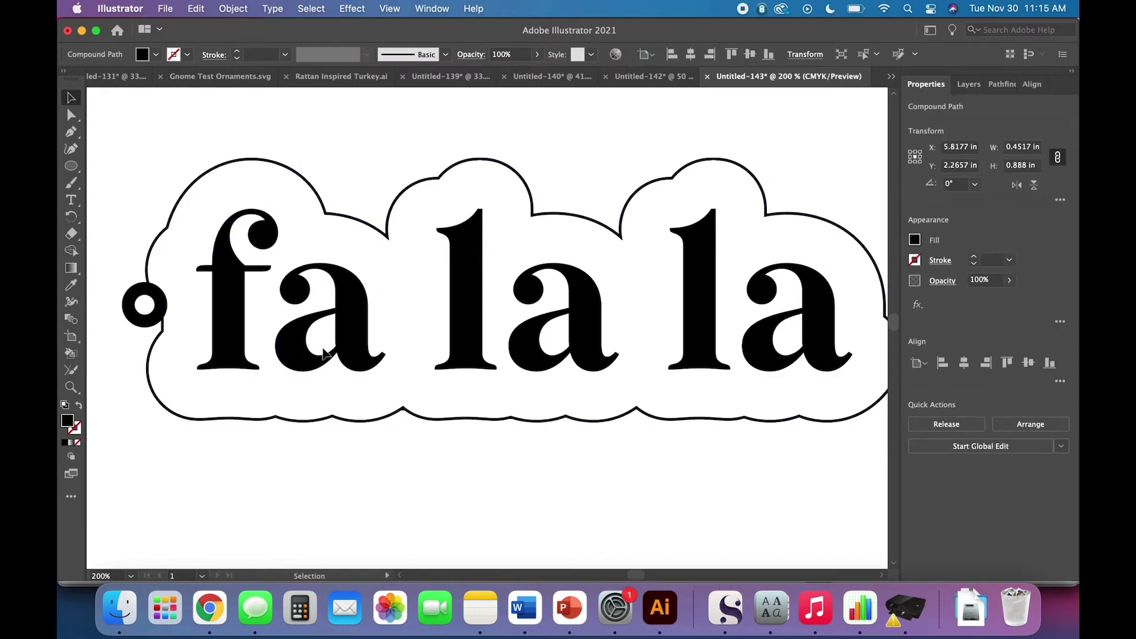
{"action": "left_click", "coordinate": [312, 361]}
{"action": "left_click", "coordinate": [291, 416]}
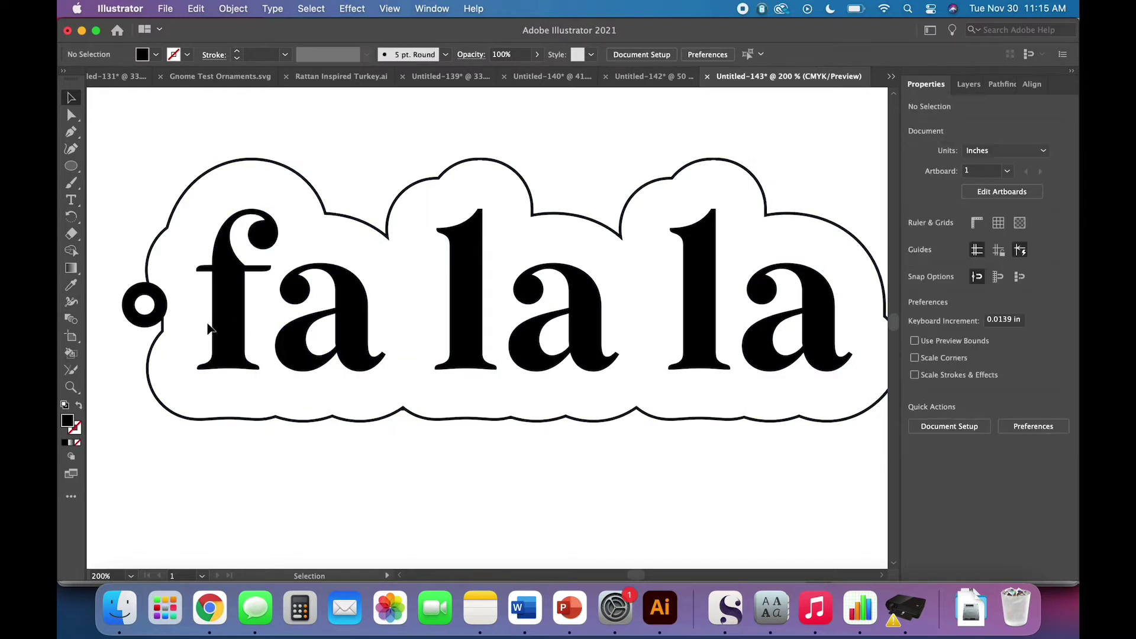
{"action": "left_click_drag", "start_coordinate": [205, 318], "coordinate": [798, 355]}
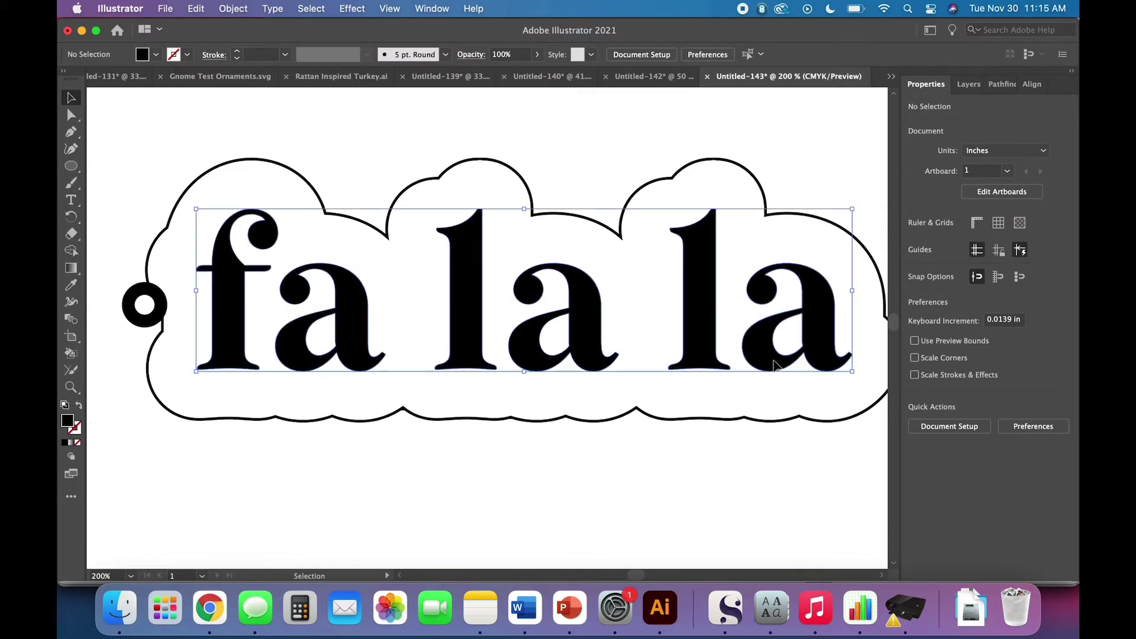
{"action": "left_click", "coordinate": [233, 8]}
{"action": "left_click", "coordinate": [255, 81]}
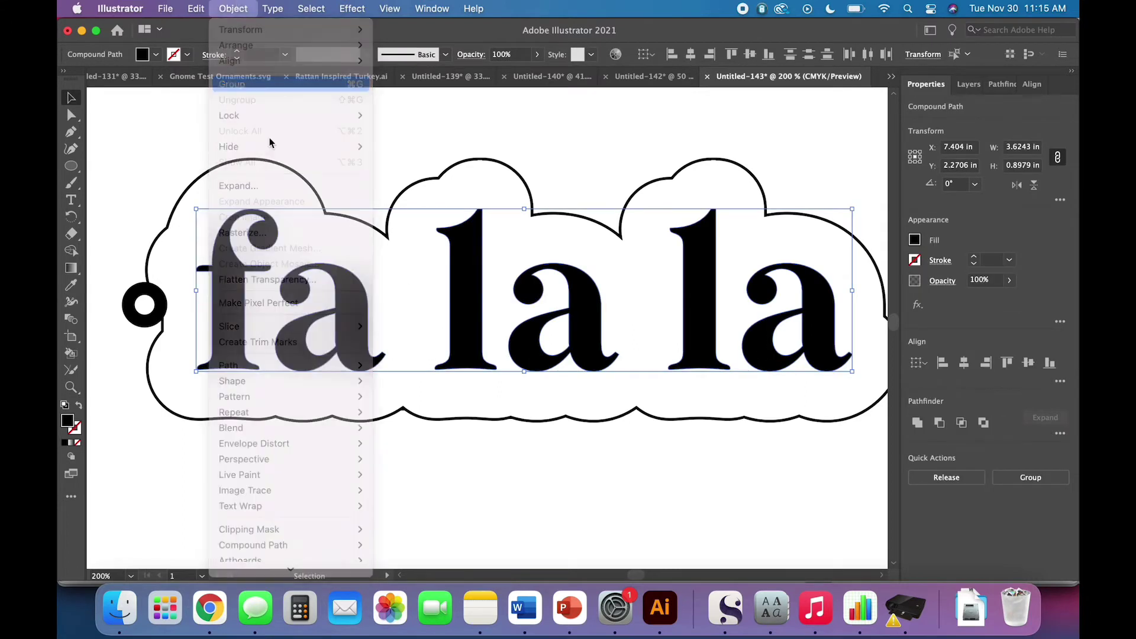
{"action": "left_click", "coordinate": [389, 445]}
{"action": "left_click", "coordinate": [383, 421]}
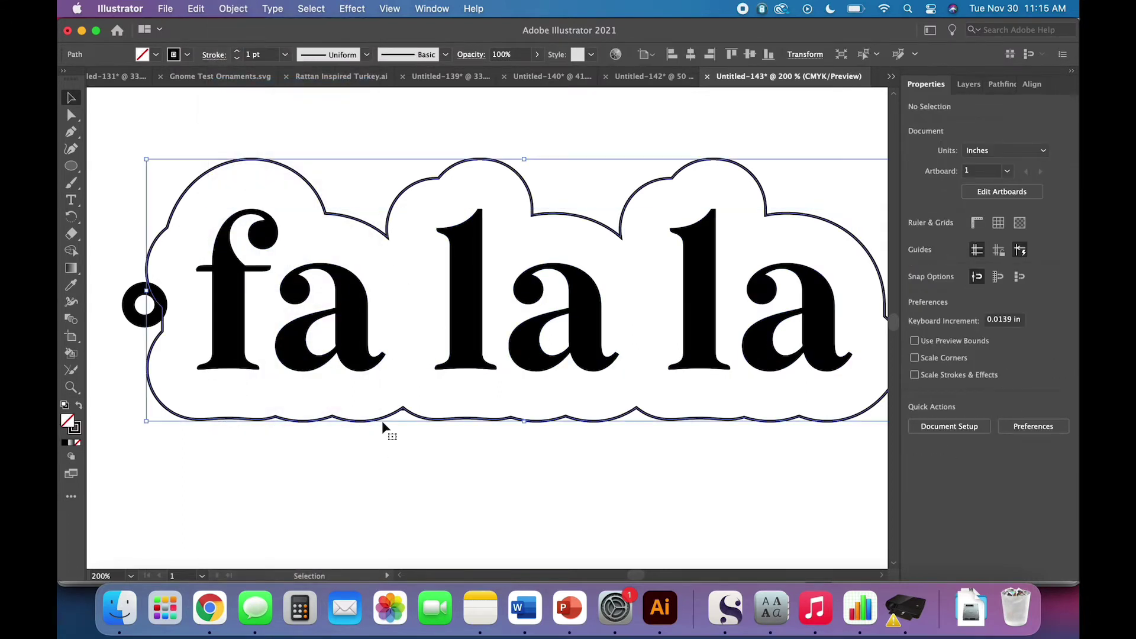
{"action": "left_click", "coordinate": [352, 338]}
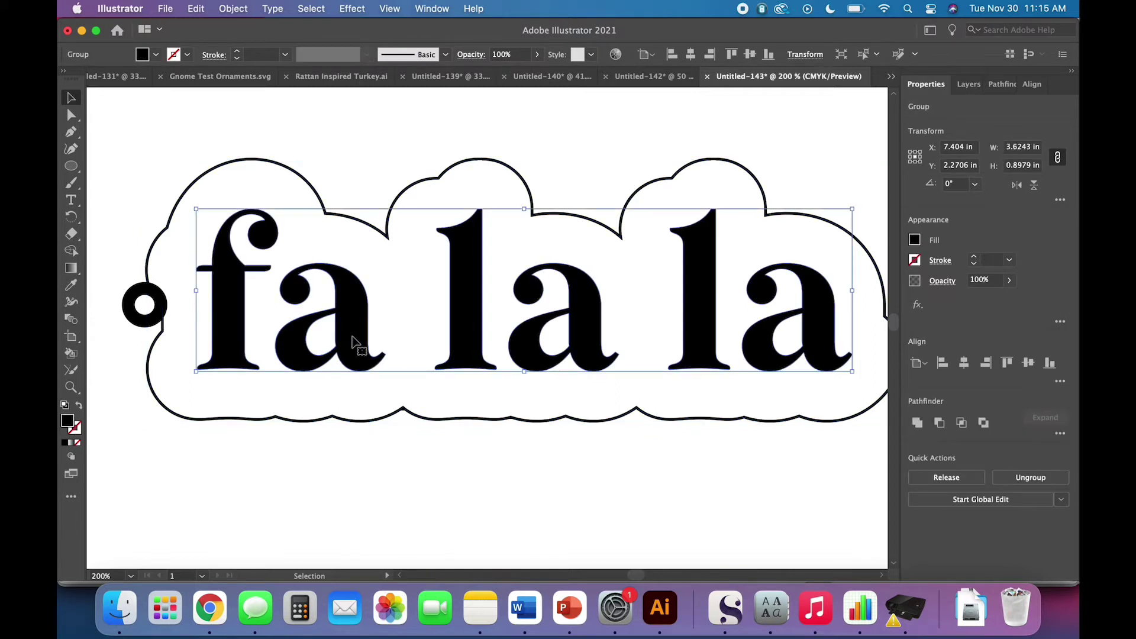
{"action": "left_click", "coordinate": [306, 475]}
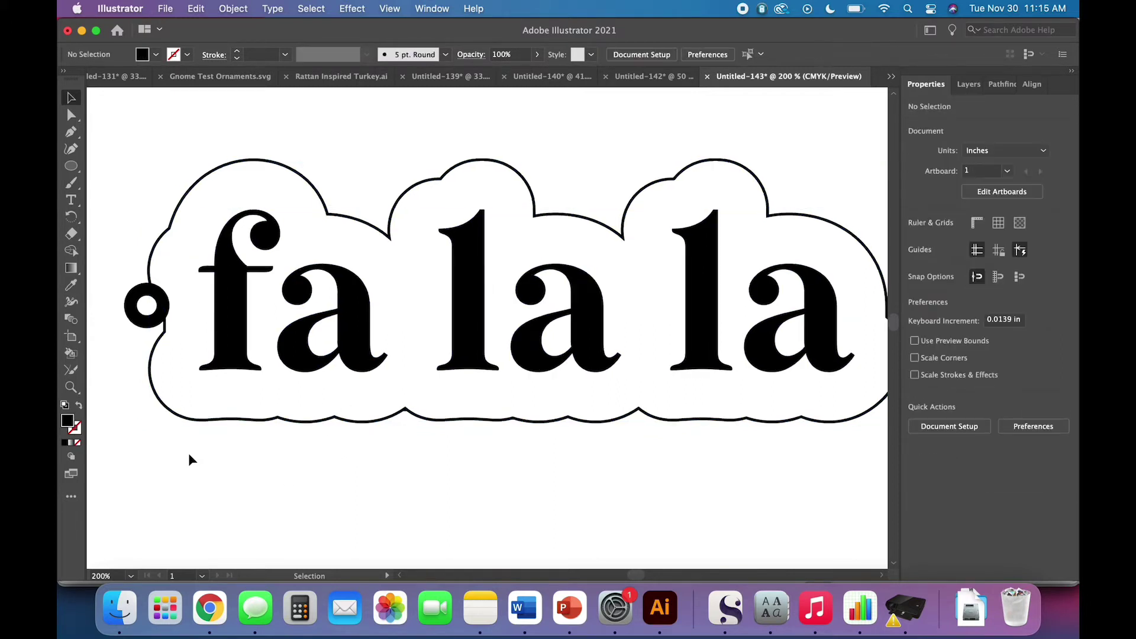
Unite the ring with the fa la la outline and swap the merged shape's fill and stroke for a 1 pt outline
{"action": "scroll", "coordinate": [189, 455], "scroll_direction": "left", "scroll_amount": 2}
{"action": "left_click_drag", "start_coordinate": [165, 268], "coordinate": [225, 312]}
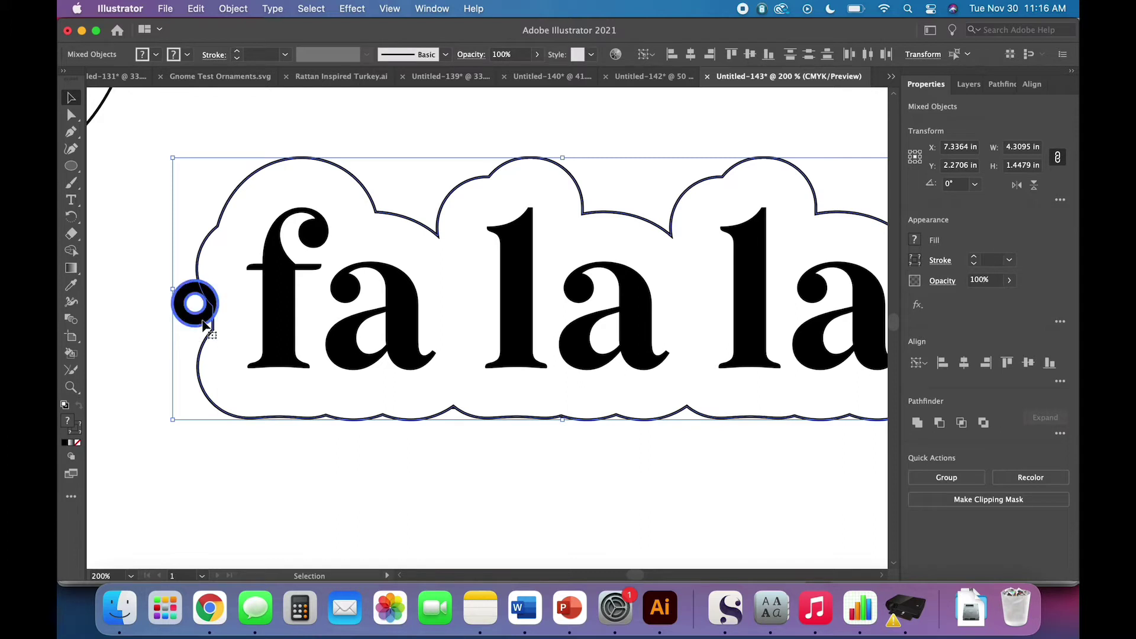
{"action": "left_click_drag", "start_coordinate": [229, 485], "coordinate": [193, 271]}
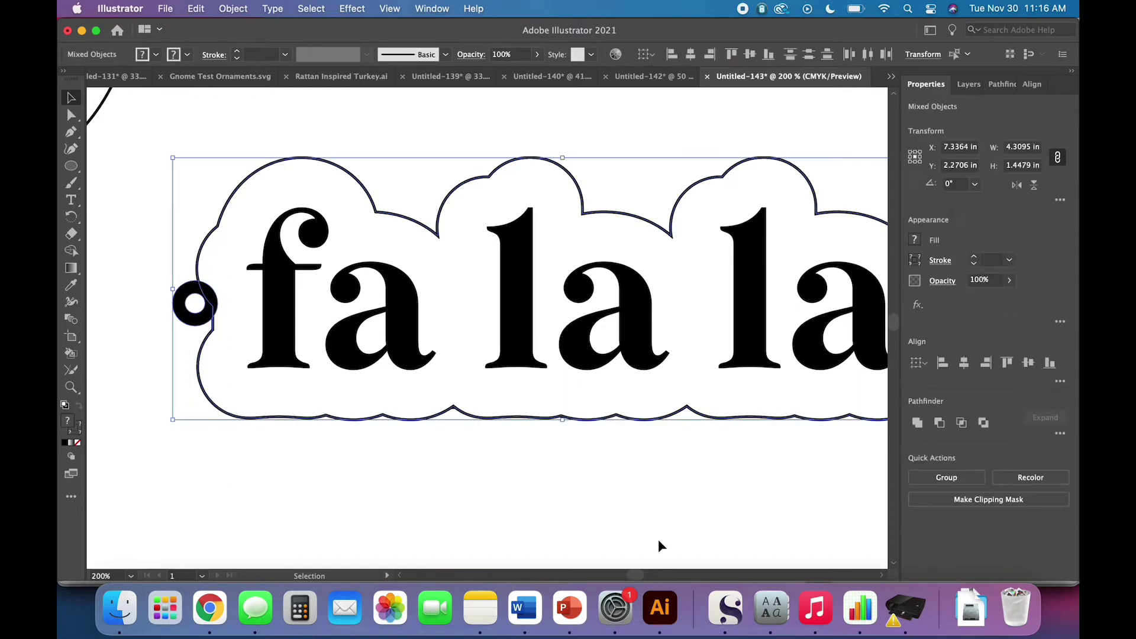
{"action": "left_click", "coordinate": [919, 424]}
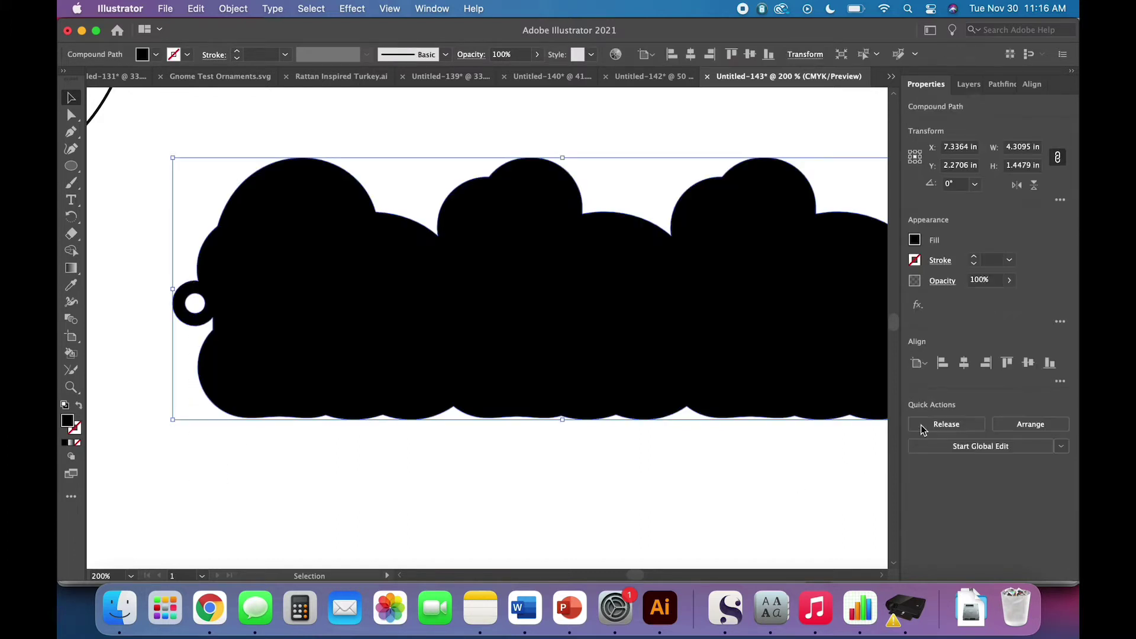
{"action": "left_click", "coordinate": [78, 404]}
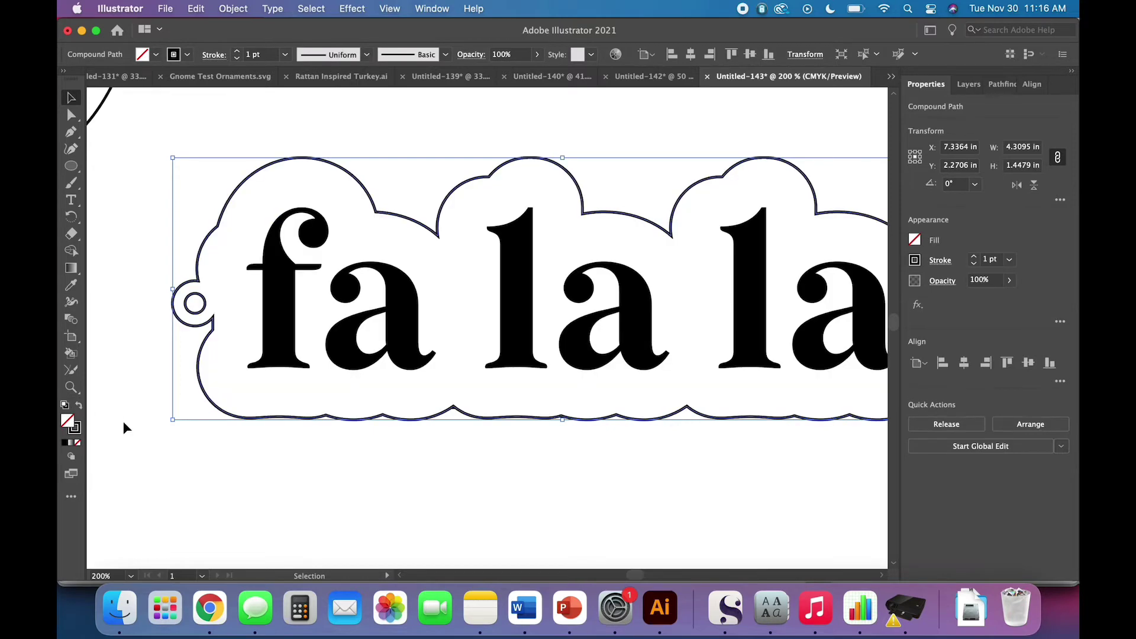
{"action": "left_click", "coordinate": [259, 462]}
{"action": "key", "text": "super+minus"}
{"action": "key", "text": "super+minus"}
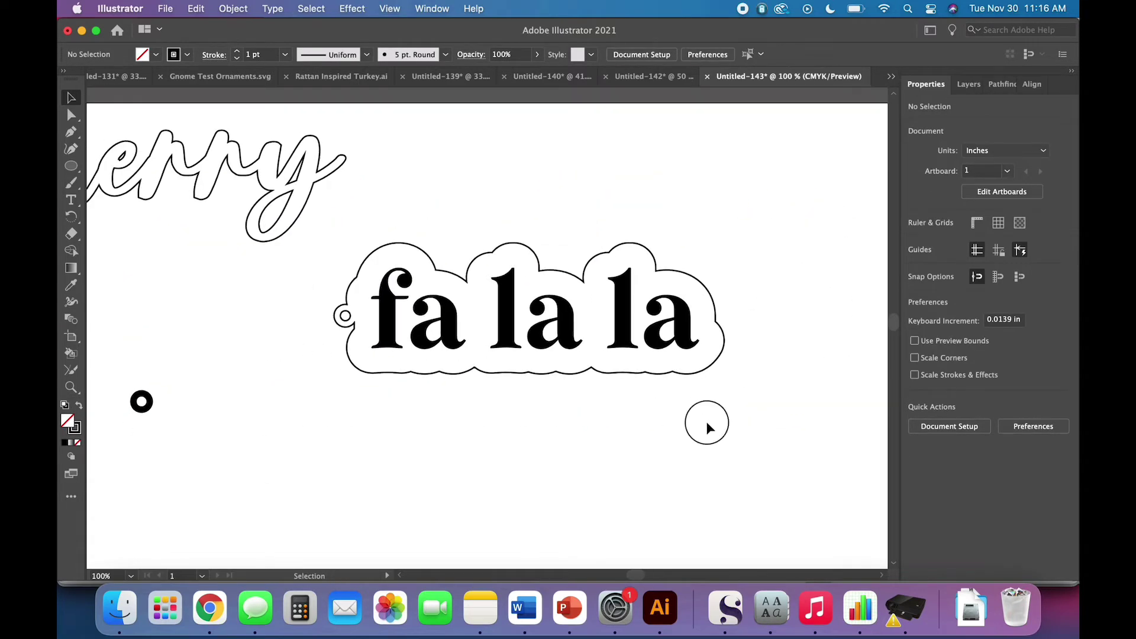
Move the fa la la charm up beside the merry outline and paste a copy of the whole charm below it
{"action": "left_click_drag", "start_coordinate": [707, 423], "coordinate": [313, 251]}
{"action": "left_click_drag", "start_coordinate": [390, 325], "coordinate": [404, 193]}
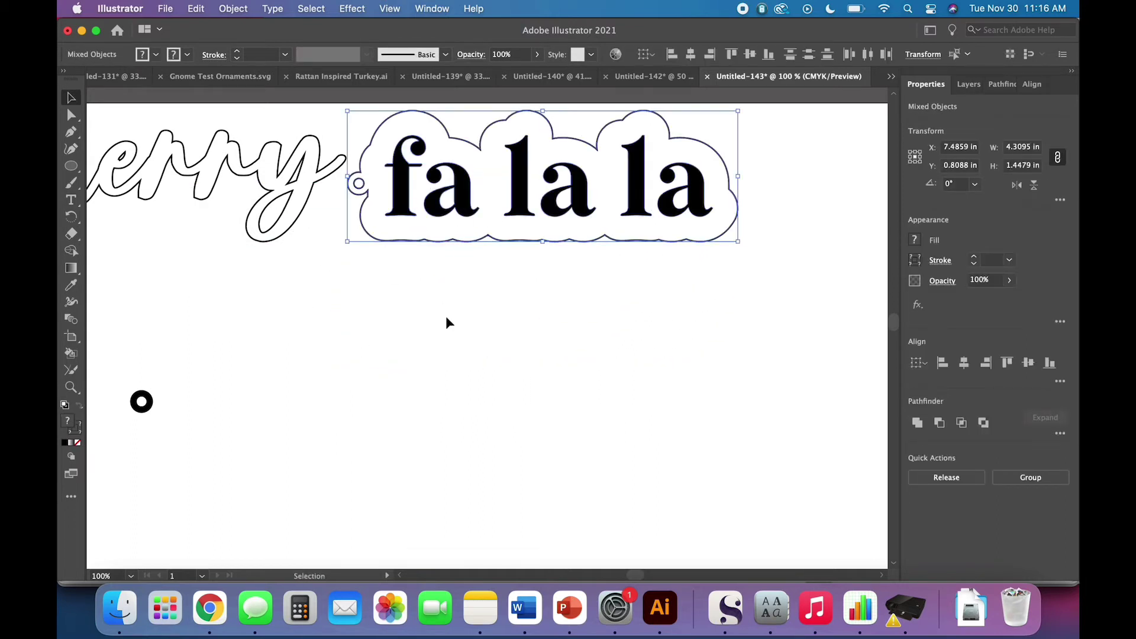
{"action": "key", "text": "a"}
{"action": "key", "text": "super+v"}
{"action": "left_click_drag", "start_coordinate": [463, 303], "coordinate": [439, 309]}
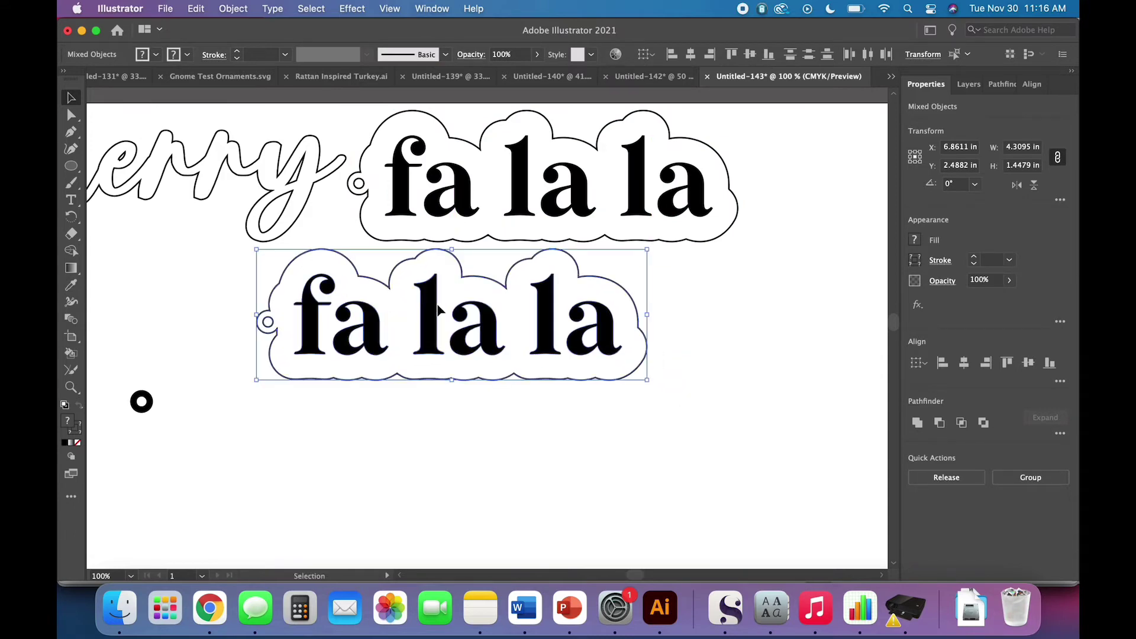
{"action": "left_click", "coordinate": [433, 449]}
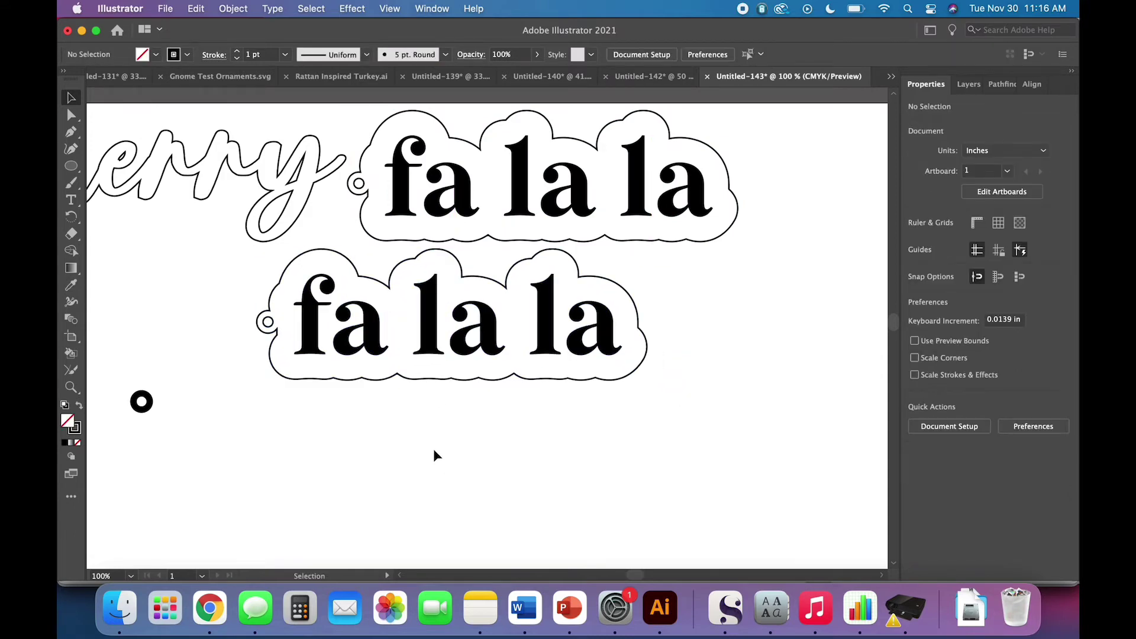
Paste a copy of the lower charm's letters below its outline and swap the copy's fill and stroke for a 1 pt outline
{"action": "scroll", "coordinate": [434, 456], "scroll_direction": "right", "scroll_amount": 2}
{"action": "left_click", "coordinate": [373, 362]}
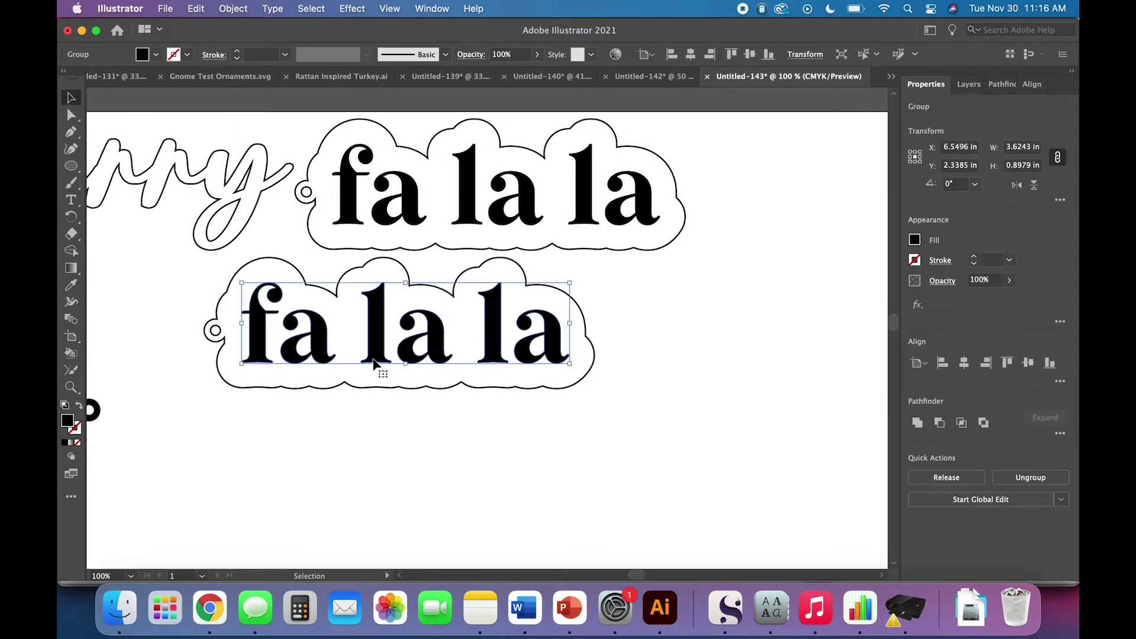
{"action": "key", "text": "super+v"}
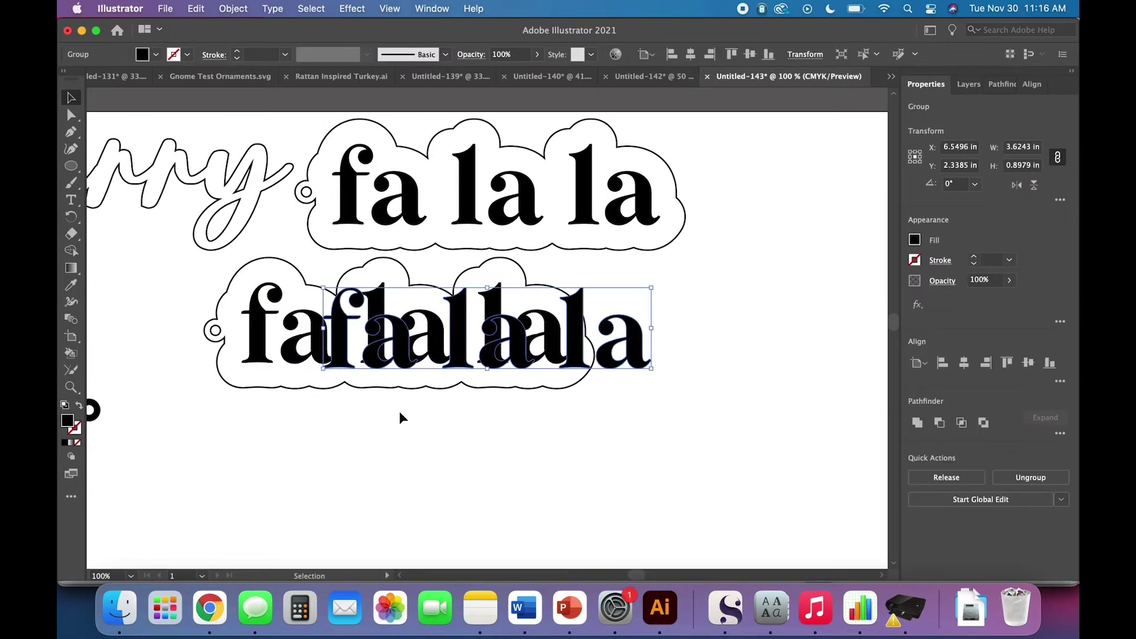
{"action": "mouse_move", "coordinate": [417, 363]}
{"action": "left_mouse_down"}
{"action": "mouse_move", "coordinate": [416, 454]}
{"action": "mouse_move", "coordinate": [355, 485]}
{"action": "left_mouse_up"}
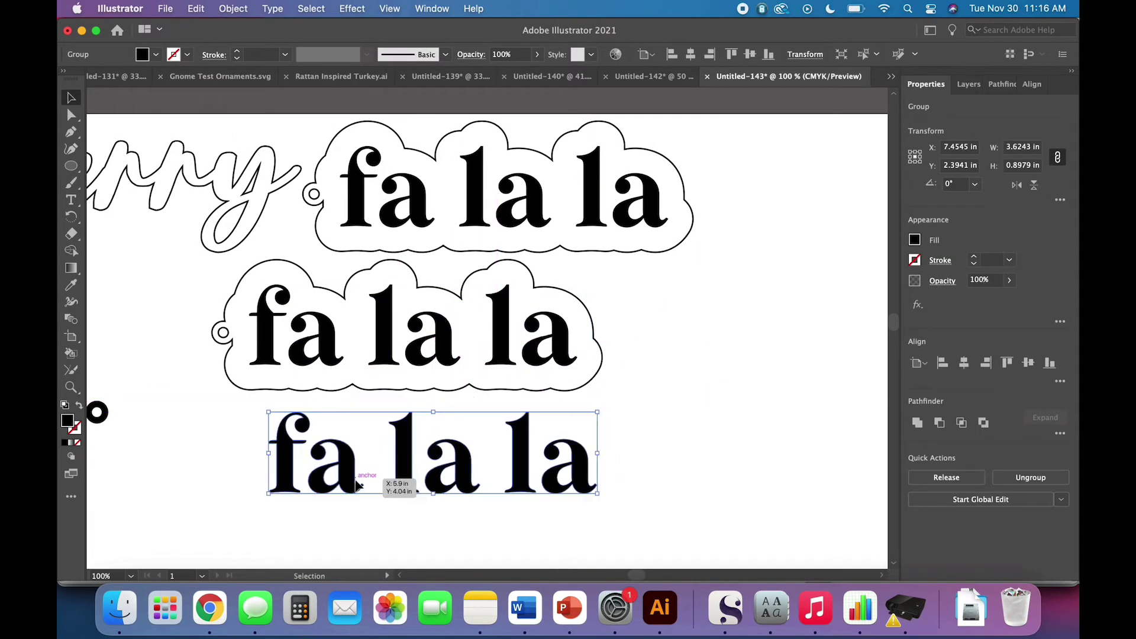
{"action": "left_click", "coordinate": [79, 405]}
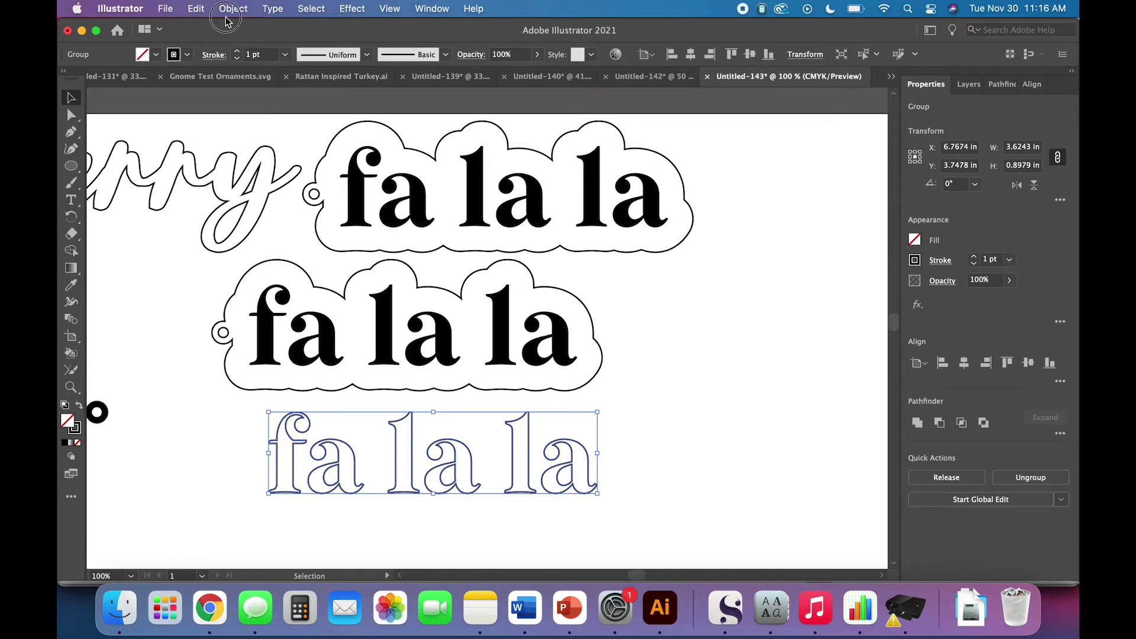
Offset the outlined fa la la letters outward by 0.02 in with round joins
{"action": "left_click", "coordinate": [210, 608]}
{"action": "left_click", "coordinate": [659, 607]}
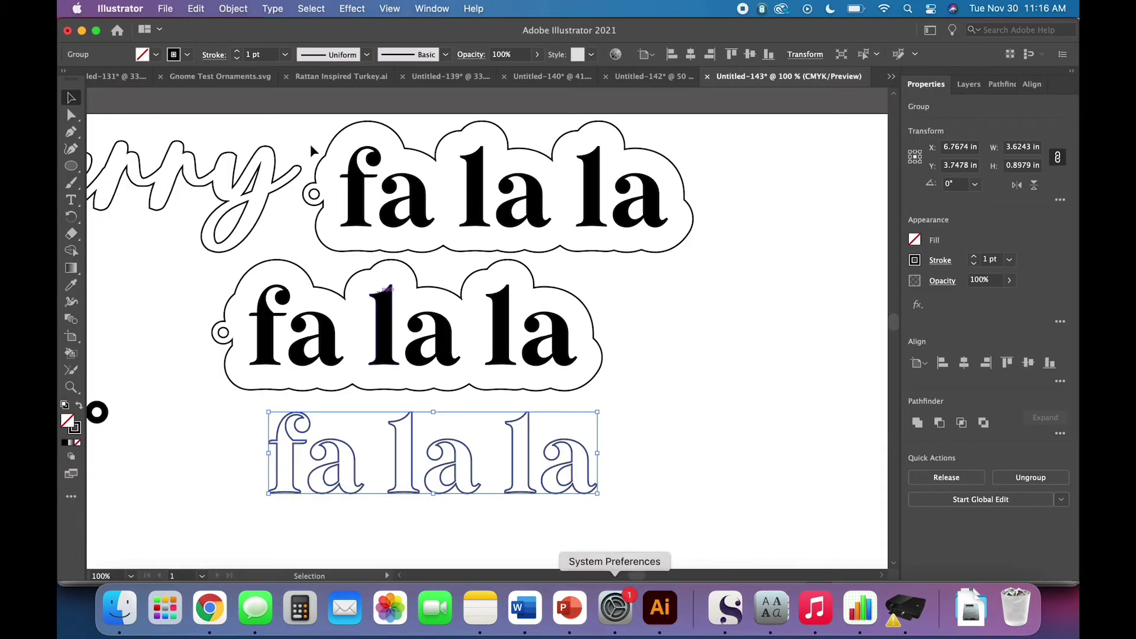
{"action": "left_click", "coordinate": [233, 9]}
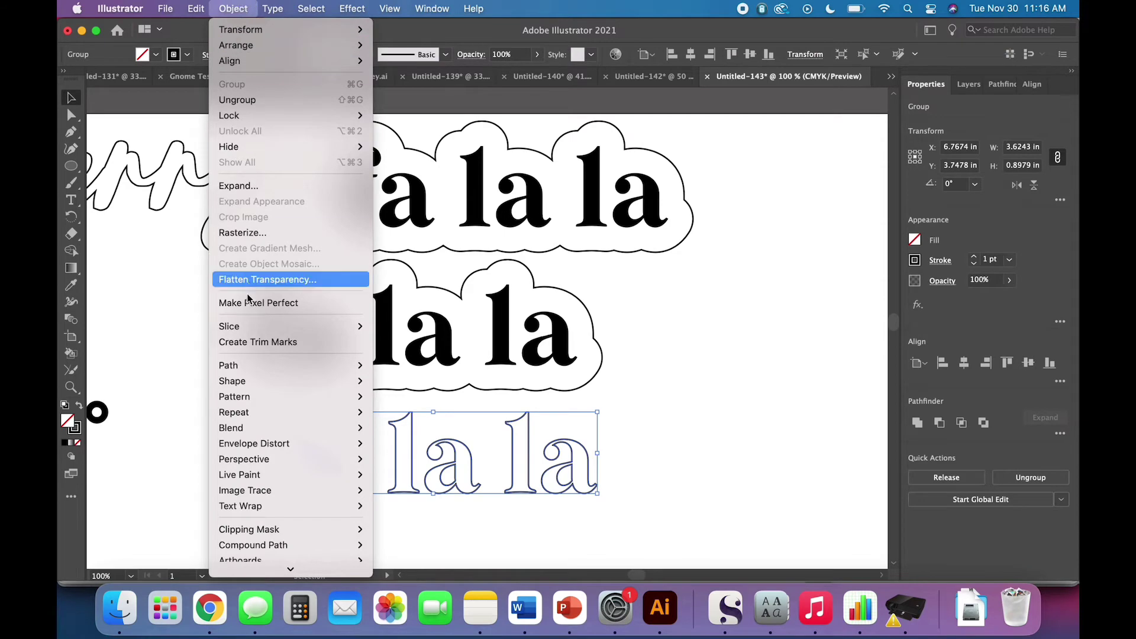
{"action": "mouse_move", "coordinate": [236, 364]}
{"action": "left_click", "coordinate": [406, 420]}
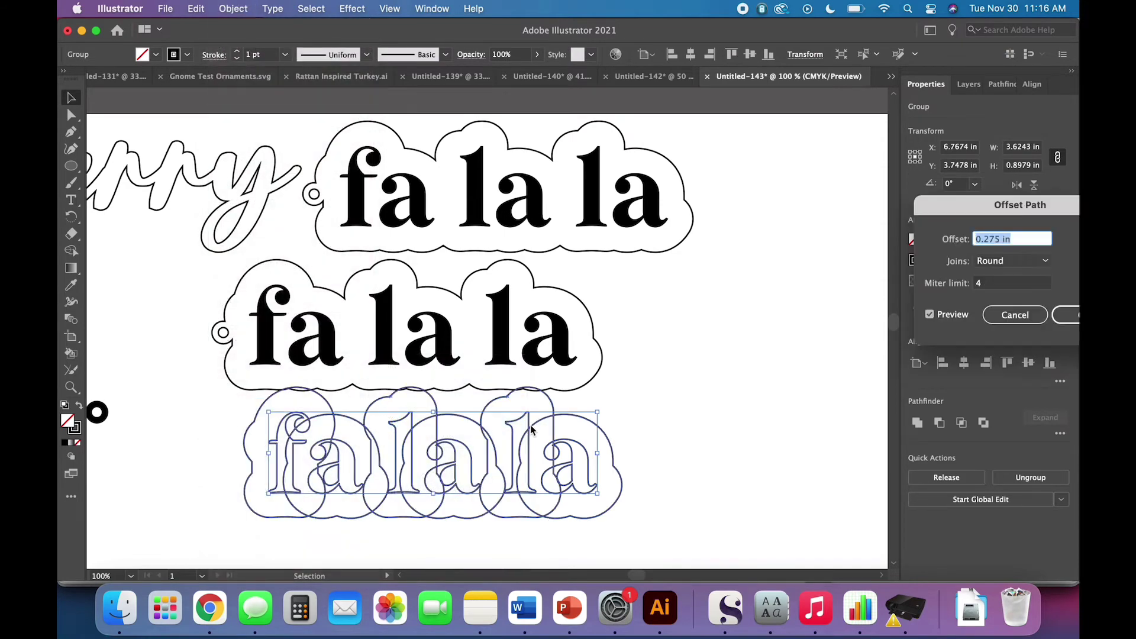
{"action": "type", "text": "0.02"}
{"action": "key", "text": "Tab"}
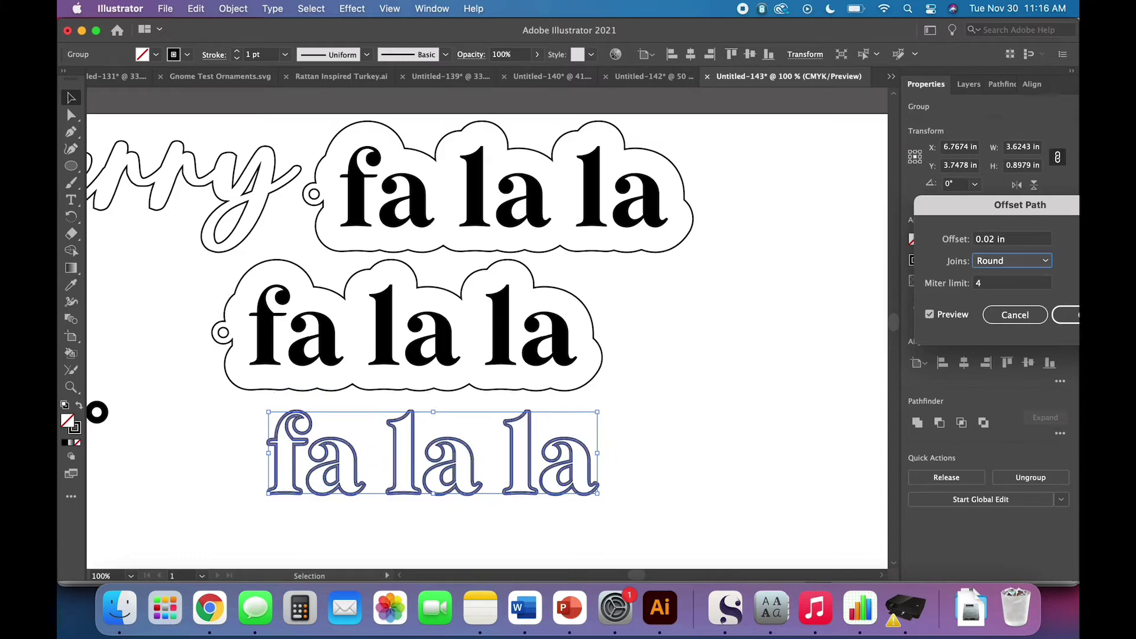
{"action": "key", "text": "Return"}
{"action": "left_click", "coordinate": [595, 533]}
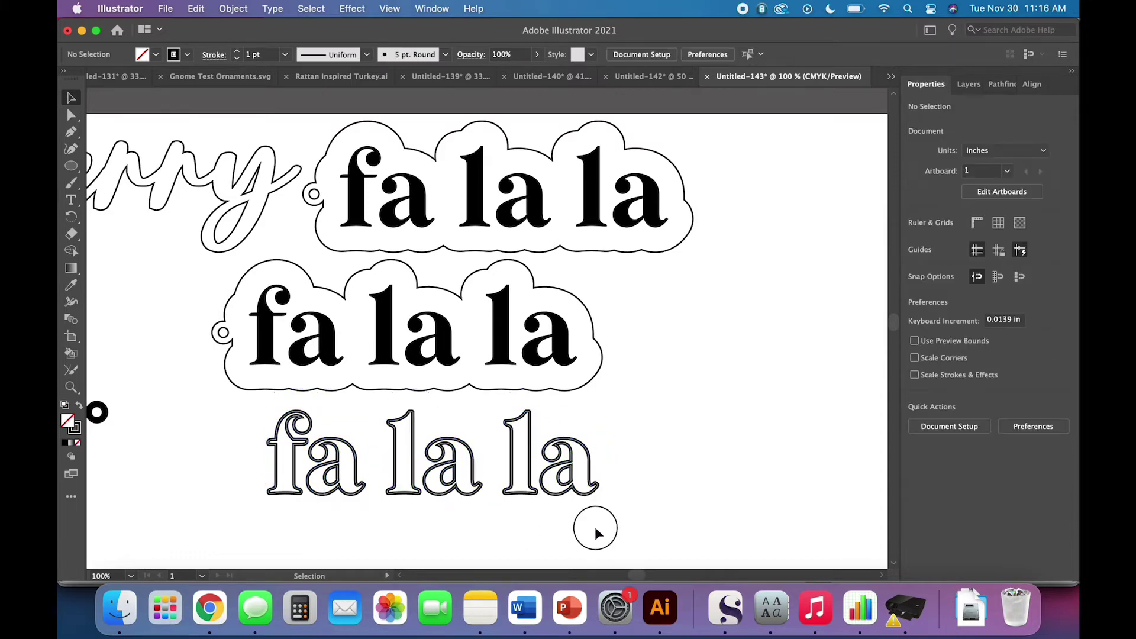
Unite the outlined fa la la letters with their offset paths into single thickened letters
{"action": "left_click", "coordinate": [279, 438]}
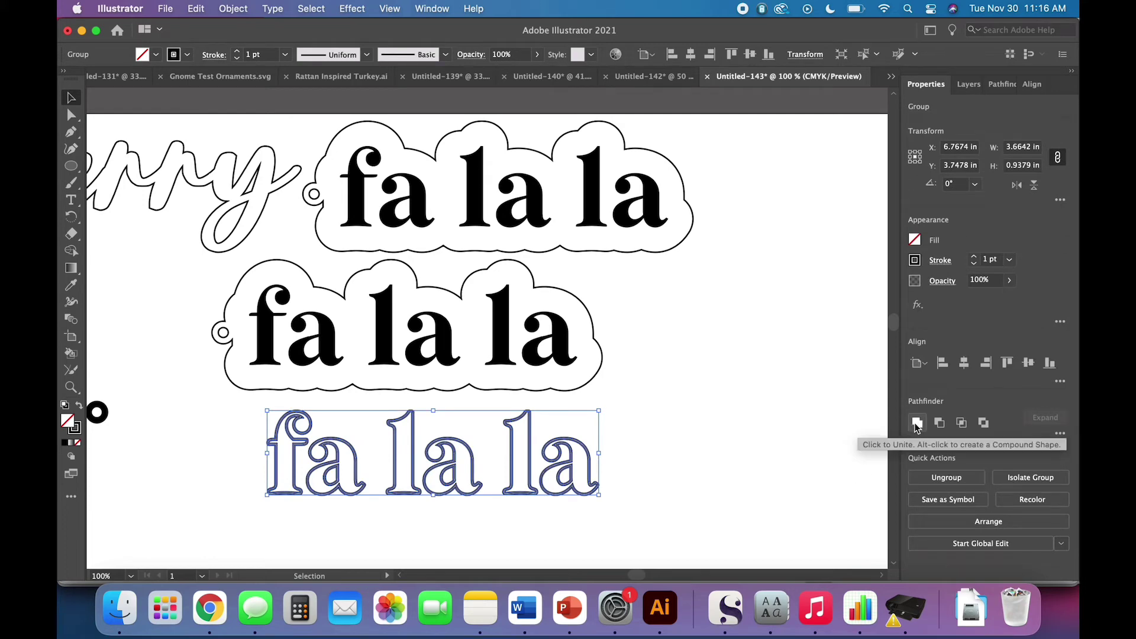
{"action": "left_click", "coordinate": [917, 423]}
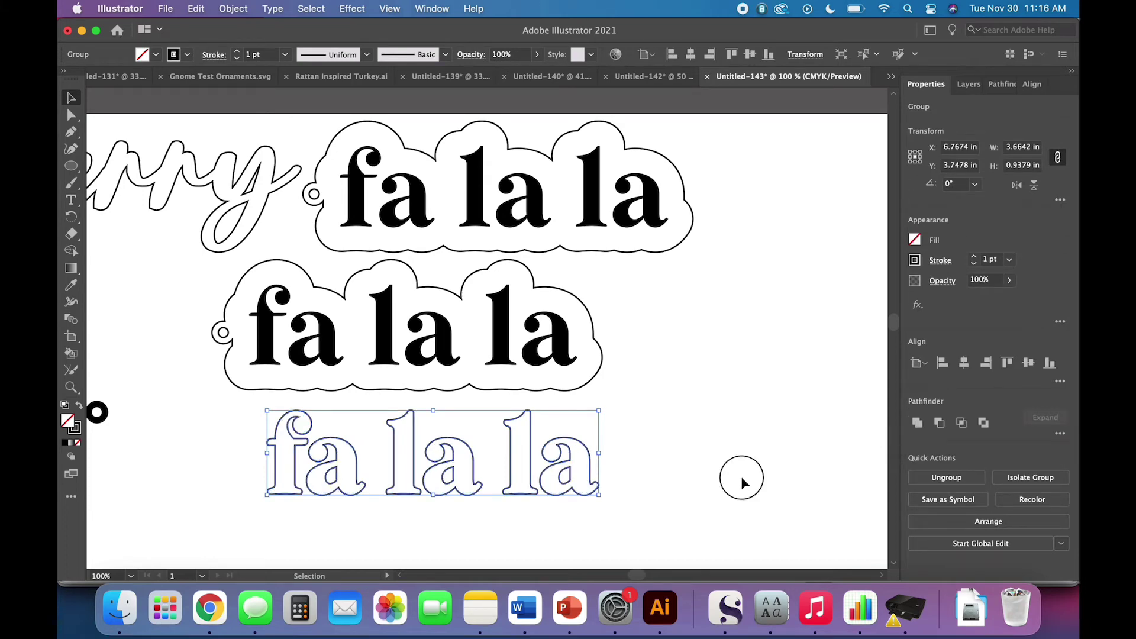
{"action": "left_click", "coordinate": [741, 477]}
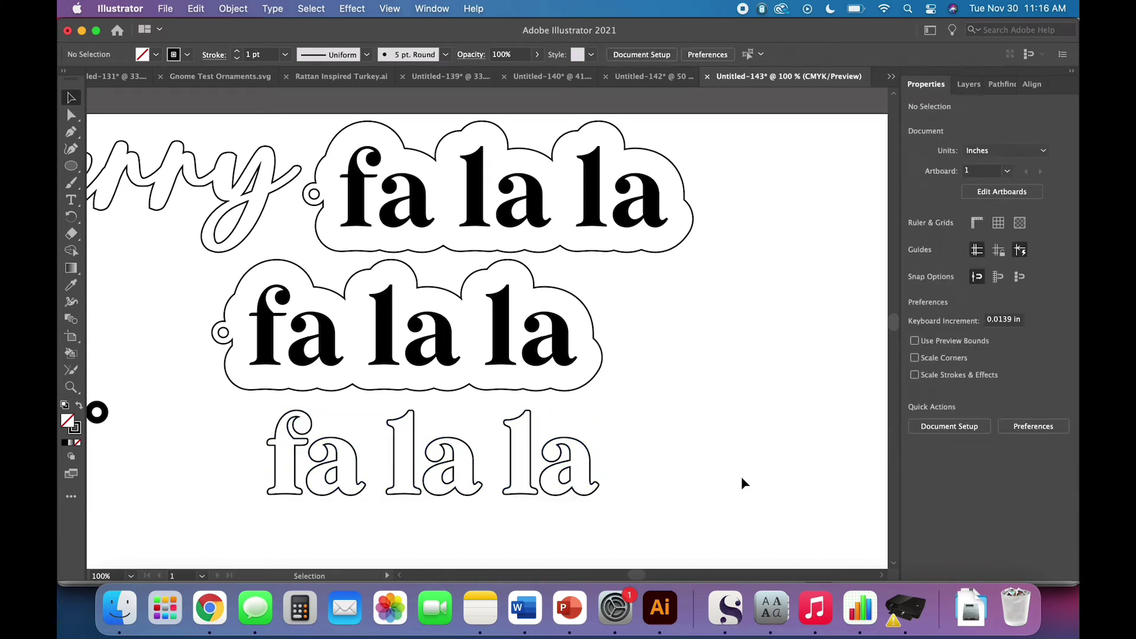
Move the thickened fa la la outline letters up to the right of the lower charm
{"action": "left_click", "coordinate": [565, 490]}
{"action": "left_click_drag", "start_coordinate": [477, 481], "coordinate": [809, 335]}
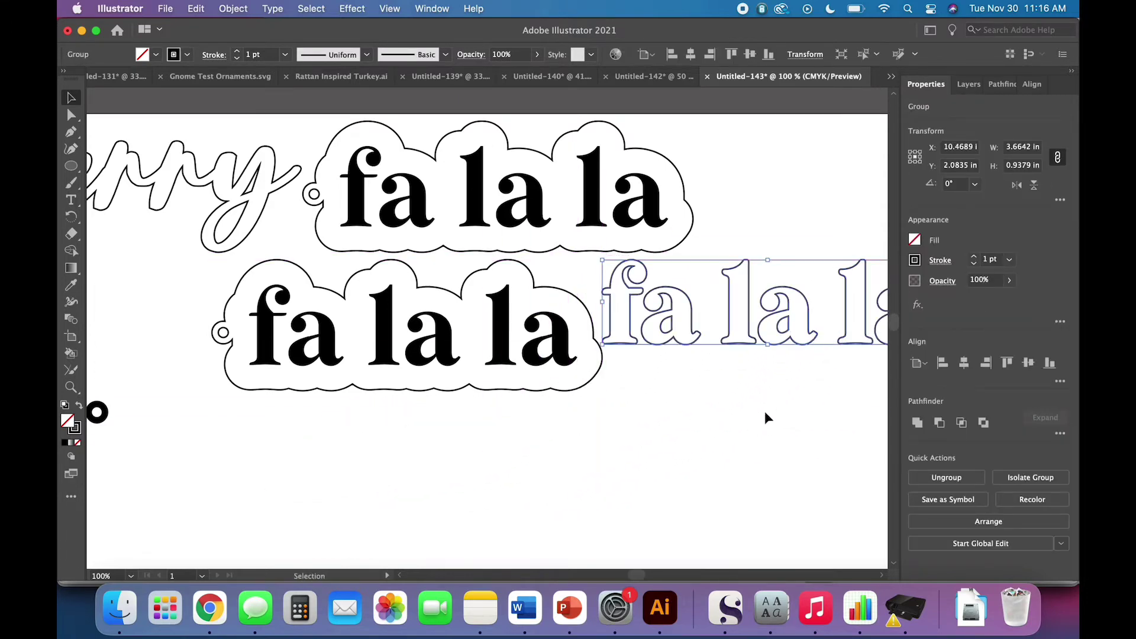
{"action": "left_click", "coordinate": [764, 410]}
{"action": "scroll", "coordinate": [764, 411], "scroll_direction": "right", "scroll_amount": 5}
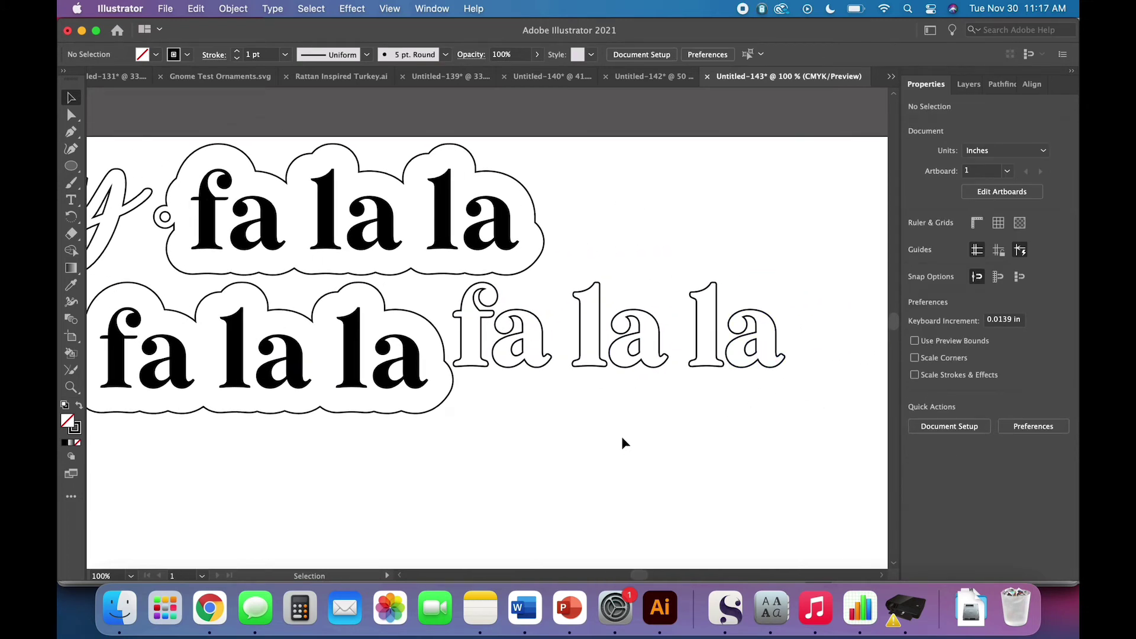
Offset the black letters in the lower fa la la charm inward by -0.02 in with round joins
{"action": "scroll", "coordinate": [623, 440], "scroll_direction": "left", "scroll_amount": 5}
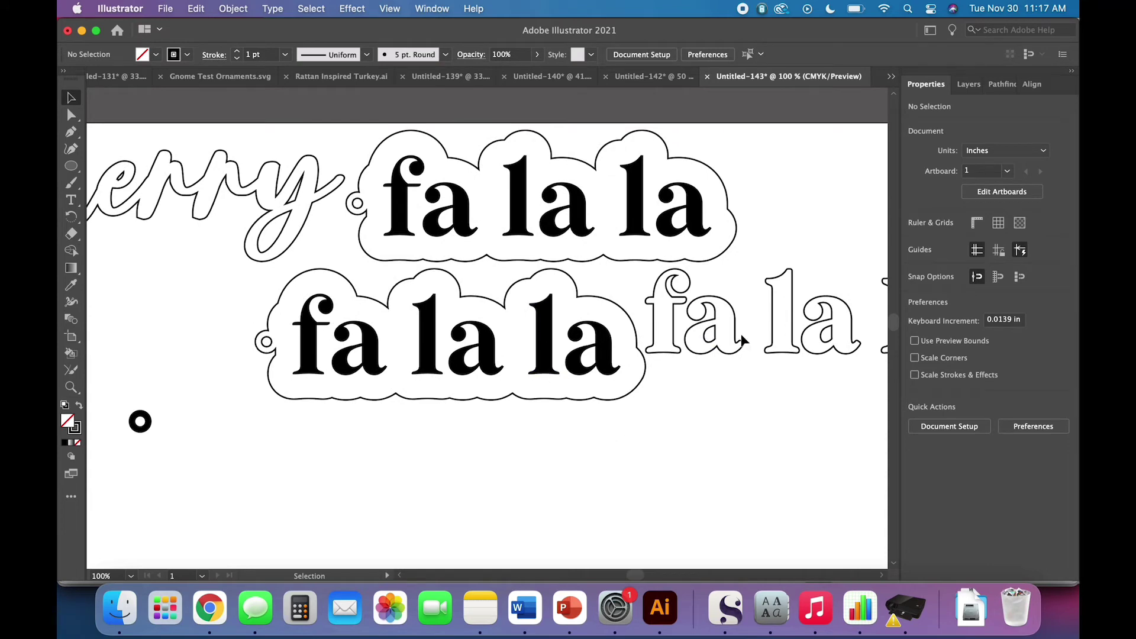
{"action": "left_click", "coordinate": [540, 356]}
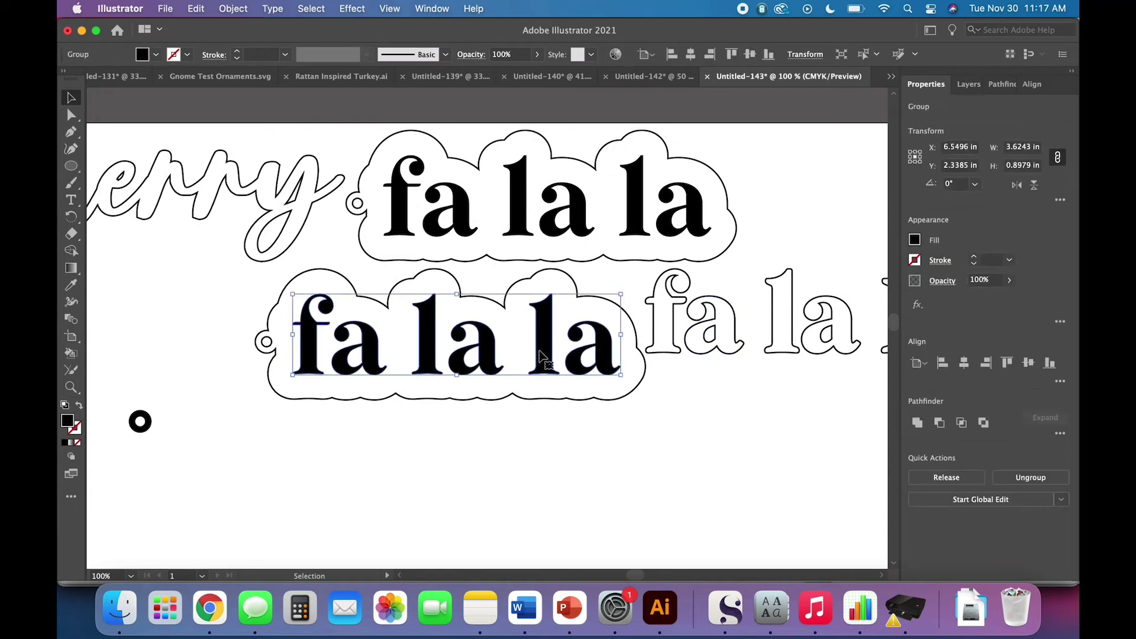
{"action": "left_click", "coordinate": [229, 10]}
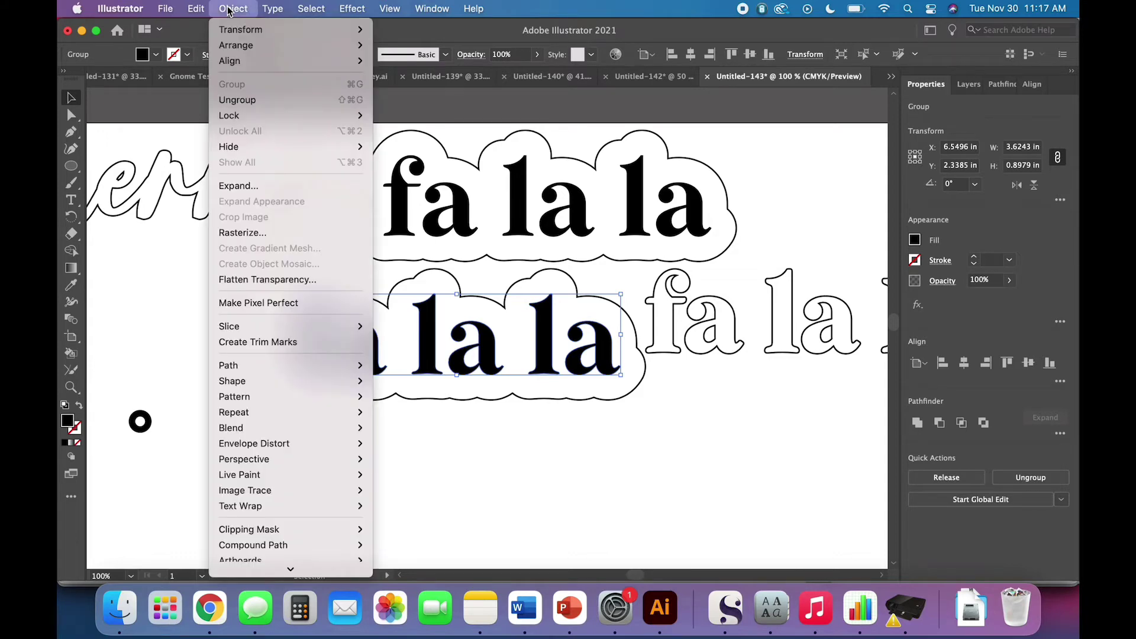
{"action": "left_click", "coordinate": [228, 11]}
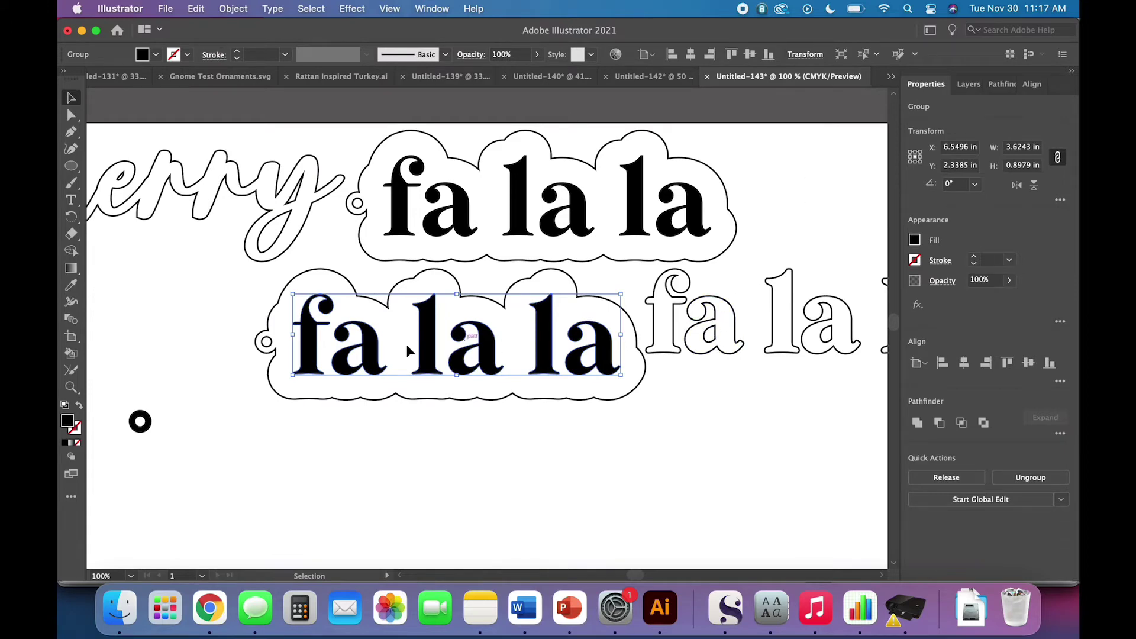
{"action": "left_click", "coordinate": [240, 9]}
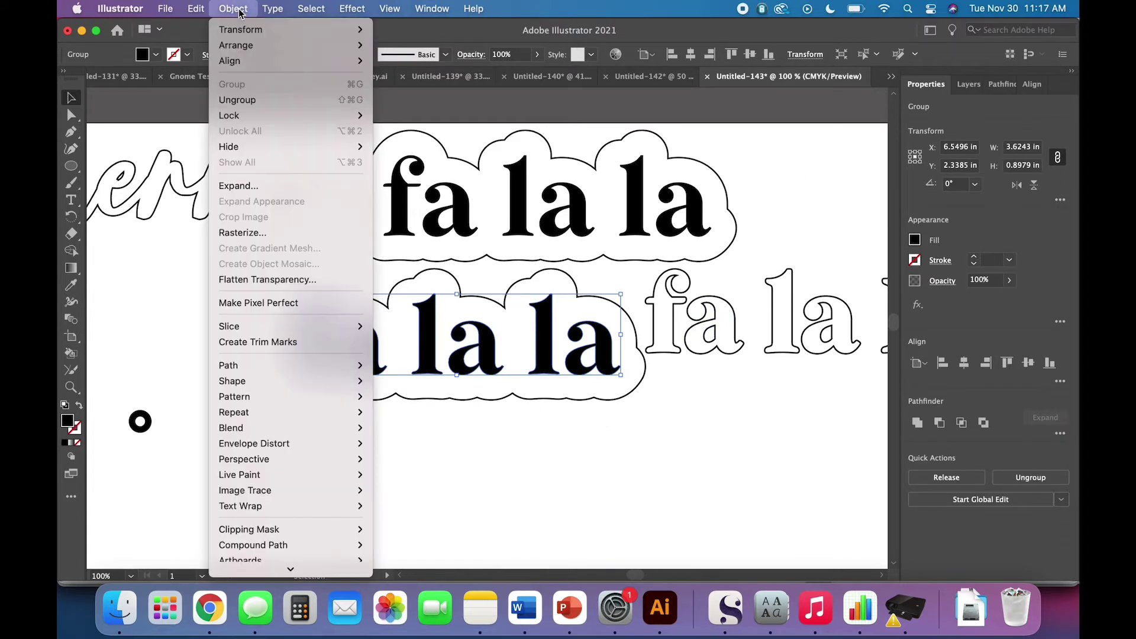
{"action": "mouse_move", "coordinate": [272, 367]}
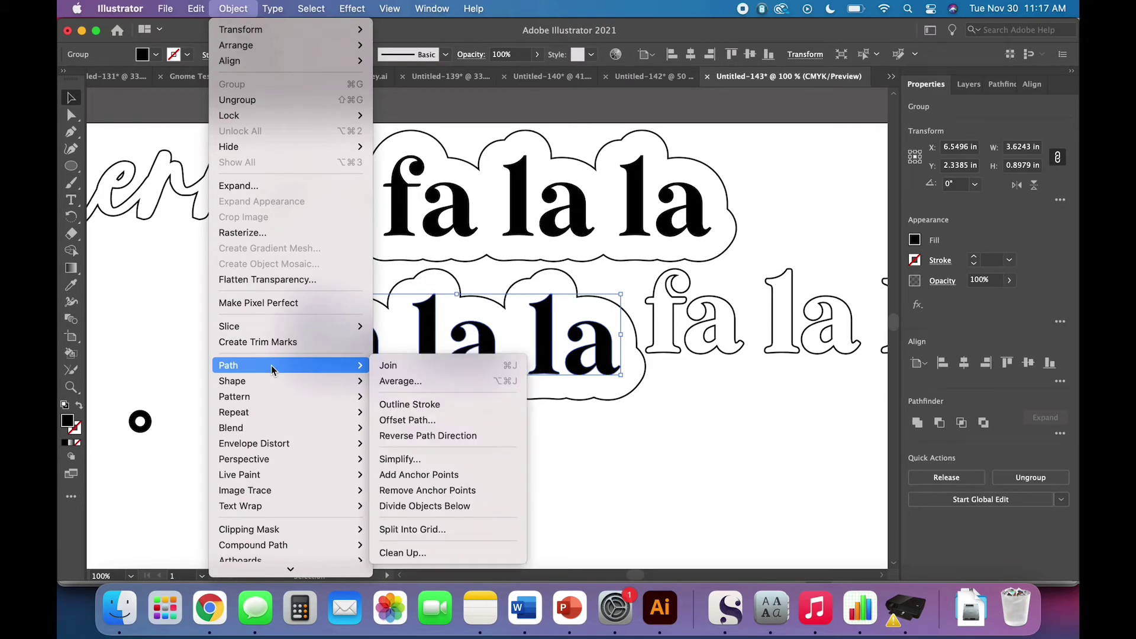
{"action": "left_click", "coordinate": [407, 420]}
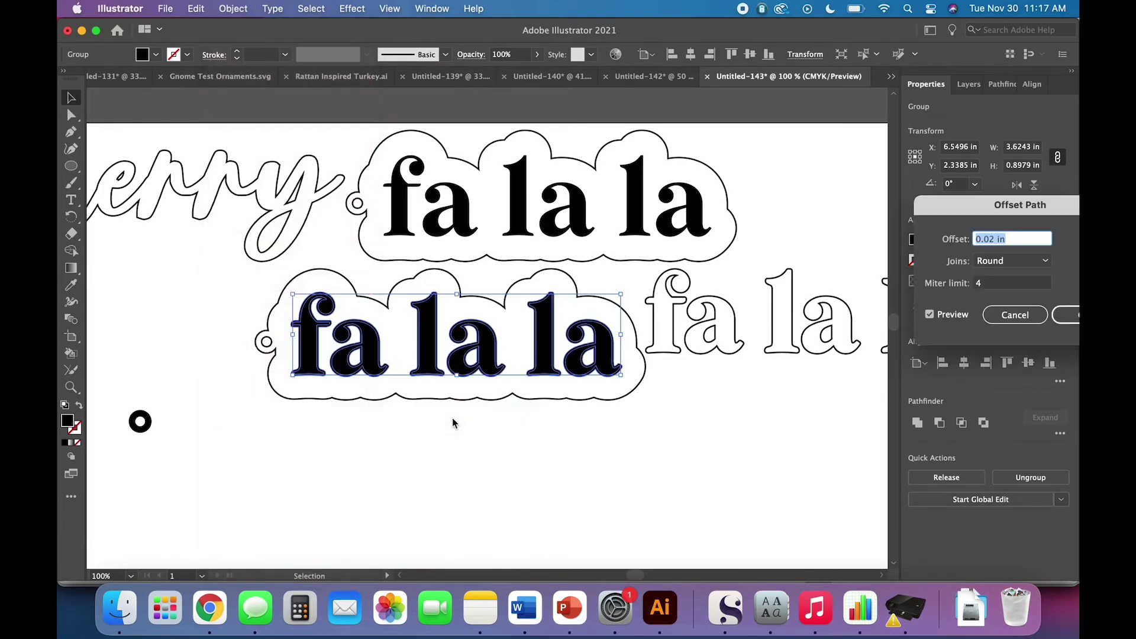
{"action": "type", "text": "-"}
{"action": "type", "text": "0.02"}
{"action": "key", "text": "Tab"}
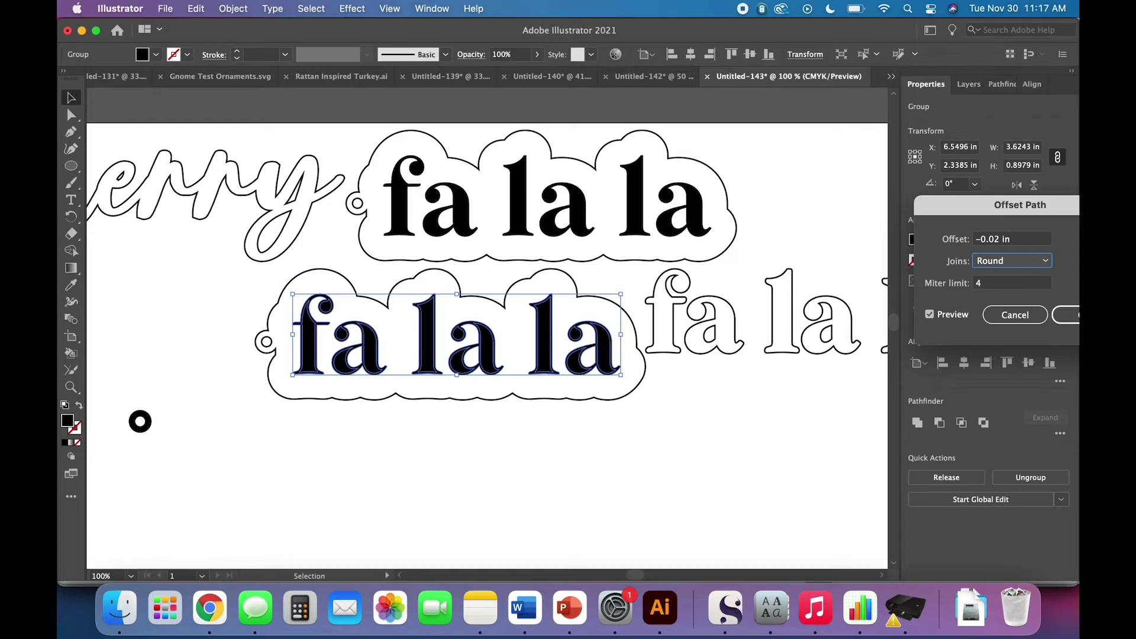
{"action": "key", "text": "Return"}
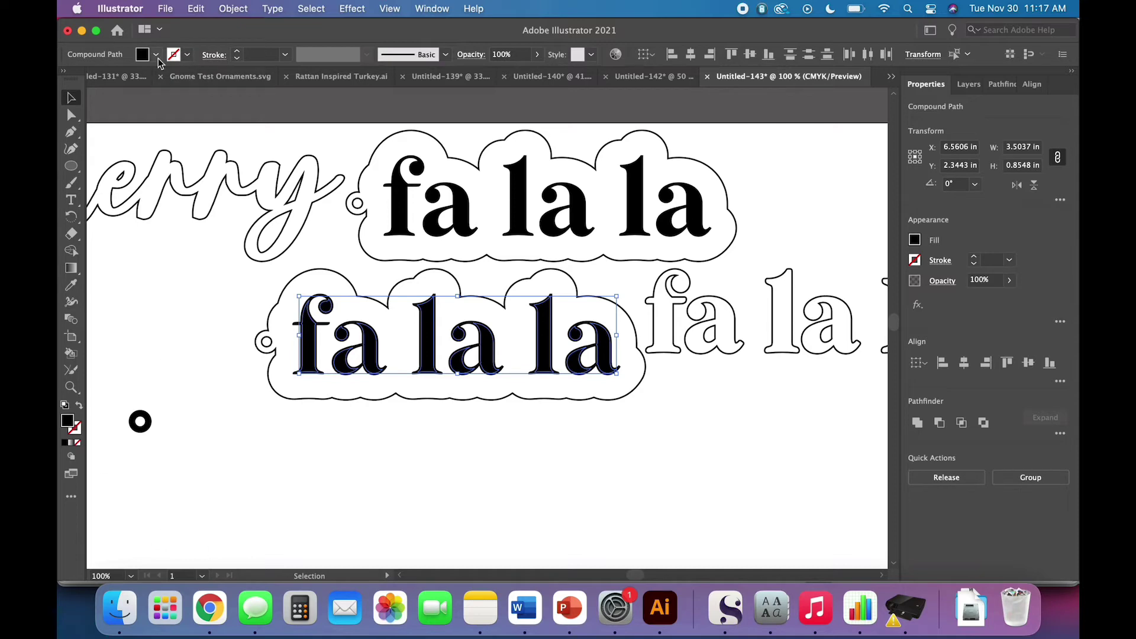
Fill the inset letter paths with dark green and swap fill and stroke so they have a 1 pt green outline
{"action": "left_click", "coordinate": [156, 55]}
{"action": "left_click", "coordinate": [126, 89]}
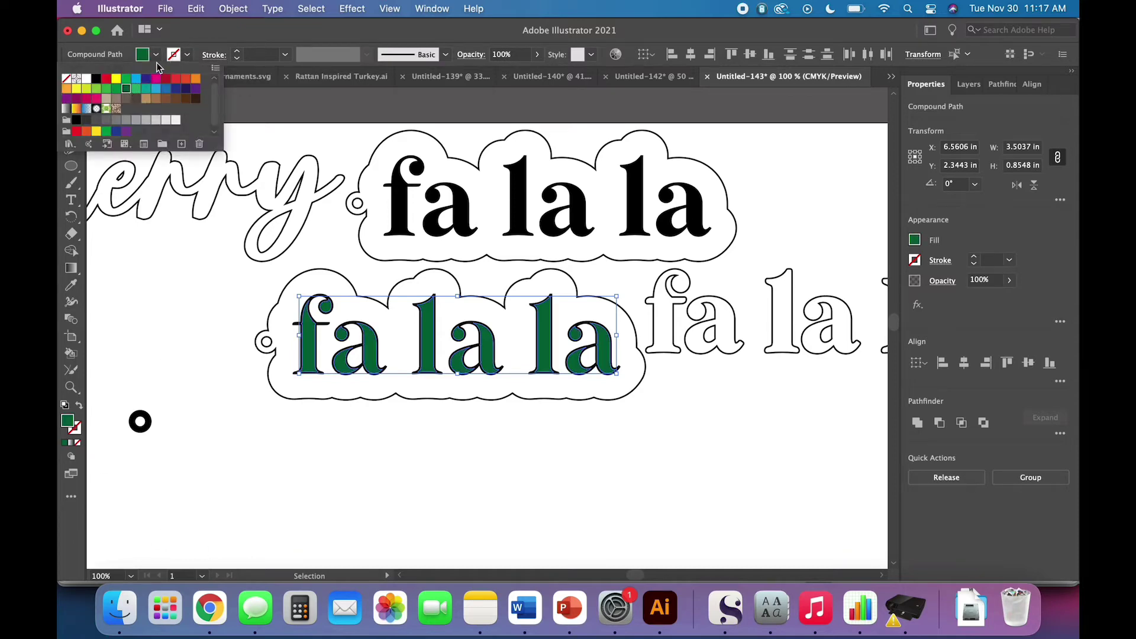
{"action": "left_click", "coordinate": [157, 56]}
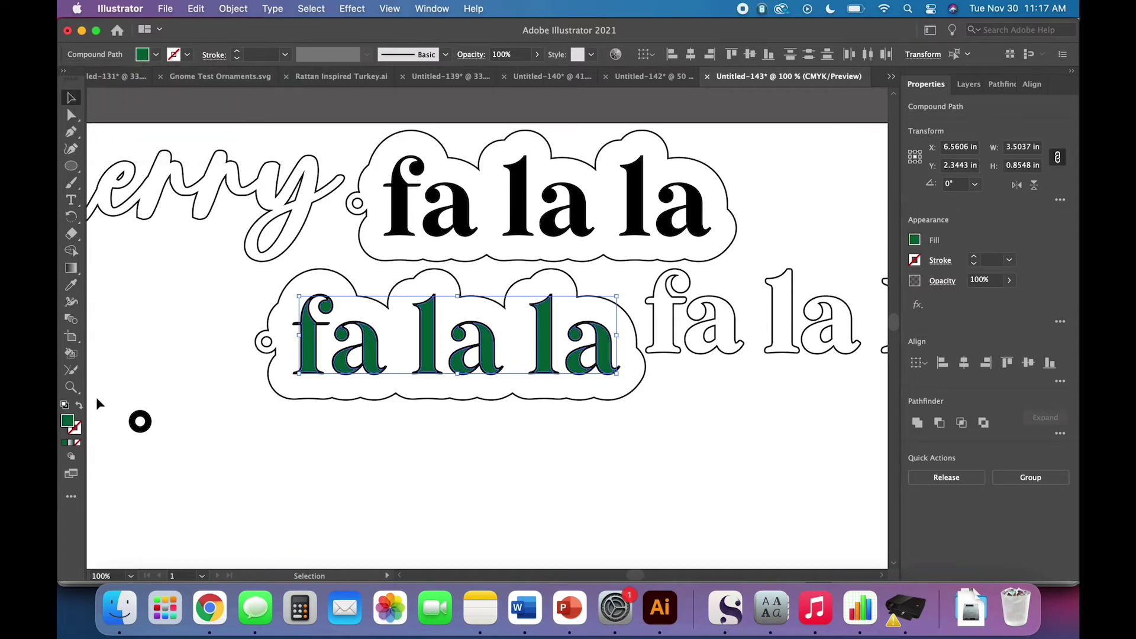
{"action": "left_click", "coordinate": [78, 405]}
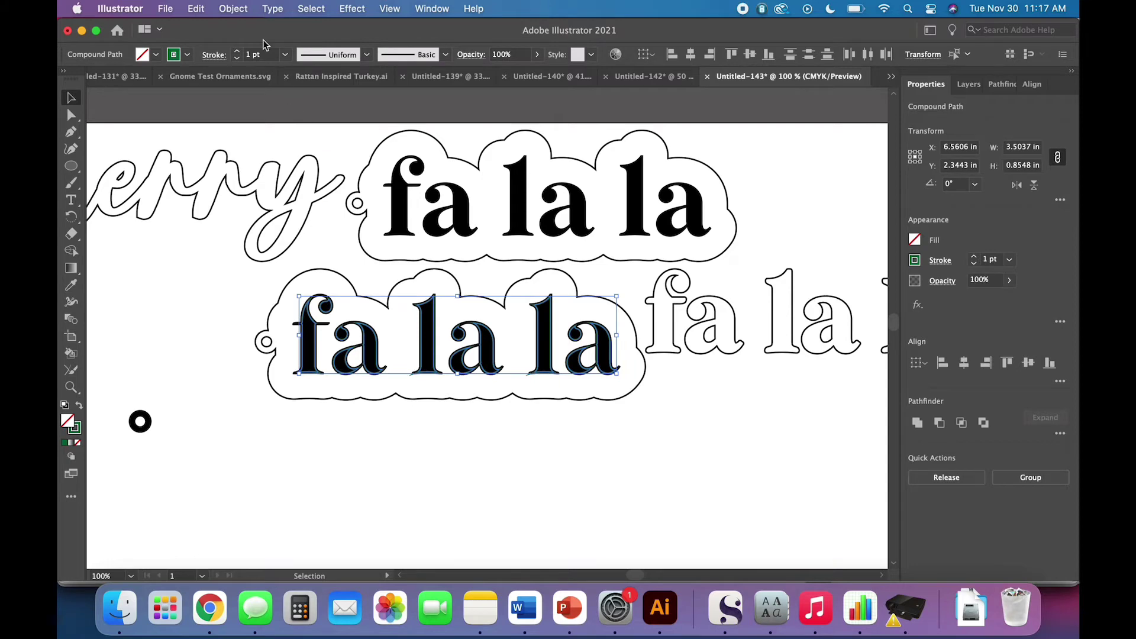
Replace the black letters in the lower charm with the cut green inset paths, pasted in place
{"action": "left_click", "coordinate": [233, 213]}
{"action": "left_click", "coordinate": [373, 370]}
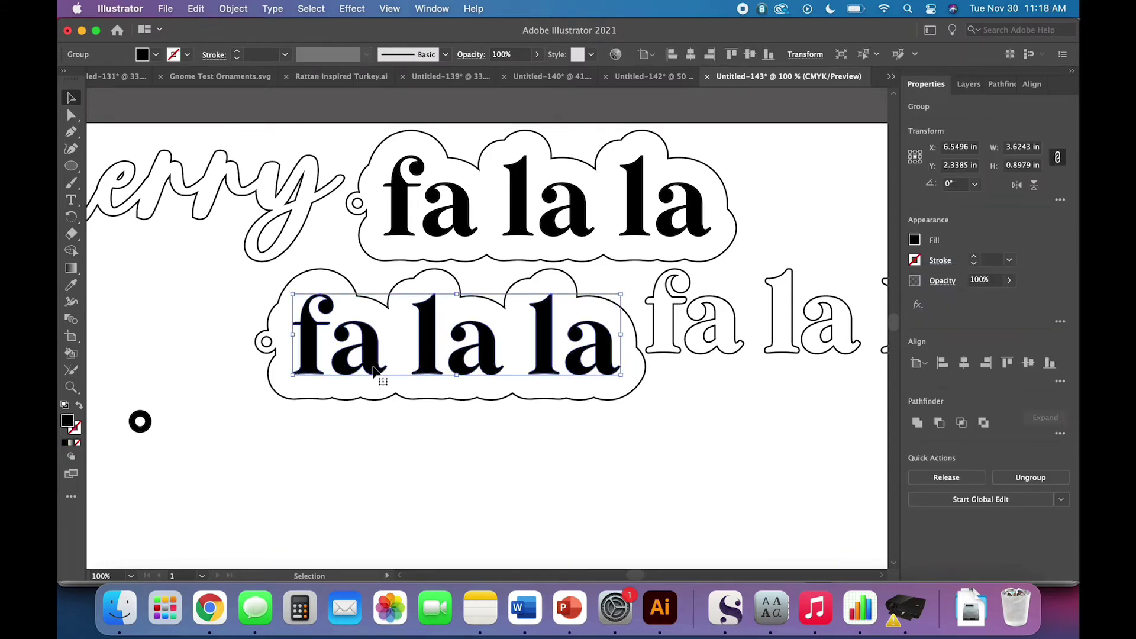
{"action": "key", "text": "Delete"}
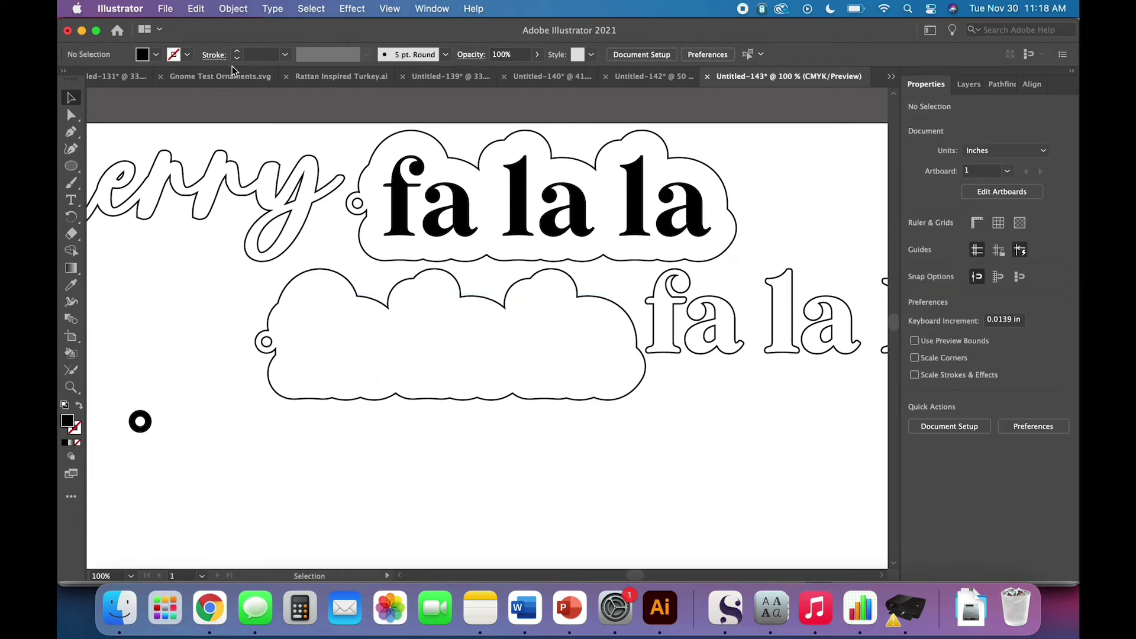
{"action": "left_click", "coordinate": [195, 9]}
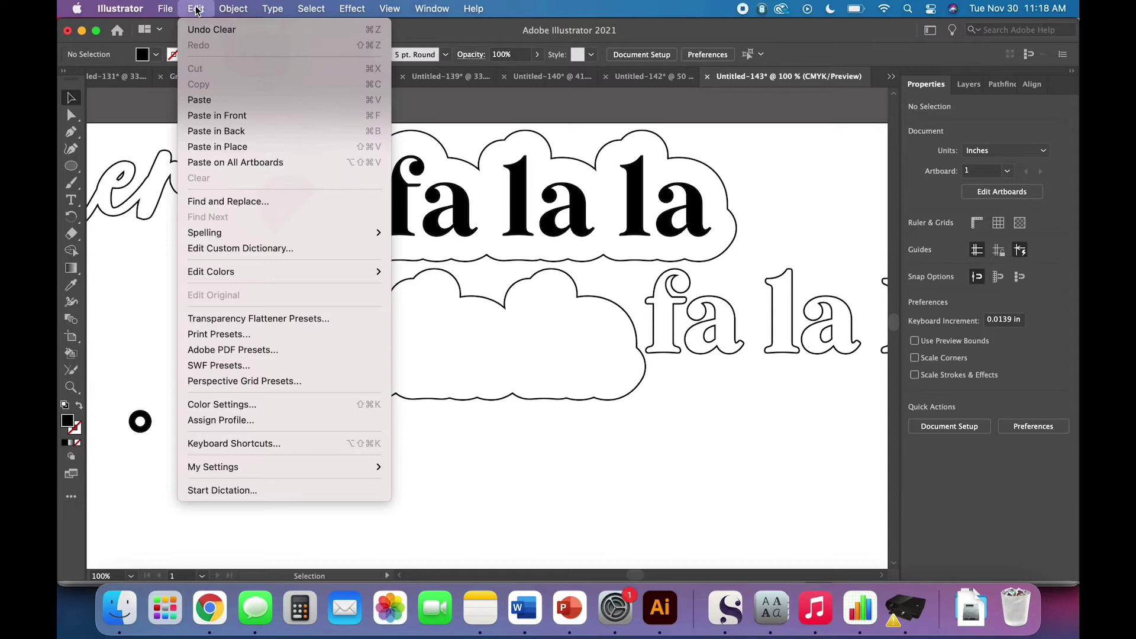
{"action": "left_click", "coordinate": [242, 147]}
{"action": "left_click", "coordinate": [457, 445]}
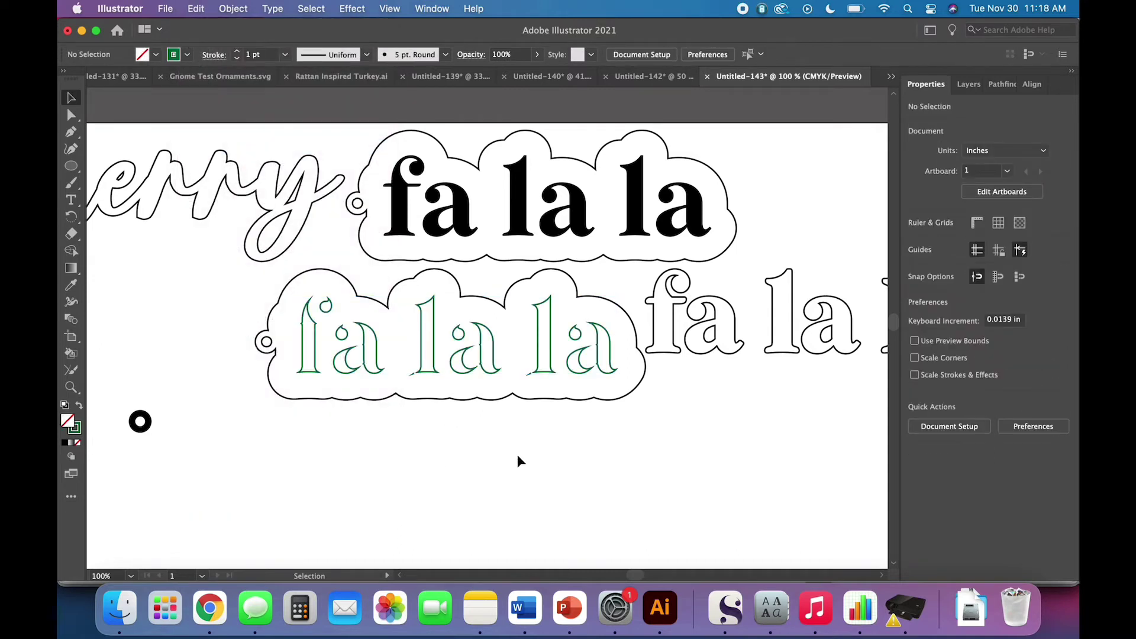
Delete the stray sliver beside the base of the last green l in the lower fa la la charm
{"action": "scroll", "coordinate": [517, 455], "scroll_direction": "right", "scroll_amount": 4}
{"action": "scroll", "coordinate": [517, 455], "scroll_direction": "down", "scroll_amount": 1}
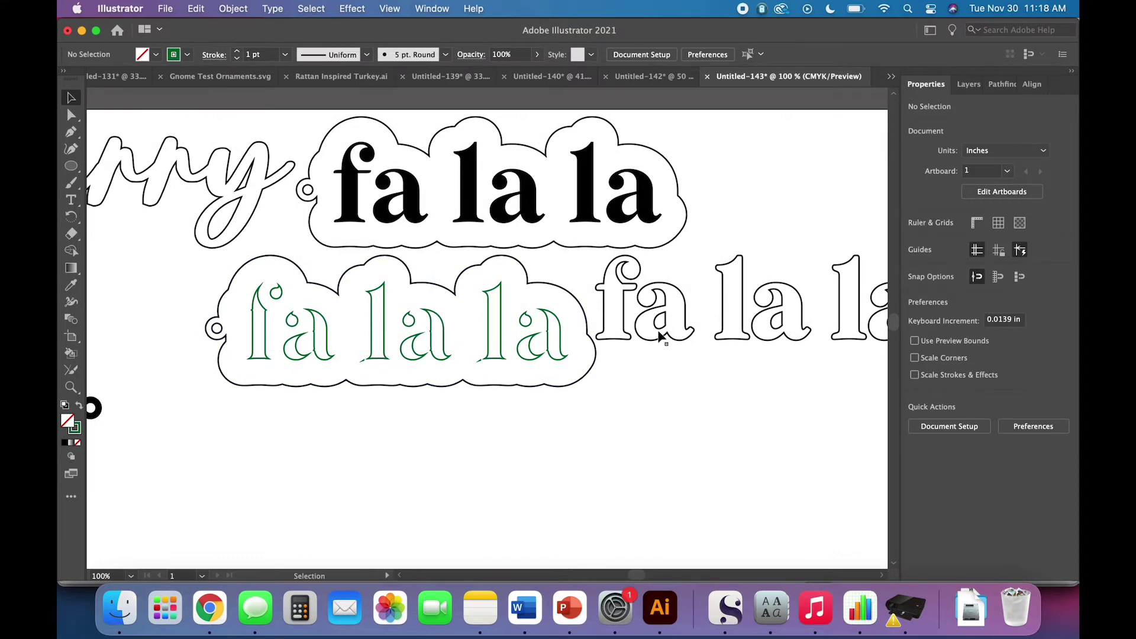
{"action": "left_click", "coordinate": [481, 360]}
{"action": "key", "text": "super+equal"}
{"action": "key", "text": "super+equal"}
{"action": "key", "text": "super+equal"}
{"action": "key", "text": "super+equal"}
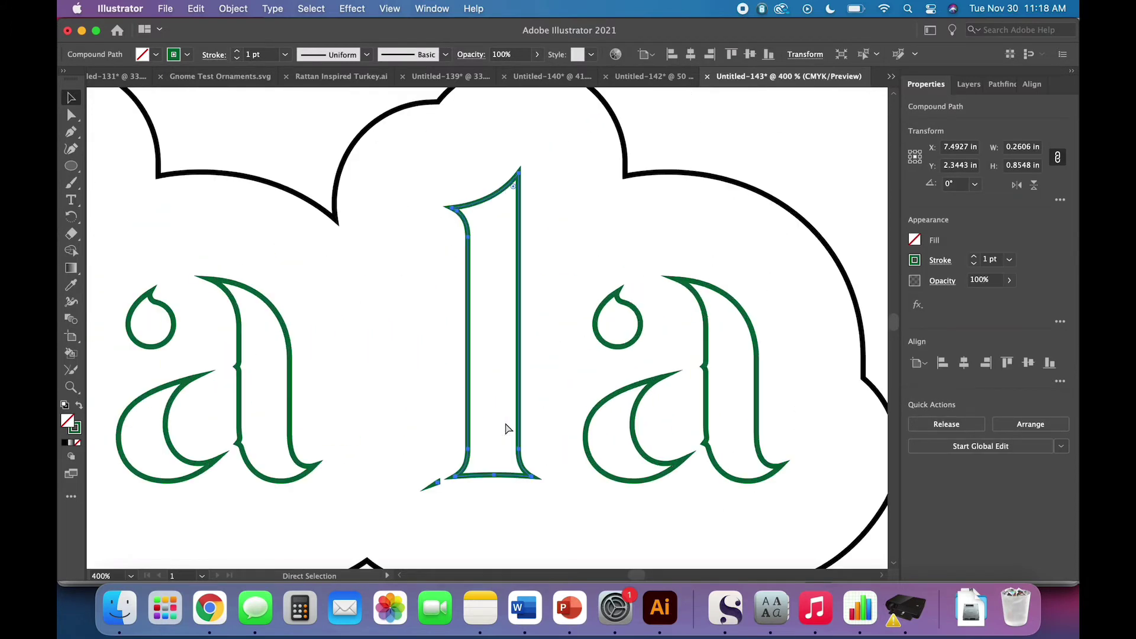
{"action": "scroll", "coordinate": [505, 426], "scroll_direction": "down", "scroll_amount": 3}
{"action": "scroll", "coordinate": [506, 426], "scroll_direction": "left", "scroll_amount": 3}
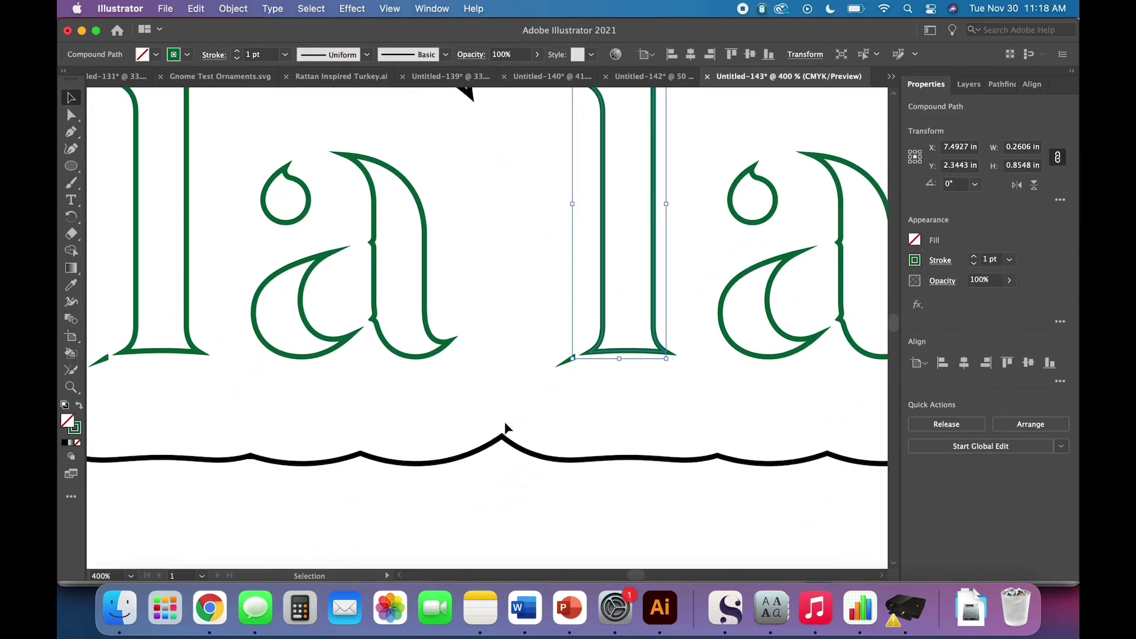
{"action": "right_click", "coordinate": [616, 381]}
{"action": "left_click", "coordinate": [575, 399]}
{"action": "left_click", "coordinate": [559, 394]}
{"action": "left_click", "coordinate": [563, 366]}
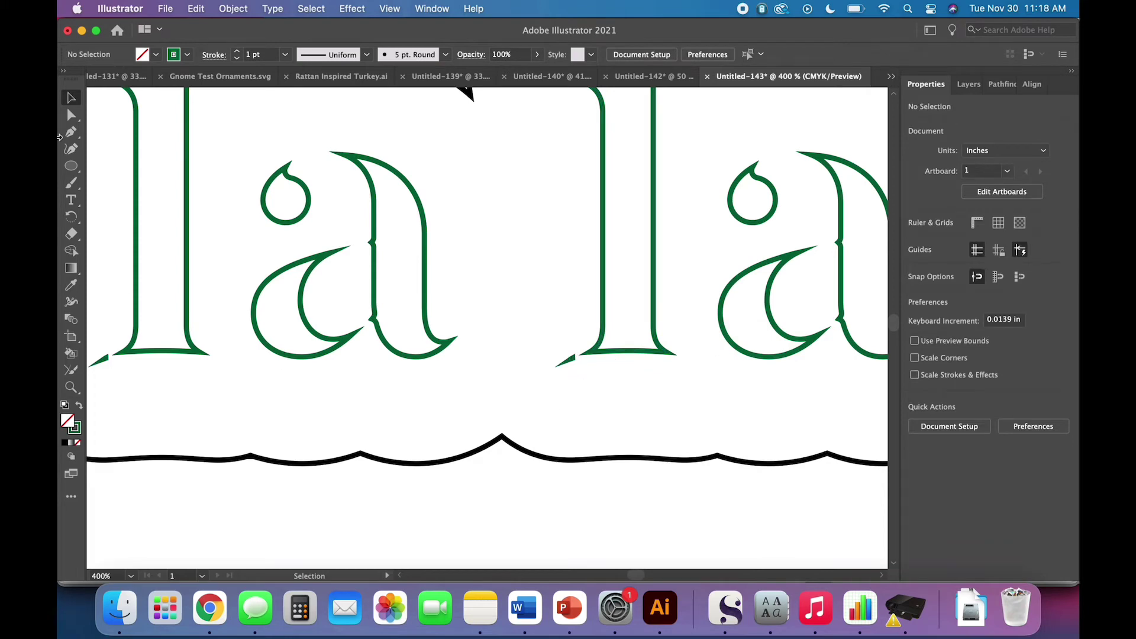
{"action": "left_click", "coordinate": [71, 115]}
{"action": "left_click", "coordinate": [535, 349]}
{"action": "left_click_drag", "start_coordinate": [535, 353], "coordinate": [578, 393]}
{"action": "key", "text": "Delete"}
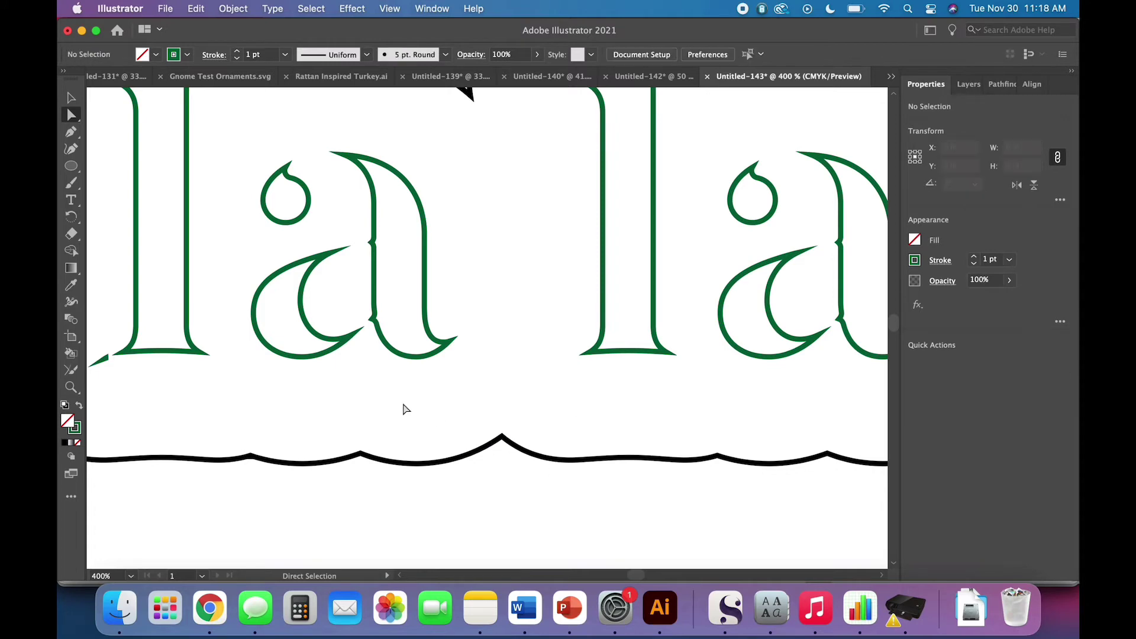
Delete the stray sliver beside the base of the first green l in the lower charm
{"action": "scroll", "coordinate": [401, 406], "scroll_direction": "left", "scroll_amount": 5}
{"action": "left_click_drag", "start_coordinate": [283, 354], "coordinate": [316, 398]}
{"action": "key", "text": "Delete"}
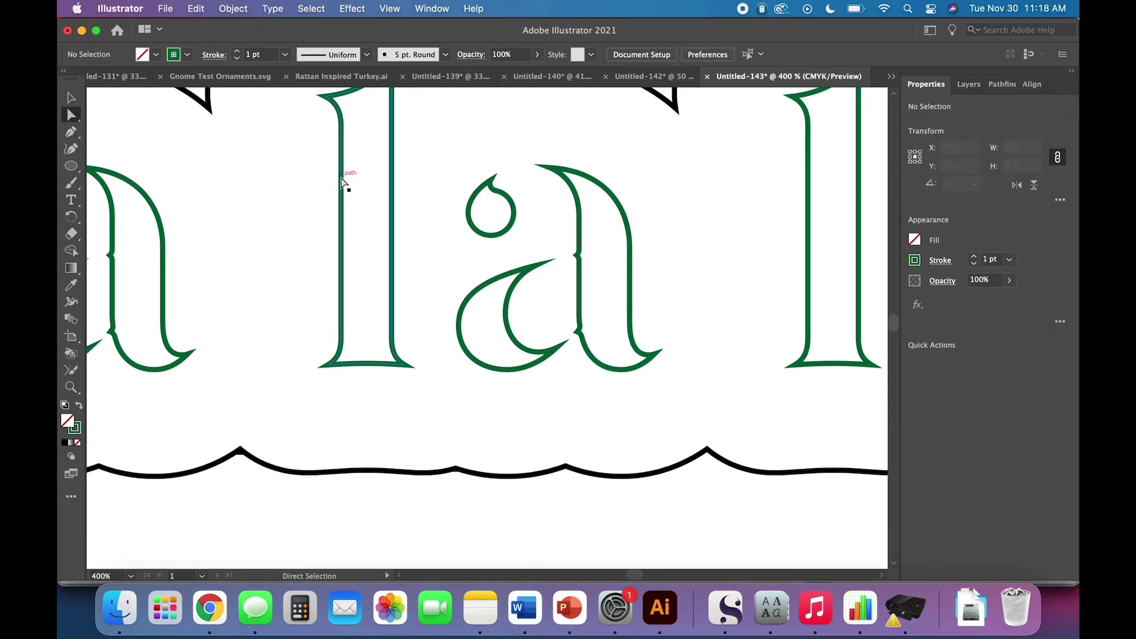
Inspect the remaining green inset letters for stray fragments and compare them with the separate outline lettering and the upper charms
{"action": "scroll", "coordinate": [269, 321], "scroll_direction": "left", "scroll_amount": 5}
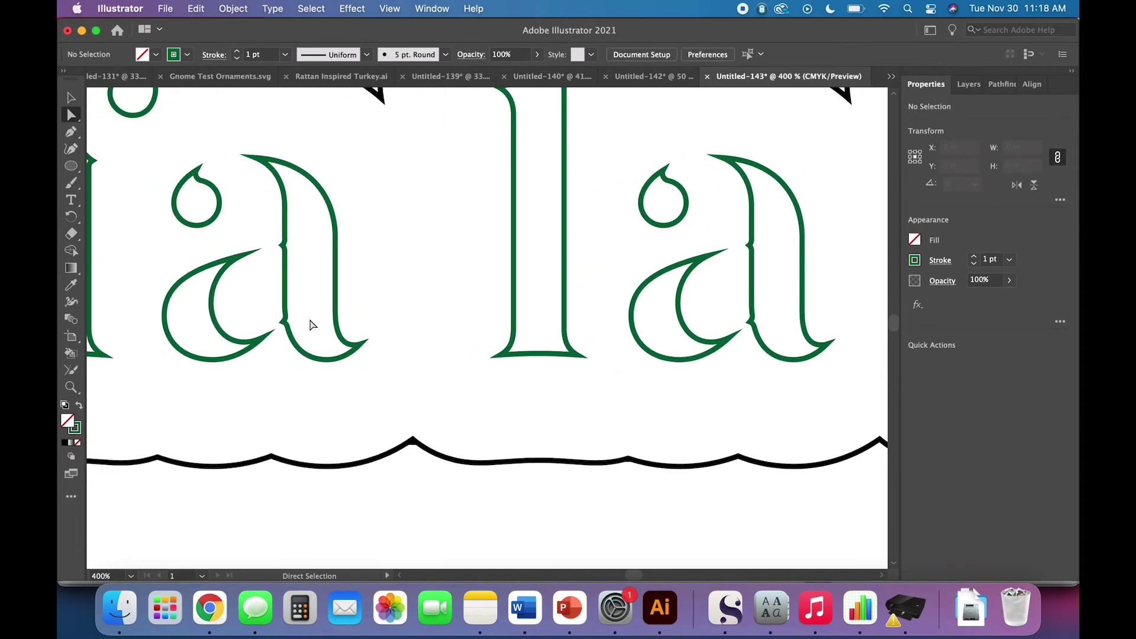
{"action": "scroll", "coordinate": [309, 325], "scroll_direction": "up", "scroll_amount": 3}
{"action": "scroll", "coordinate": [309, 325], "scroll_direction": "right", "scroll_amount": 5}
{"action": "scroll", "coordinate": [309, 325], "scroll_direction": "right", "scroll_amount": 10}
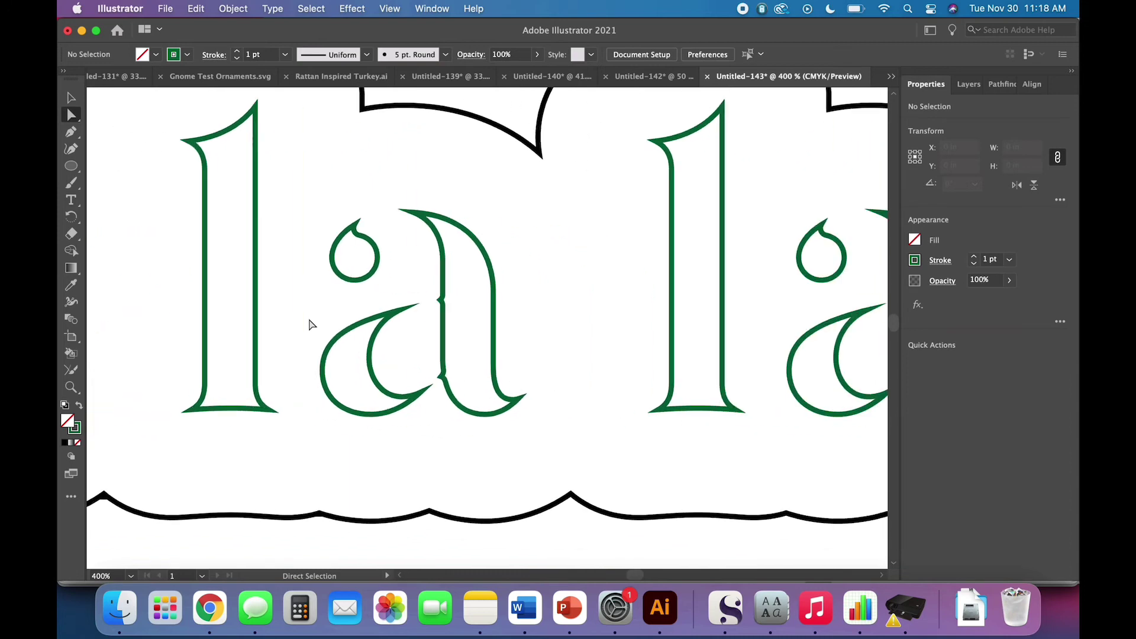
{"action": "scroll", "coordinate": [308, 325], "scroll_direction": "up", "scroll_amount": 2}
{"action": "scroll", "coordinate": [308, 325], "scroll_direction": "left", "scroll_amount": 5}
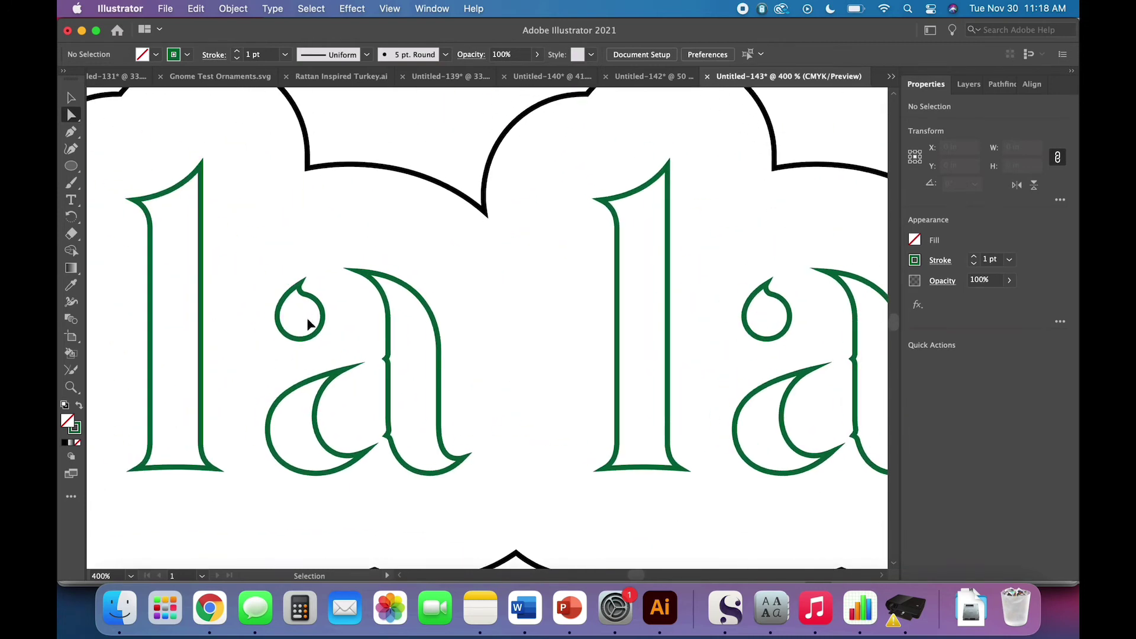
{"action": "scroll", "coordinate": [308, 324], "scroll_direction": "down", "scroll_amount": 5}
{"action": "left_click", "coordinate": [70, 97]}
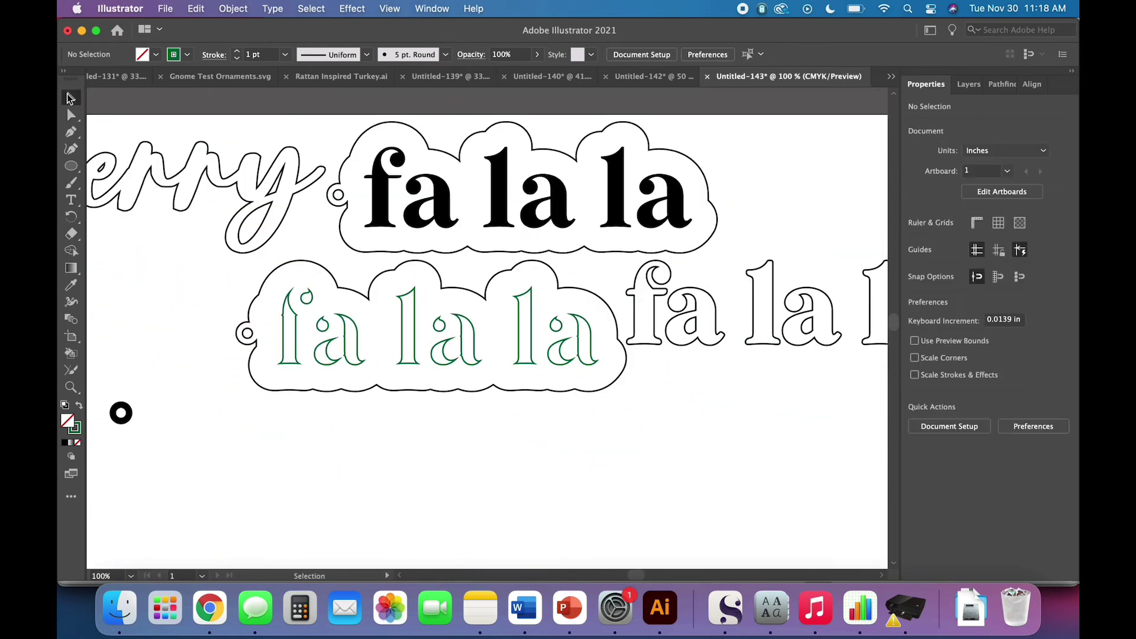
{"action": "scroll", "coordinate": [577, 434], "scroll_direction": "right", "scroll_amount": 3}
{"action": "scroll", "coordinate": [577, 435], "scroll_direction": "down", "scroll_amount": 1}
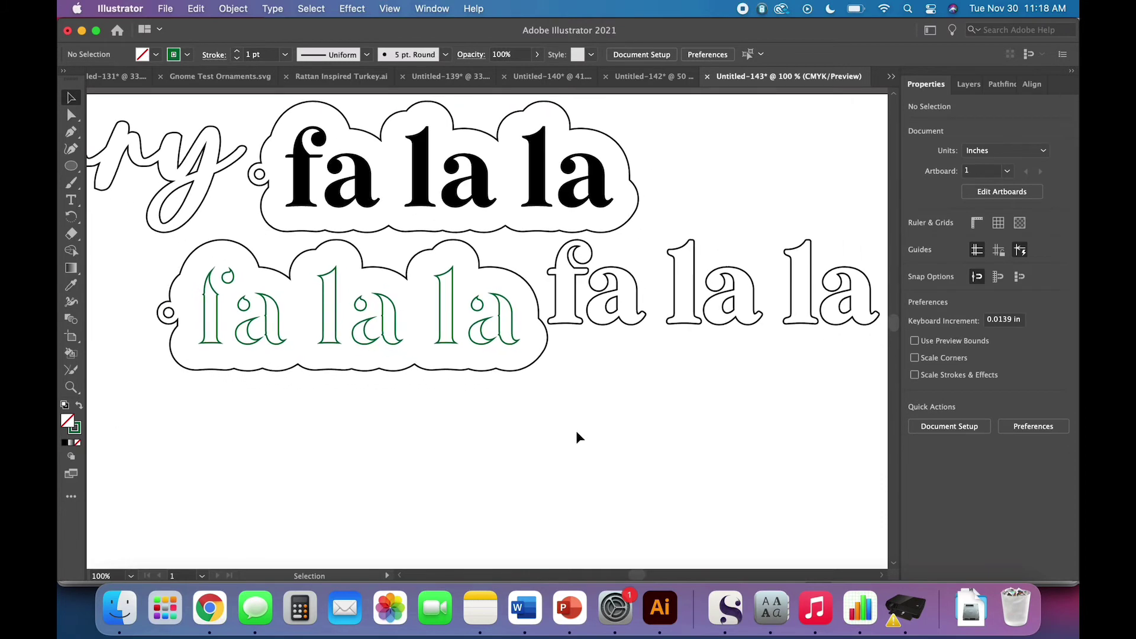
{"action": "scroll", "coordinate": [576, 431], "scroll_direction": "down", "scroll_amount": 1}
{"action": "scroll", "coordinate": [576, 430], "scroll_direction": "left", "scroll_amount": 3}
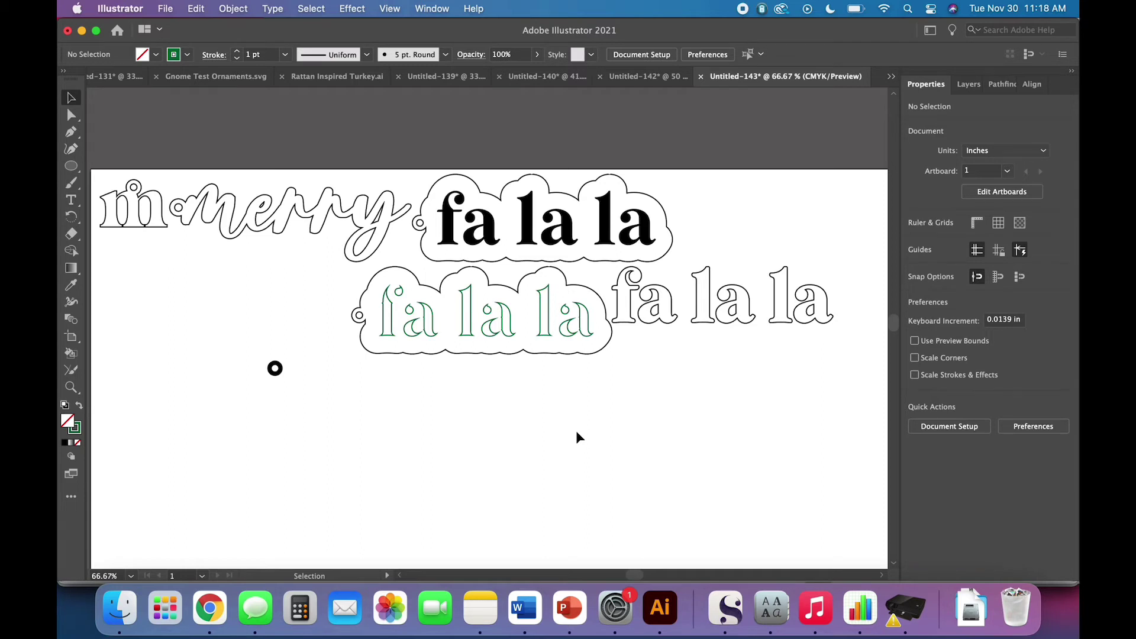
Draw a rectangle about 1.25 by 1.9 in in the empty area below the m charm and round all four corners
{"action": "scroll", "coordinate": [576, 438], "scroll_direction": "left", "scroll_amount": 5}
{"action": "scroll", "coordinate": [577, 438], "scroll_direction": "up", "scroll_amount": 1}
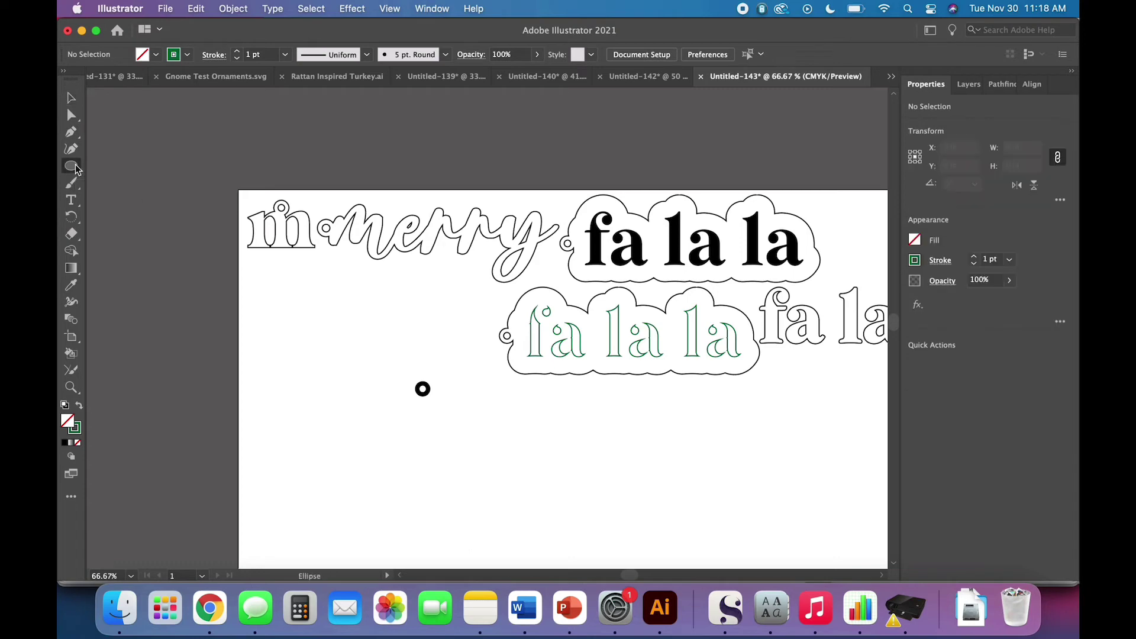
{"action": "left_click_drag", "start_coordinate": [76, 169], "coordinate": [121, 167]}
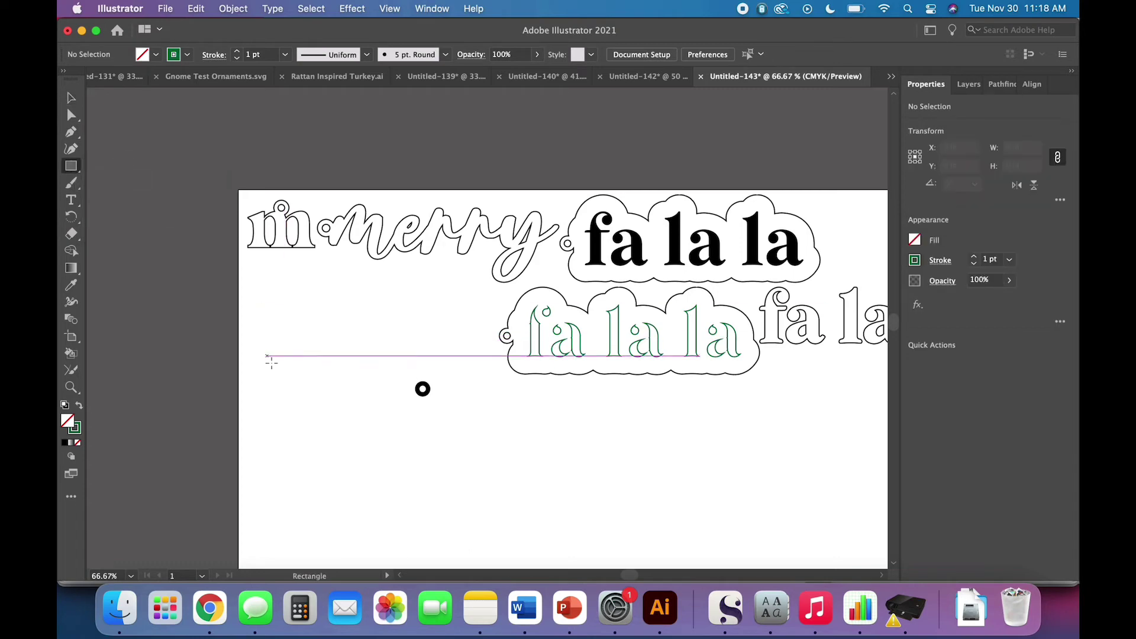
{"action": "scroll", "coordinate": [297, 446], "scroll_direction": "down", "scroll_amount": 3}
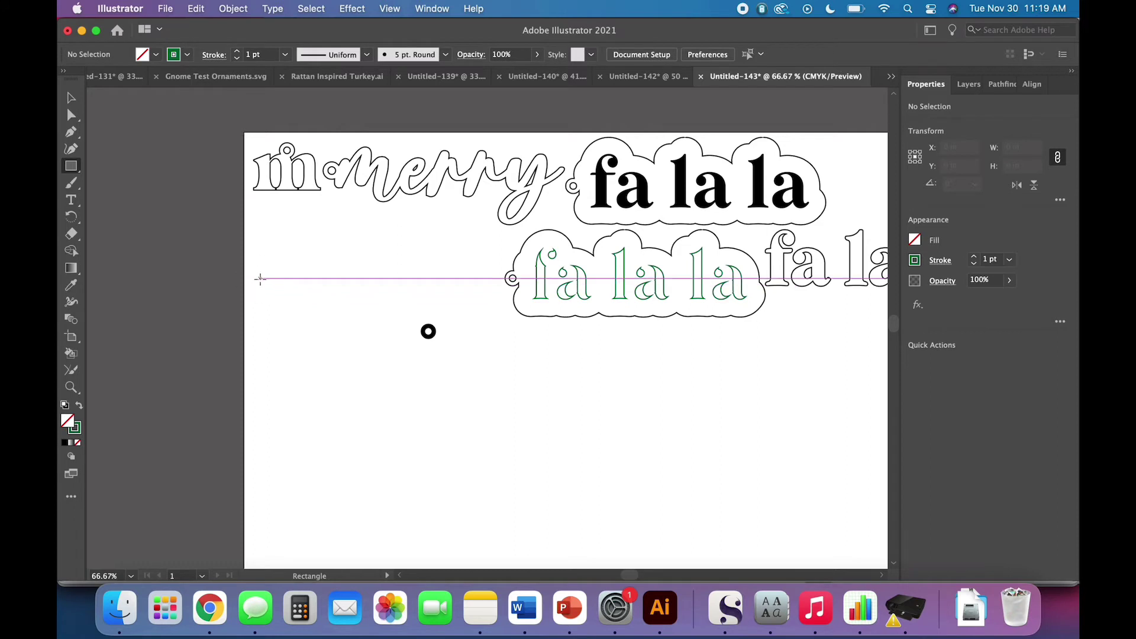
{"action": "left_click_drag", "start_coordinate": [260, 278], "coordinate": [336, 393]}
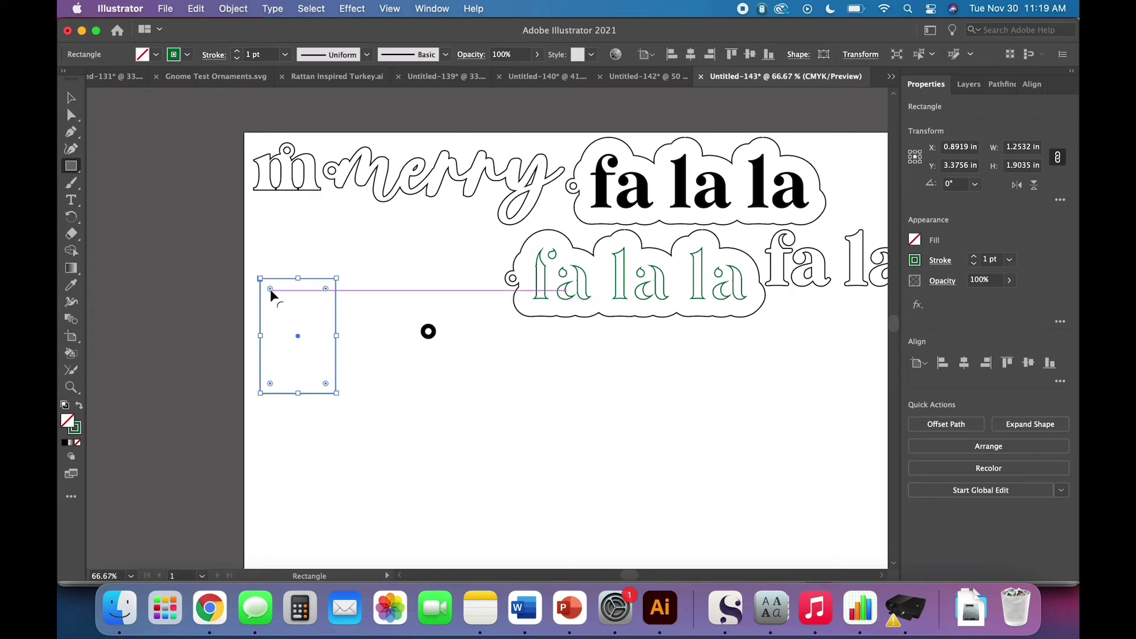
{"action": "left_click_drag", "start_coordinate": [270, 290], "coordinate": [272, 292]}
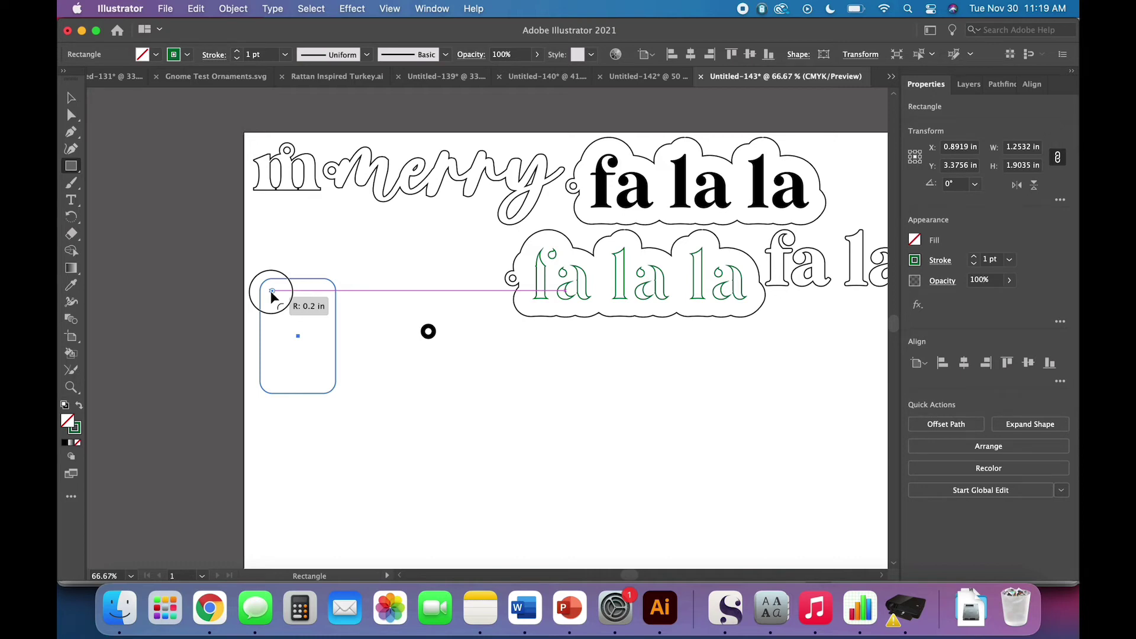
{"action": "mouse_move", "coordinate": [271, 292]}
{"action": "left_mouse_down"}
{"action": "mouse_move", "coordinate": [311, 338]}
{"action": "mouse_move", "coordinate": [272, 293]}
{"action": "left_mouse_up"}
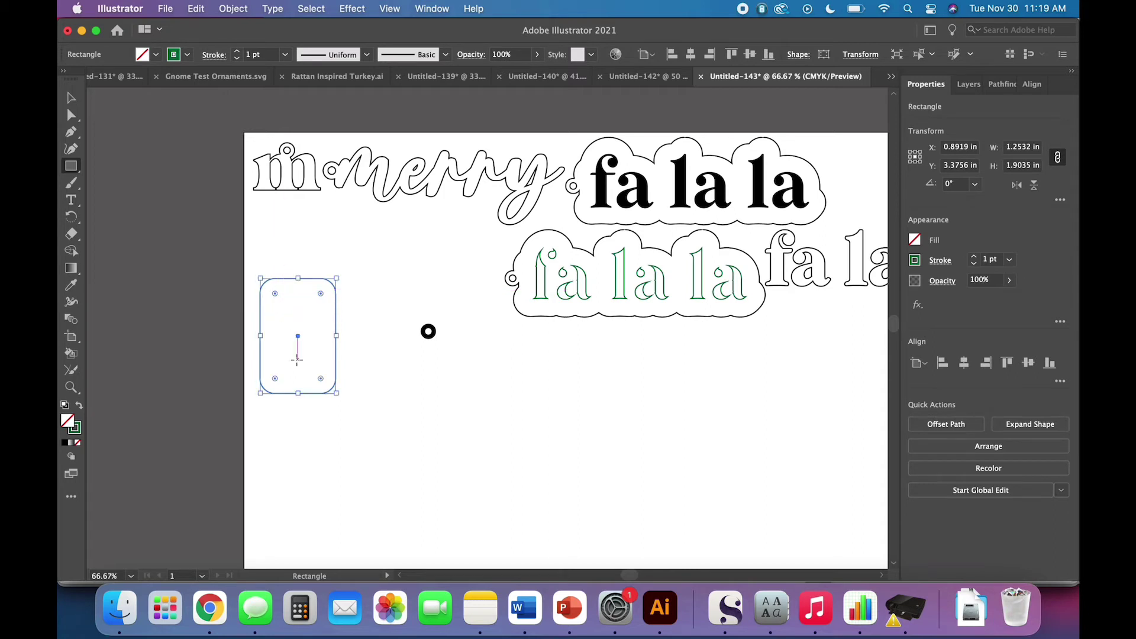
{"action": "left_click", "coordinate": [70, 100]}
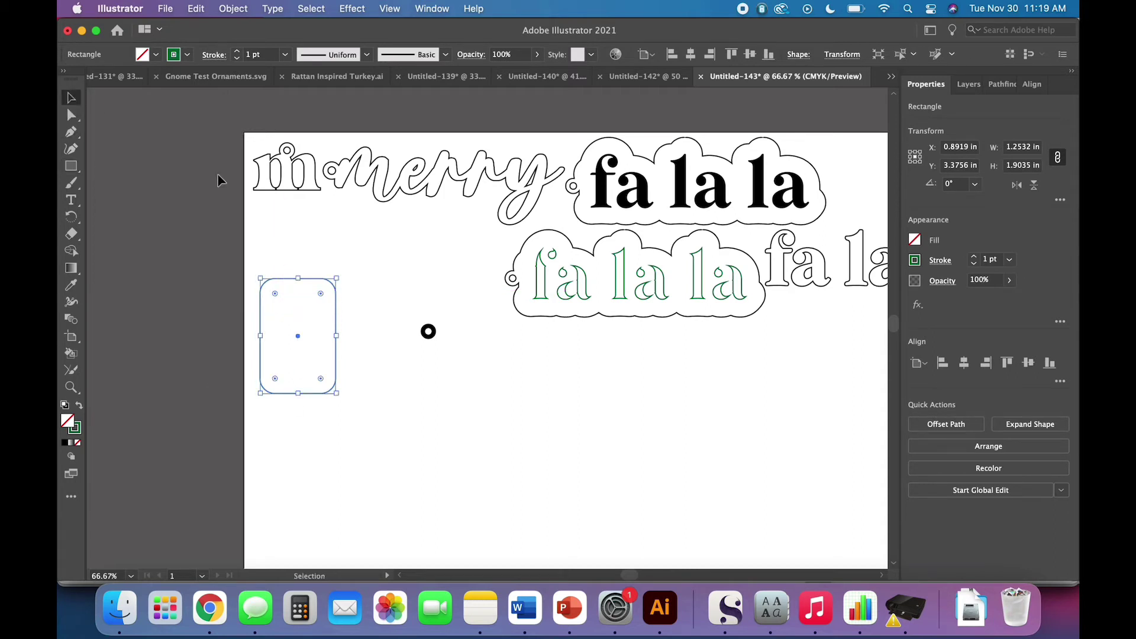
Change the stroke colour of the large rounded rectangle to black
{"action": "left_click", "coordinate": [338, 232]}
{"action": "left_click", "coordinate": [337, 335]}
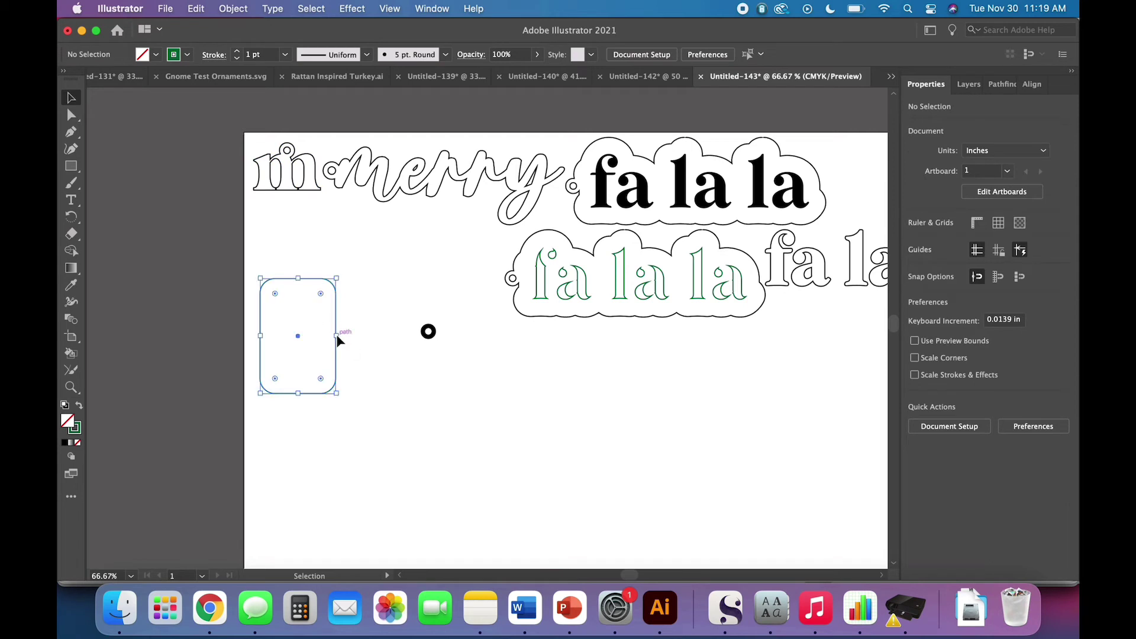
{"action": "left_click", "coordinate": [187, 55]}
{"action": "left_click", "coordinate": [97, 79]}
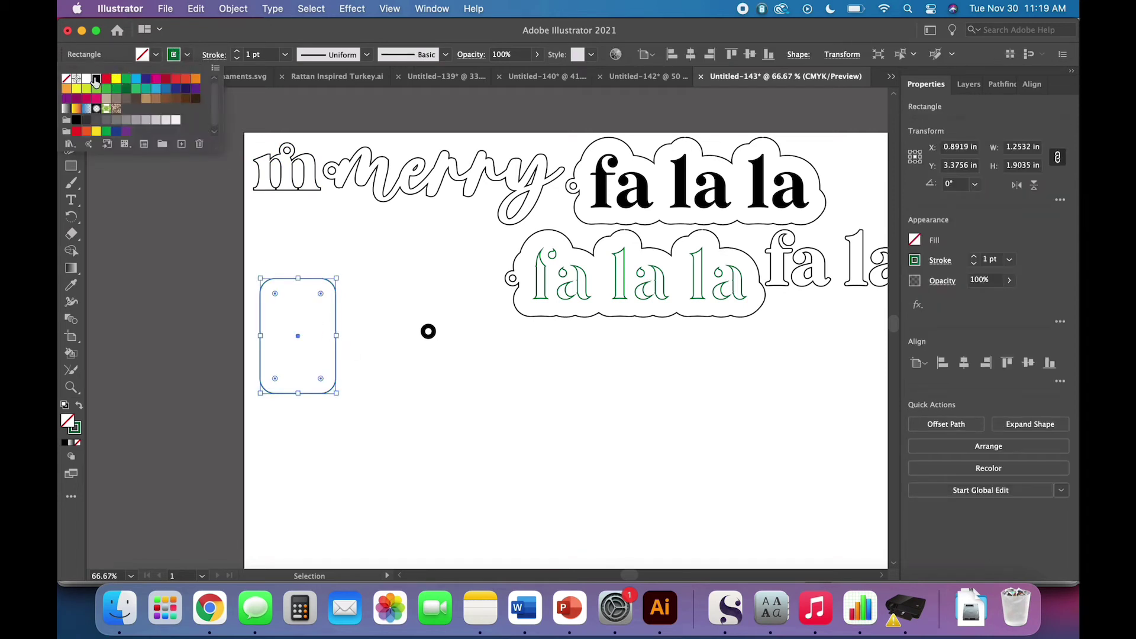
{"action": "left_click", "coordinate": [397, 471]}
{"action": "left_click", "coordinate": [356, 451]}
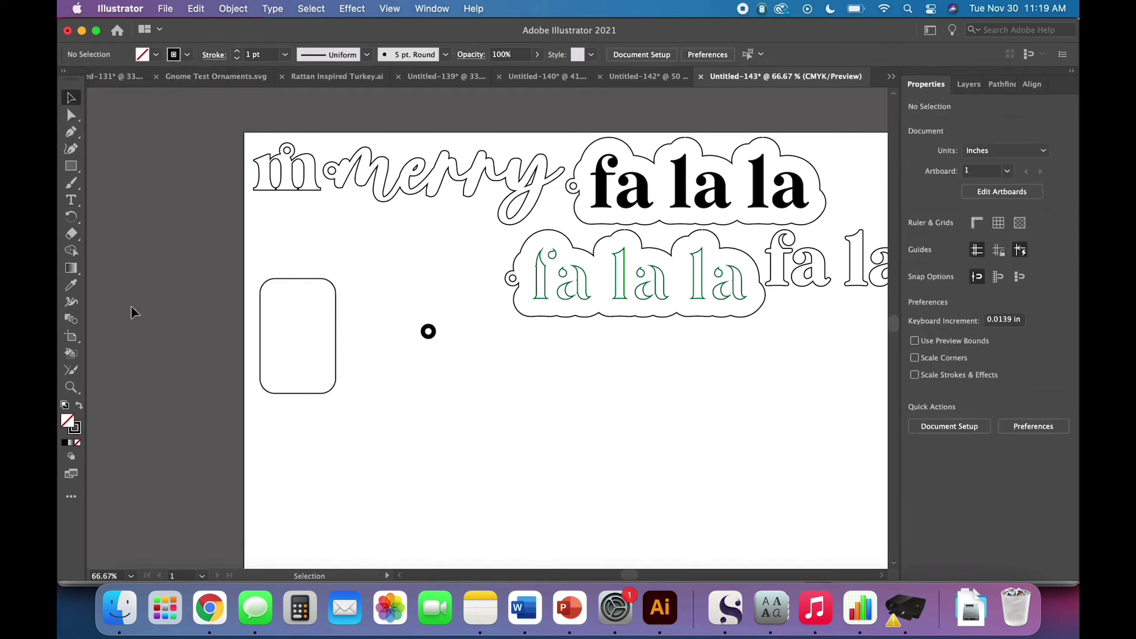
Draw a rectangle about 0.66 by 0.27 in overlapping the top edge of the large rounded rectangle and round its corners
{"action": "left_click", "coordinate": [71, 167]}
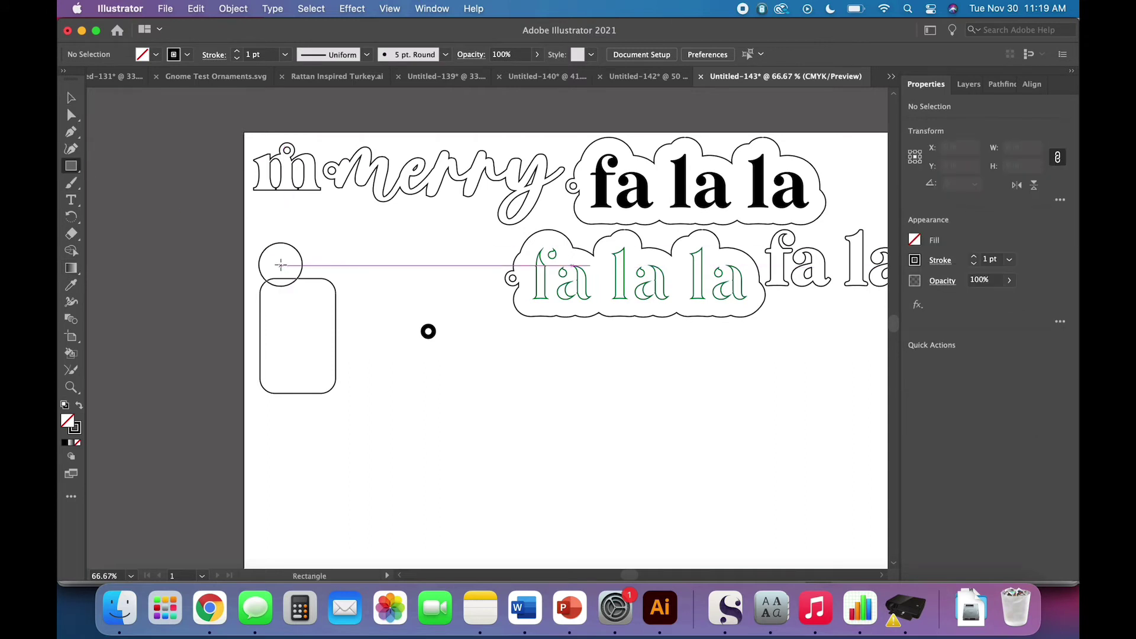
{"action": "left_click_drag", "start_coordinate": [281, 265], "coordinate": [322, 282]}
{"action": "key", "text": "super+equal"}
{"action": "key", "text": "super+equal"}
{"action": "key", "text": "super+equal"}
{"action": "key", "text": "super+equal"}
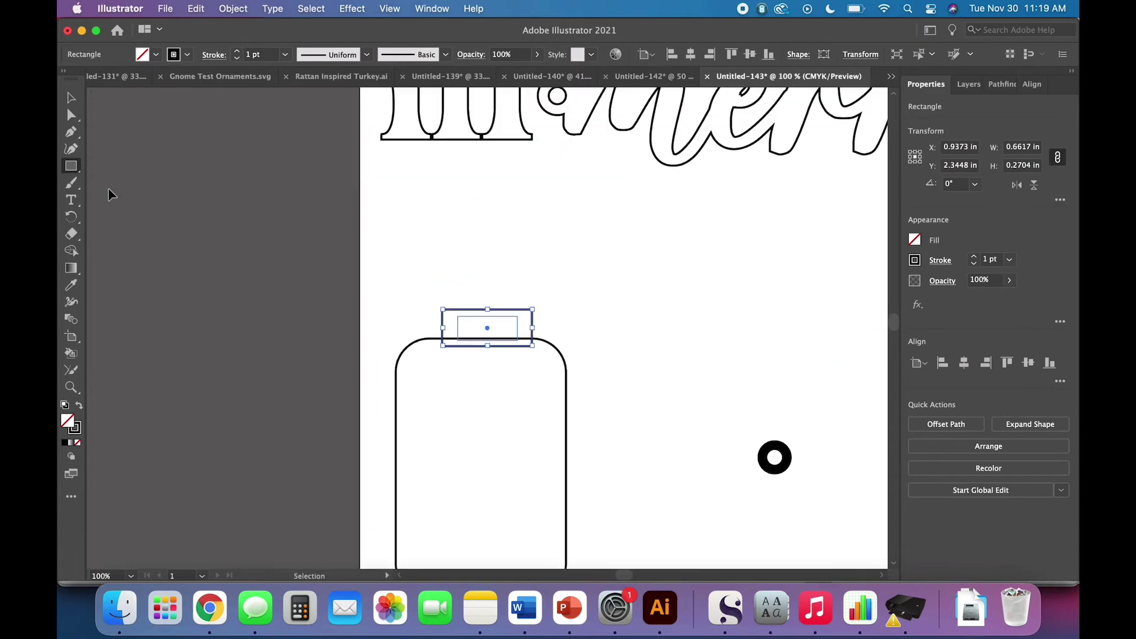
{"action": "scroll", "coordinate": [528, 338], "scroll_direction": "right", "scroll_amount": 3}
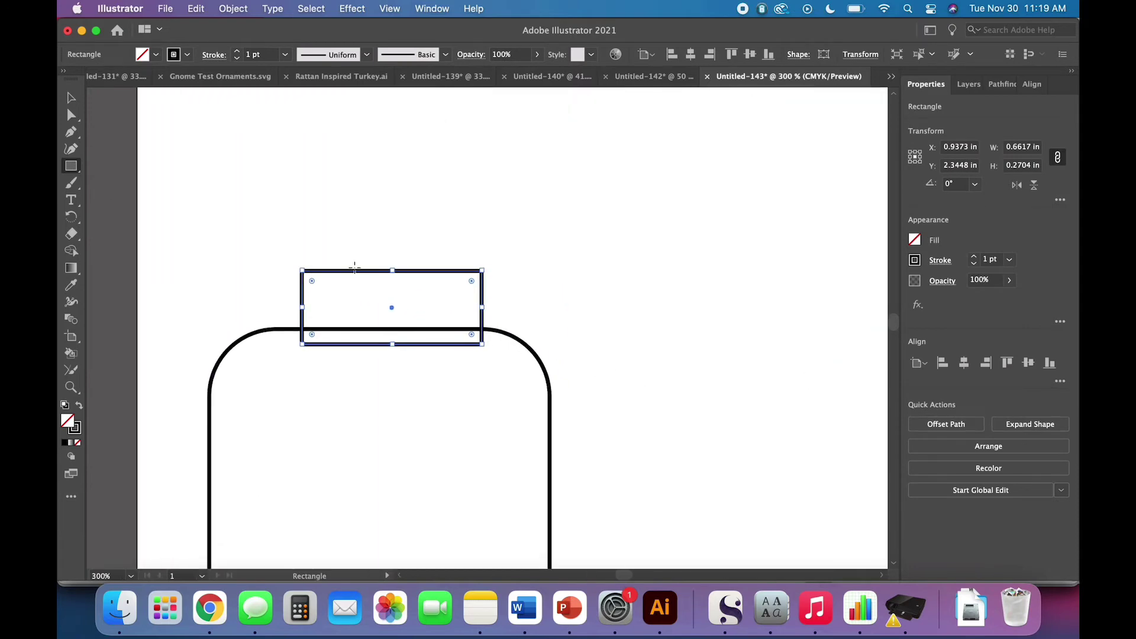
{"action": "left_click_drag", "start_coordinate": [314, 281], "coordinate": [324, 306]}
{"action": "left_click", "coordinate": [69, 99]}
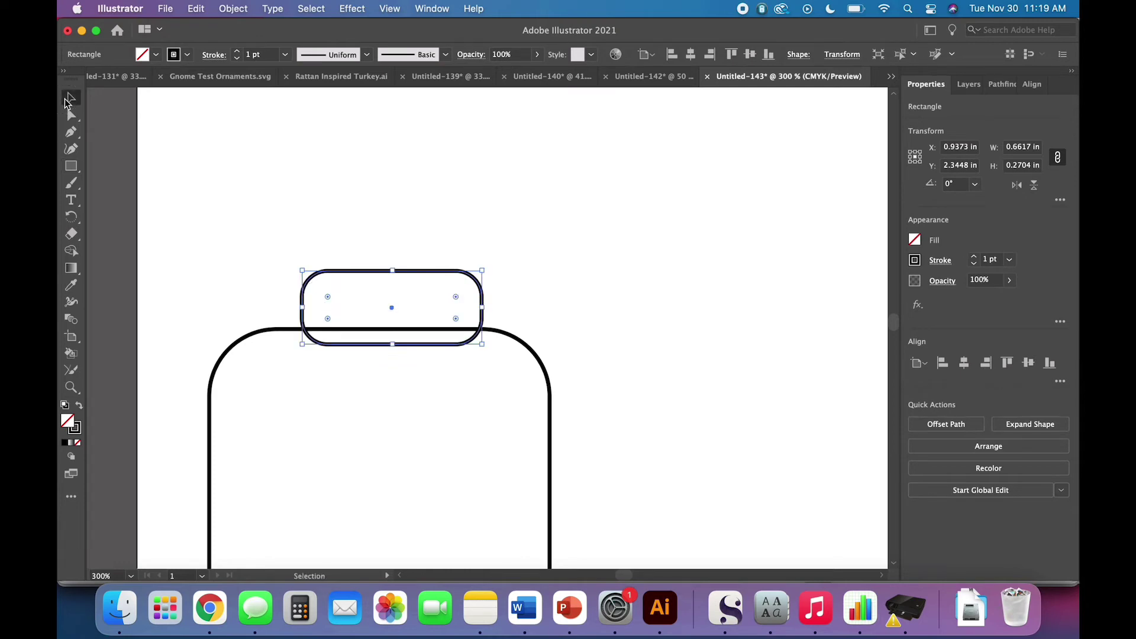
{"action": "left_click", "coordinate": [285, 207]}
Align the small and large rounded rectangles on their horizontal centres
{"action": "left_click_drag", "start_coordinate": [363, 271], "coordinate": [354, 273]}
{"action": "left_click_drag", "start_coordinate": [264, 245], "coordinate": [363, 357]}
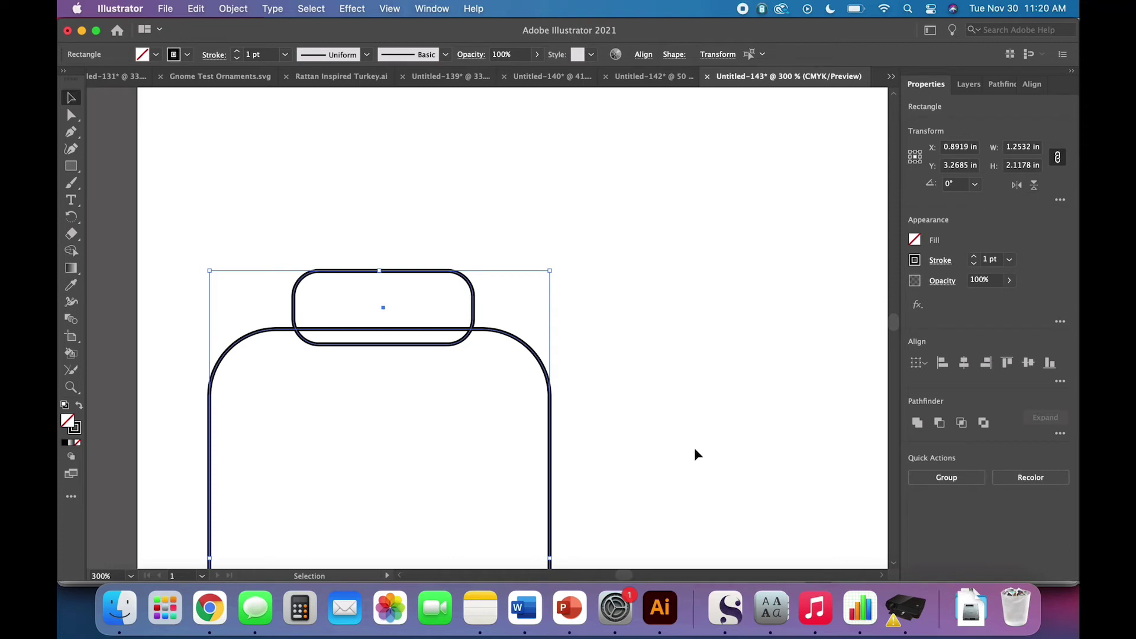
{"action": "left_click", "coordinate": [964, 363]}
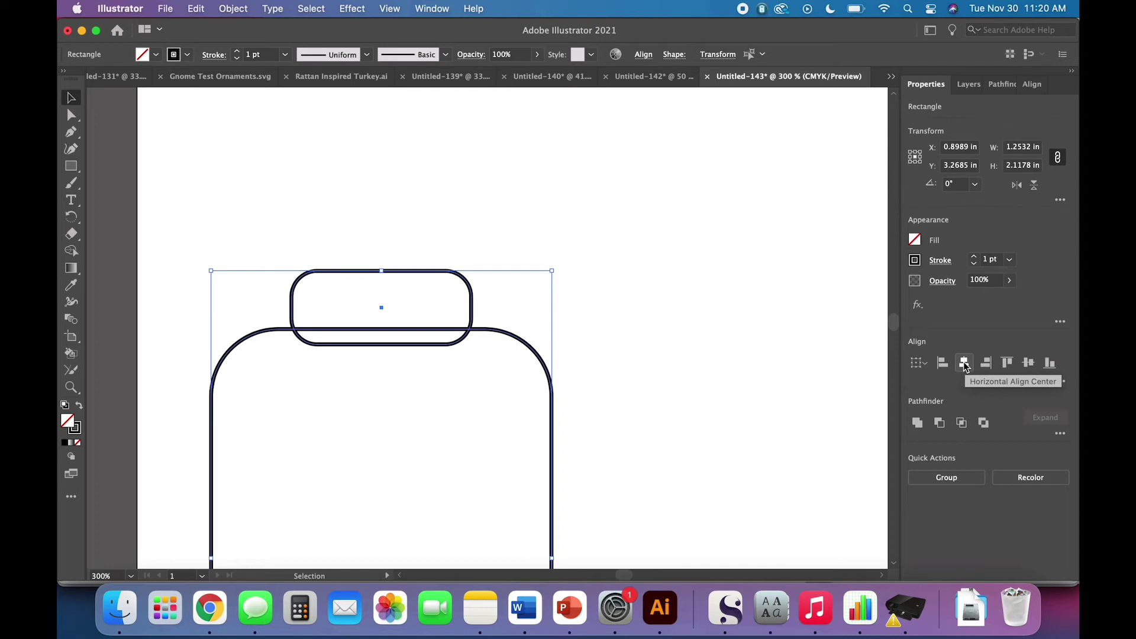
{"action": "left_click", "coordinate": [233, 8]}
{"action": "mouse_move", "coordinate": [236, 61]}
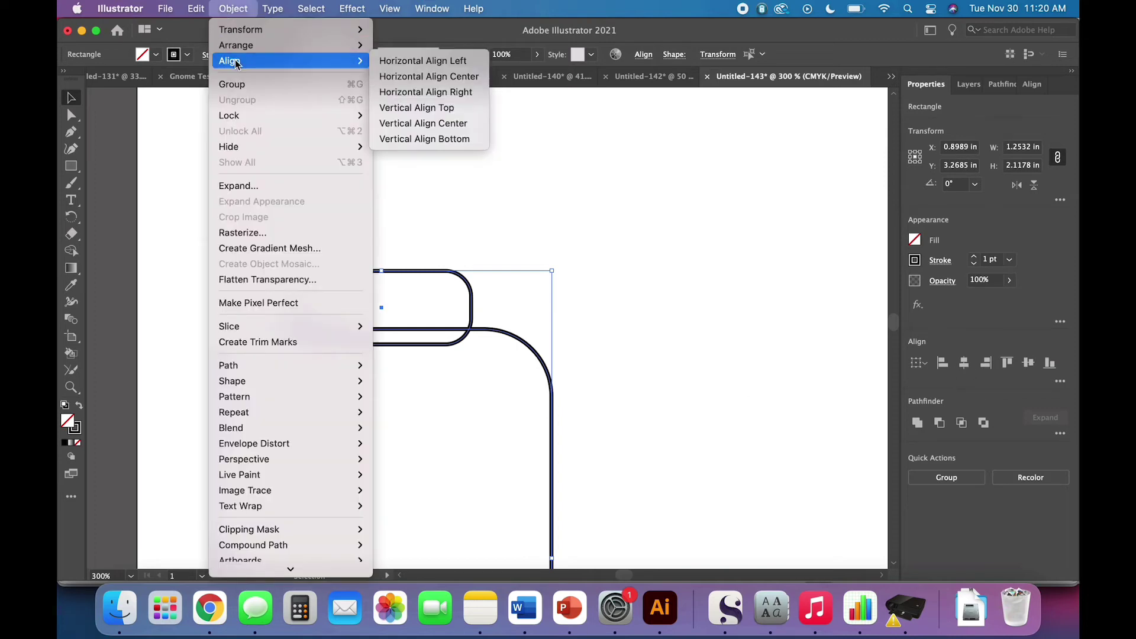
{"action": "key", "text": "Escape"}
{"action": "left_click", "coordinate": [311, 151]}
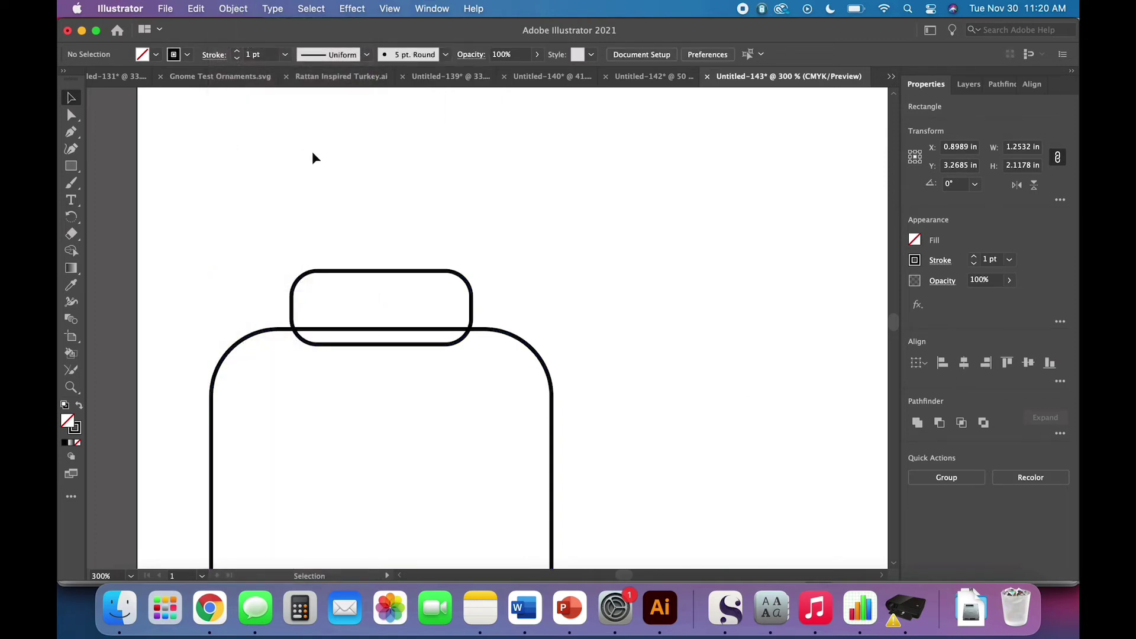
Nudge the small rounded rectangle down so its straight sides cross the top edge of the large one
{"action": "left_click", "coordinate": [332, 270]}
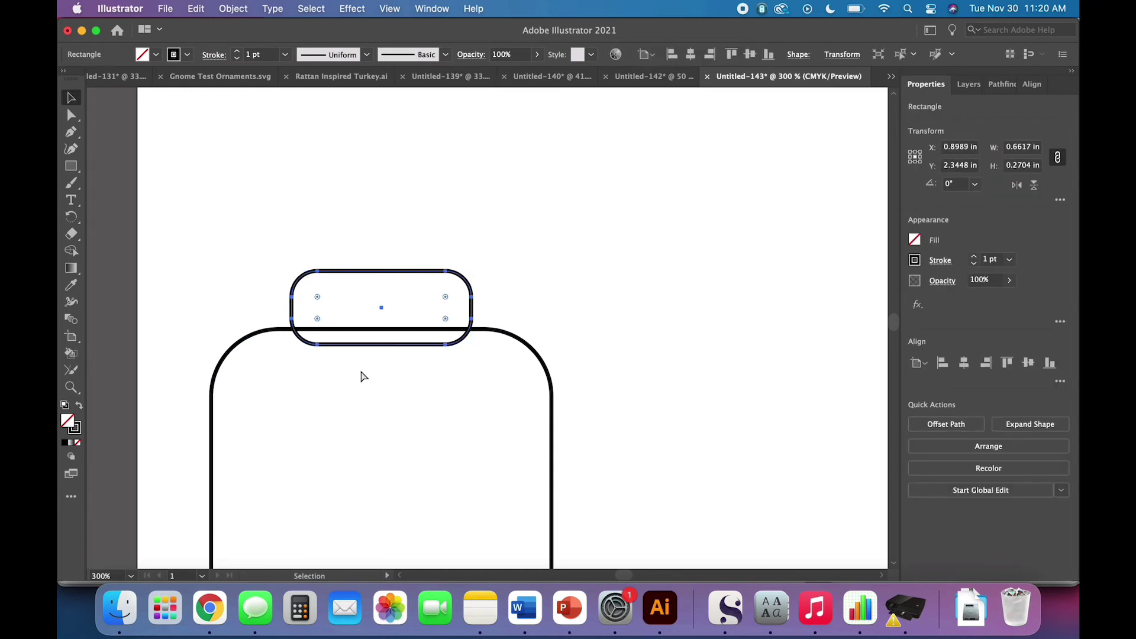
{"action": "key", "text": "super+equal"}
{"action": "key", "text": "super+equal"}
{"action": "key", "text": "super+equal"}
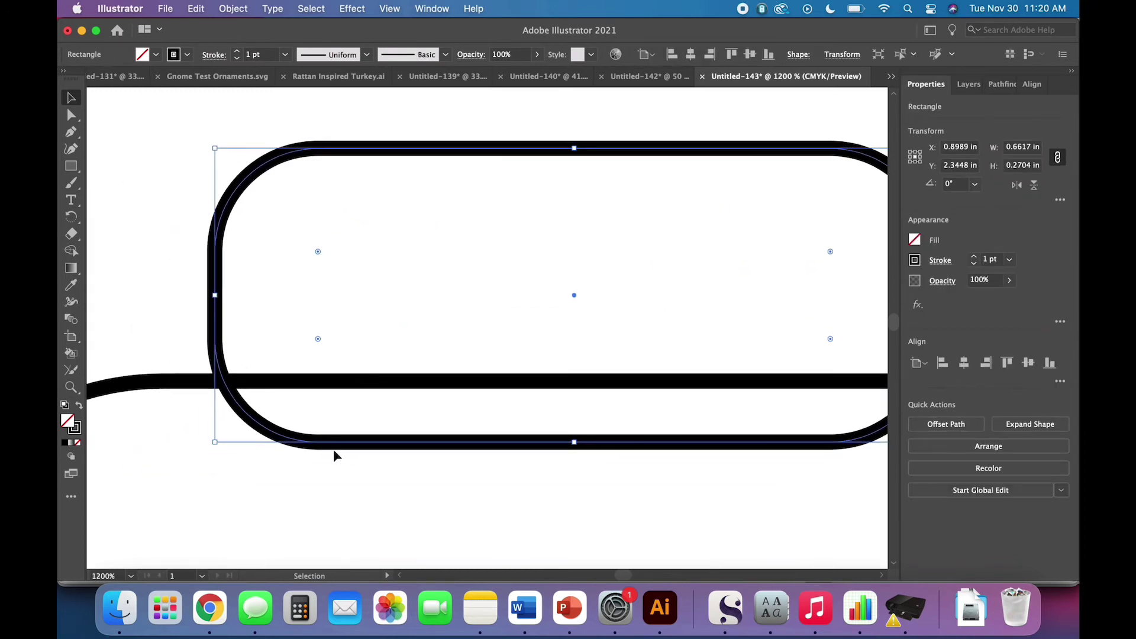
{"action": "scroll", "coordinate": [333, 449], "scroll_direction": "up", "scroll_amount": 1}
{"action": "key", "text": "Down"}
{"action": "key", "text": "Up"}
{"action": "key", "text": "Up"}
{"action": "key", "text": "Down"}
{"action": "key", "text": "Down"}
{"action": "key", "text": "Down"}
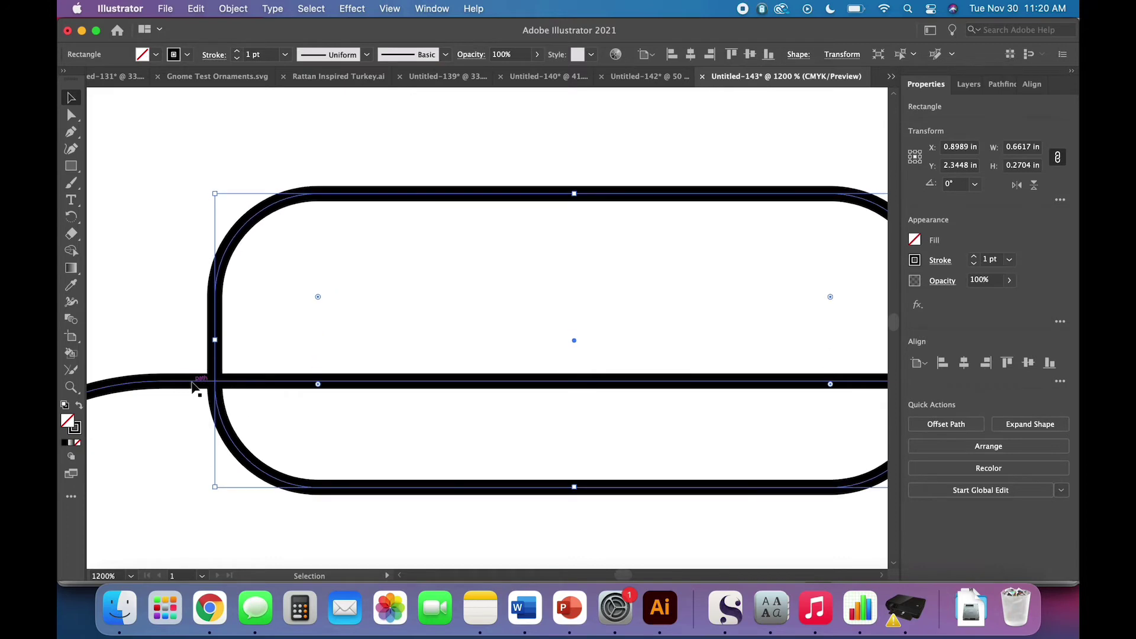
{"action": "left_click", "coordinate": [173, 457]}
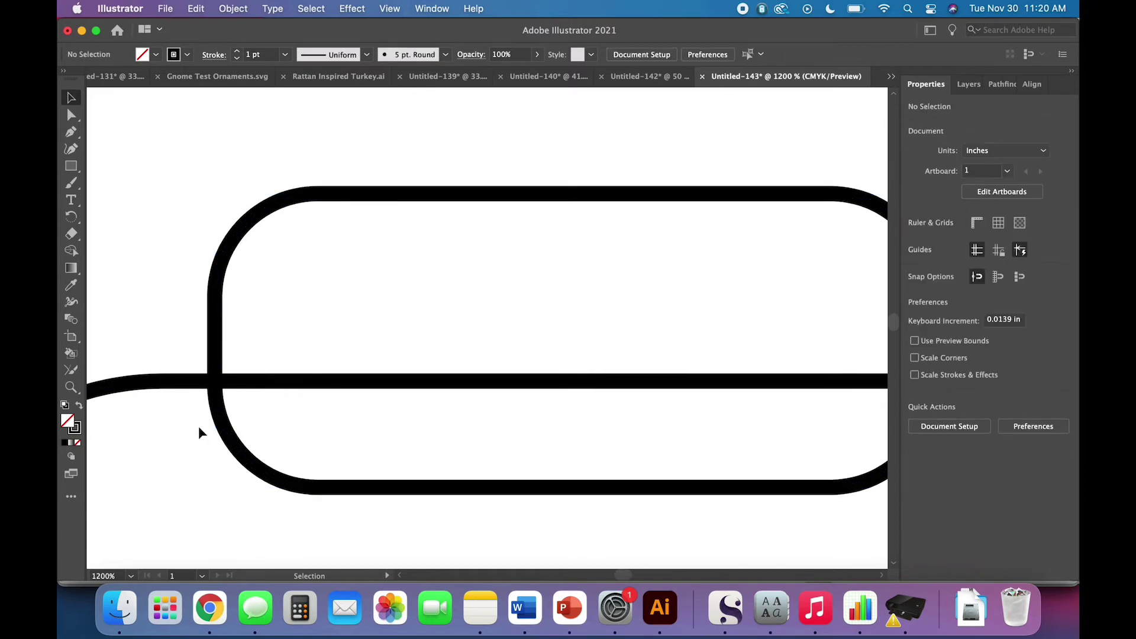
{"action": "scroll", "coordinate": [197, 426], "scroll_direction": "right", "scroll_amount": 2}
{"action": "key", "text": "super+minus"}
{"action": "key", "text": "super+minus"}
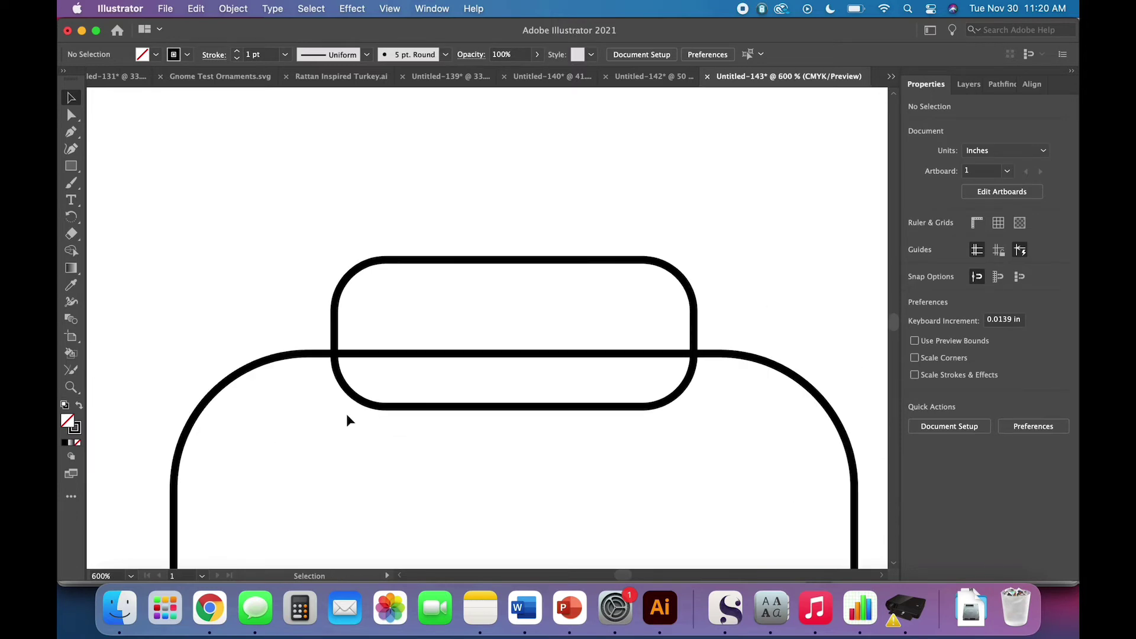
Narrow the small rounded rectangle to about 0.62 in wide and align it with the large one on their horizontal centres
{"action": "left_click", "coordinate": [338, 346]}
{"action": "left_click_drag", "start_coordinate": [330, 332], "coordinate": [599, 422]}
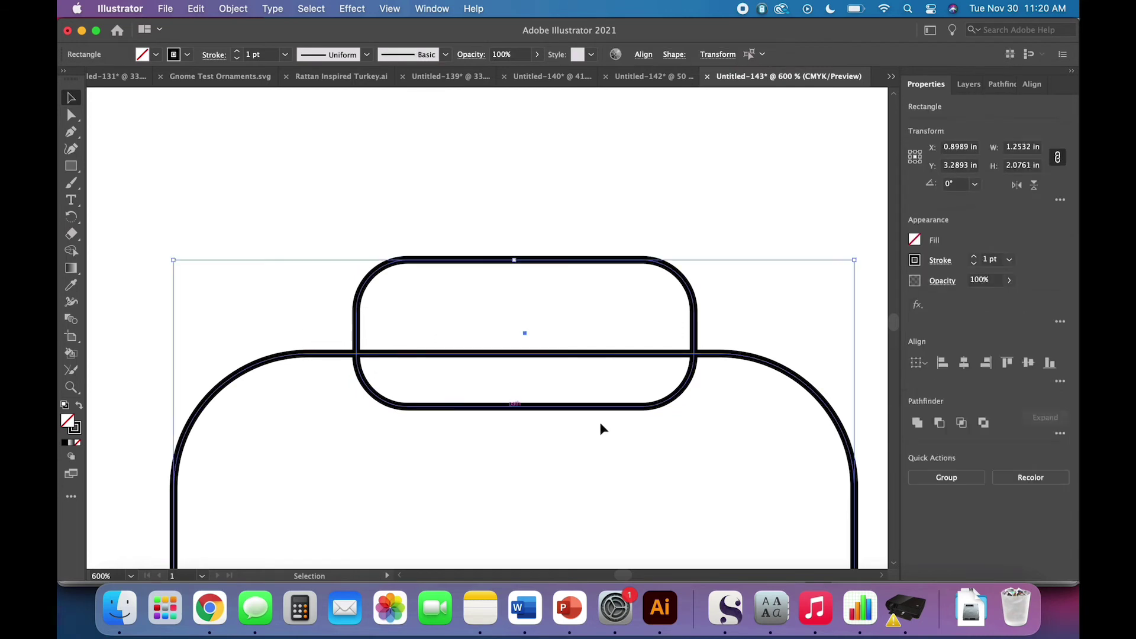
{"action": "left_click", "coordinate": [962, 368]}
{"action": "left_click", "coordinate": [616, 226]}
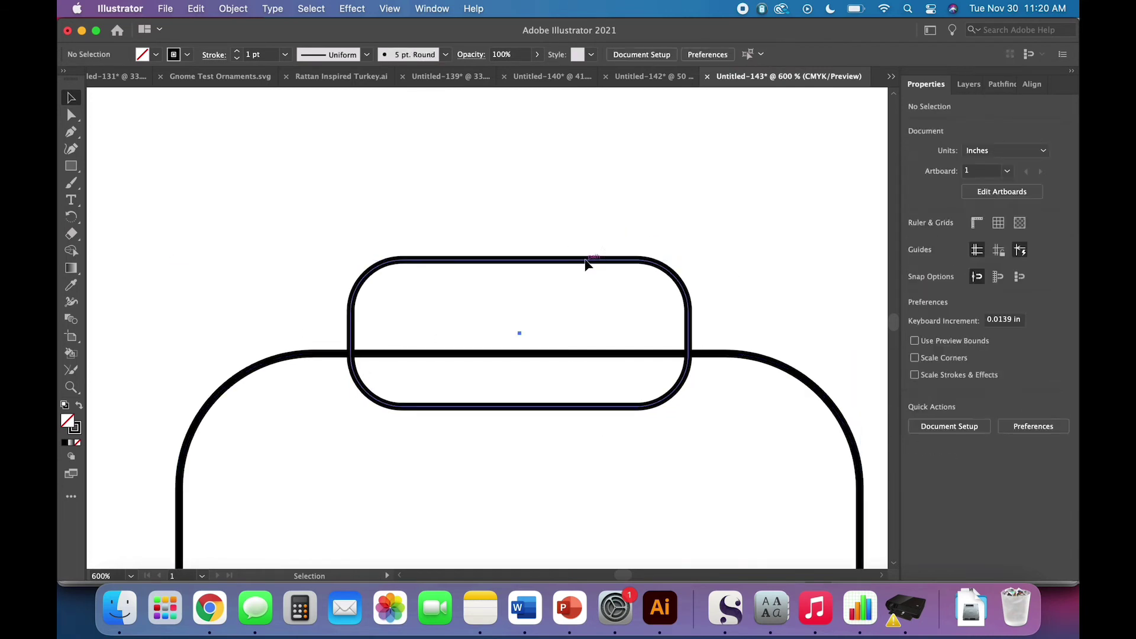
Duplicate the small rounded rectangle, narrow the copy to about 0.40 in and place it overlapping the original's top edge
{"action": "left_click", "coordinate": [586, 261]}
{"action": "key", "text": "super+c"}
{"action": "key", "text": "super+v"}
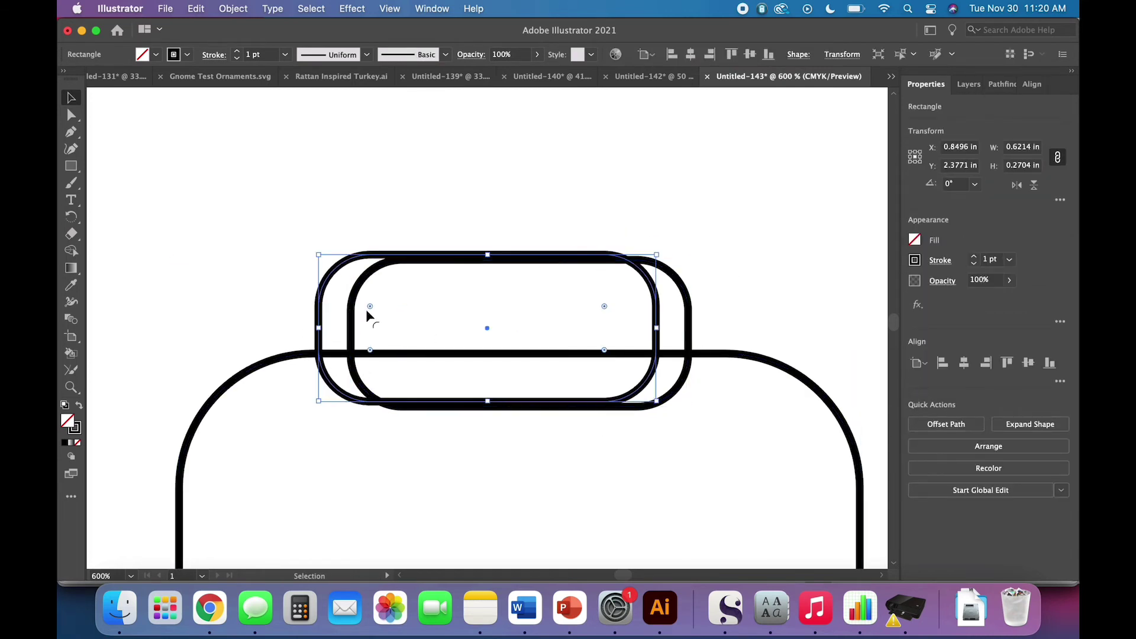
{"action": "left_click_drag", "start_coordinate": [320, 342], "coordinate": [480, 252]}
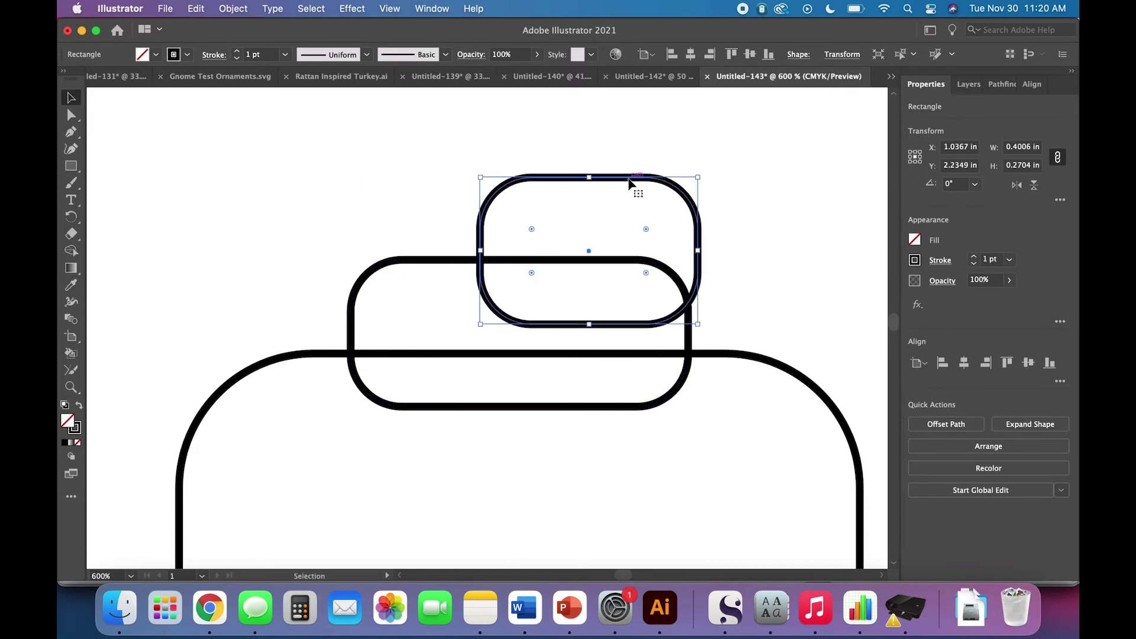
{"action": "left_click_drag", "start_coordinate": [630, 184], "coordinate": [558, 188]}
Align the three rounded rectangles on their horizontal centres and unite them into one tiered shape
{"action": "left_click_drag", "start_coordinate": [346, 208], "coordinate": [554, 445]}
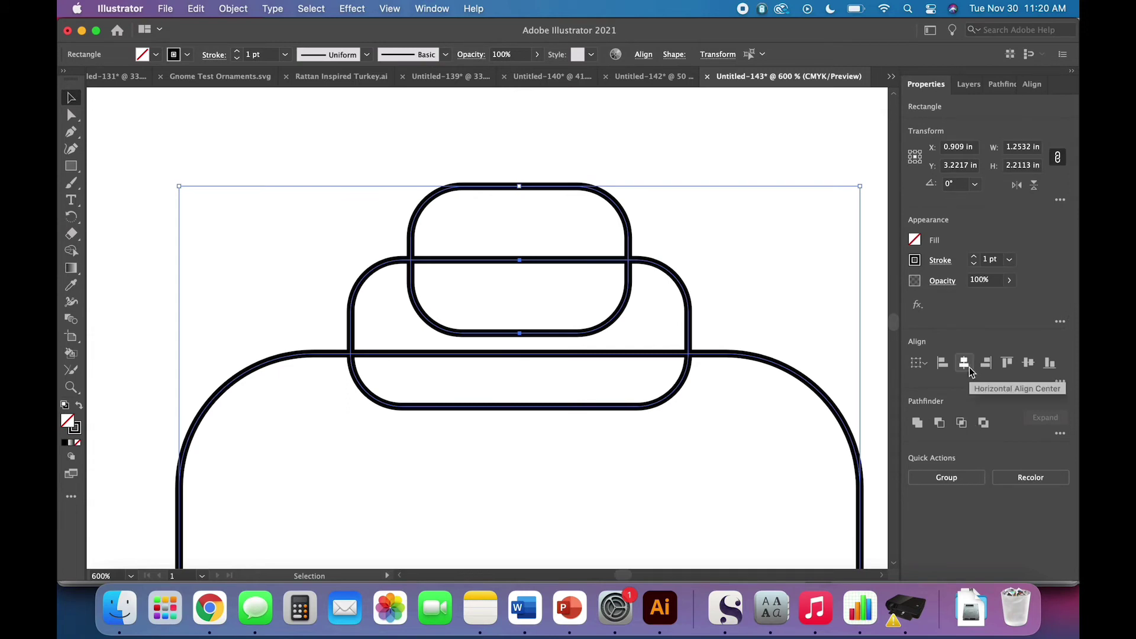
{"action": "left_click", "coordinate": [917, 427]}
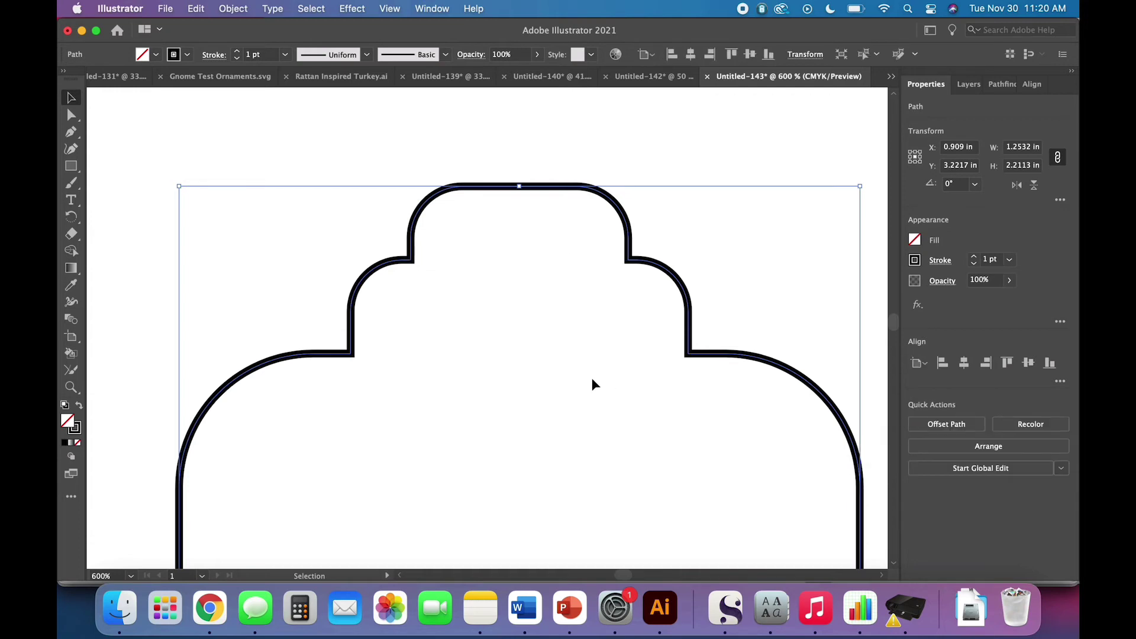
{"action": "left_click", "coordinate": [592, 379]}
Copy the black 0.25 in ring and place the duplicate centred on the top edge of the tiered shape
{"action": "key", "text": "super+minus"}
{"action": "key", "text": "super+minus"}
{"action": "key", "text": "super+minus"}
{"action": "key", "text": "super+minus"}
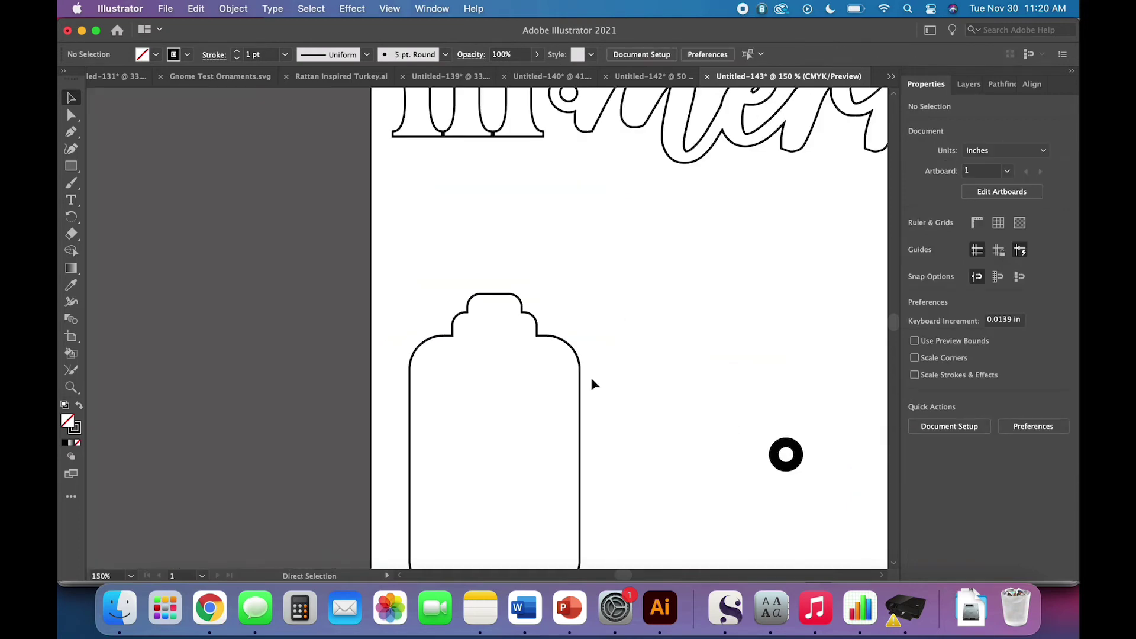
{"action": "scroll", "coordinate": [627, 414], "scroll_direction": "down", "scroll_amount": 1}
{"action": "left_click", "coordinate": [688, 448]}
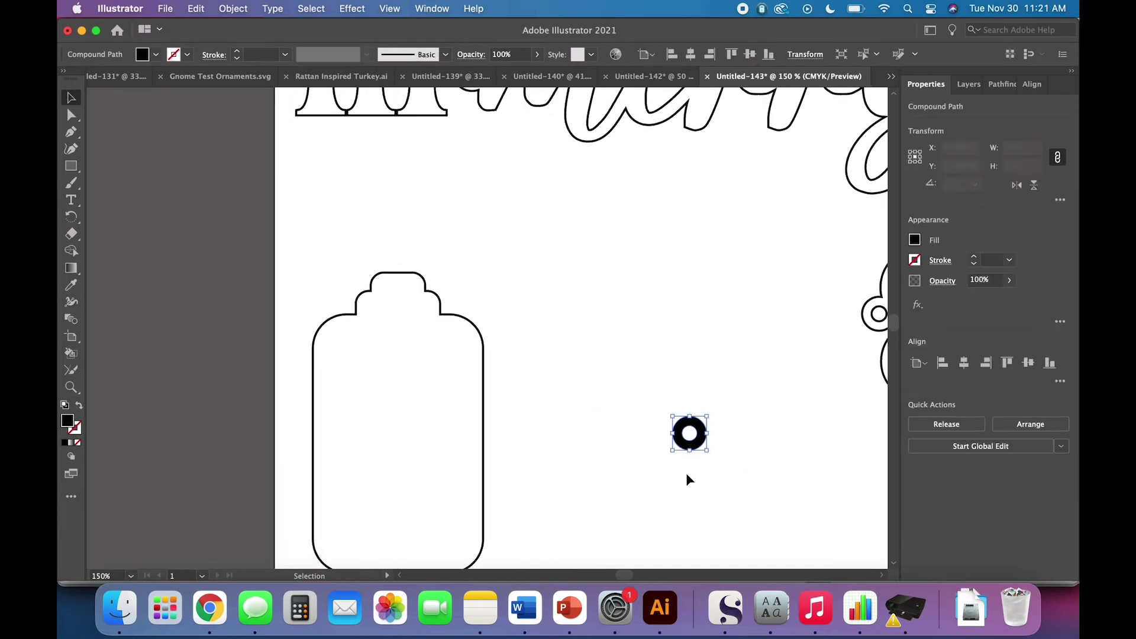
{"action": "key", "text": "super+c"}
{"action": "key", "text": "super+v"}
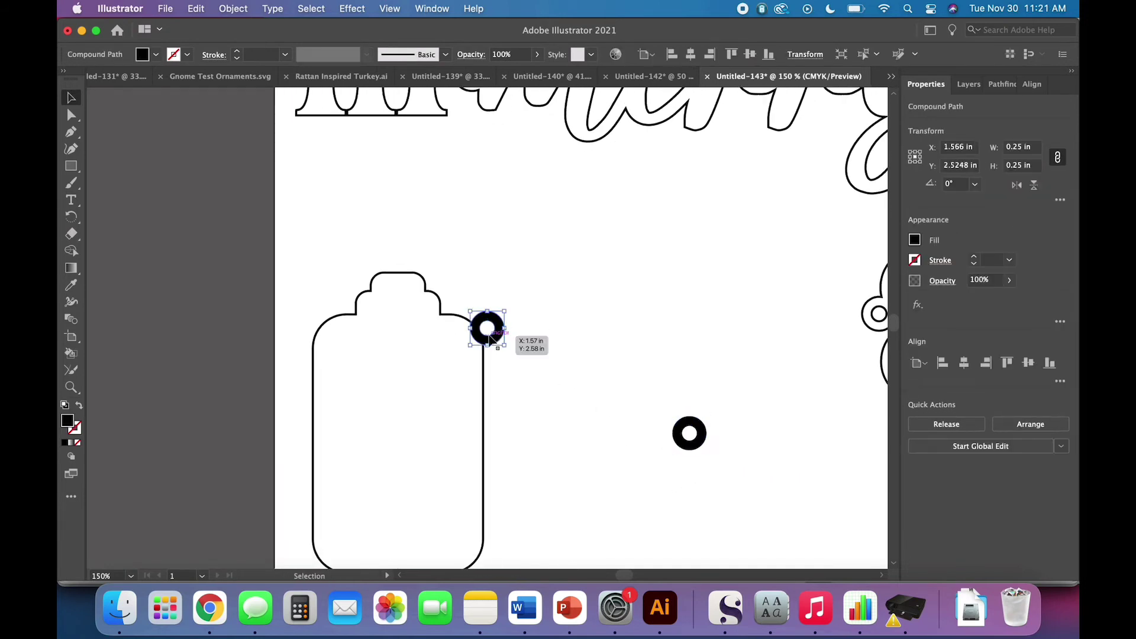
{"action": "left_click_drag", "start_coordinate": [489, 339], "coordinate": [400, 272]}
Shift the ring slightly down so it overlaps more of the tiered shape's top edge
{"action": "key", "text": "super+equal"}
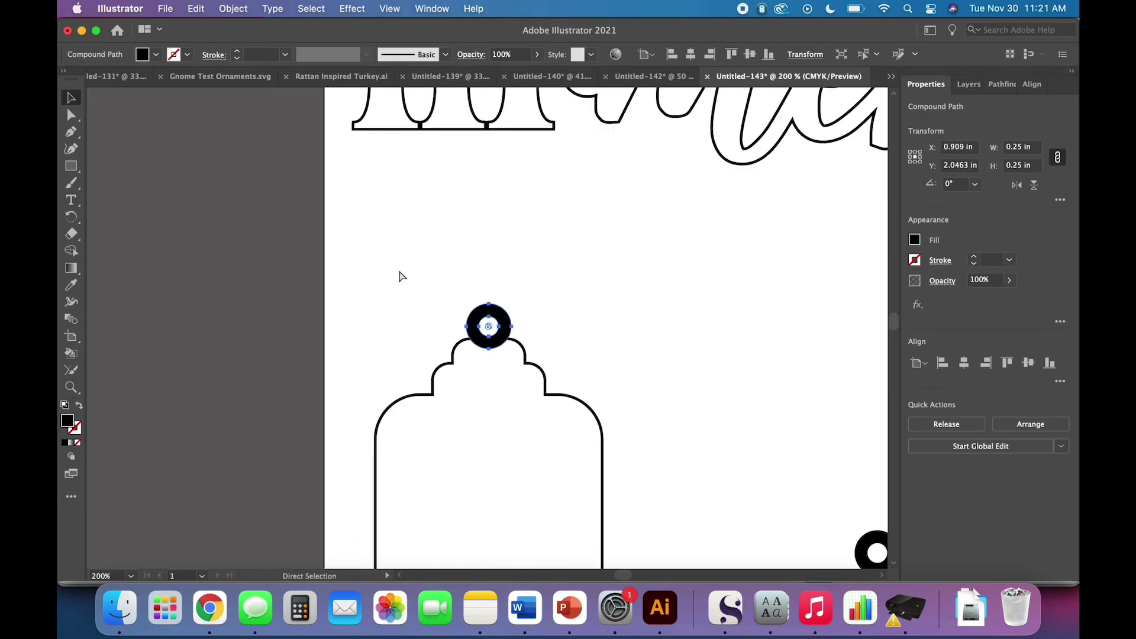
{"action": "key", "text": "super+equal"}
{"action": "key", "text": "super+equal"}
{"action": "key", "text": "super+equal"}
{"action": "left_click_drag", "start_coordinate": [502, 393], "coordinate": [499, 396]}
{"action": "left_click", "coordinate": [684, 355]}
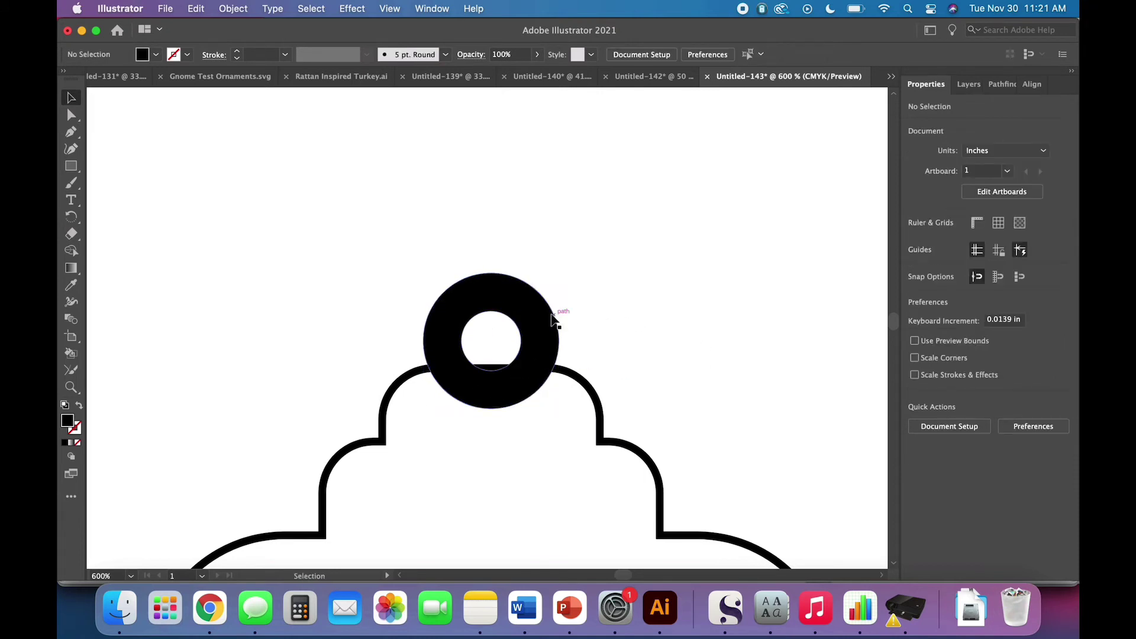
{"action": "left_click_drag", "start_coordinate": [544, 318], "coordinate": [541, 324]}
Unite the ring with the tiered shape and swap fill and stroke to leave a black outline
{"action": "left_click_drag", "start_coordinate": [337, 288], "coordinate": [545, 468]}
{"action": "left_click", "coordinate": [917, 423]}
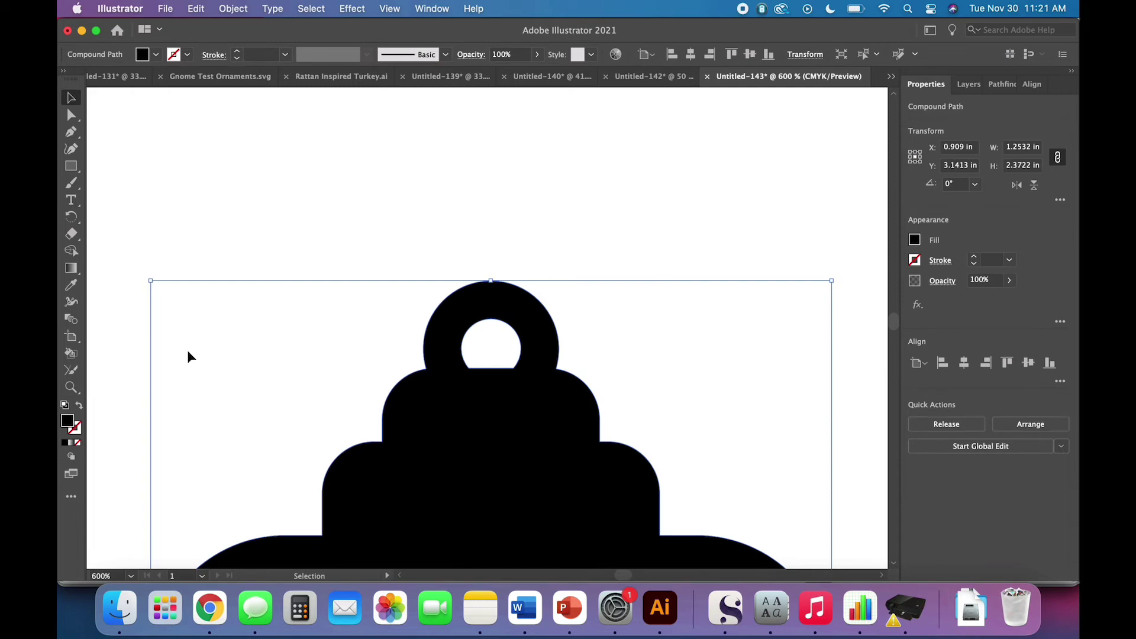
{"action": "left_click", "coordinate": [78, 406]}
{"action": "left_click", "coordinate": [241, 305]}
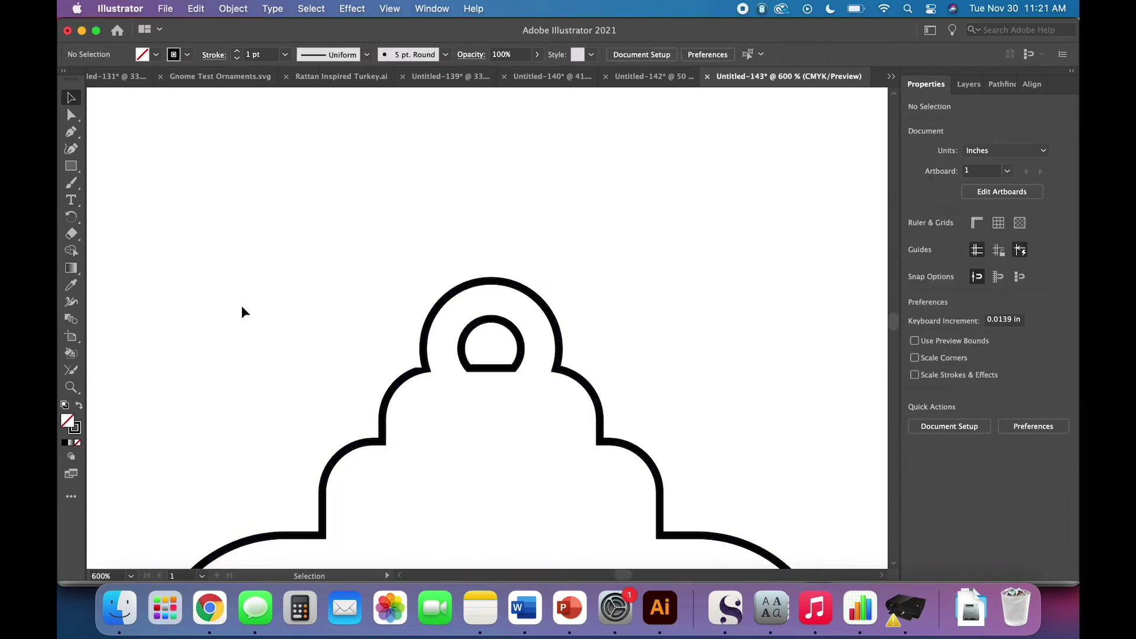
Rotate the tag charm 90° and move it directly below the "m" and "merry" charms
{"action": "key", "text": "super+minus"}
{"action": "key", "text": "super+minus"}
{"action": "key", "text": "super+minus"}
{"action": "key", "text": "super+minus"}
{"action": "scroll", "coordinate": [661, 388], "scroll_direction": "down", "scroll_amount": 5}
{"action": "scroll", "coordinate": [660, 388], "scroll_direction": "right", "scroll_amount": 2}
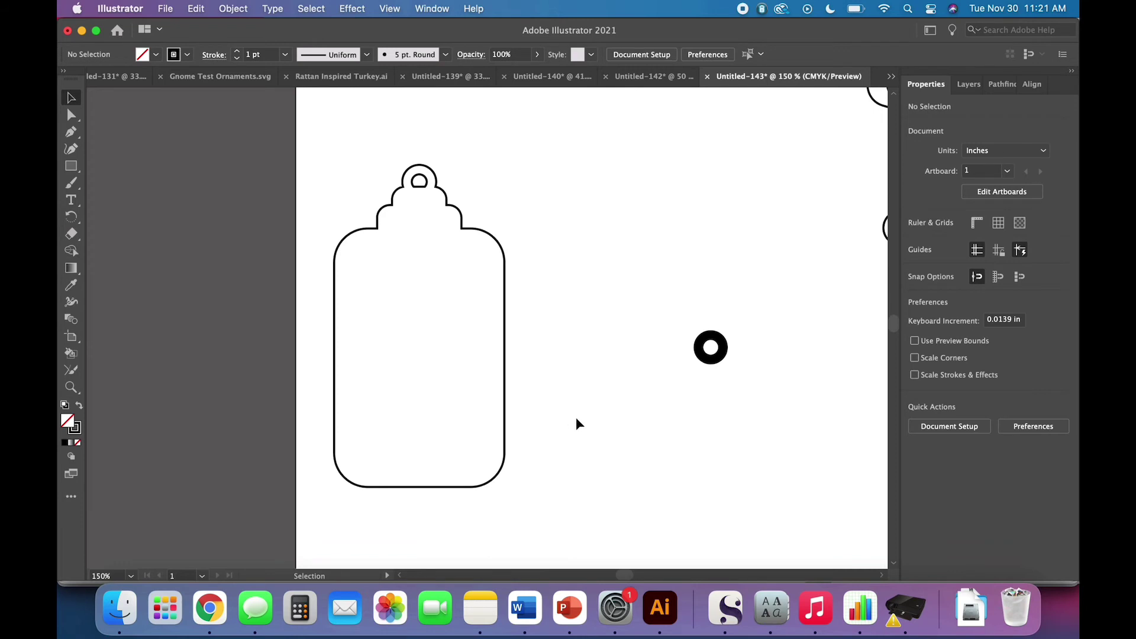
{"action": "key", "text": "super+minus"}
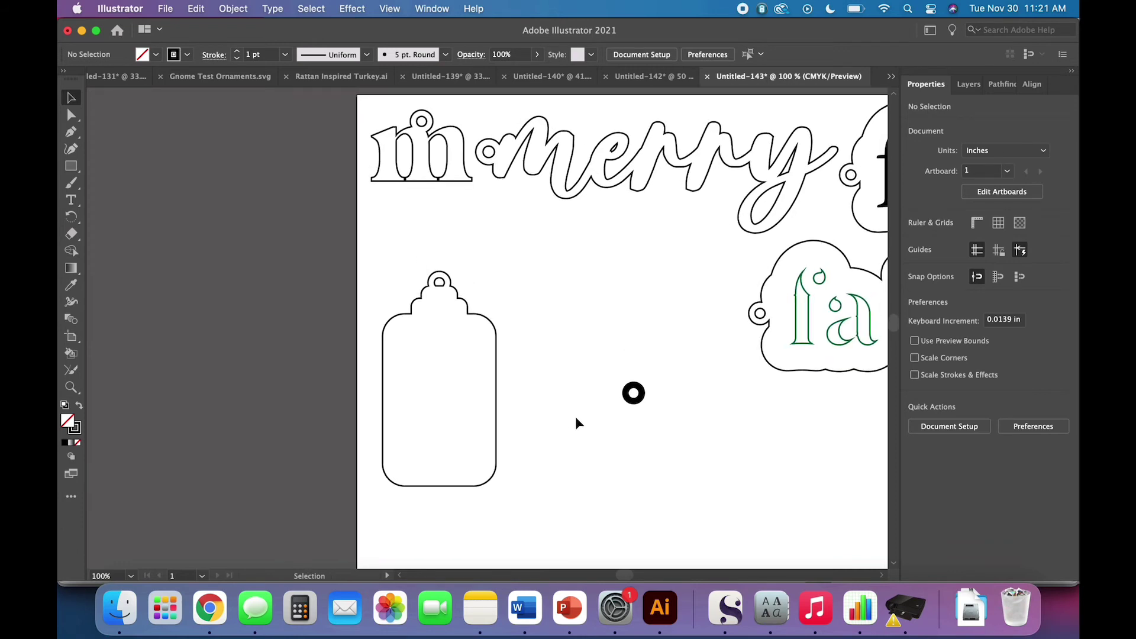
{"action": "left_click", "coordinate": [497, 421]}
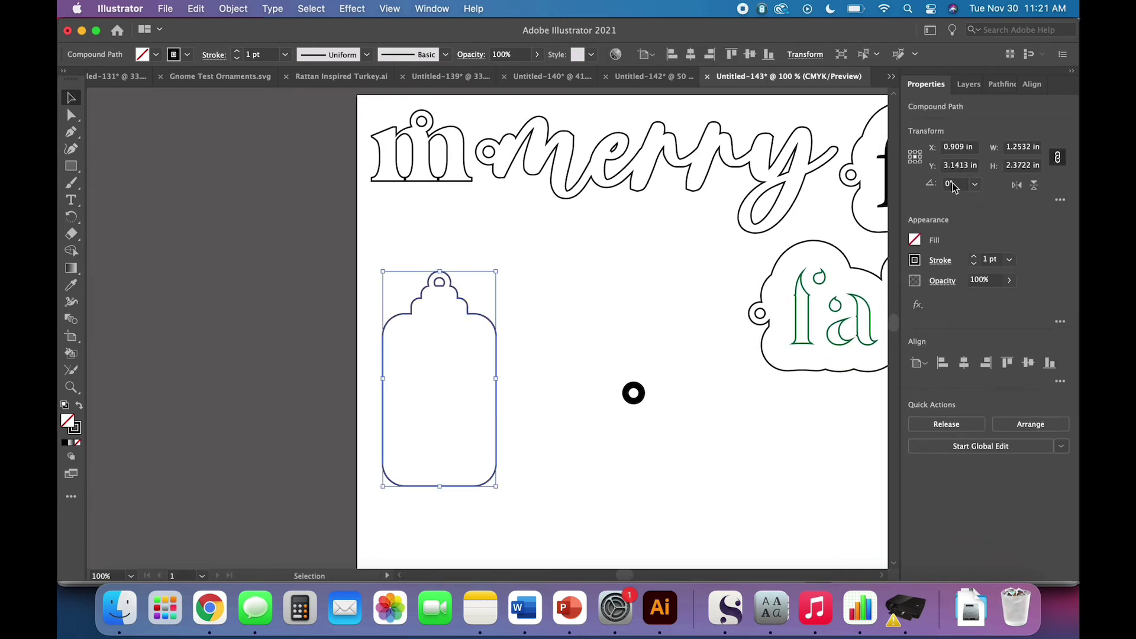
{"action": "left_click", "coordinate": [950, 185]}
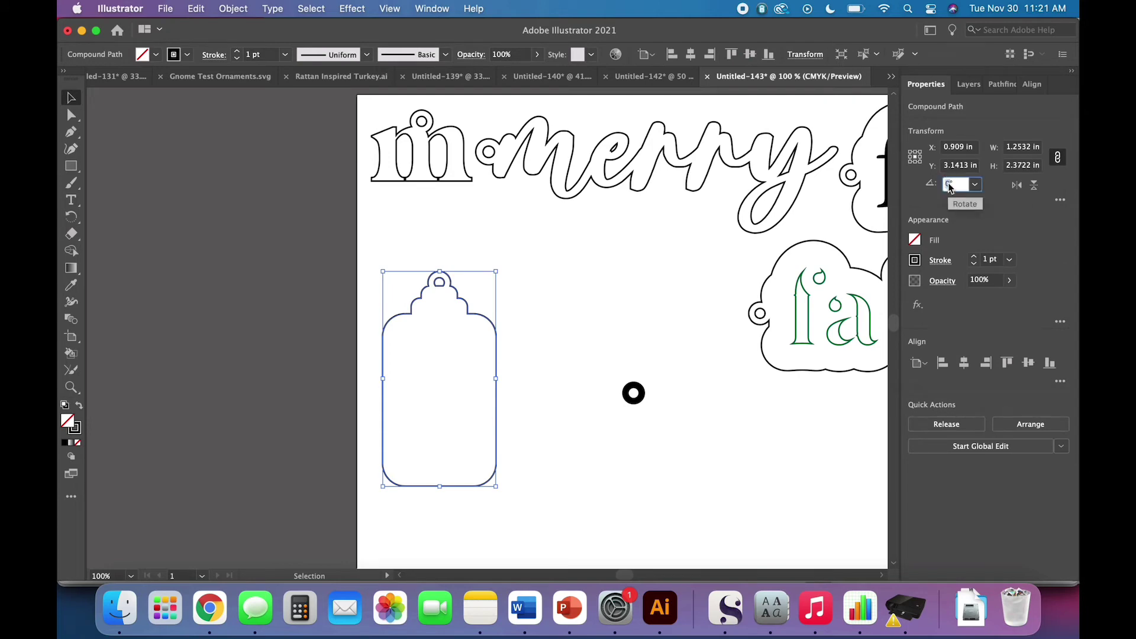
{"action": "type", "text": "90"}
{"action": "key", "text": "Return"}
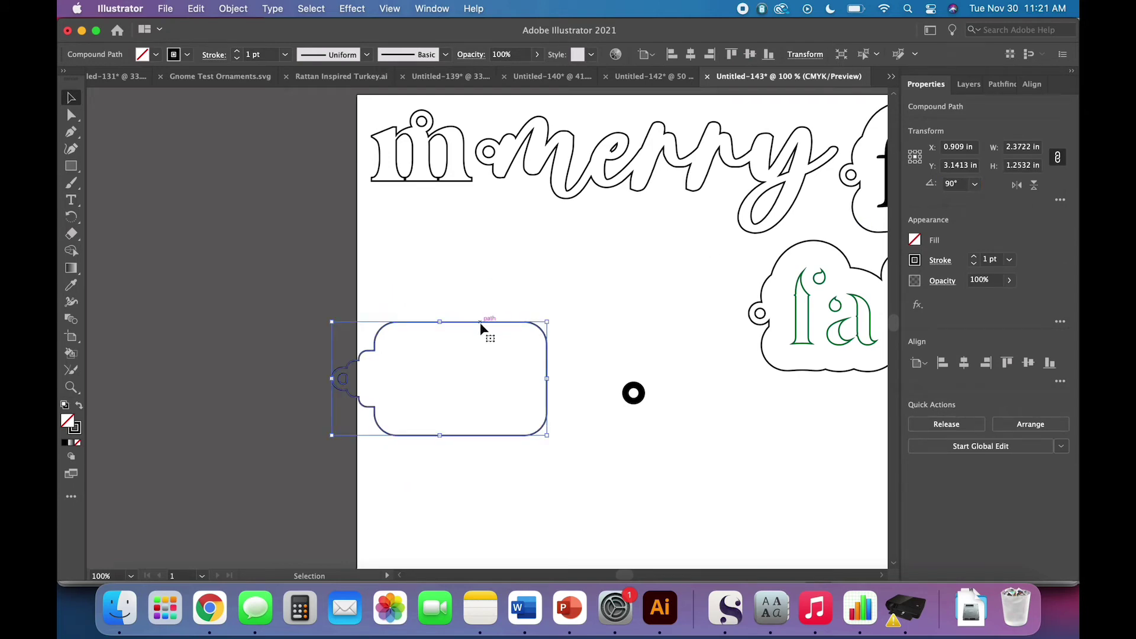
{"action": "left_click_drag", "start_coordinate": [481, 322], "coordinate": [518, 216]}
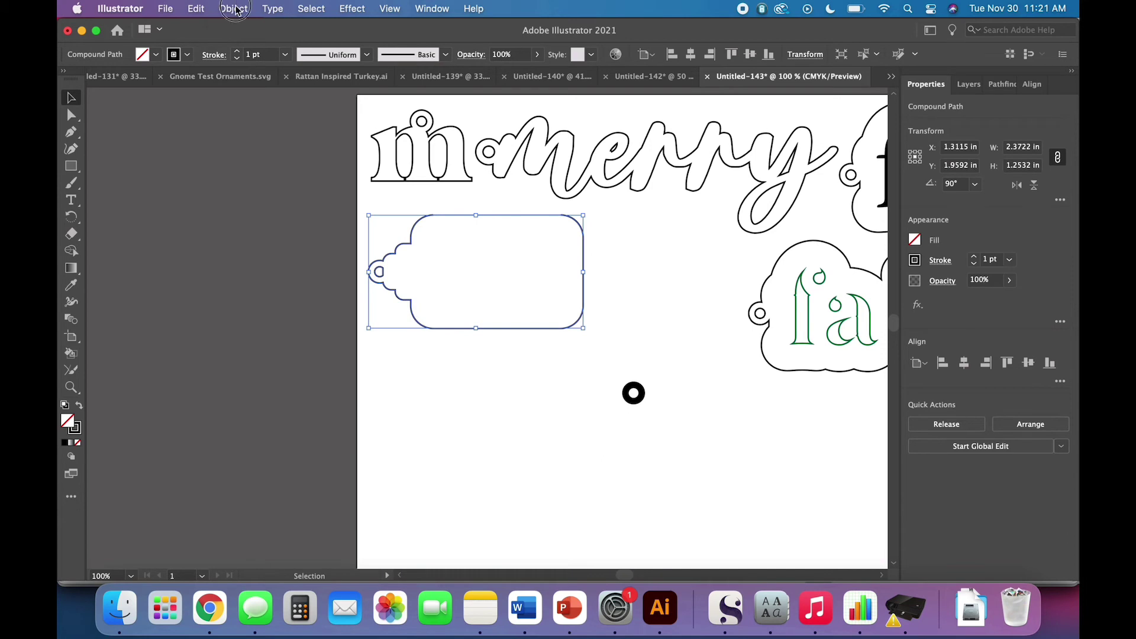
{"action": "left_click", "coordinate": [236, 11]}
{"action": "mouse_move", "coordinate": [238, 33]}
{"action": "left_click", "coordinate": [406, 269]}
{"action": "left_click", "coordinate": [448, 388]}
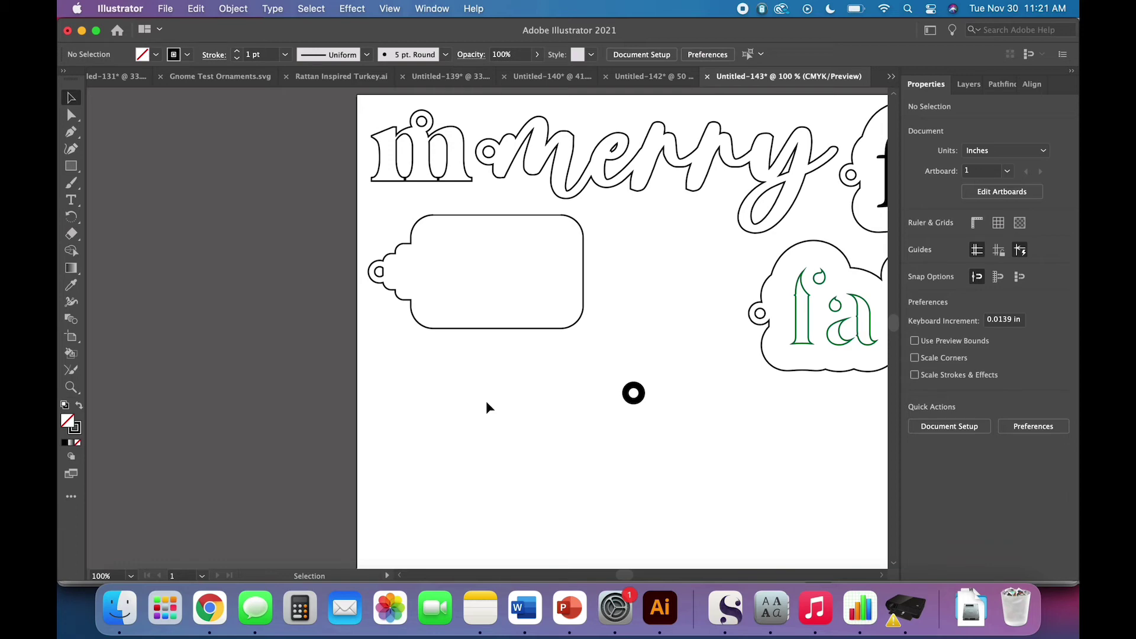
Add a first name as text inside the tag charm and set its font to Kindred Regular
{"action": "scroll", "coordinate": [476, 413], "scroll_direction": "right", "scroll_amount": 5}
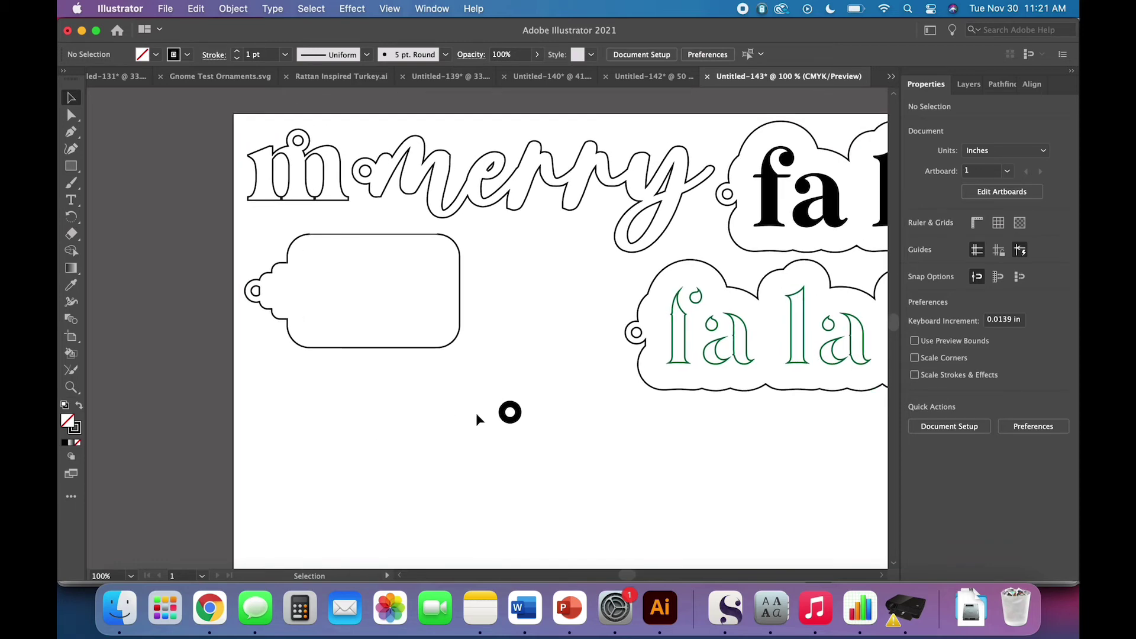
{"action": "left_click", "coordinate": [70, 199]}
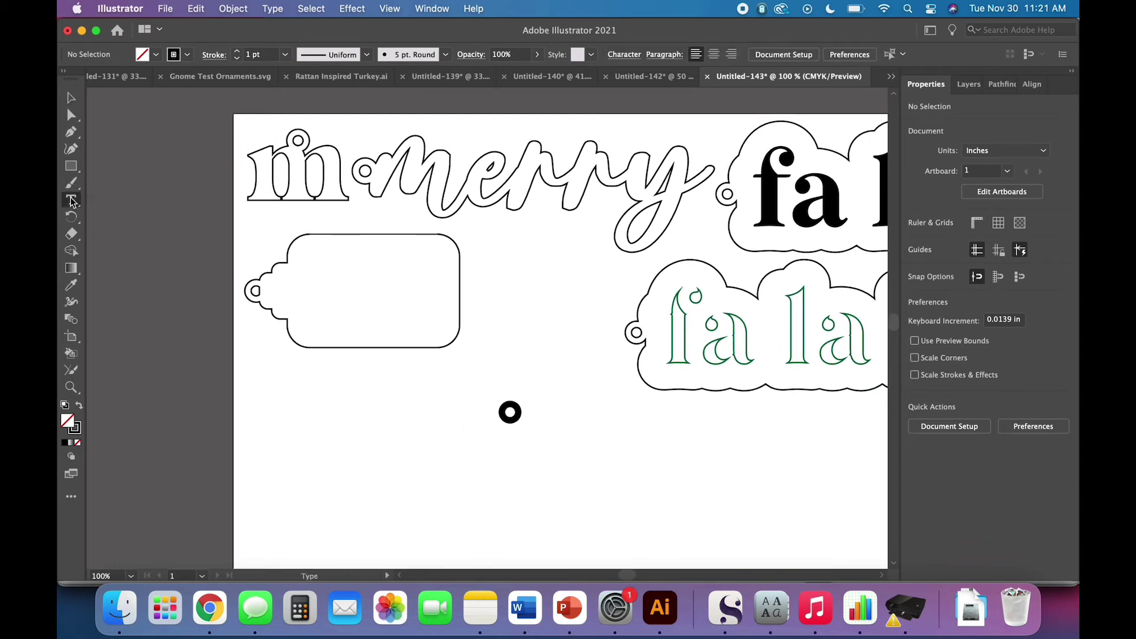
{"action": "left_click", "coordinate": [329, 297]}
{"action": "type", "text": "kar"}
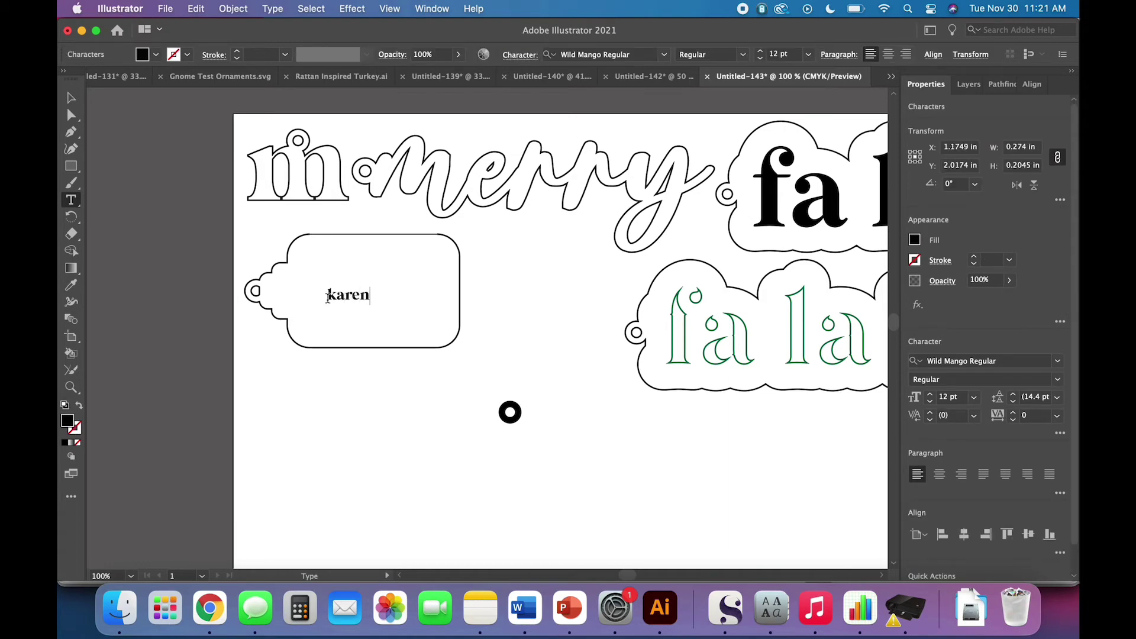
{"action": "type", "text": "en"}
{"action": "double_click", "coordinate": [329, 295]}
{"action": "left_click", "coordinate": [664, 55]}
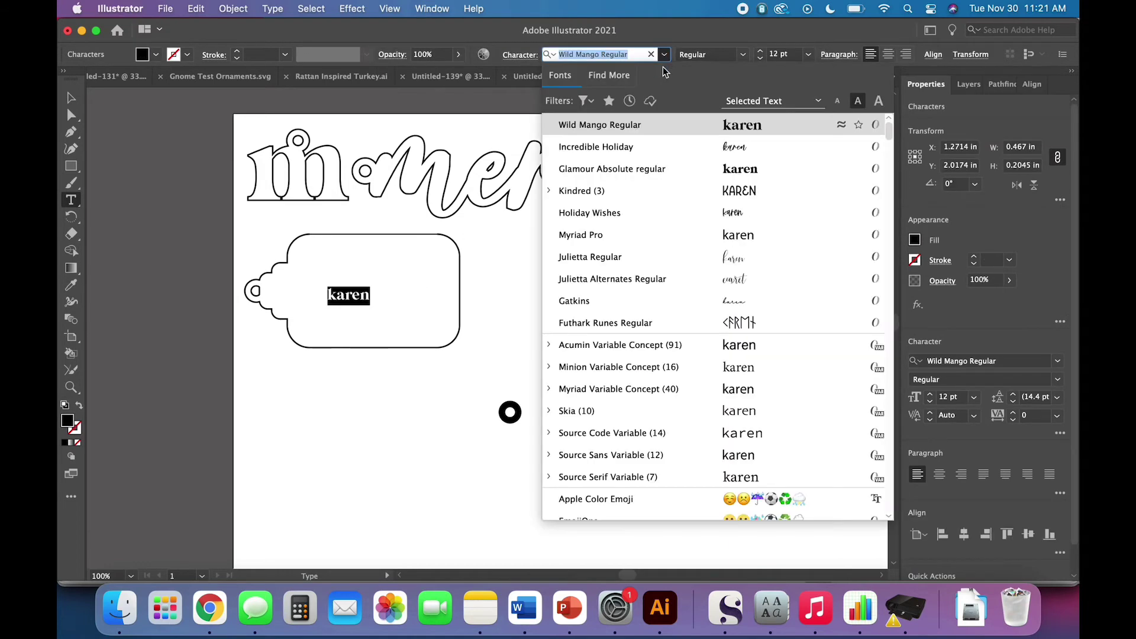
{"action": "left_click", "coordinate": [646, 191]}
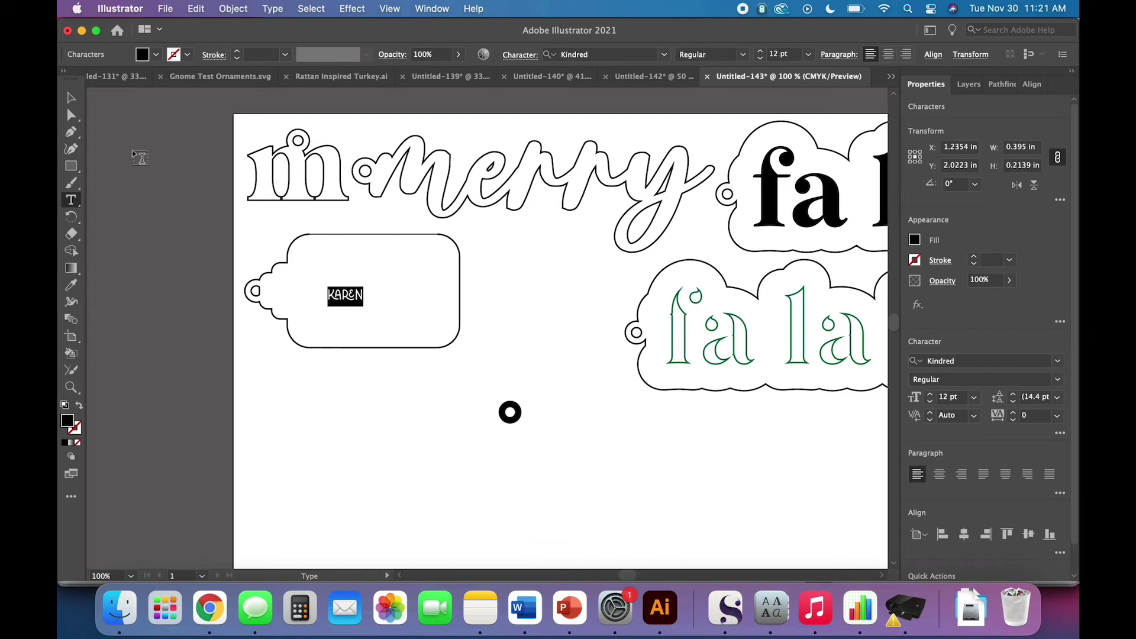
{"action": "key", "text": "Escape"}
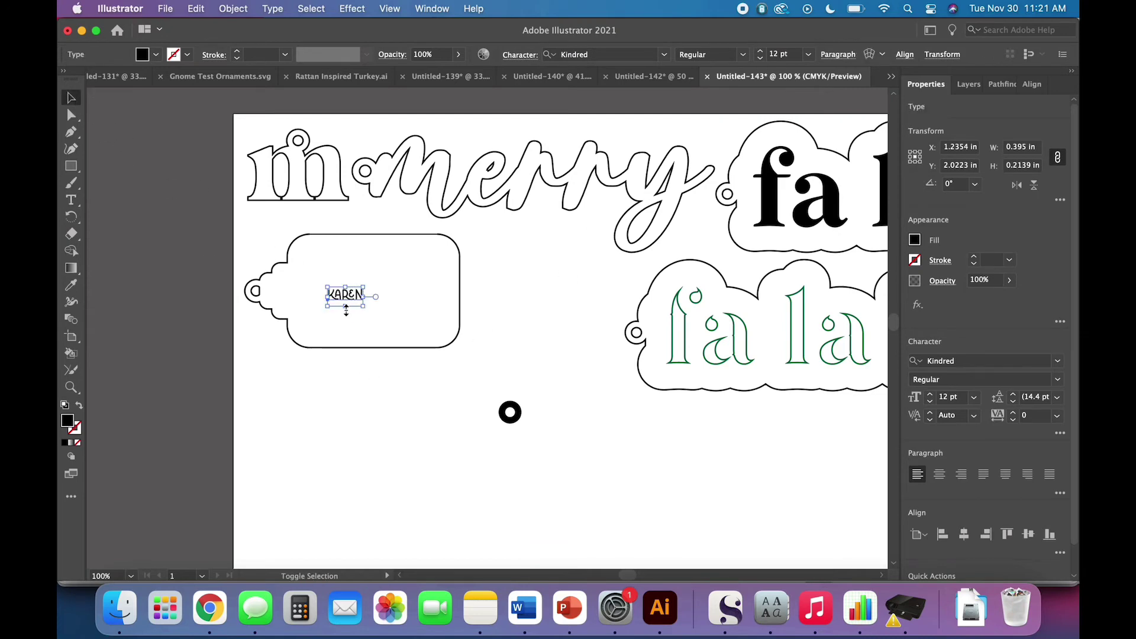
Enlarge the name to about 49 pt and position it in the middle of the tag's wide body
{"action": "left_click_drag", "start_coordinate": [346, 306], "coordinate": [350, 372]}
{"action": "scroll", "coordinate": [350, 372], "scroll_direction": "down", "scroll_amount": 2}
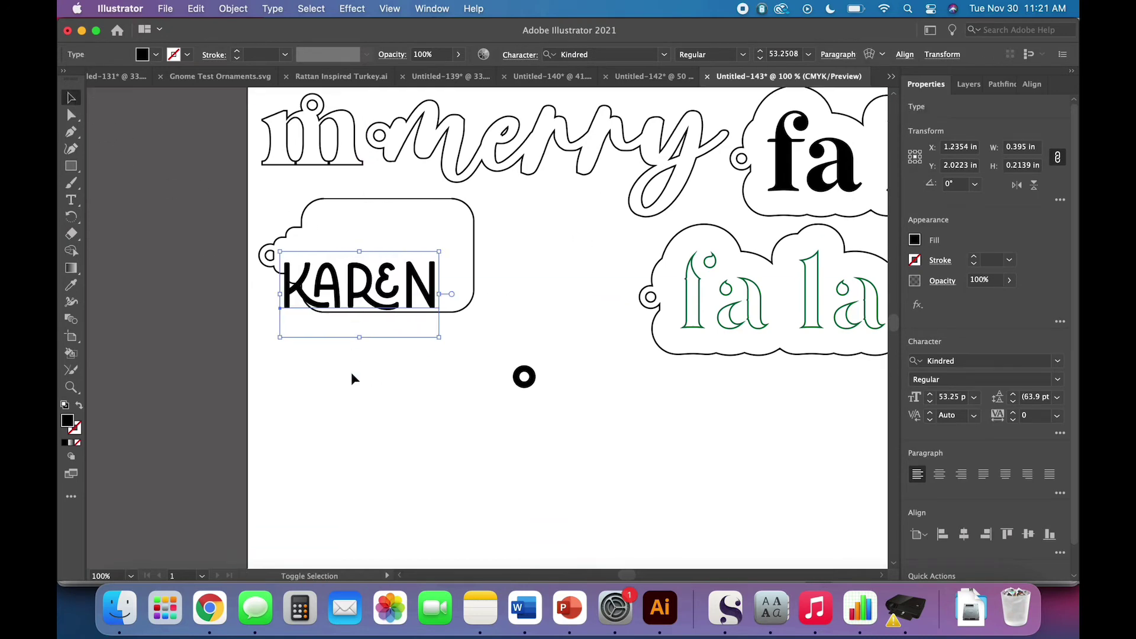
{"action": "left_click", "coordinate": [417, 427]}
{"action": "left_click_drag", "start_coordinate": [375, 295], "coordinate": [400, 259]}
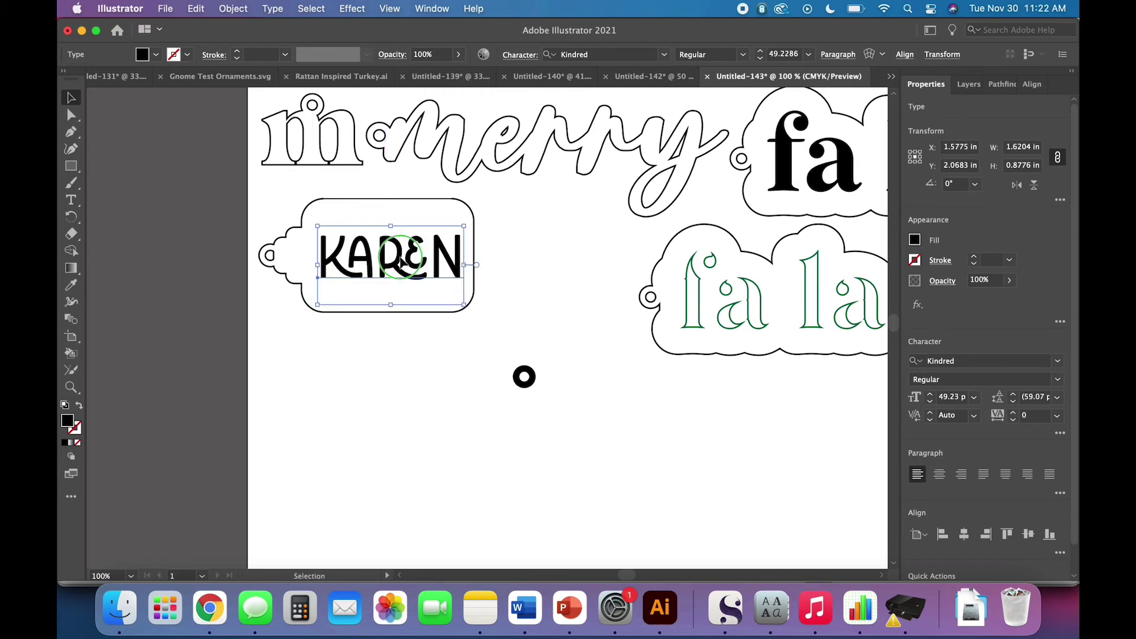
Convert the name text on the tag to outlines
{"action": "right_click", "coordinate": [399, 247]}
{"action": "left_click", "coordinate": [448, 367]}
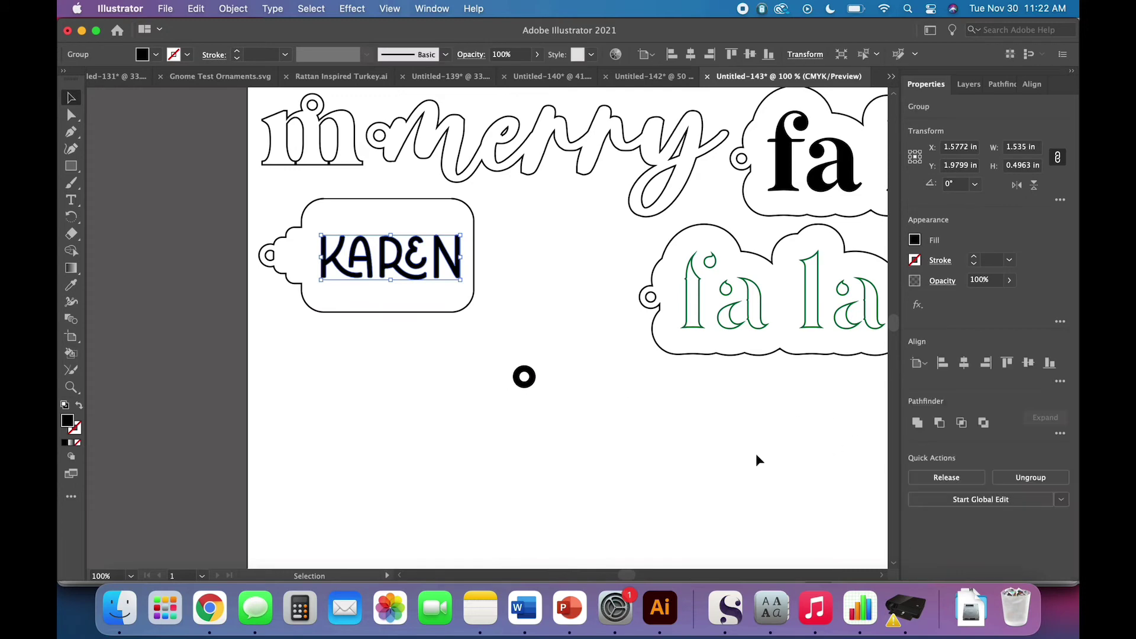
{"action": "left_click", "coordinate": [414, 402]}
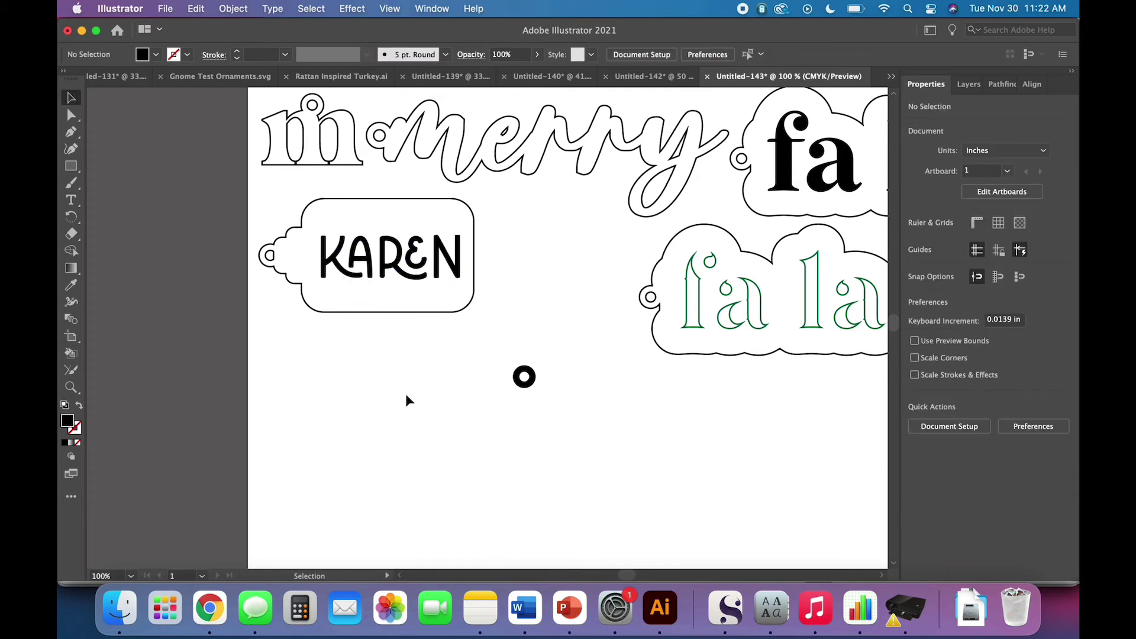
Try to align the outlined name and the tag on their horizontal centres
{"action": "key", "text": "super+equal"}
{"action": "key", "text": "super+equal"}
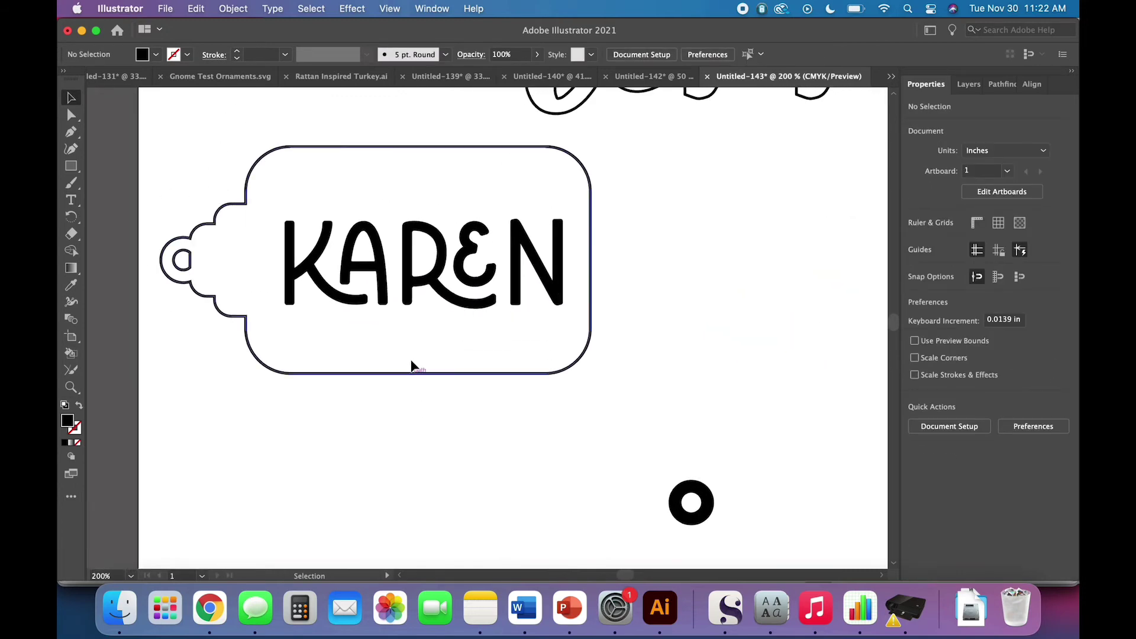
{"action": "left_click_drag", "start_coordinate": [491, 436], "coordinate": [272, 248]}
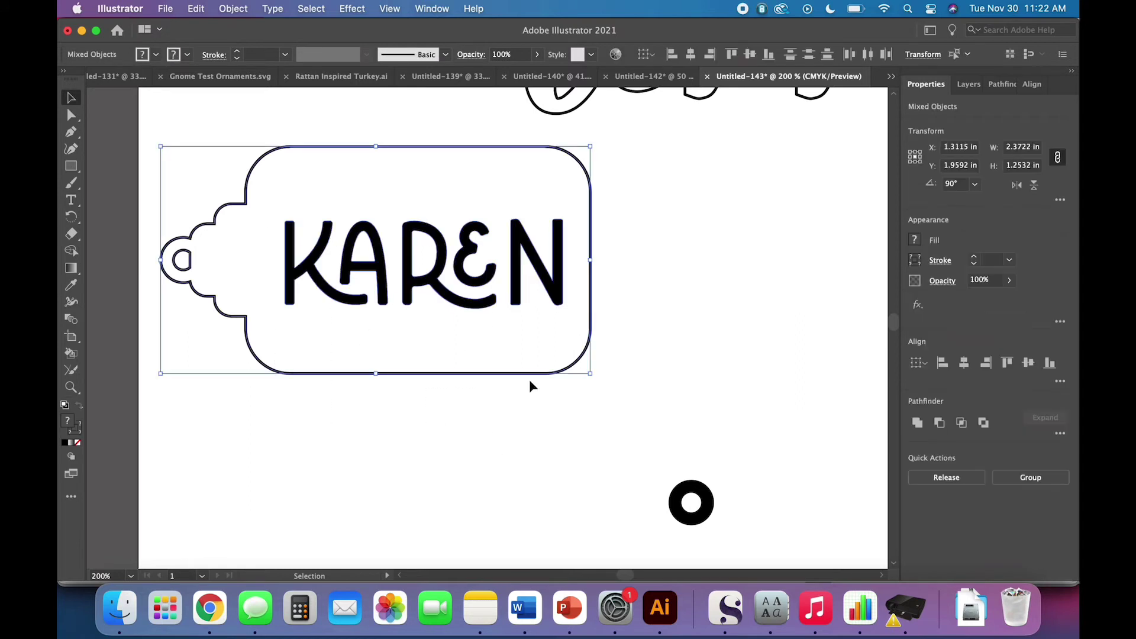
{"action": "left_click", "coordinate": [963, 363]}
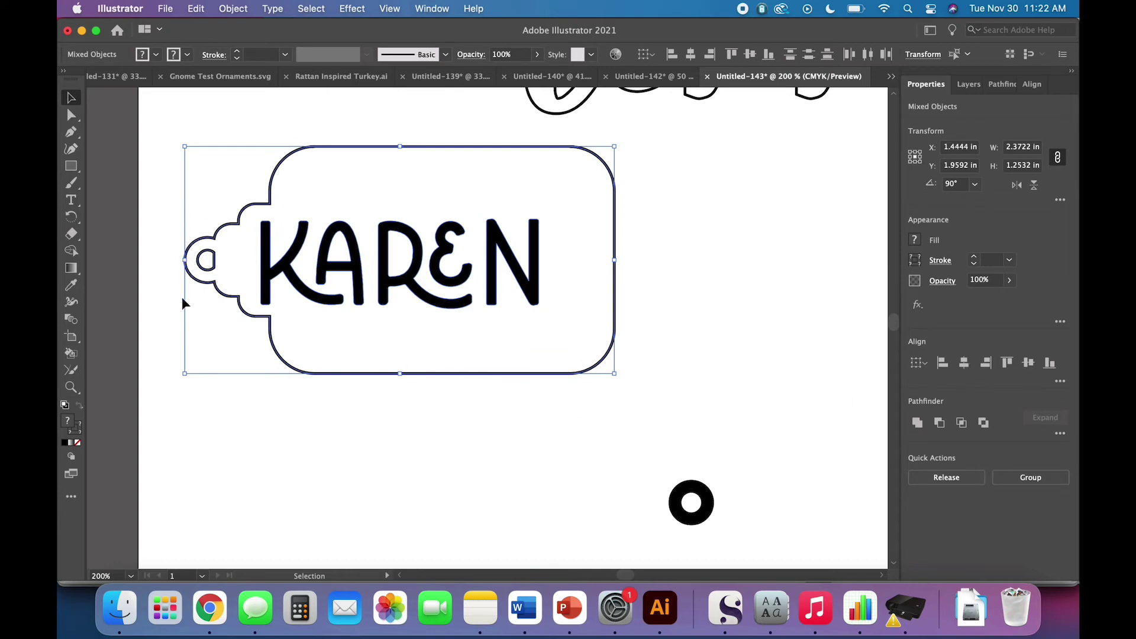
{"action": "left_click_drag", "start_coordinate": [394, 355], "coordinate": [396, 371]}
{"action": "left_click", "coordinate": [409, 437]}
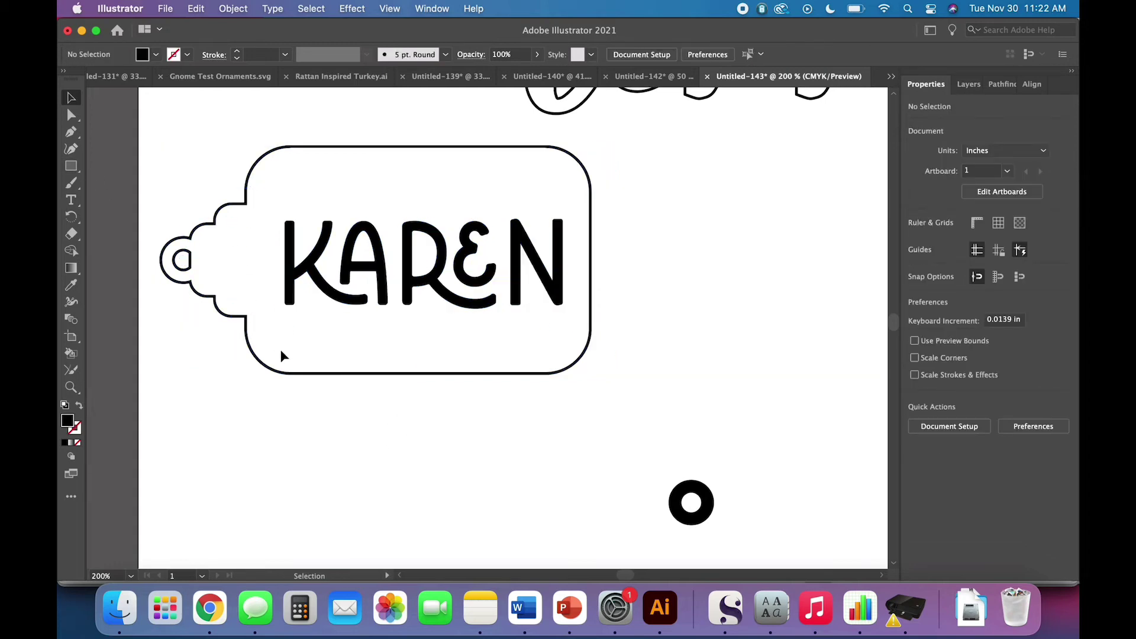
Draw a guide rectangle about 1.9 in wide and 0.81 in high across the tag's body and centre the outlined name on it horizontally
{"action": "left_click", "coordinate": [70, 165]}
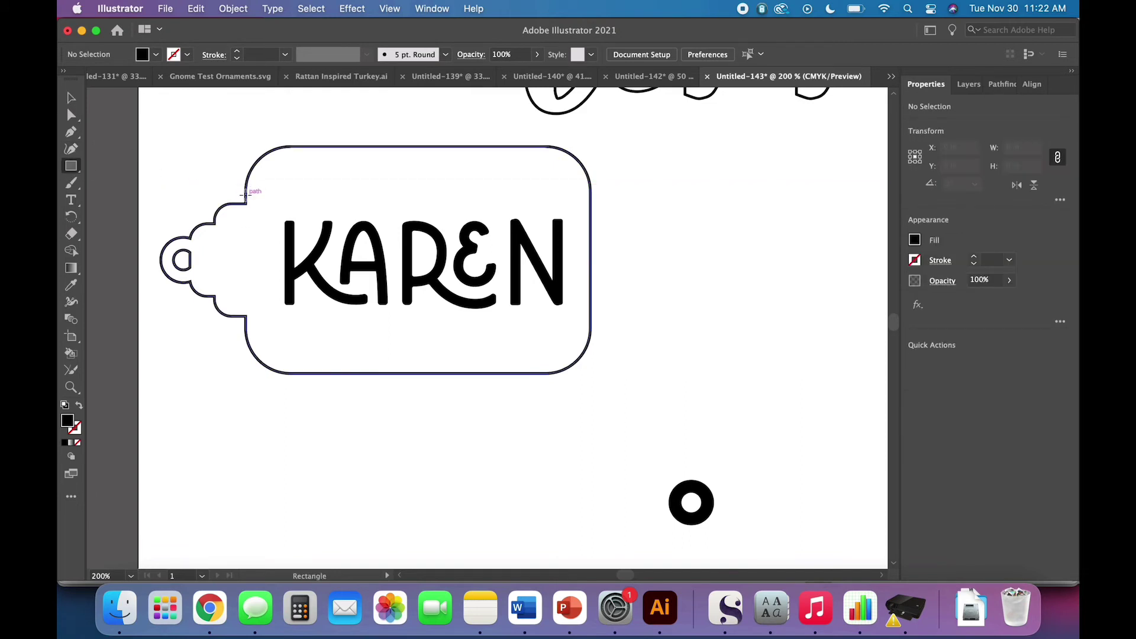
{"action": "left_click_drag", "start_coordinate": [246, 194], "coordinate": [593, 341]}
{"action": "key", "text": "v"}
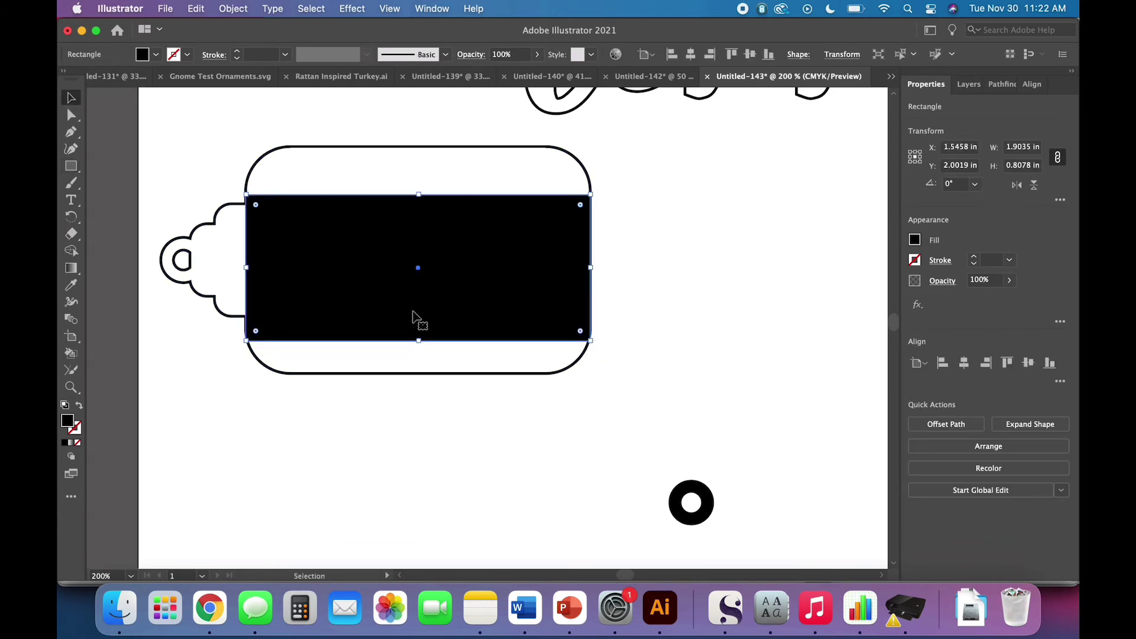
{"action": "left_click", "coordinate": [350, 177]}
{"action": "left_click_drag", "start_coordinate": [318, 177], "coordinate": [492, 329]}
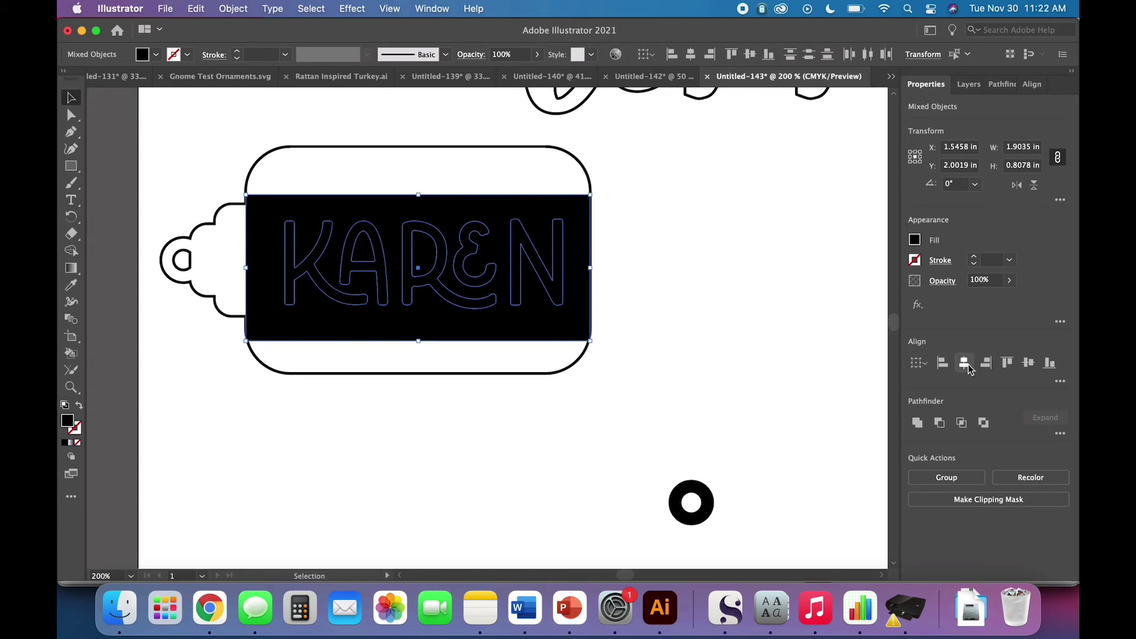
{"action": "left_click", "coordinate": [968, 366]}
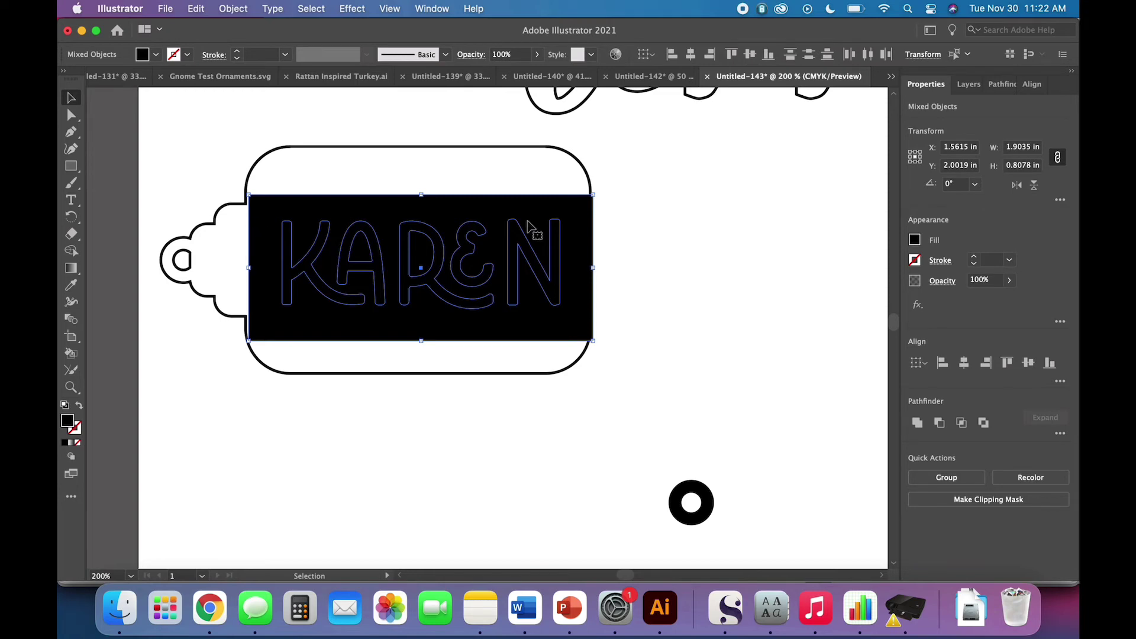
Nudge the name and guide rectangle one increment to the left, and delete the rectangle
{"action": "key", "text": "Left"}
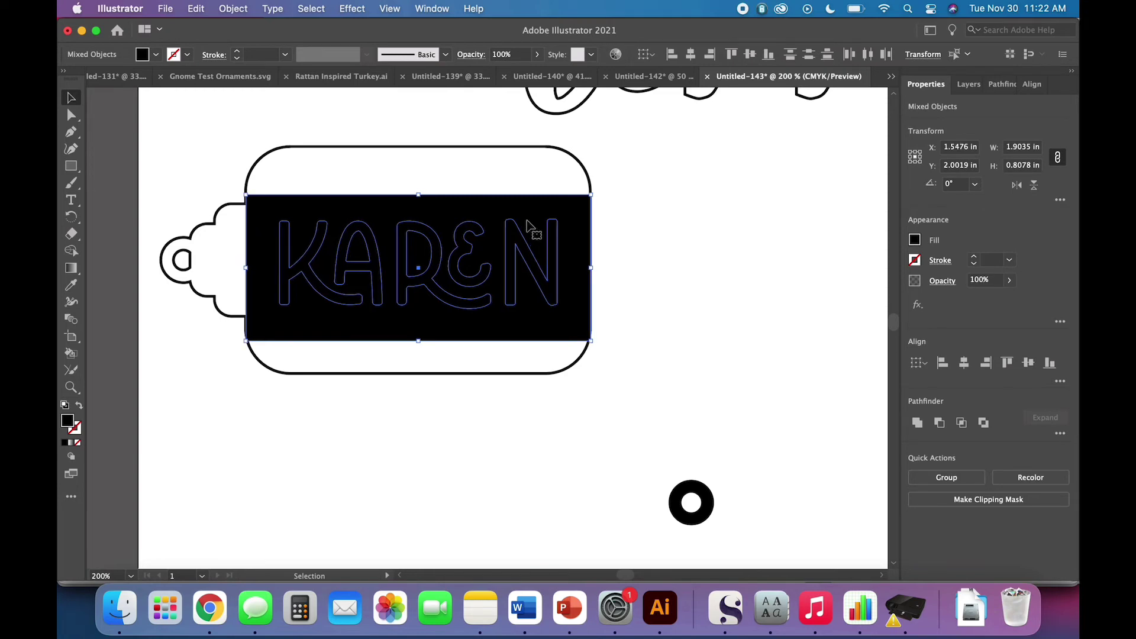
{"action": "left_click", "coordinate": [658, 335]}
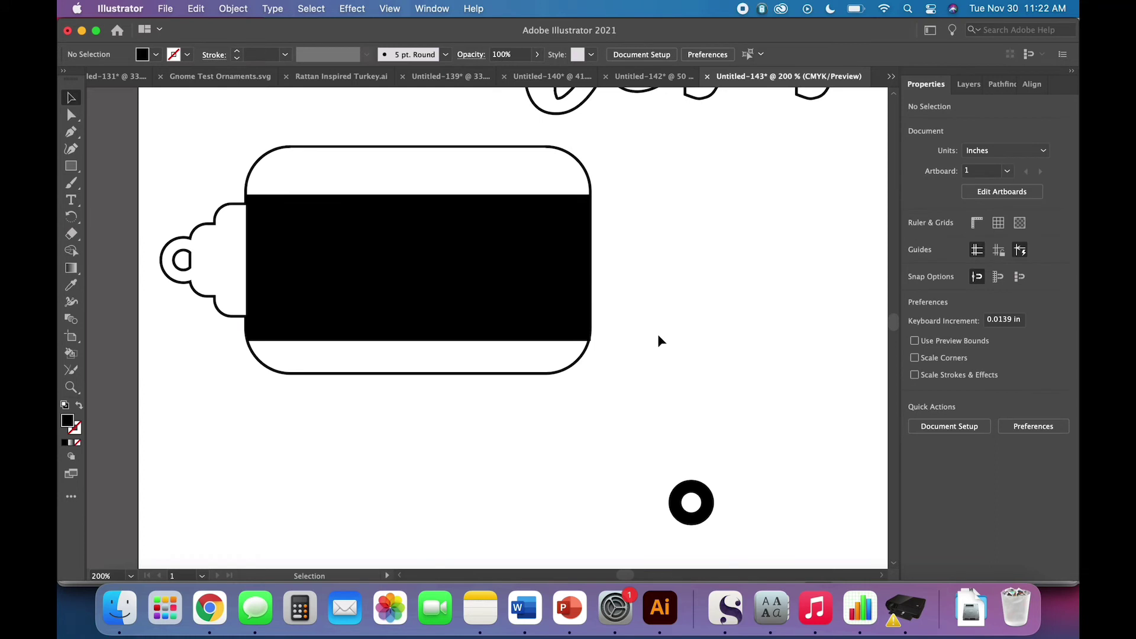
{"action": "left_click", "coordinate": [577, 332]}
{"action": "key", "text": "Delete"}
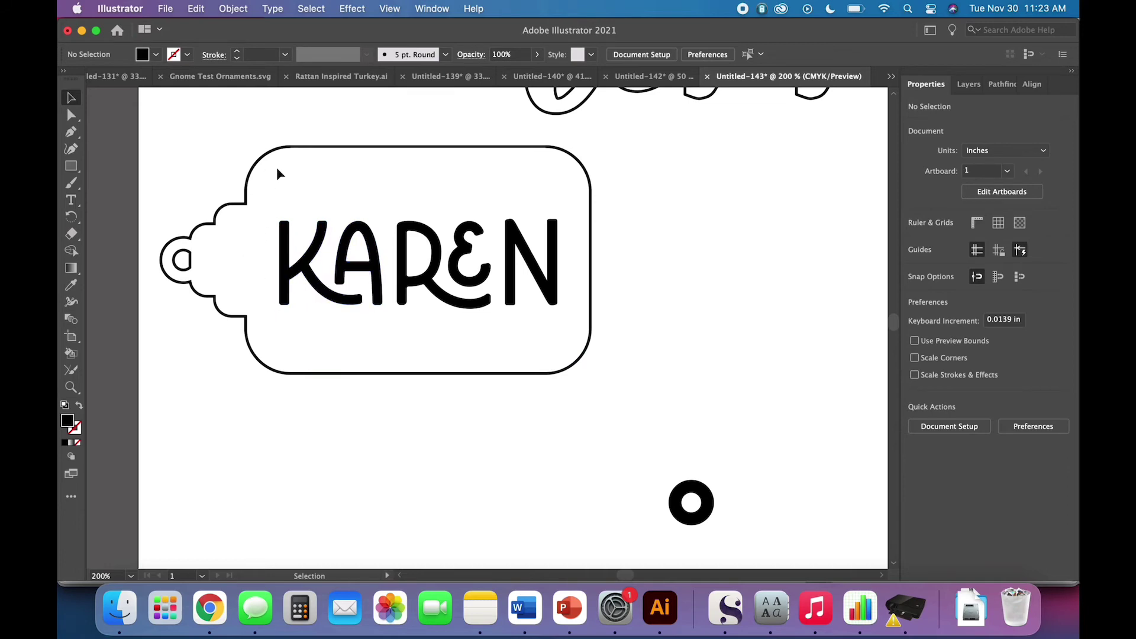
Align the outlined name and the tag on their vertical centres
{"action": "left_click_drag", "start_coordinate": [443, 405], "coordinate": [417, 362]}
{"action": "left_click", "coordinate": [639, 362]}
{"action": "left_click_drag", "start_coordinate": [639, 360], "coordinate": [451, 228]}
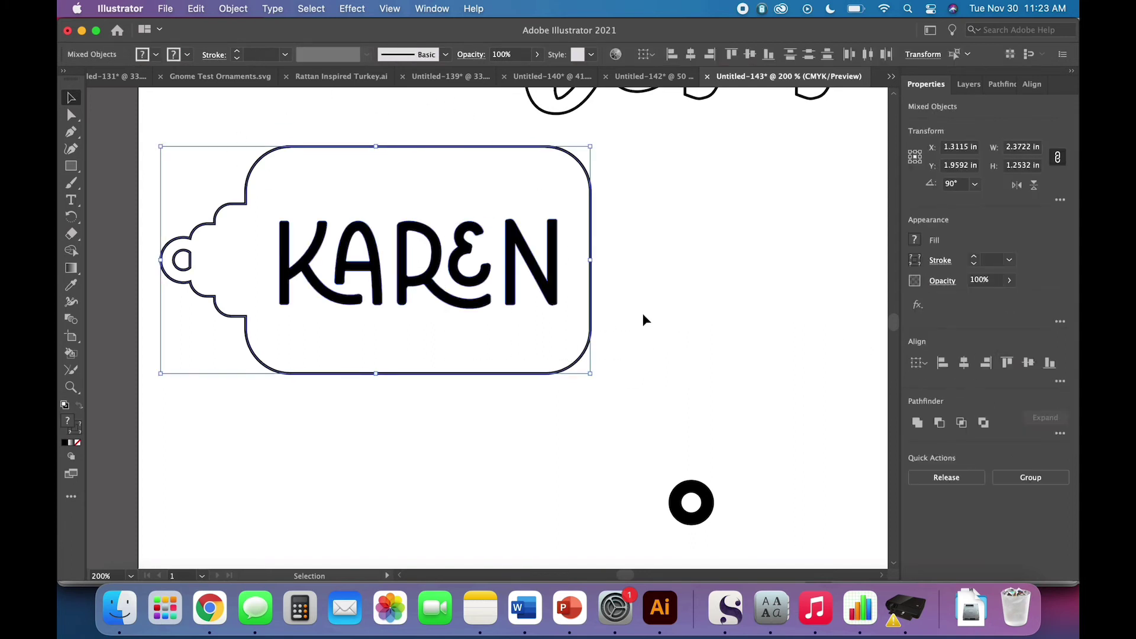
{"action": "left_click", "coordinate": [1029, 363]}
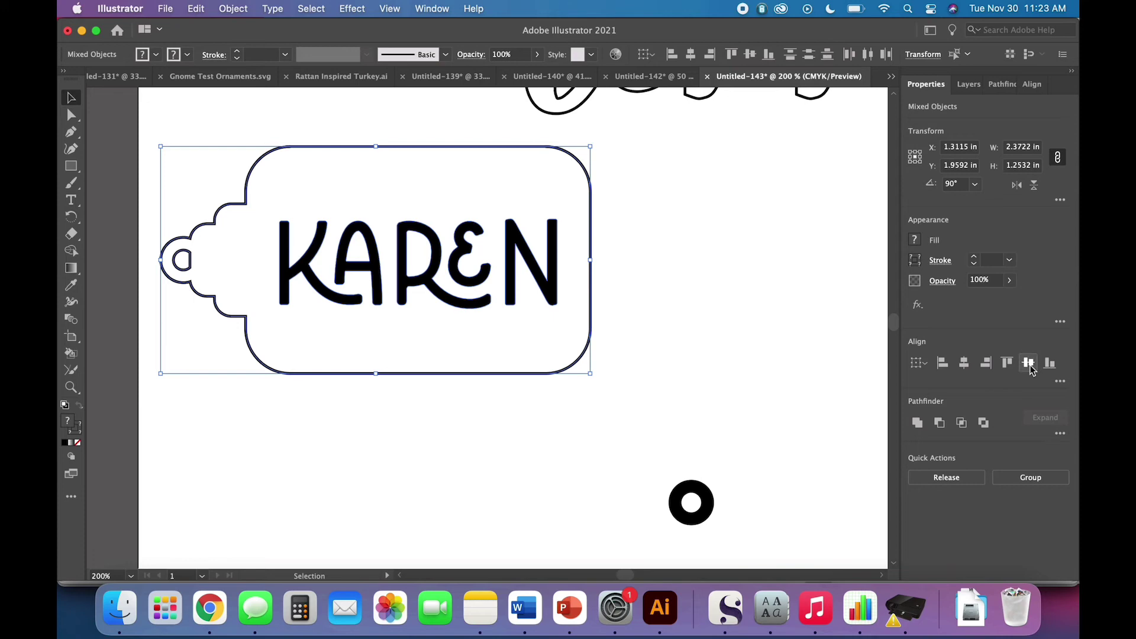
{"action": "left_click", "coordinate": [710, 402]}
Move the spare black ring up into the empty space beside the name tag
{"action": "scroll", "coordinate": [709, 401], "scroll_direction": "right", "scroll_amount": 2}
{"action": "key", "text": "super+1"}
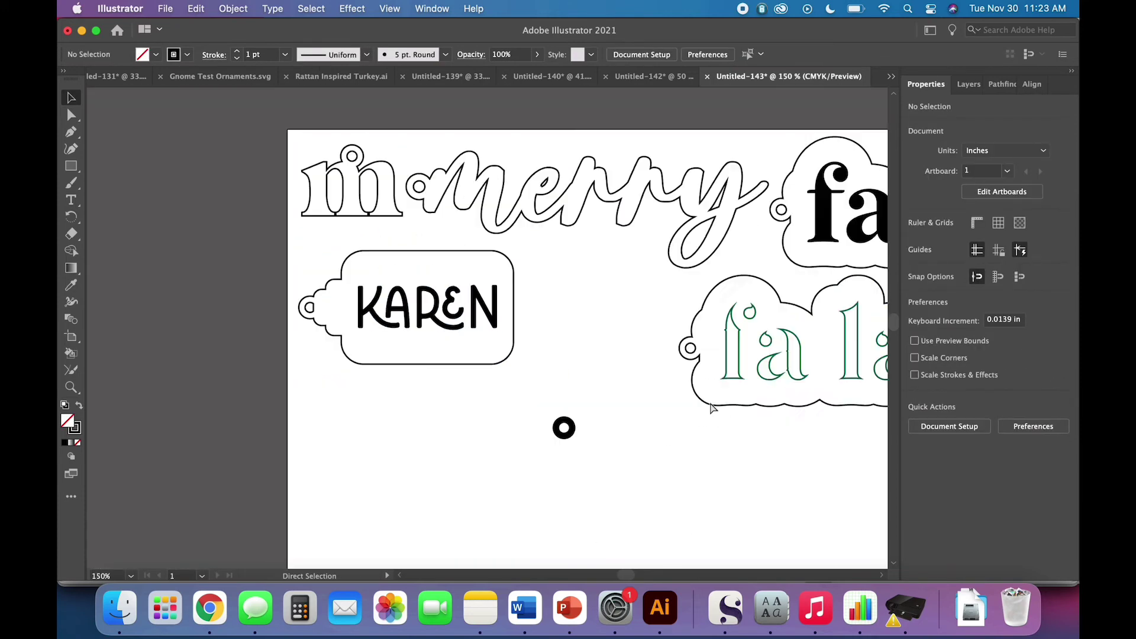
{"action": "scroll", "coordinate": [604, 368], "scroll_direction": "right", "scroll_amount": 5}
{"action": "scroll", "coordinate": [656, 420], "scroll_direction": "right", "scroll_amount": 3}
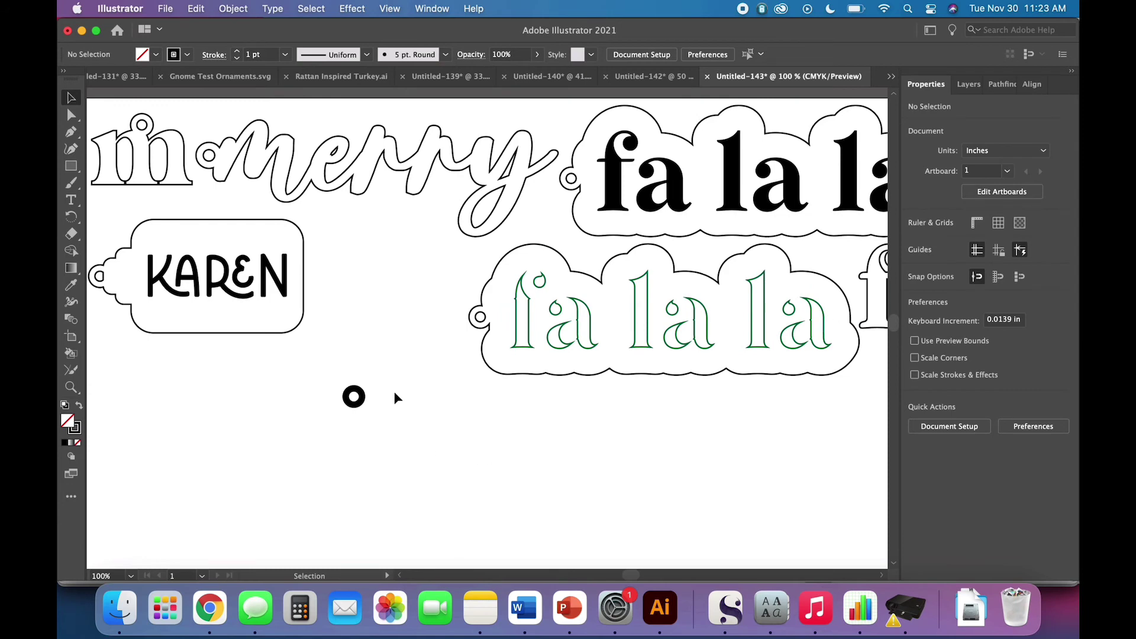
{"action": "scroll", "coordinate": [394, 393], "scroll_direction": "left", "scroll_amount": 4}
{"action": "scroll", "coordinate": [394, 392], "scroll_direction": "up", "scroll_amount": 1}
{"action": "scroll", "coordinate": [394, 393], "scroll_direction": "right", "scroll_amount": 1}
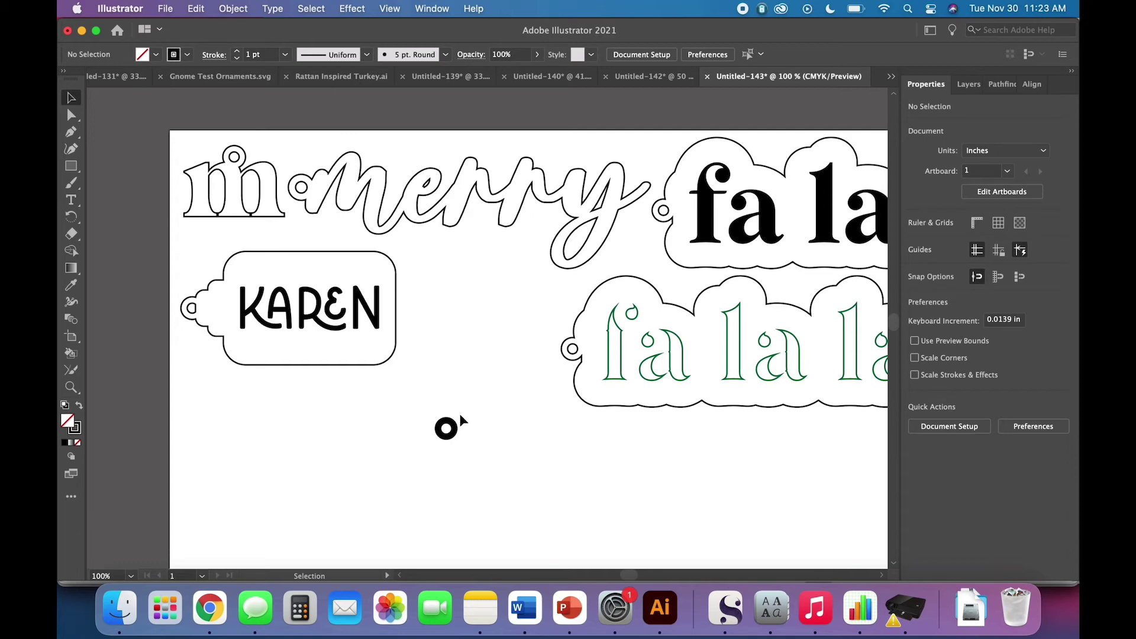
{"action": "left_click_drag", "start_coordinate": [460, 439], "coordinate": [469, 282]}
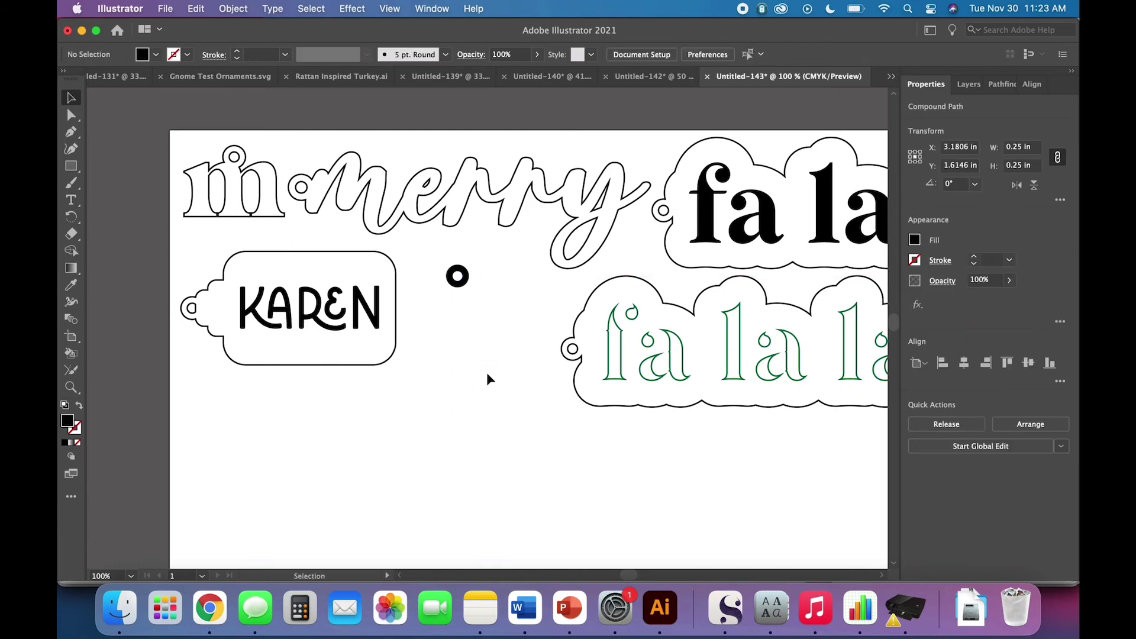
{"action": "left_click", "coordinate": [486, 373]}
Draw a long rectangle about 3.25 in wide below the name tag and set its height to 0.5 in with proportions locked
{"action": "scroll", "coordinate": [486, 372], "scroll_direction": "down", "scroll_amount": 1}
{"action": "scroll", "coordinate": [486, 372], "scroll_direction": "right", "scroll_amount": 1}
{"action": "scroll", "coordinate": [485, 371], "scroll_direction": "down", "scroll_amount": 3}
{"action": "scroll", "coordinate": [485, 371], "scroll_direction": "right", "scroll_amount": 1}
{"action": "key", "text": "m"}
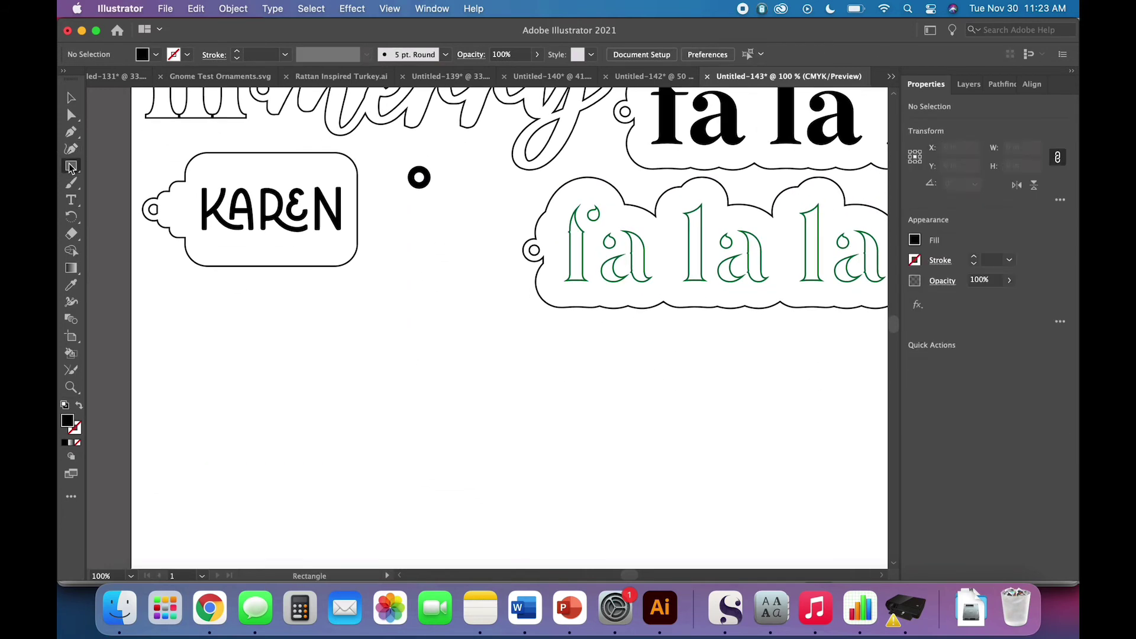
{"action": "left_click_drag", "start_coordinate": [176, 332], "coordinate": [472, 362]}
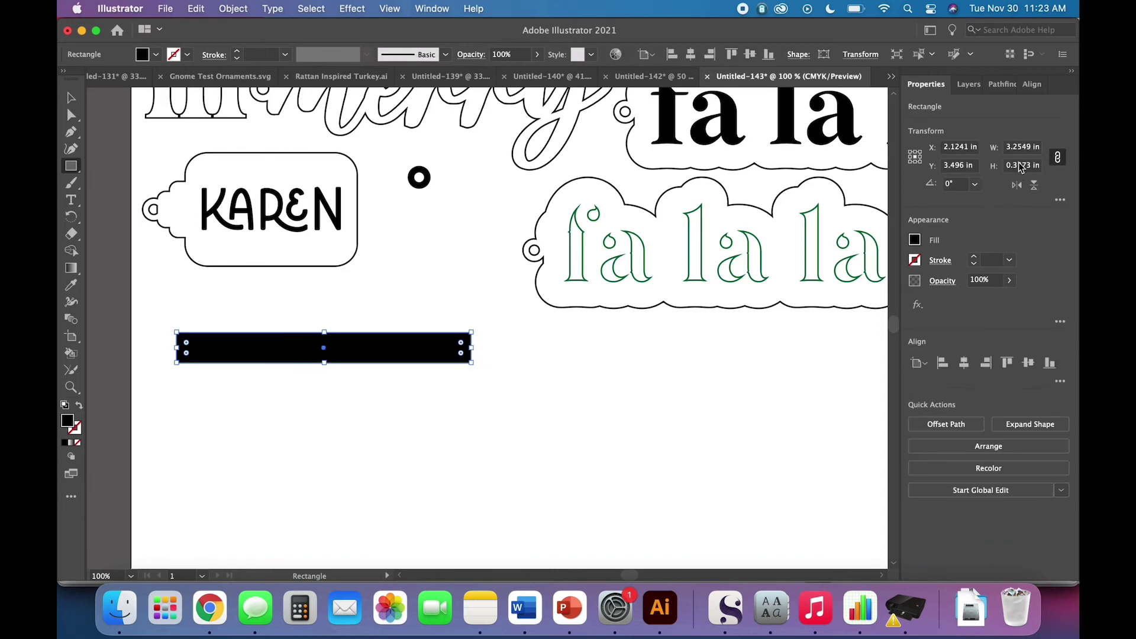
{"action": "double_click", "coordinate": [1019, 168]}
{"action": "type", "text": ".5"}
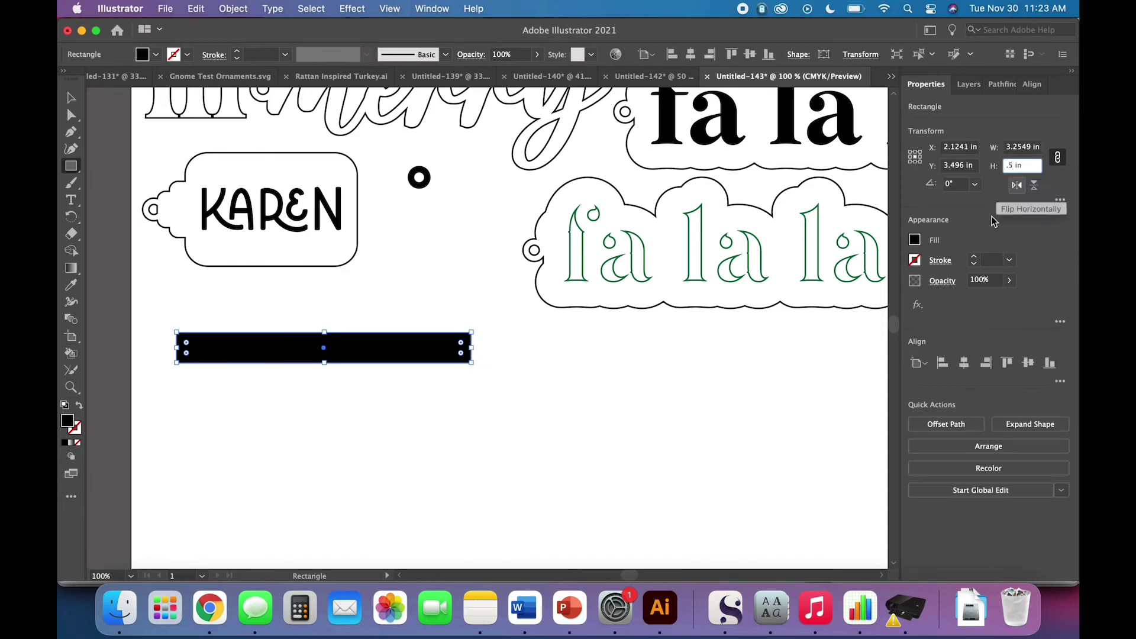
{"action": "key", "text": "Tab"}
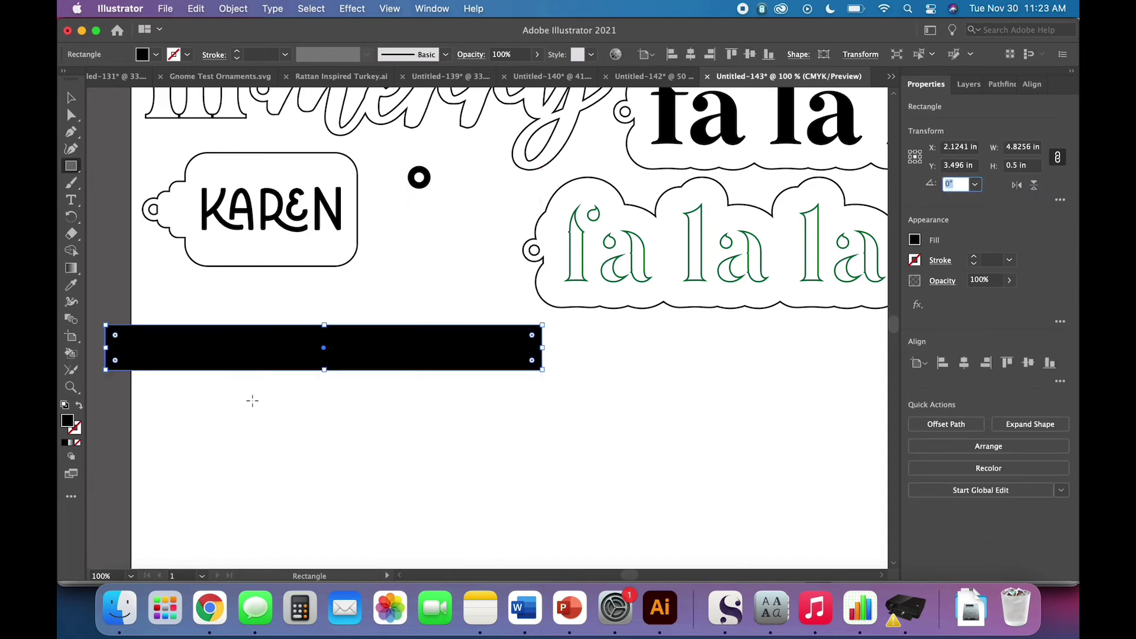
Move the long rectangle to the right so it lies fully on the artboard below the charms
{"action": "key", "text": "Escape"}
{"action": "key", "text": "v"}
{"action": "left_click_drag", "start_coordinate": [392, 337], "coordinate": [614, 410]}
{"action": "left_click", "coordinate": [609, 473]}
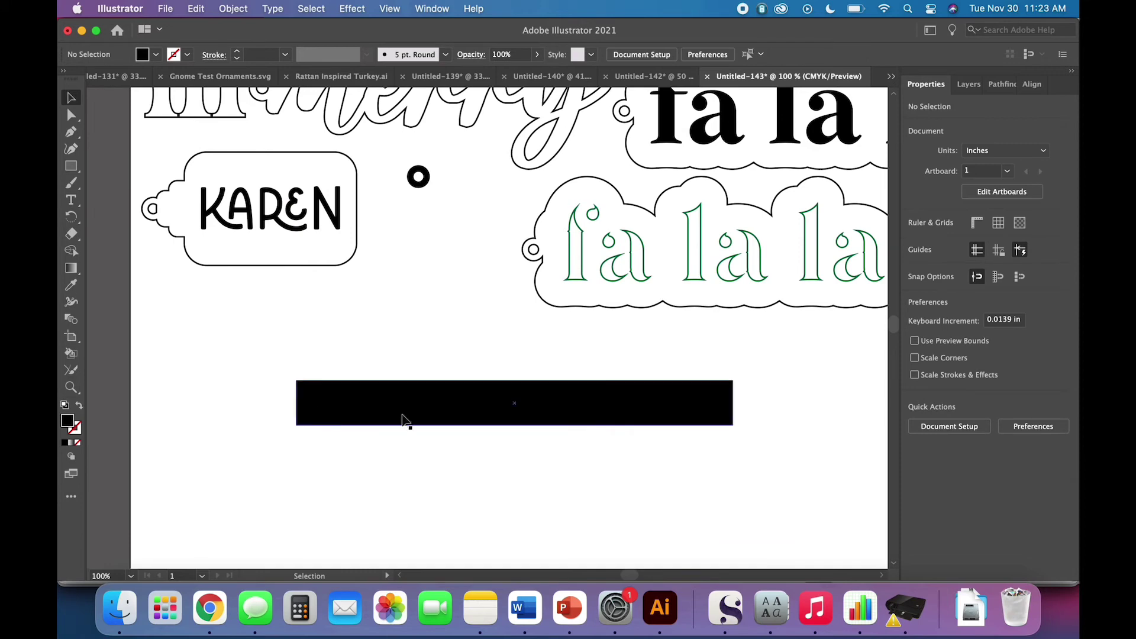
Create a small triangle about 0.19 in wide with the Polygon tool, to the left of the long bar
{"action": "left_click", "coordinate": [70, 167]}
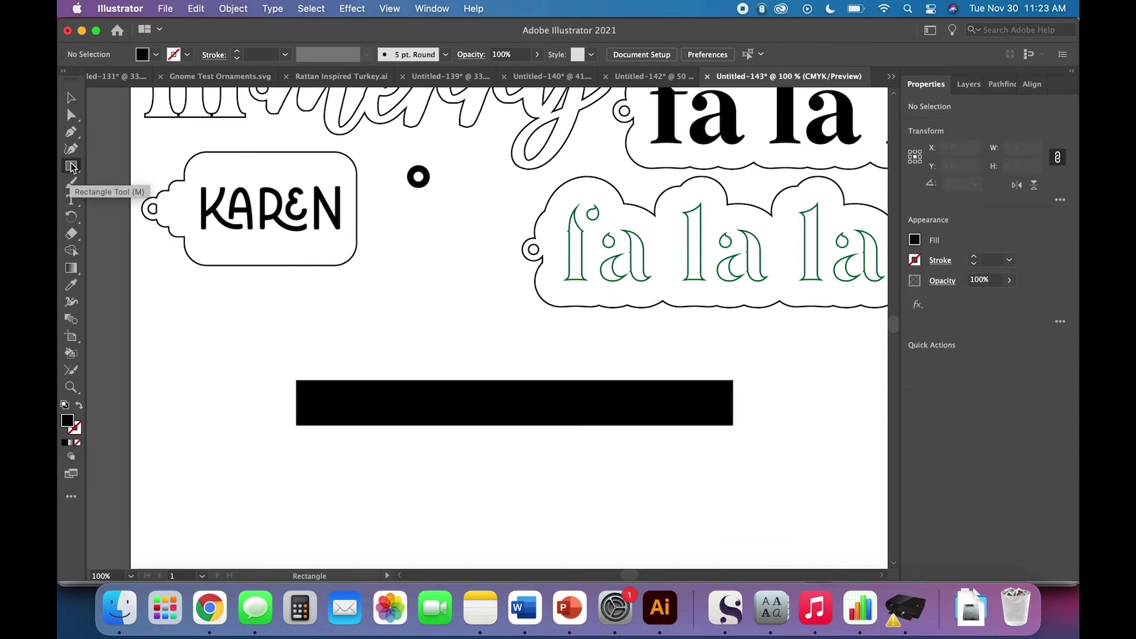
{"action": "left_click", "coordinate": [72, 168]}
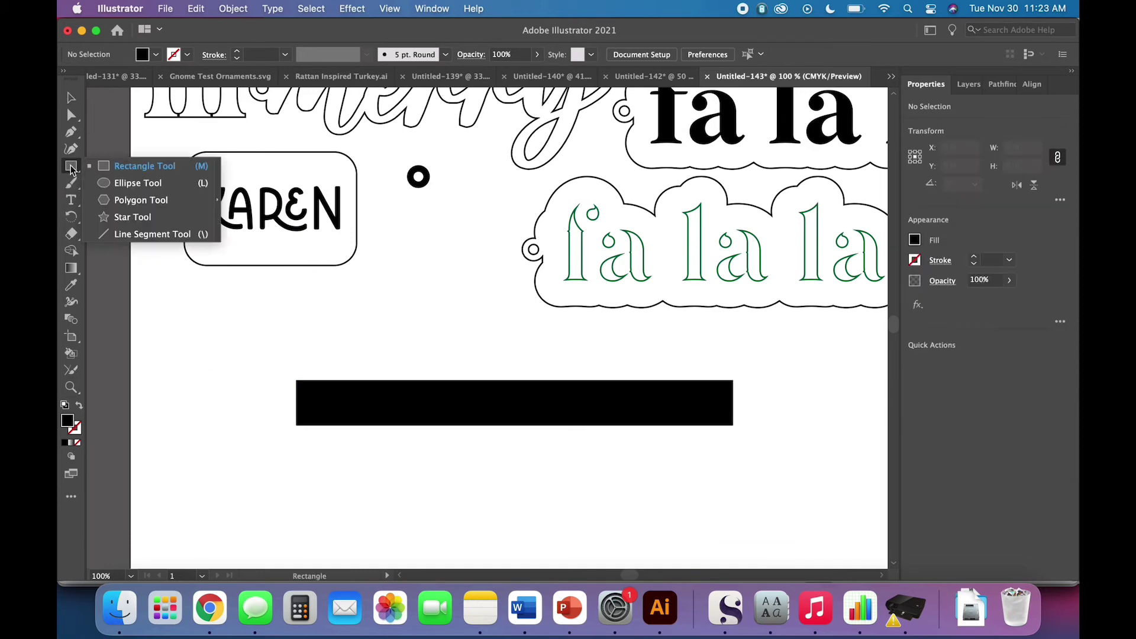
{"action": "left_click", "coordinate": [122, 202]}
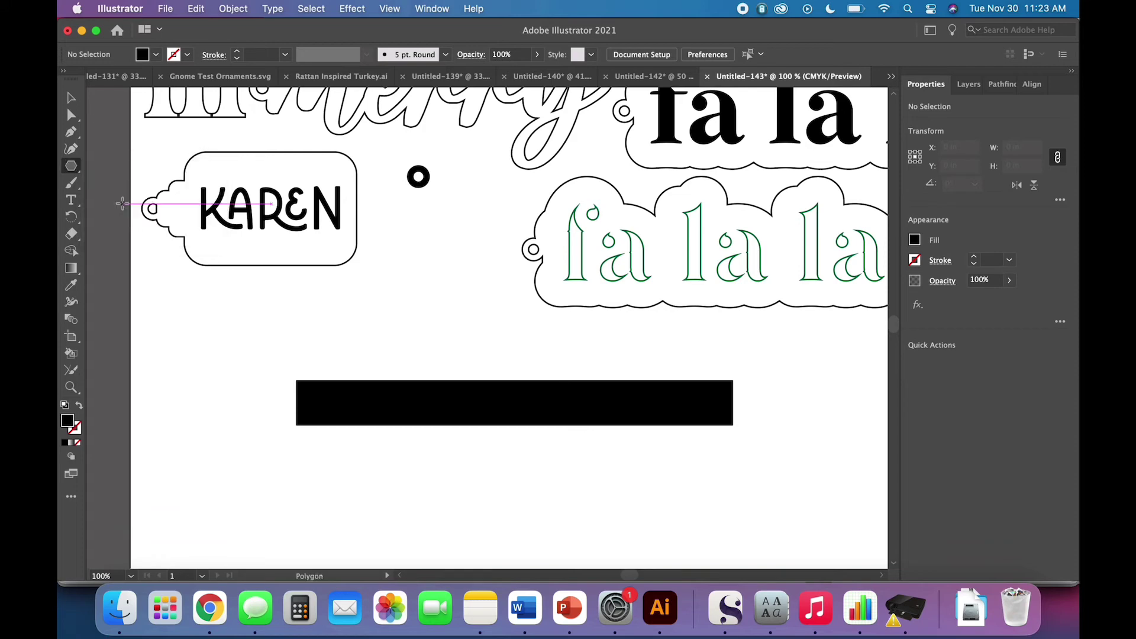
{"action": "left_click", "coordinate": [194, 373]}
{"action": "key", "text": "Return"}
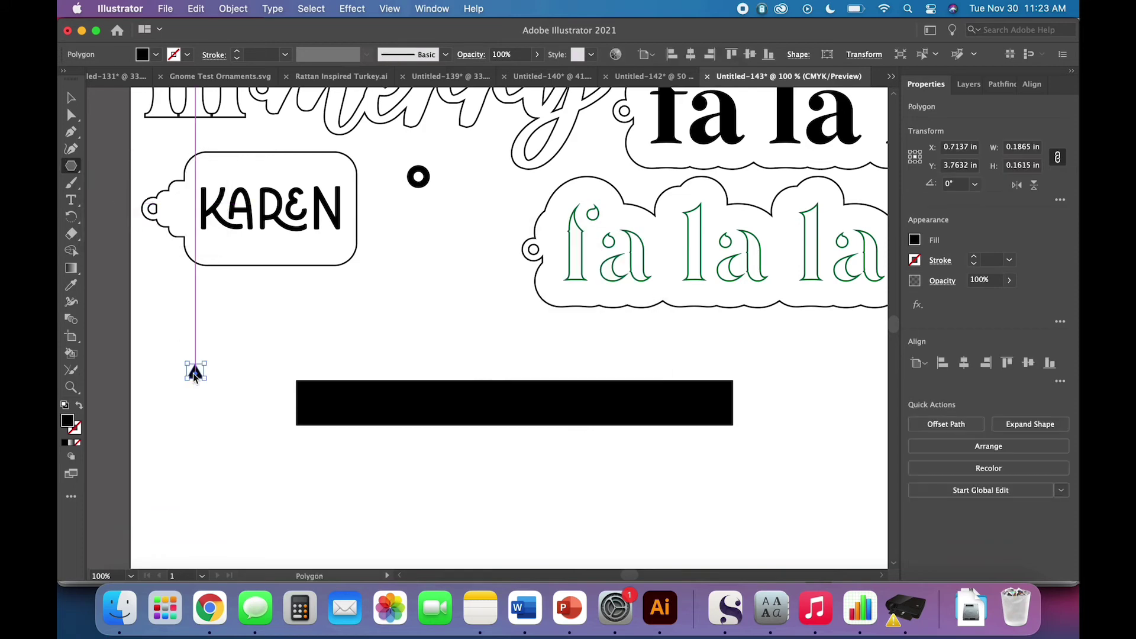
{"action": "left_click", "coordinate": [71, 98]}
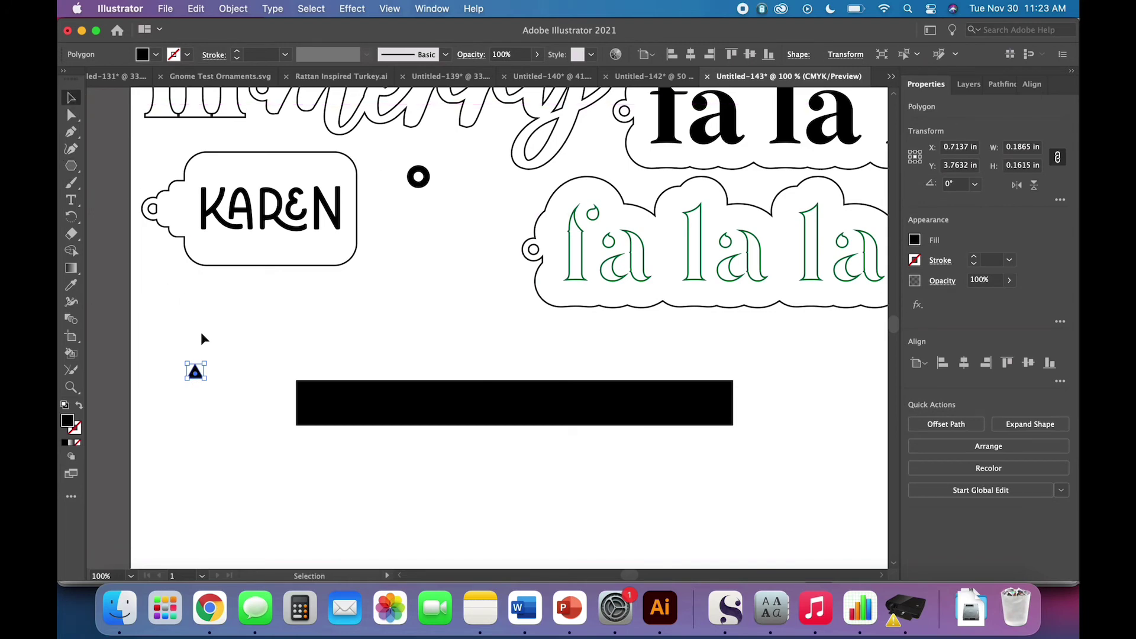
Rotate the triangle to 330° so that it points left, away from the bar
{"action": "key", "text": "super+equal"}
{"action": "key", "text": "super+equal"}
{"action": "key", "text": "super+equal"}
{"action": "key", "text": "super+equal"}
{"action": "key", "text": "super+equal"}
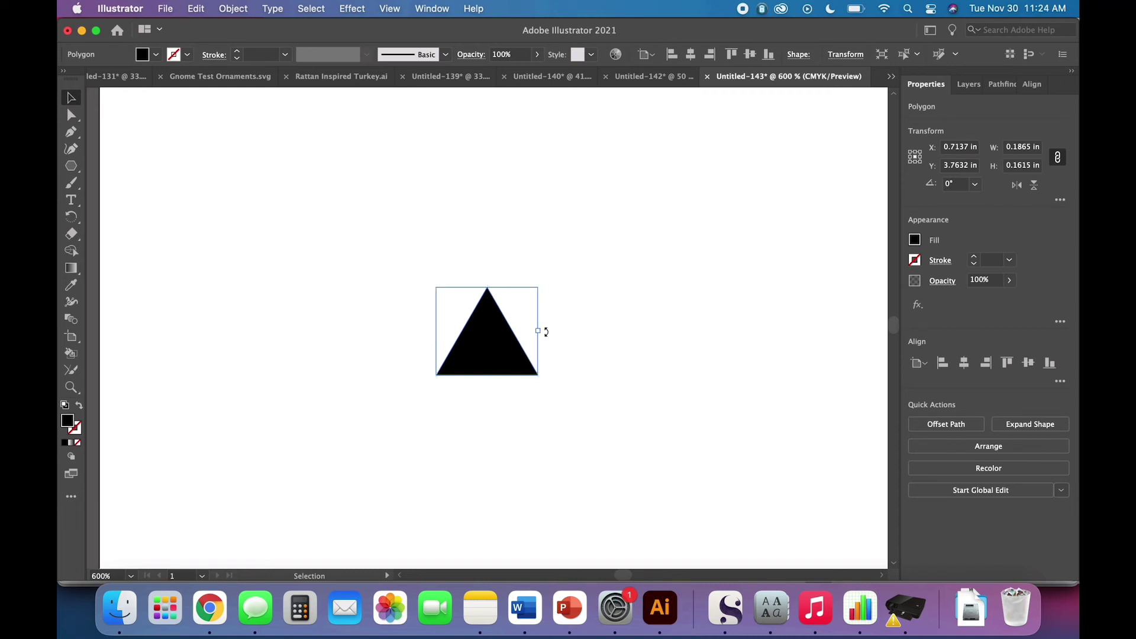
{"action": "left_click_drag", "start_coordinate": [544, 330], "coordinate": [561, 364]}
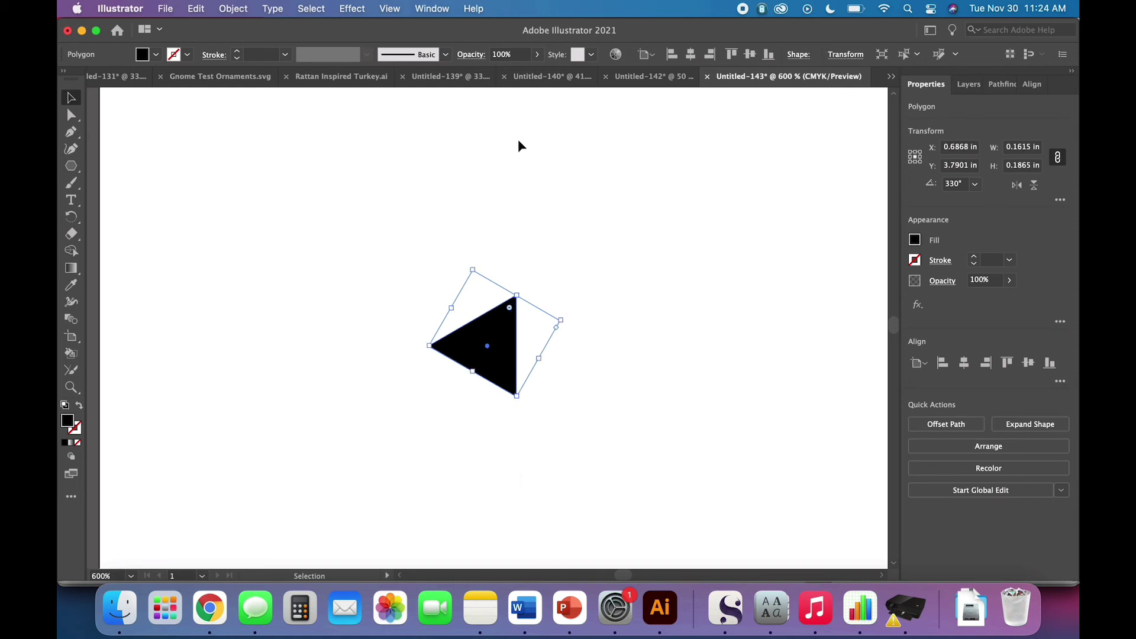
{"action": "key", "text": "super+minus"}
{"action": "key", "text": "super+minus"}
{"action": "key", "text": "super+minus"}
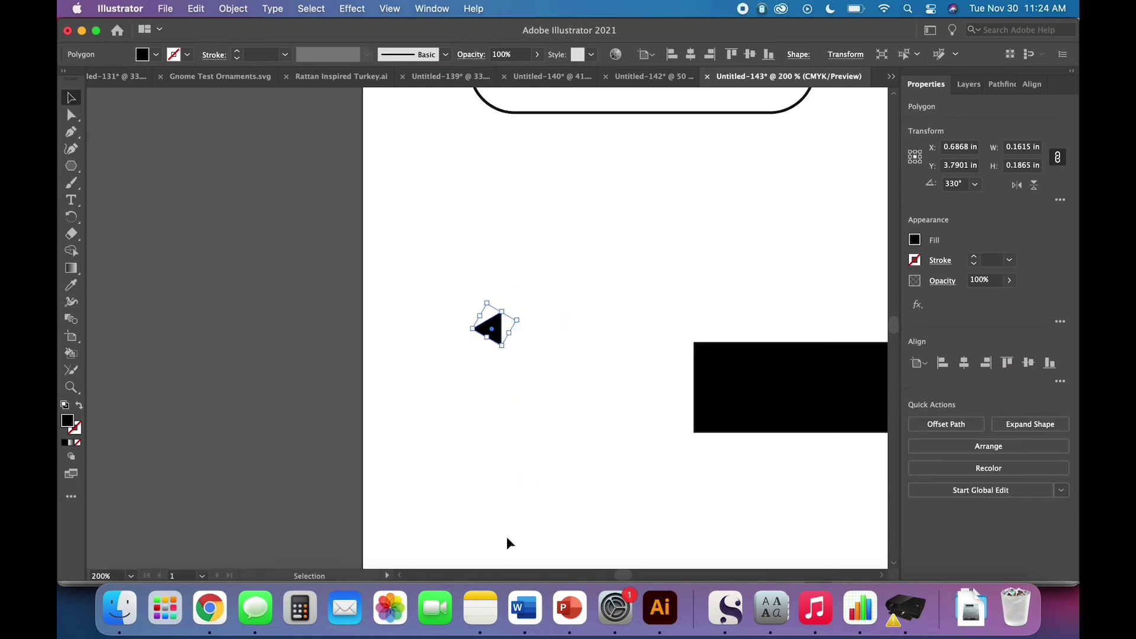
Set the triangle's height to 0.5 in, scaled proportionally to match the long bar's height
{"action": "left_click", "coordinate": [627, 422]}
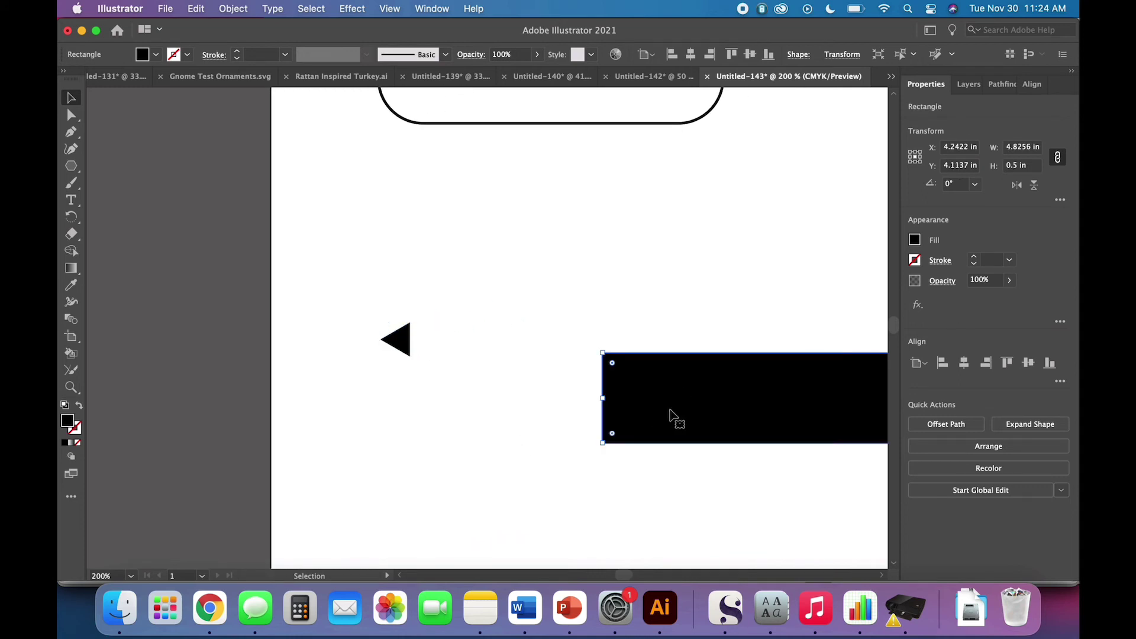
{"action": "left_click", "coordinate": [399, 339]}
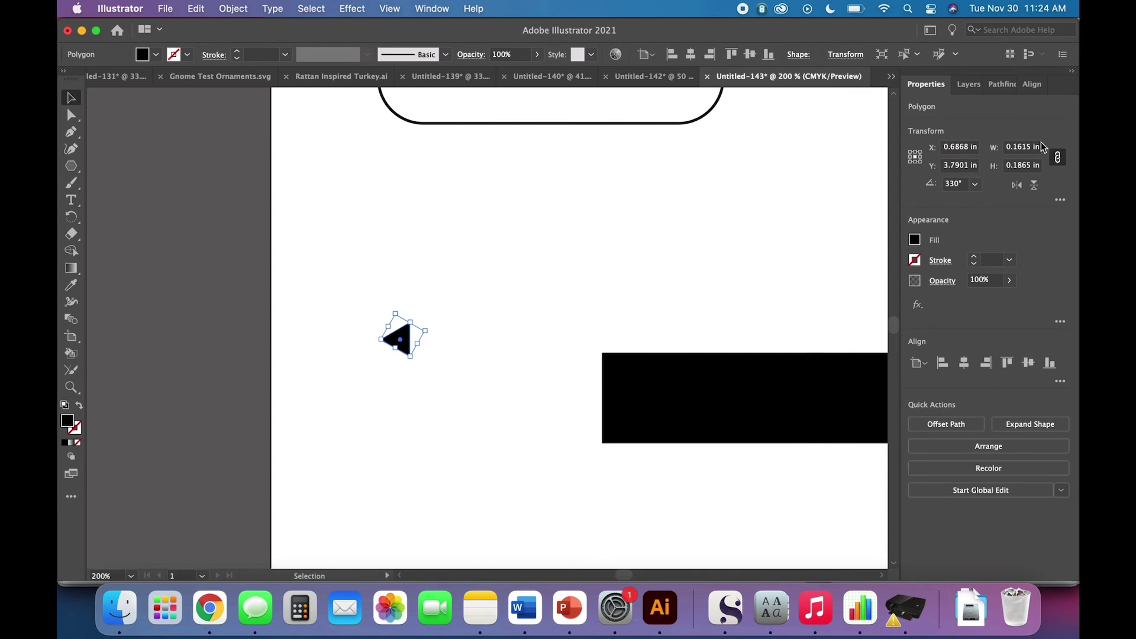
{"action": "left_click", "coordinate": [1020, 165]}
{"action": "type", "text": "0.5"}
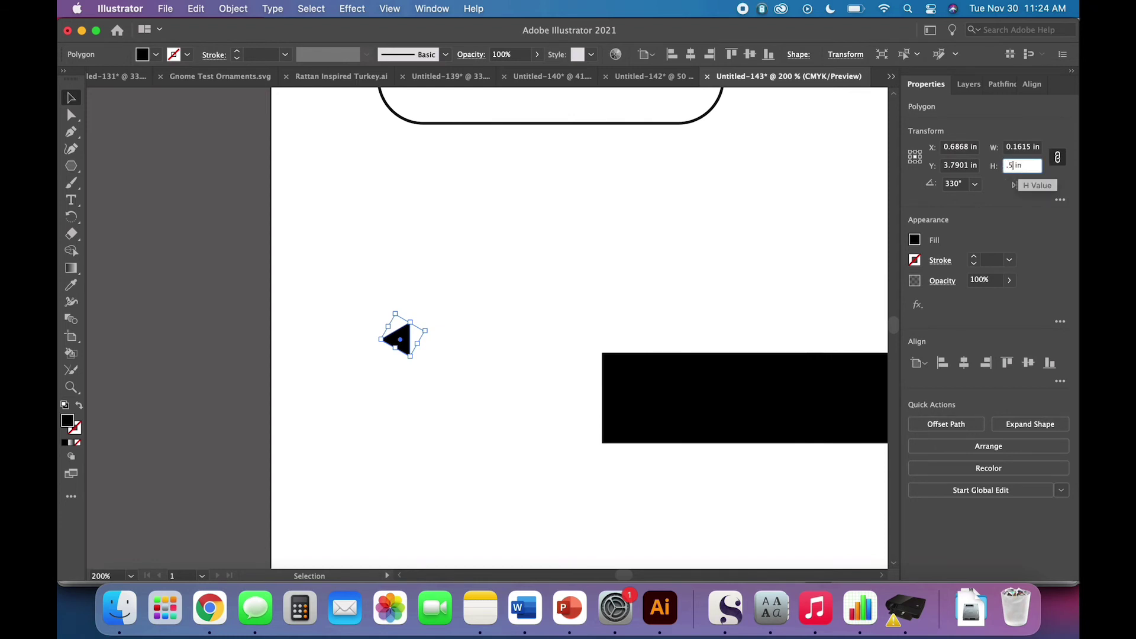
{"action": "key", "text": "Tab"}
{"action": "left_click", "coordinate": [521, 268]}
{"action": "scroll", "coordinate": [520, 268], "scroll_direction": "right", "scroll_amount": 5}
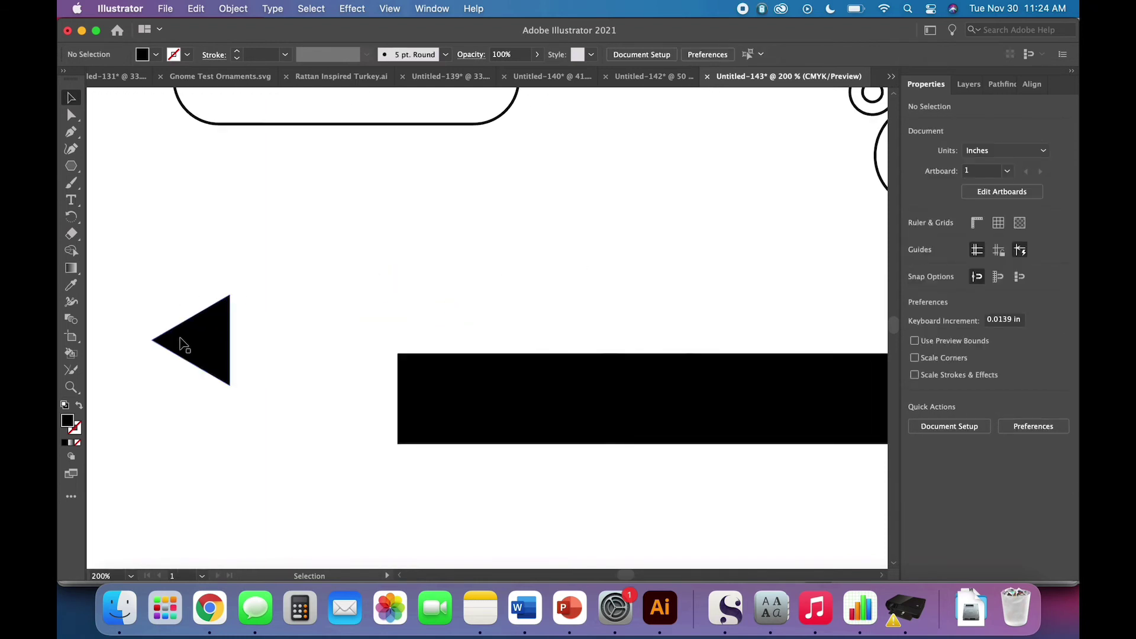
Place the triangle flush against the bar's left end and unite the two shapes
{"action": "left_click_drag", "start_coordinate": [213, 360], "coordinate": [359, 402]}
{"action": "left_click", "coordinate": [415, 495]}
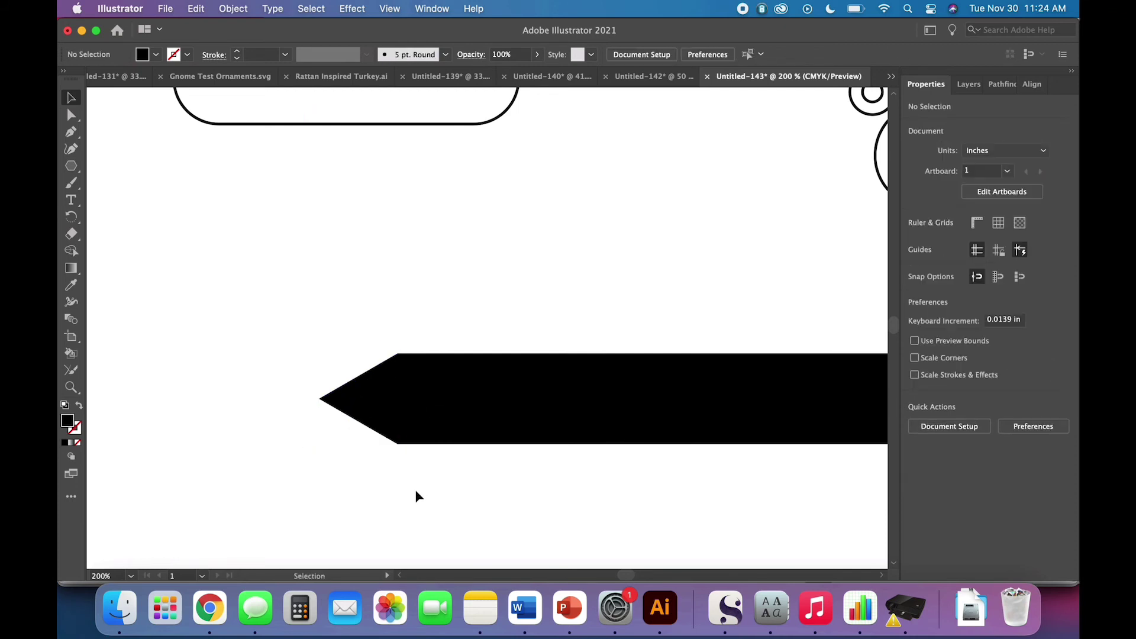
{"action": "left_click_drag", "start_coordinate": [424, 494], "coordinate": [325, 322]}
{"action": "left_click", "coordinate": [519, 478]}
{"action": "left_click_drag", "start_coordinate": [517, 477], "coordinate": [256, 210]}
{"action": "left_click", "coordinate": [918, 423]}
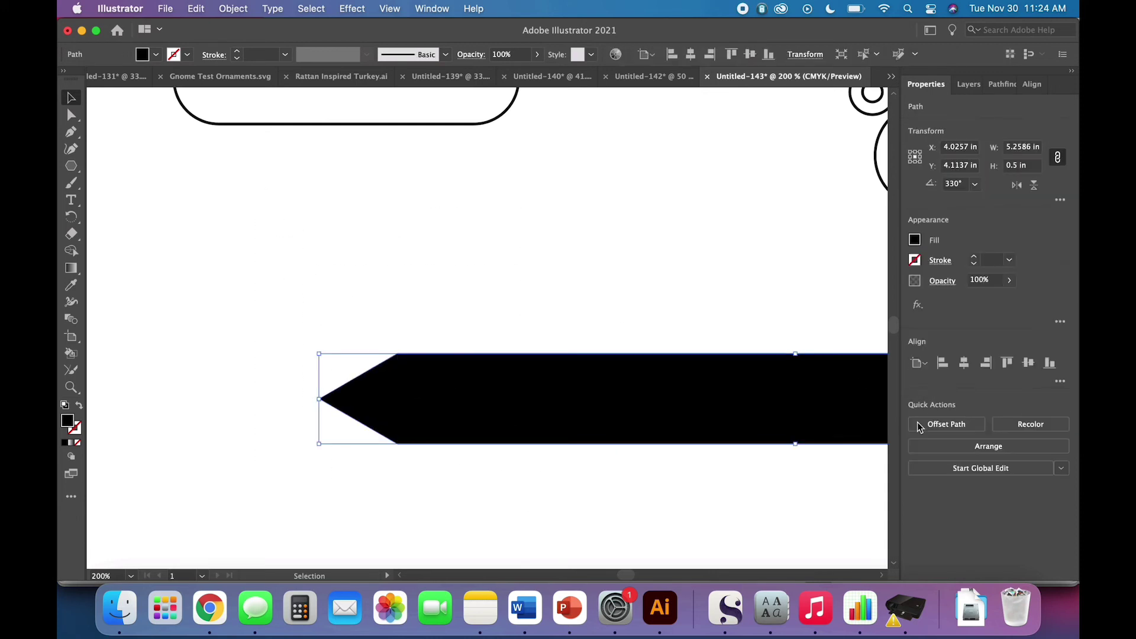
{"action": "left_click", "coordinate": [686, 477]}
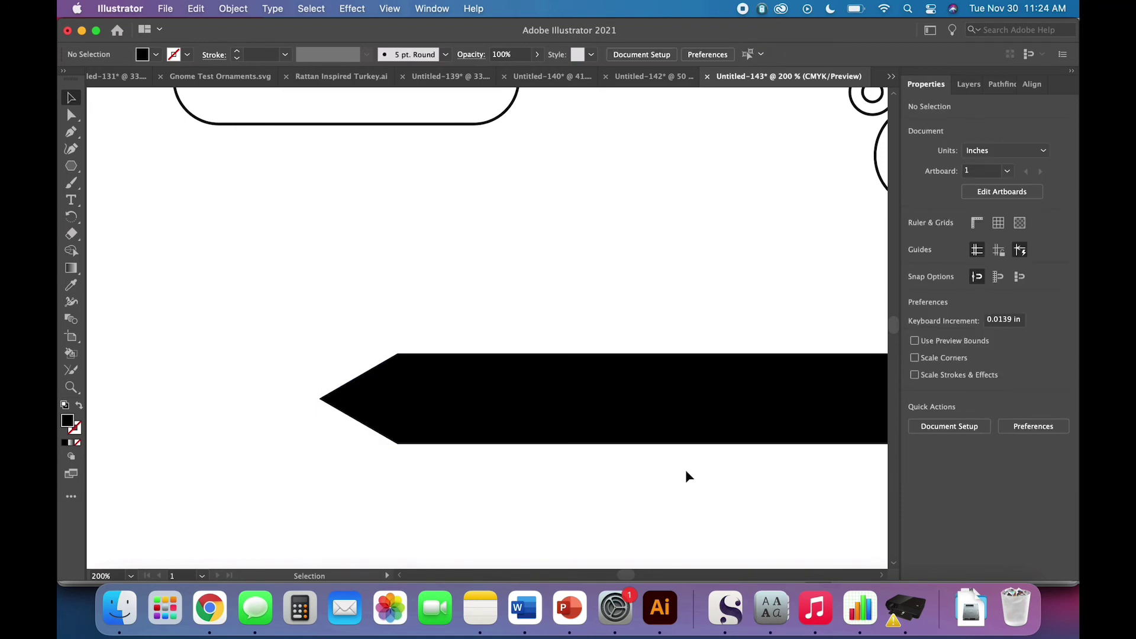
Create a small triangle about 0.19 in wide with the Polygon tool and move it beside the long bar's square end
{"action": "key", "text": "super+minus"}
{"action": "key", "text": "super+minus"}
{"action": "key", "text": "super+minus"}
{"action": "scroll", "coordinate": [685, 470], "scroll_direction": "right", "scroll_amount": 5}
{"action": "scroll", "coordinate": [685, 469], "scroll_direction": "up", "scroll_amount": 2}
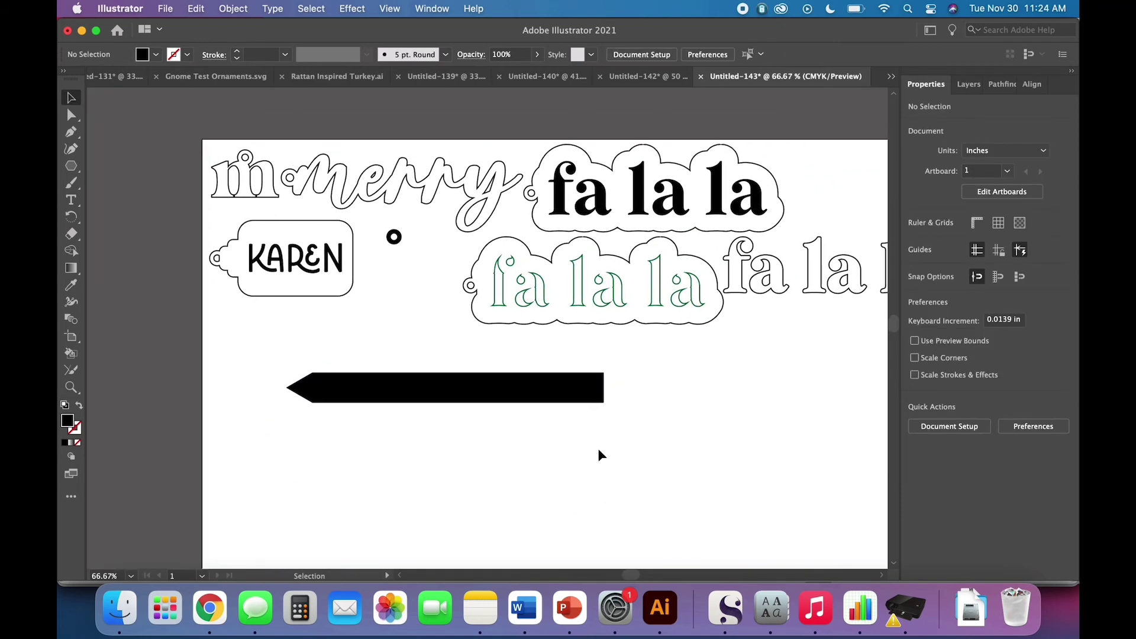
{"action": "left_click", "coordinate": [72, 168]}
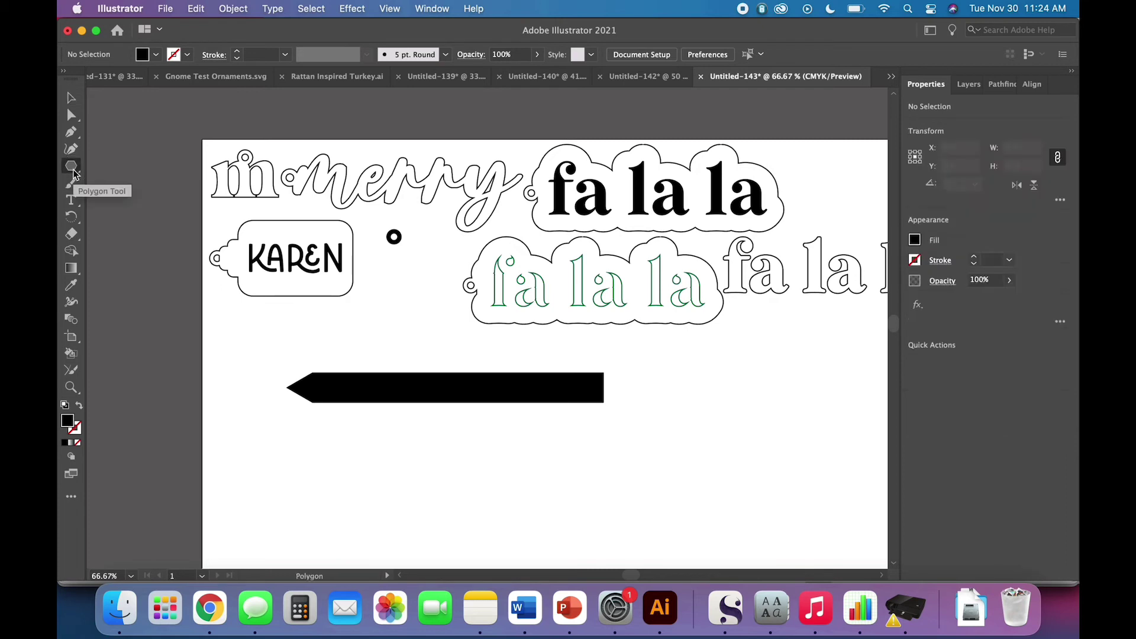
{"action": "left_click", "coordinate": [394, 448]}
{"action": "key", "text": "Return"}
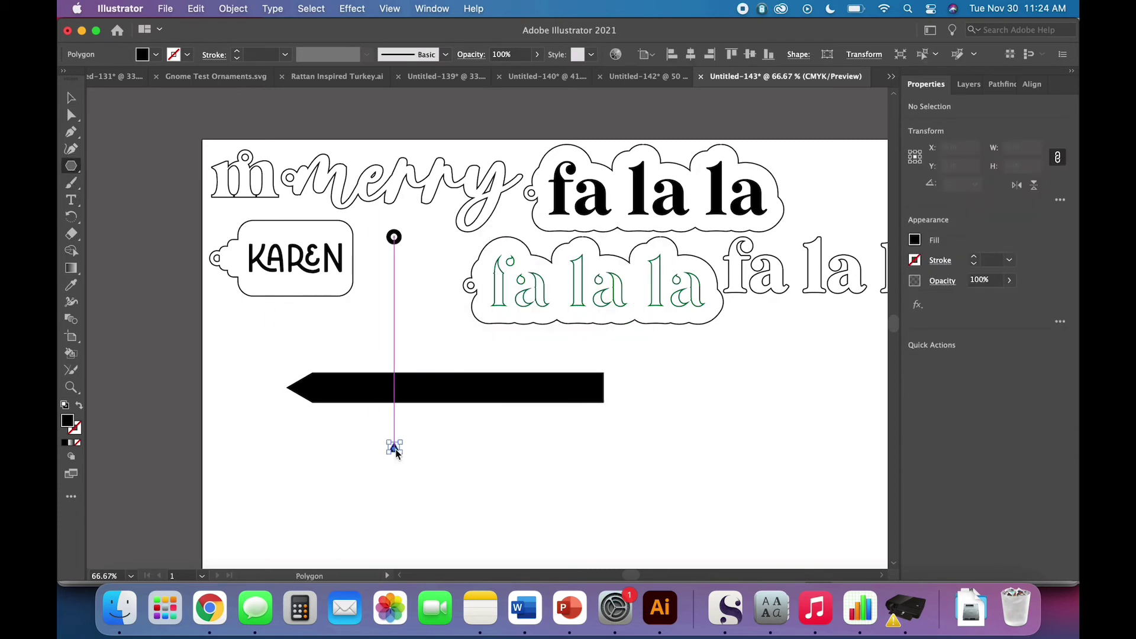
{"action": "key", "text": "v"}
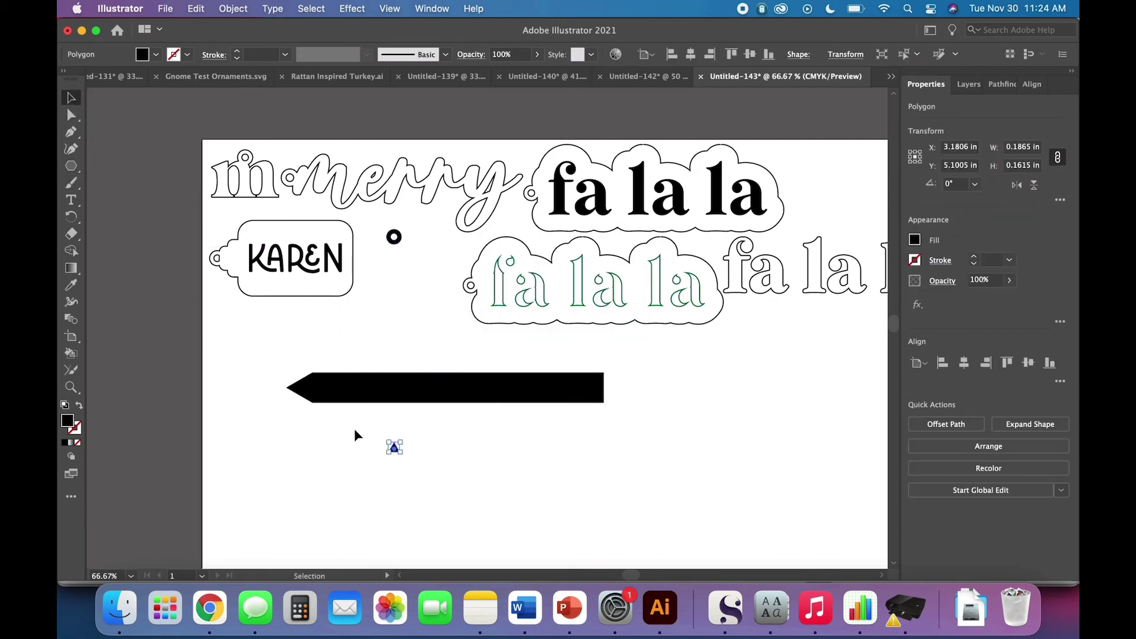
{"action": "left_click_drag", "start_coordinate": [394, 448], "coordinate": [613, 380]}
Rotate the new triangle to 300° so that it points straight down, keeping it near the bar's square end
{"action": "key", "text": "super+equal"}
{"action": "key", "text": "super+equal"}
{"action": "key", "text": "super+equal"}
{"action": "key", "text": "super+equal"}
{"action": "key", "text": "super+equal"}
{"action": "key", "text": "super+equal"}
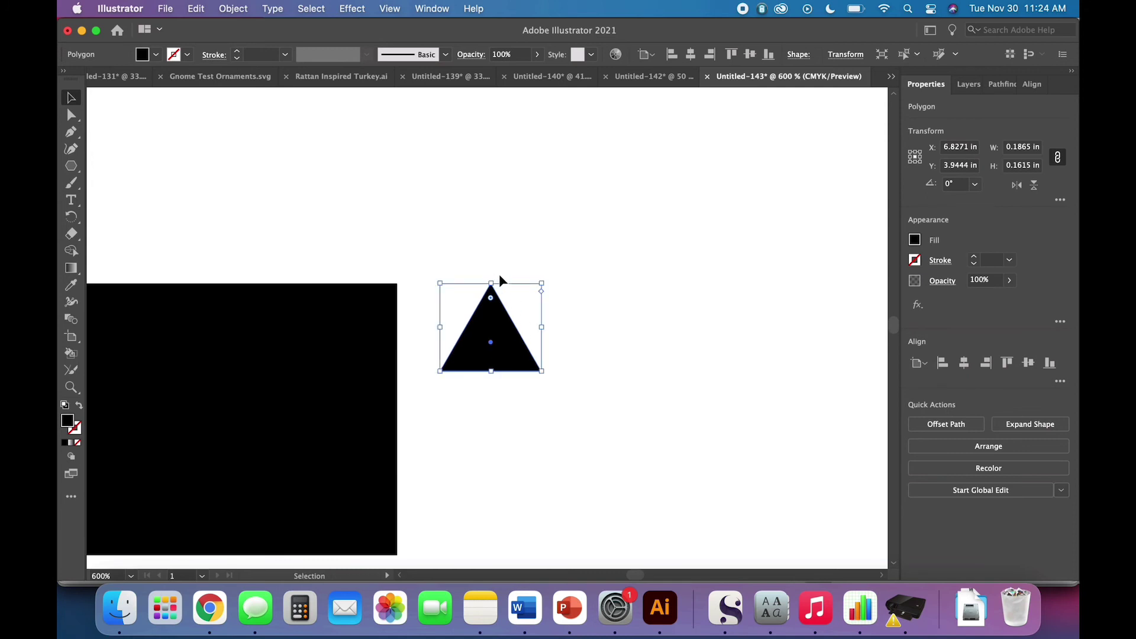
{"action": "left_click_drag", "start_coordinate": [494, 278], "coordinate": [563, 300]}
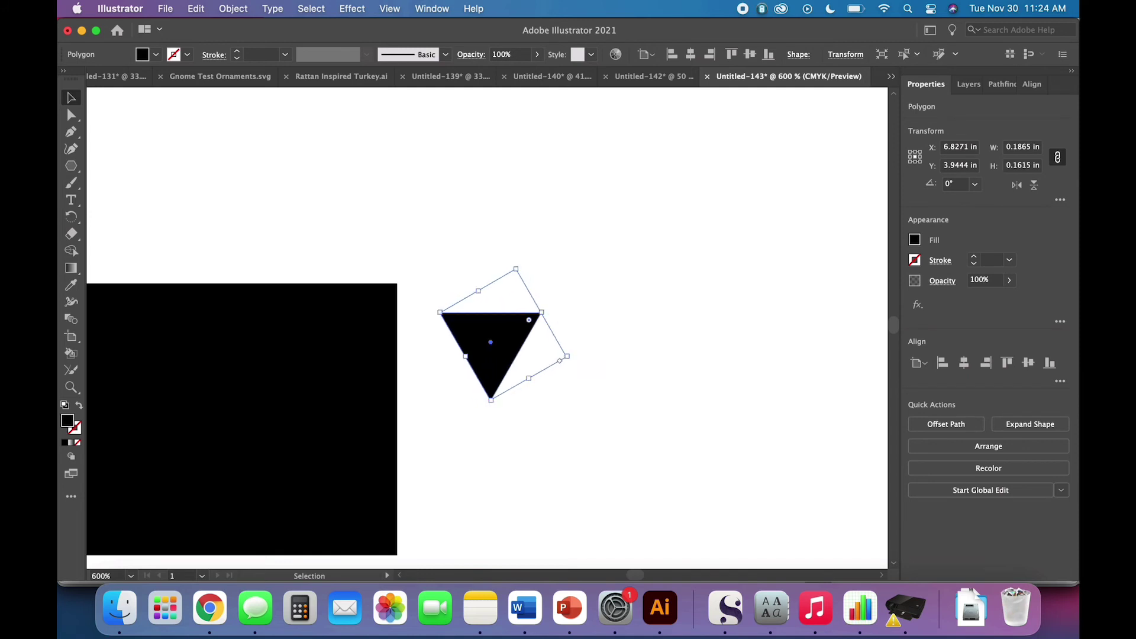
{"action": "left_click_drag", "start_coordinate": [501, 359], "coordinate": [478, 357]}
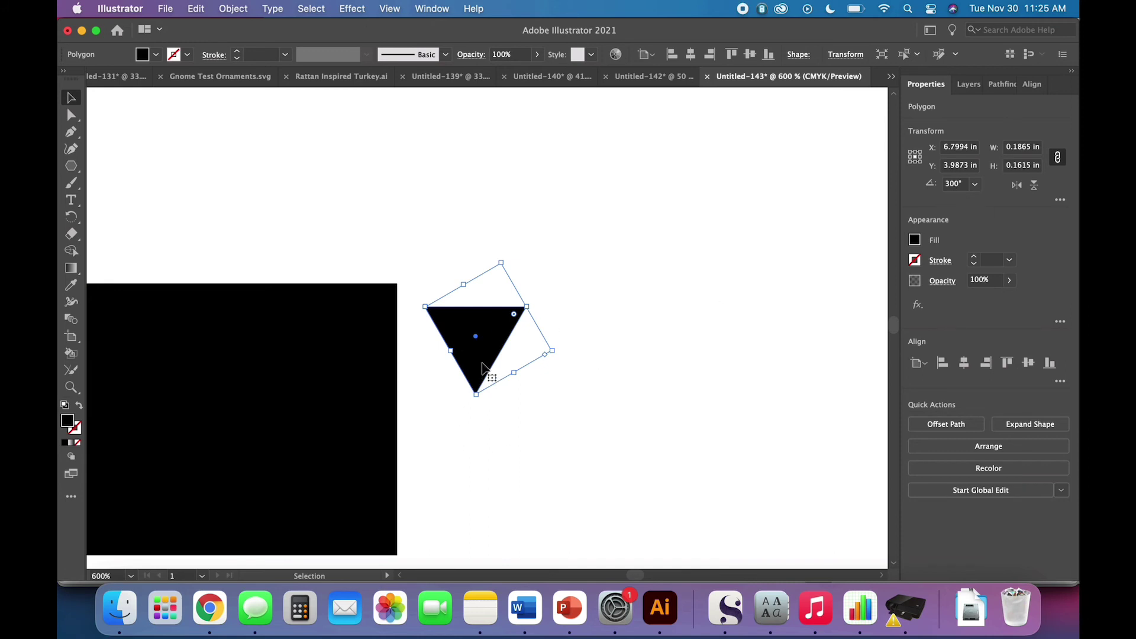
Move the triangle clear of the bar and set its height to 0.25 in, scaled proportionally to half the bar's height
{"action": "left_click_drag", "start_coordinate": [480, 363], "coordinate": [565, 356]}
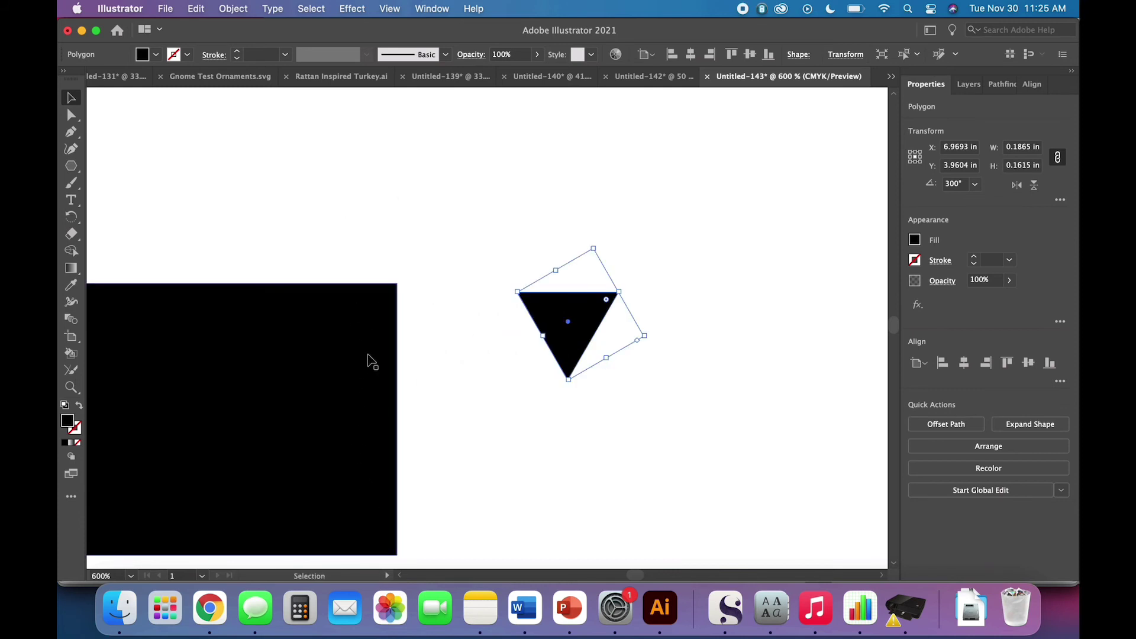
{"action": "left_click", "coordinate": [342, 398]}
{"action": "left_click", "coordinate": [562, 328]}
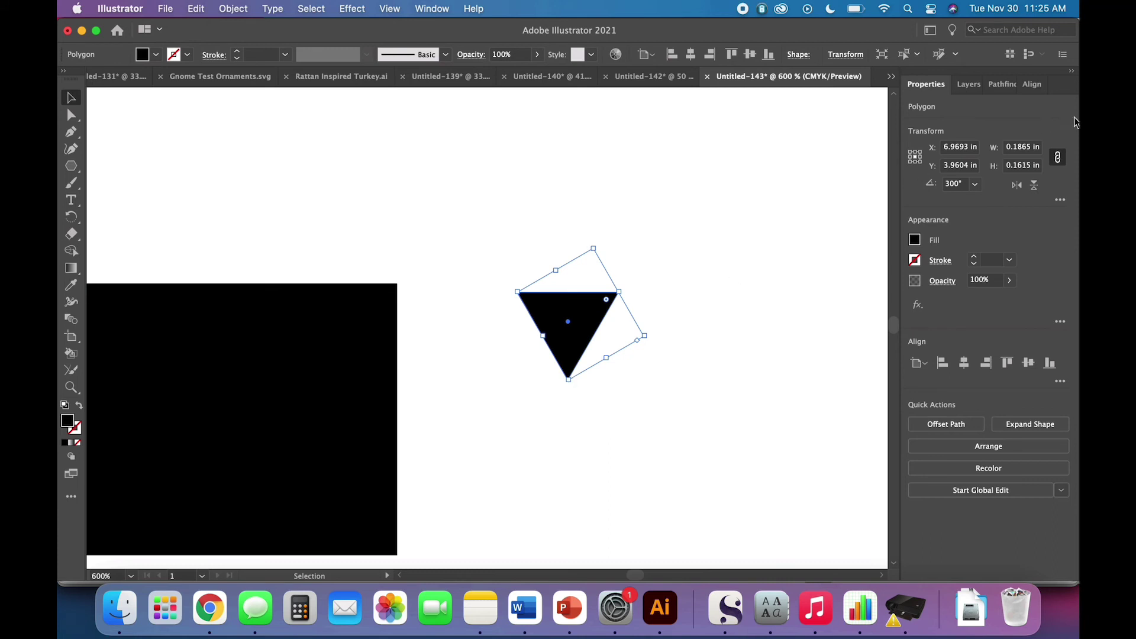
{"action": "double_click", "coordinate": [1021, 166]}
{"action": "type", "text": ".2"}
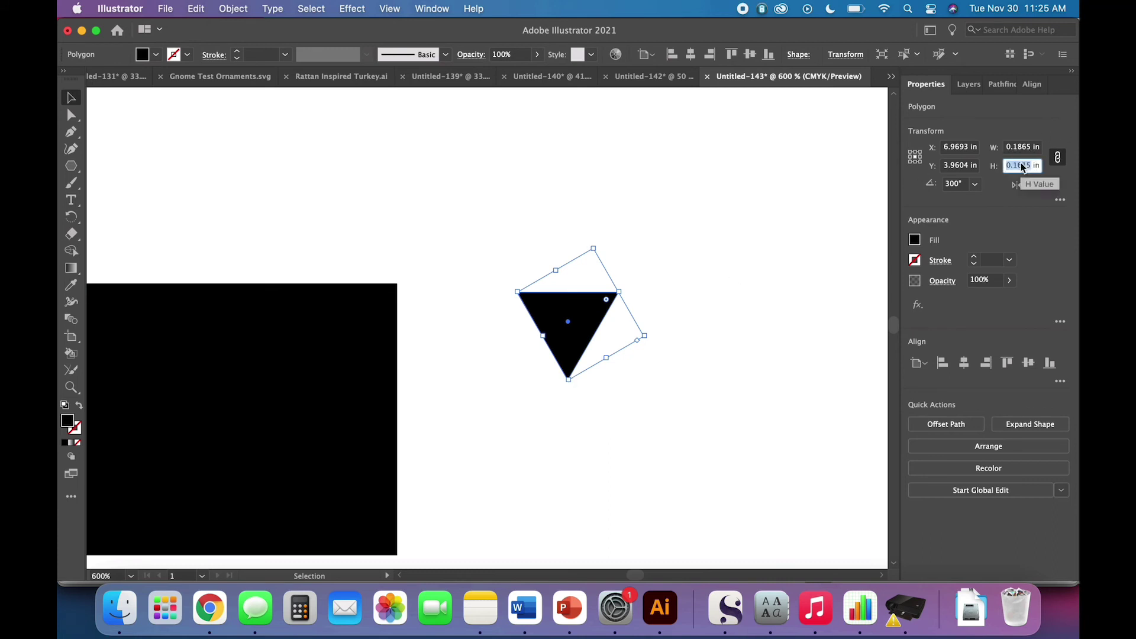
{"action": "key", "text": "Return"}
{"action": "left_click", "coordinate": [711, 393]}
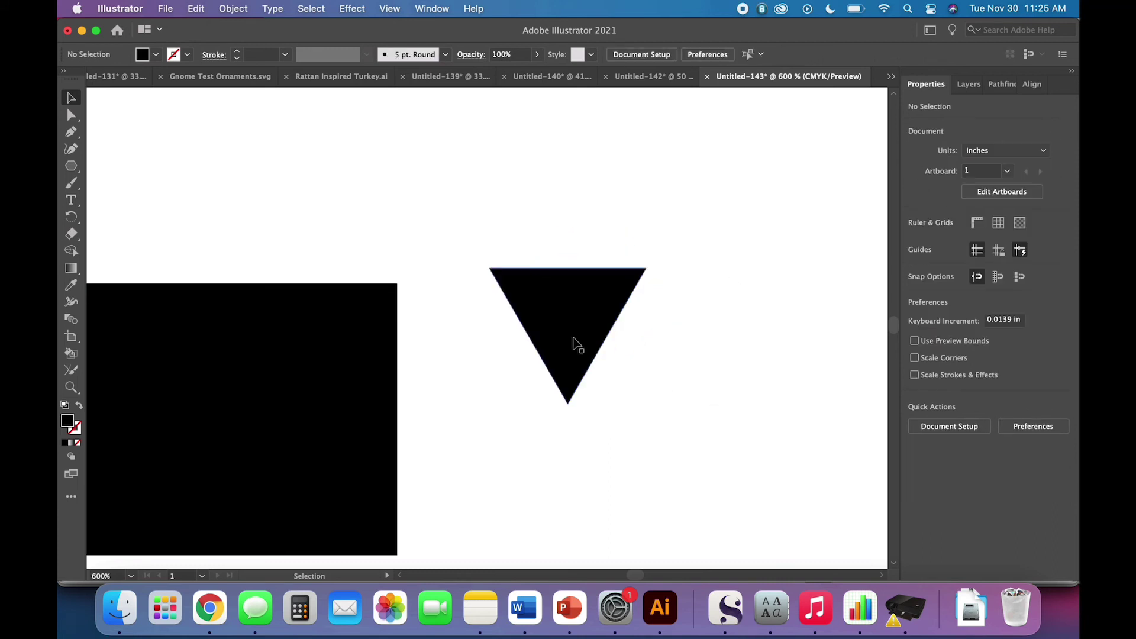
Duplicate the downward-pointing triangle, flip the copy vertically and place it below the original
{"action": "left_click", "coordinate": [574, 345]}
{"action": "left_click_drag", "start_coordinate": [601, 373], "coordinate": [520, 364]}
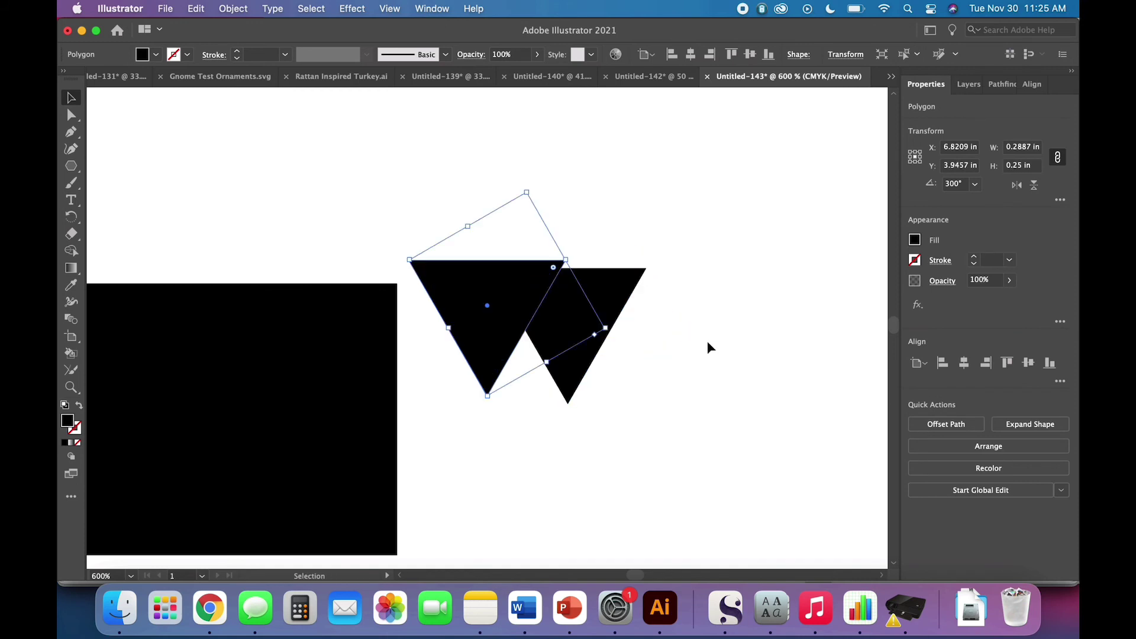
{"action": "left_click", "coordinate": [1034, 185]}
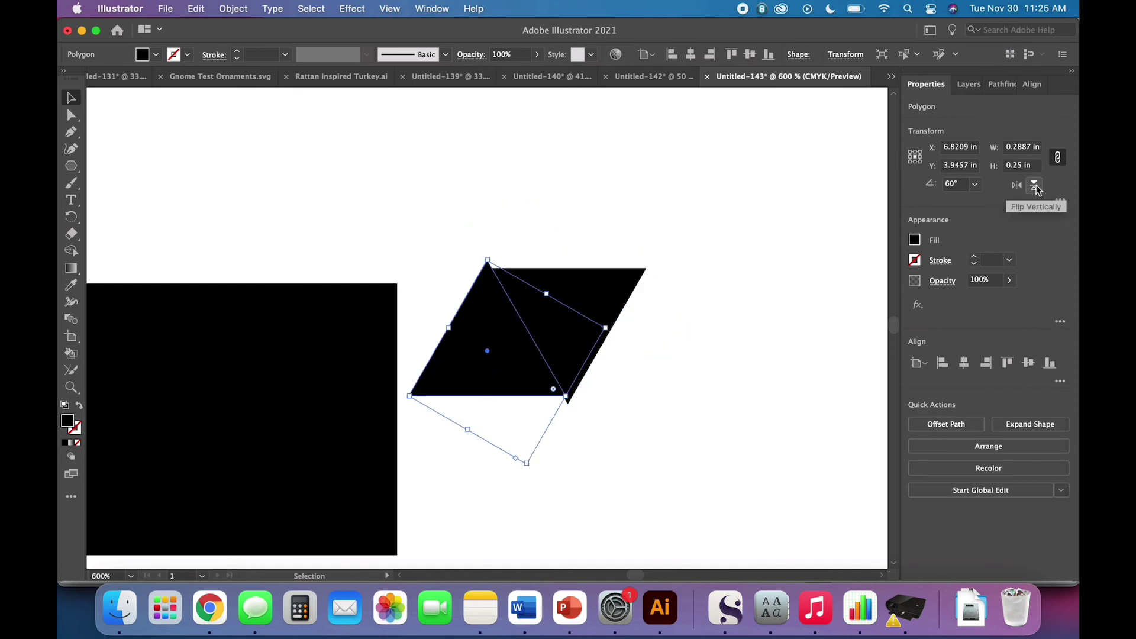
{"action": "left_click_drag", "start_coordinate": [523, 369], "coordinate": [498, 486]}
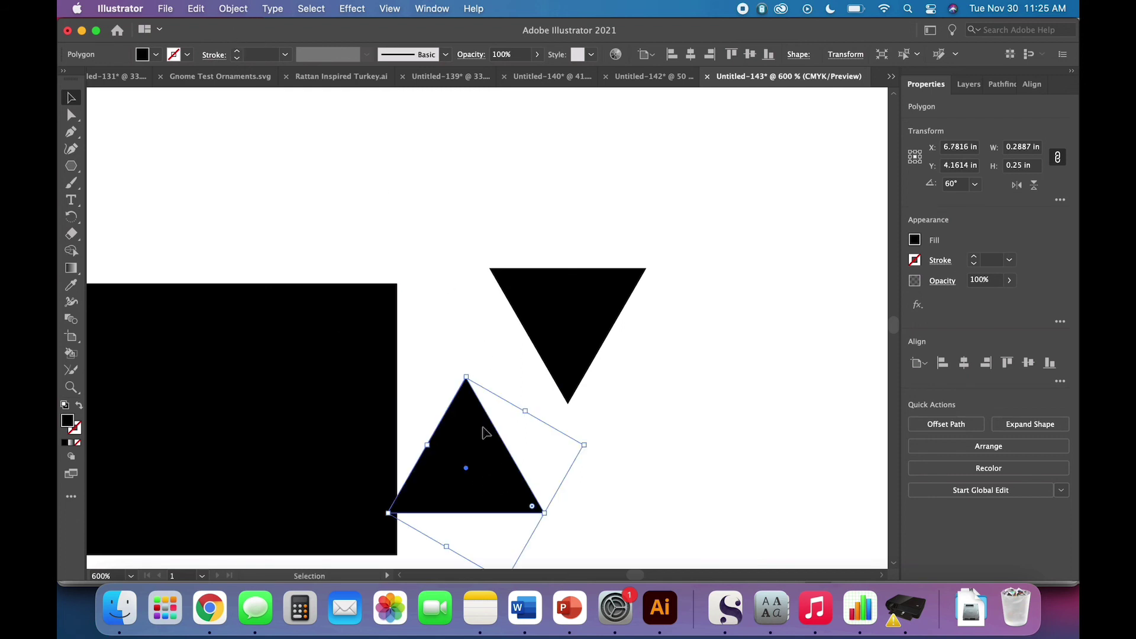
Place the two triangles at the upper and lower corners of the bar's square end, tips meeting, to form a notched ribbon tail
{"action": "left_click_drag", "start_coordinate": [558, 351], "coordinate": [391, 363]}
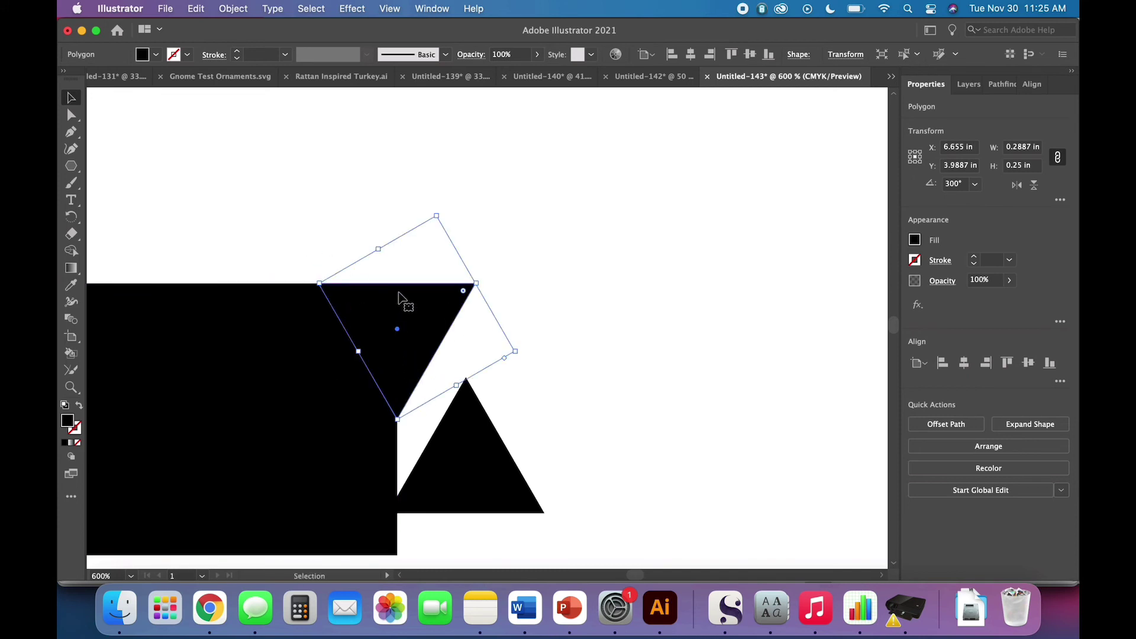
{"action": "scroll", "coordinate": [549, 435], "scroll_direction": "left", "scroll_amount": 4}
{"action": "scroll", "coordinate": [549, 435], "scroll_direction": "down", "scroll_amount": 2}
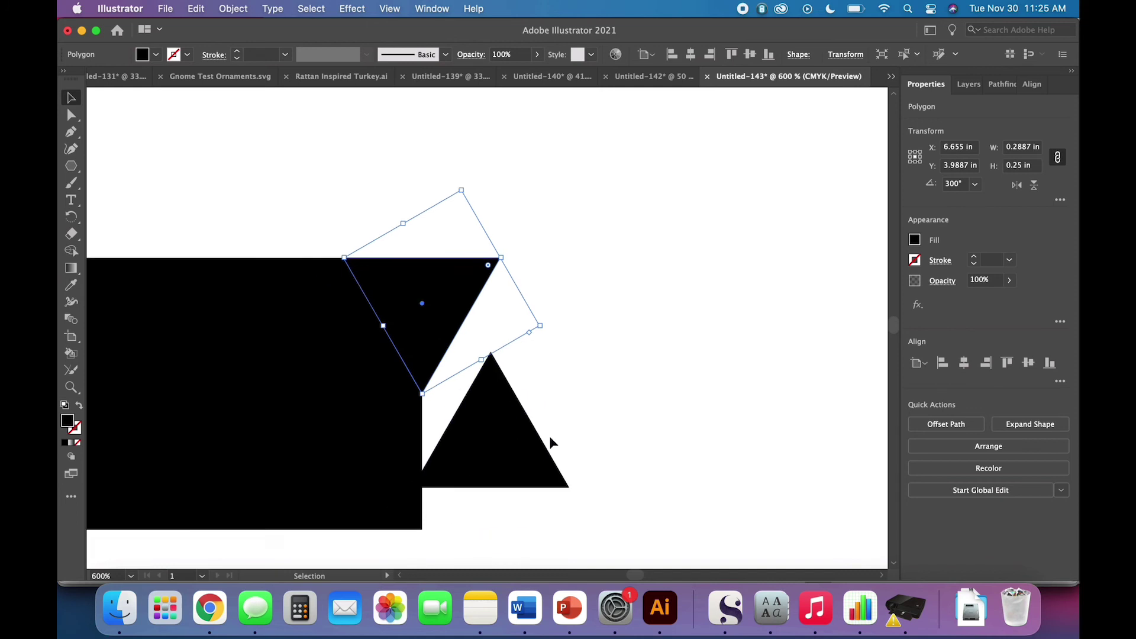
{"action": "left_click_drag", "start_coordinate": [592, 439], "coordinate": [525, 488]}
{"action": "left_click", "coordinate": [633, 510]}
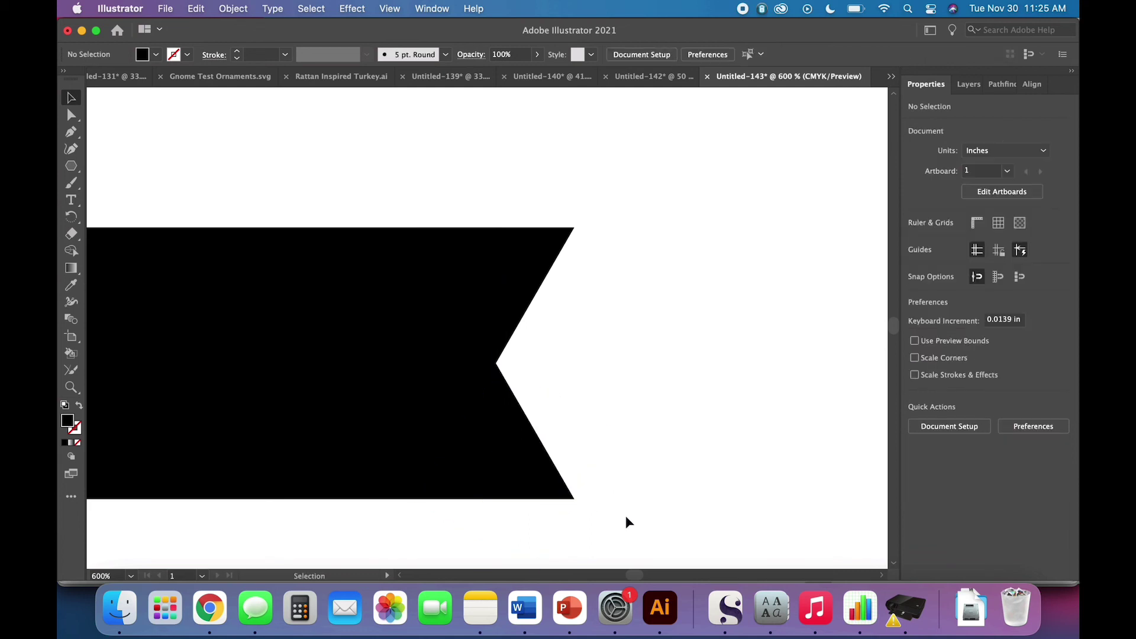
Unite the bar and the two corner triangles into one shape
{"action": "scroll", "coordinate": [626, 516], "scroll_direction": "left", "scroll_amount": 2}
{"action": "scroll", "coordinate": [626, 516], "scroll_direction": "down", "scroll_amount": 1}
{"action": "left_click_drag", "start_coordinate": [637, 528], "coordinate": [418, 216]}
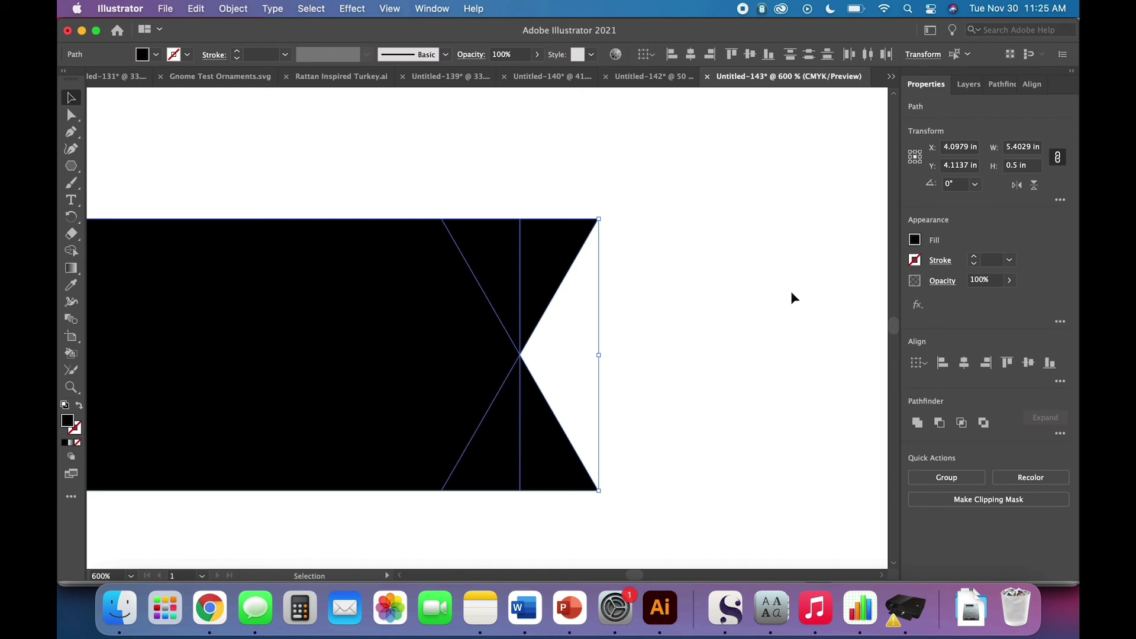
{"action": "left_click", "coordinate": [916, 423]}
{"action": "left_click", "coordinate": [747, 434]}
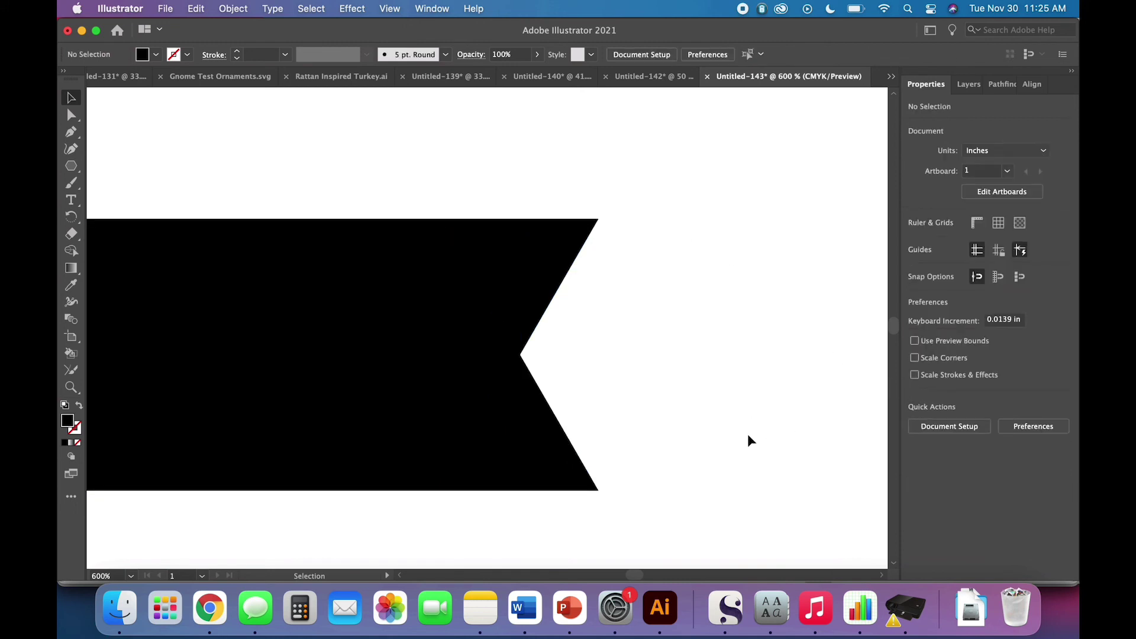
Swap the long bar's fill and stroke so that it has only a black outline
{"action": "key", "text": "super+1"}
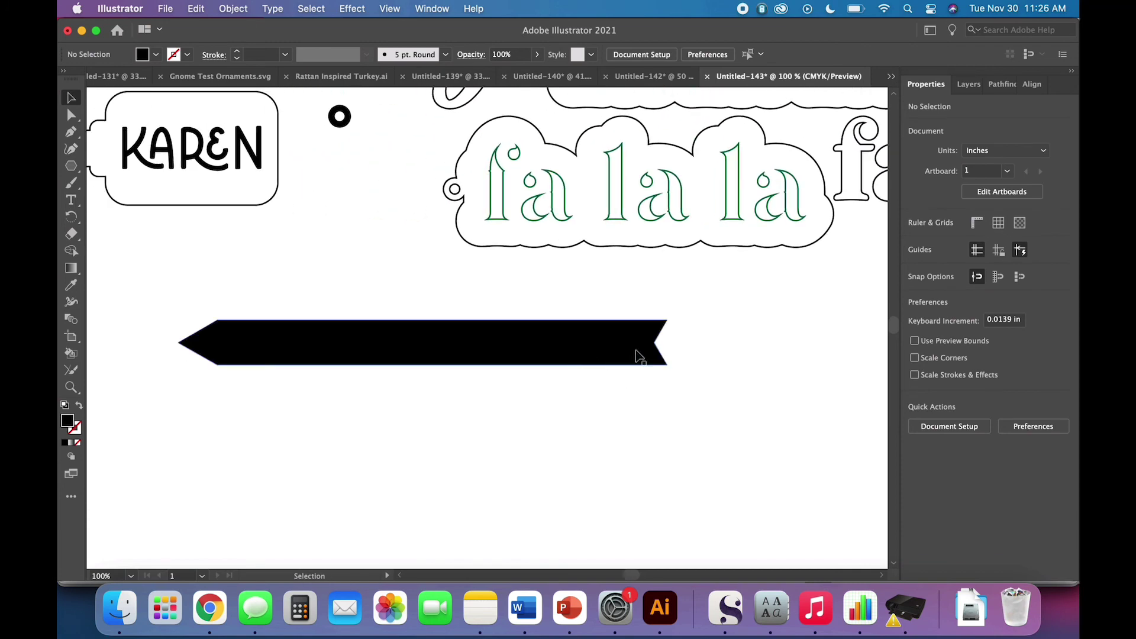
{"action": "left_click", "coordinate": [550, 353]}
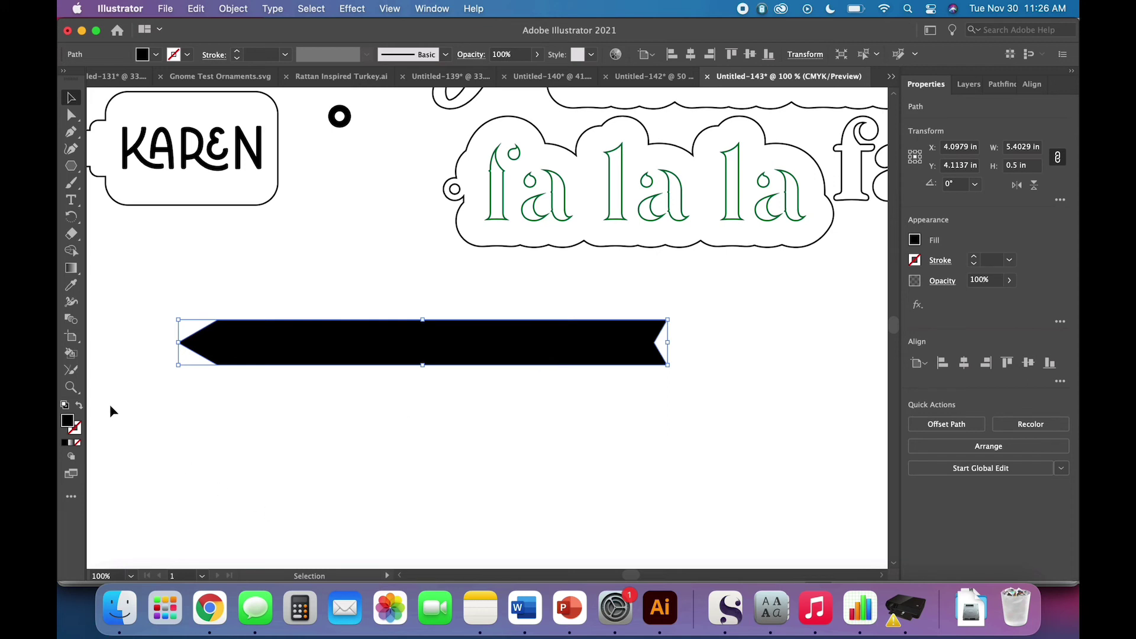
{"action": "left_click", "coordinate": [81, 410]}
{"action": "left_click", "coordinate": [328, 431]}
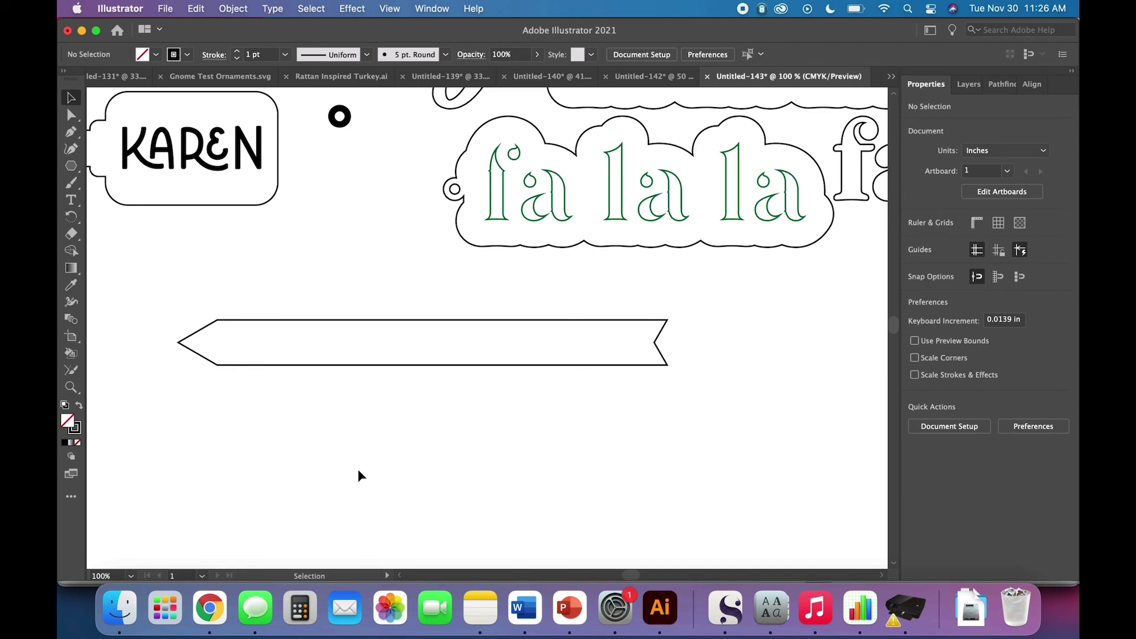
Swap the fill and stroke of the small black ring beside the name tag to turn it into outlines
{"action": "scroll", "coordinate": [357, 468], "scroll_direction": "up", "scroll_amount": 2}
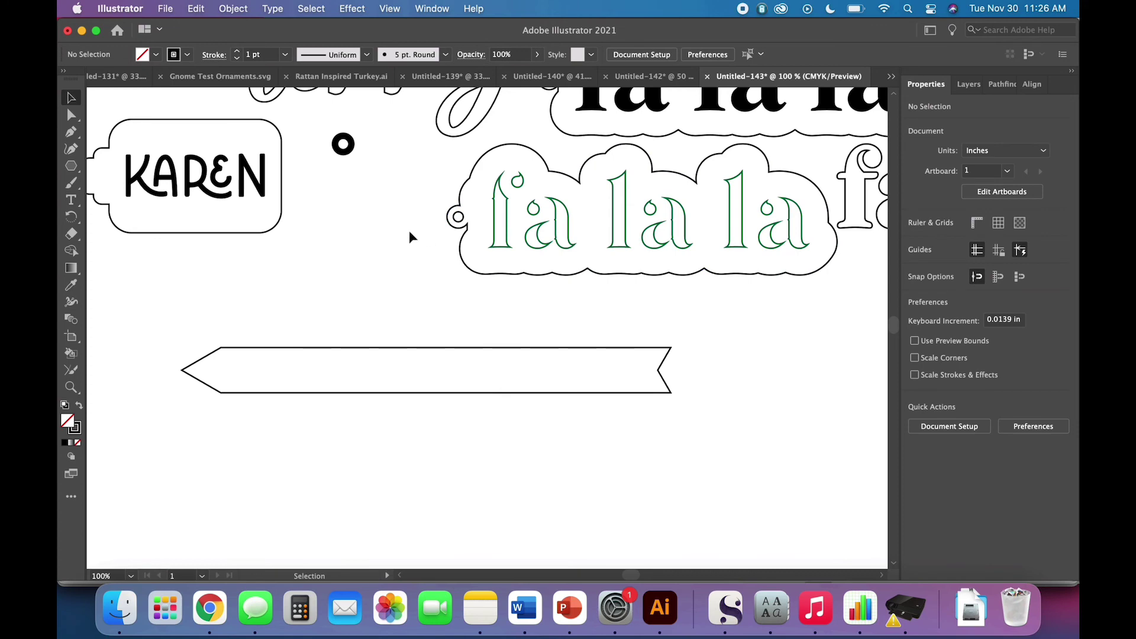
{"action": "left_click", "coordinate": [346, 146]}
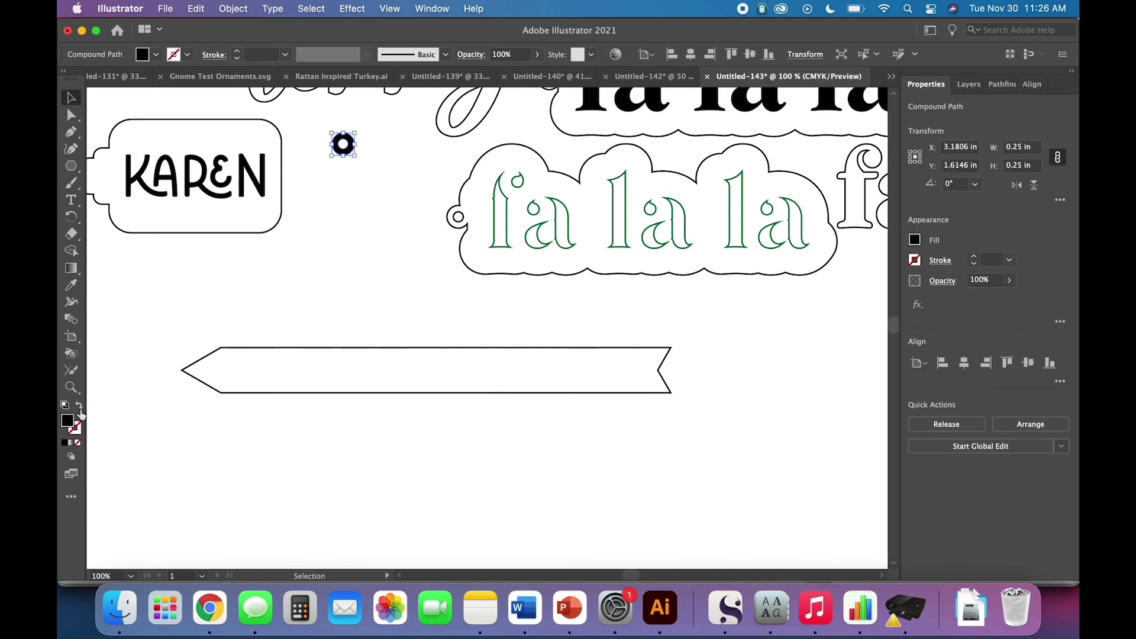
{"action": "key", "text": "shift+x"}
Copy only the ring's inner circle and paste it as a separate path
{"action": "key", "text": "super+equal"}
{"action": "key", "text": "super+equal"}
{"action": "key", "text": "super+equal"}
{"action": "key", "text": "super+equal"}
{"action": "key", "text": "super+equal"}
{"action": "key", "text": "super+equal"}
{"action": "key", "text": "super+equal"}
{"action": "key", "text": "super+equal"}
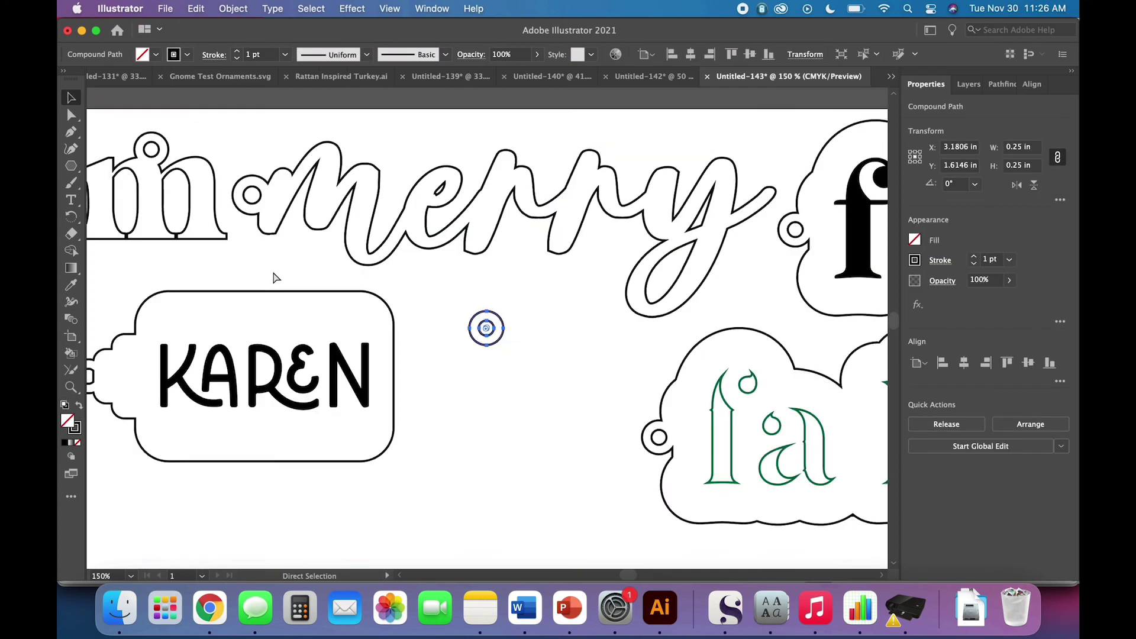
{"action": "left_click", "coordinate": [122, 203]}
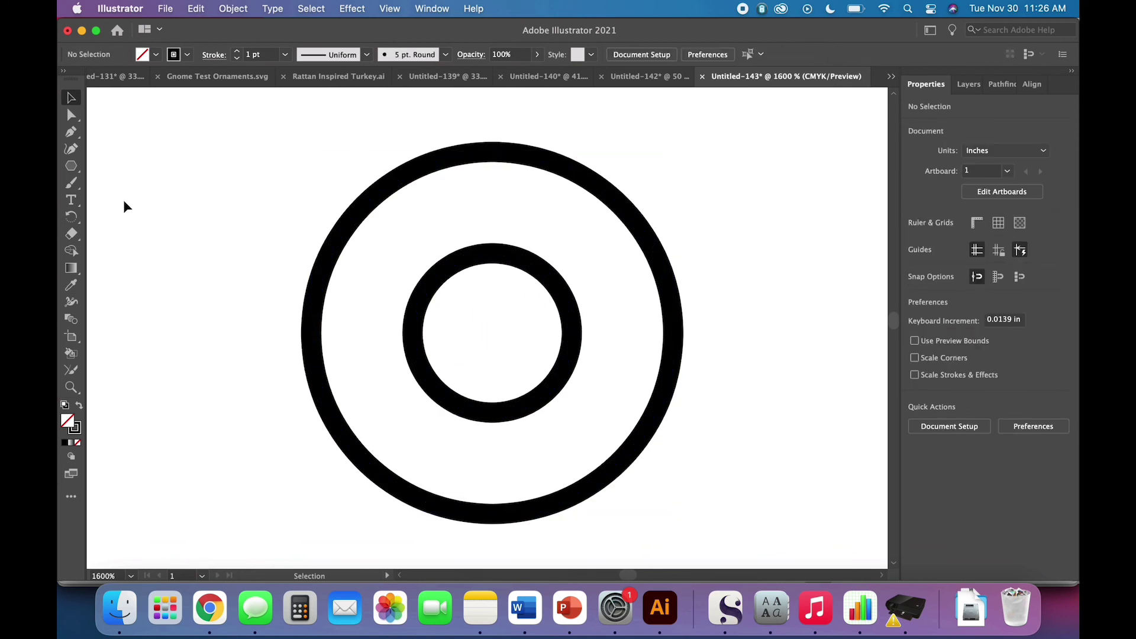
{"action": "left_click", "coordinate": [71, 115]}
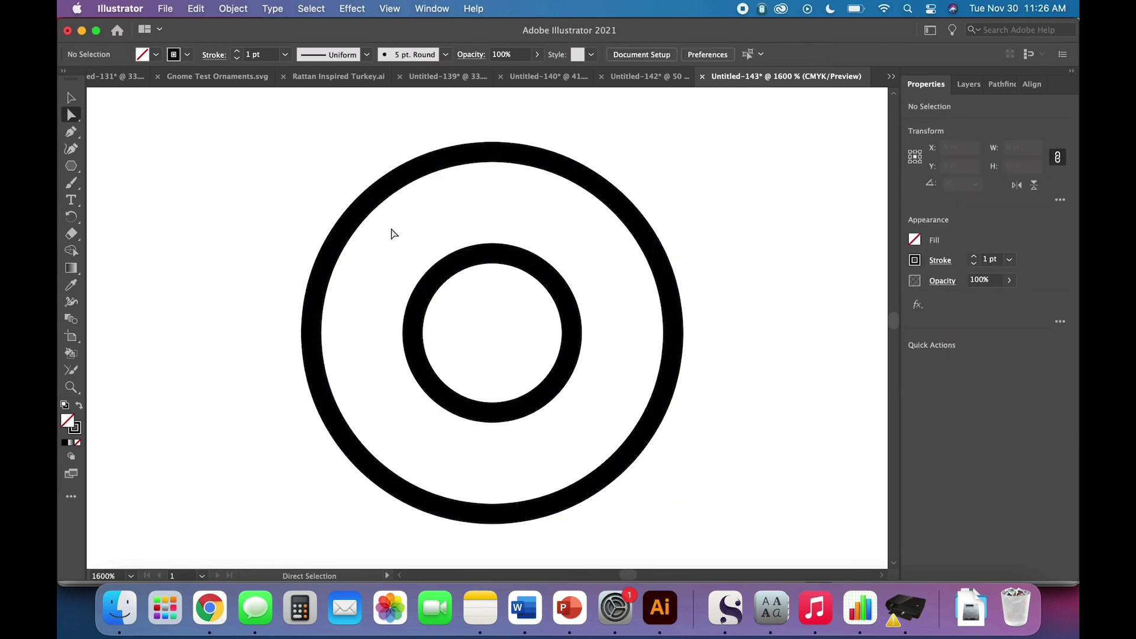
{"action": "left_click_drag", "start_coordinate": [390, 227], "coordinate": [591, 439]}
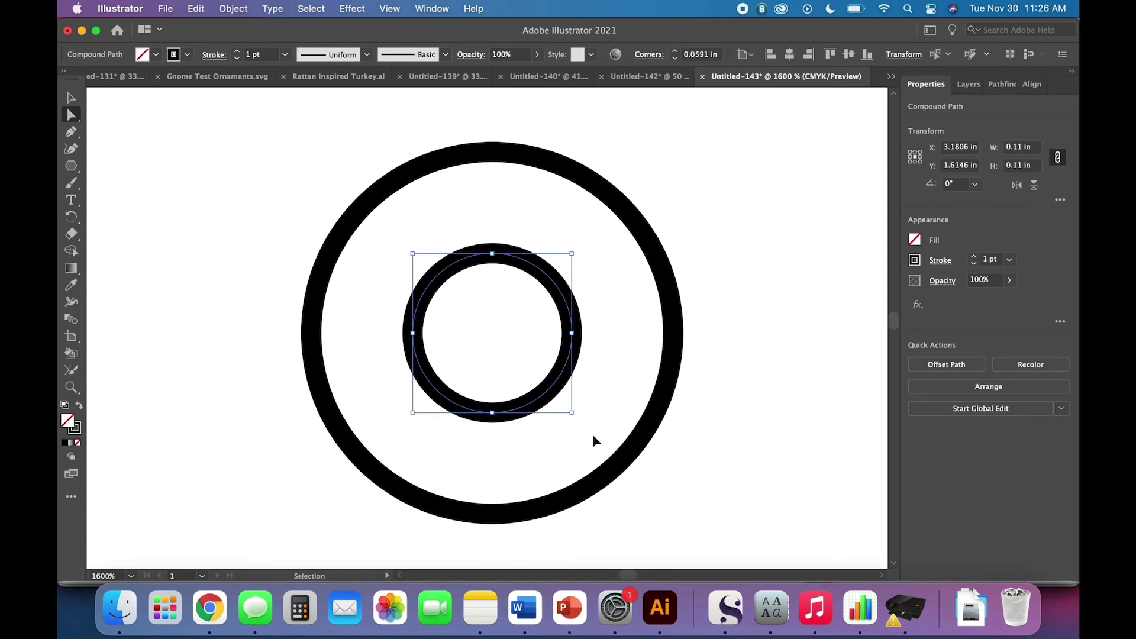
{"action": "key", "text": "super+minus"}
{"action": "key", "text": "super+minus"}
{"action": "key", "text": "super+minus"}
{"action": "key", "text": "super+minus"}
{"action": "key", "text": "super+minus"}
{"action": "key", "text": "super+minus"}
{"action": "key", "text": "super+minus"}
{"action": "key", "text": "super+minus"}
{"action": "key", "text": "super+minus"}
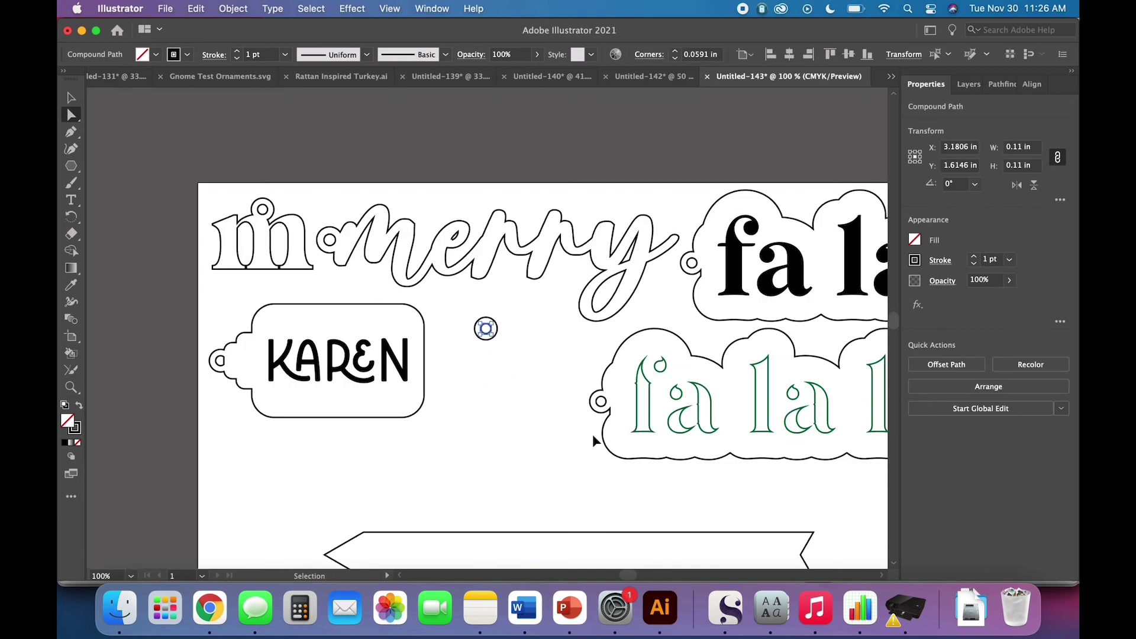
{"action": "left_click", "coordinate": [500, 408]}
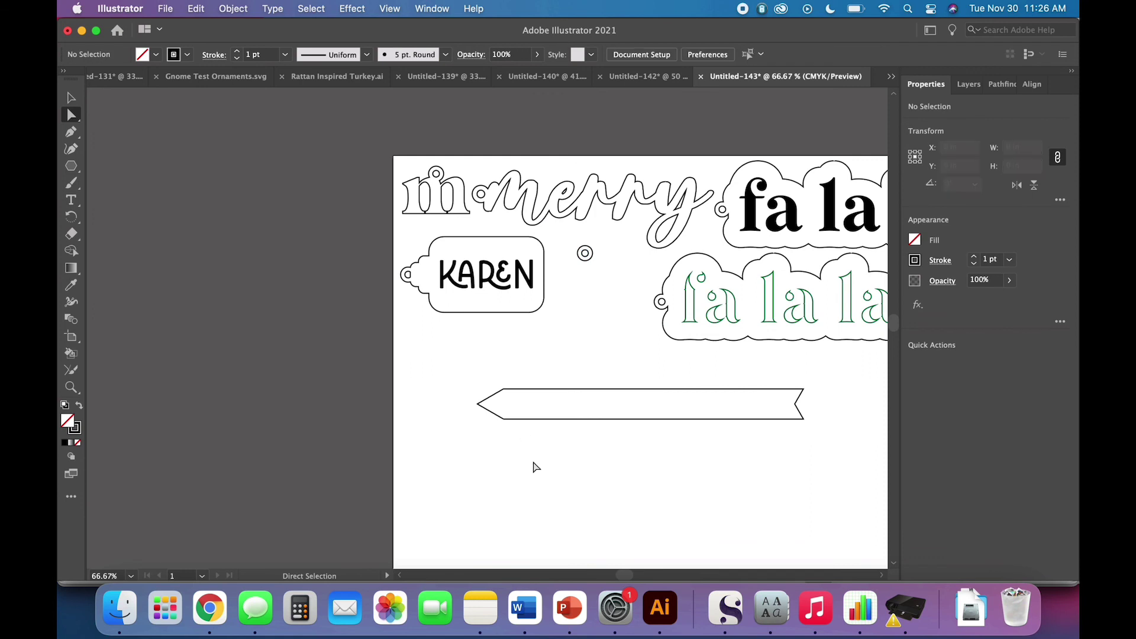
{"action": "key", "text": "super+v"}
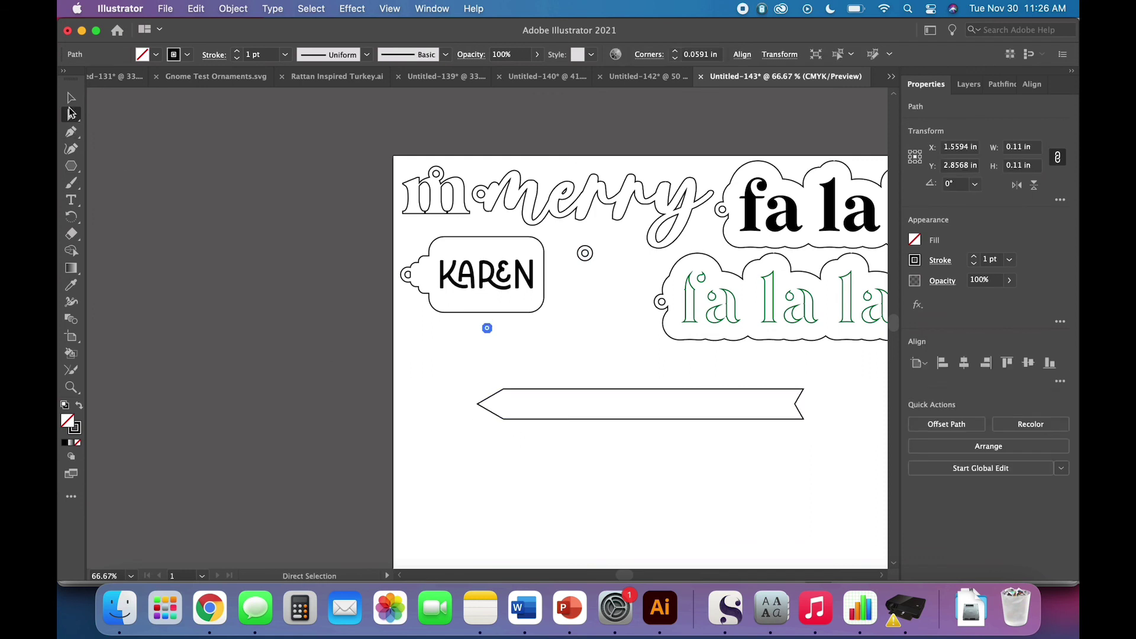
Place the pasted circle inside the bar's pointed end as a hole, centred vertically on the bar
{"action": "key", "text": "v"}
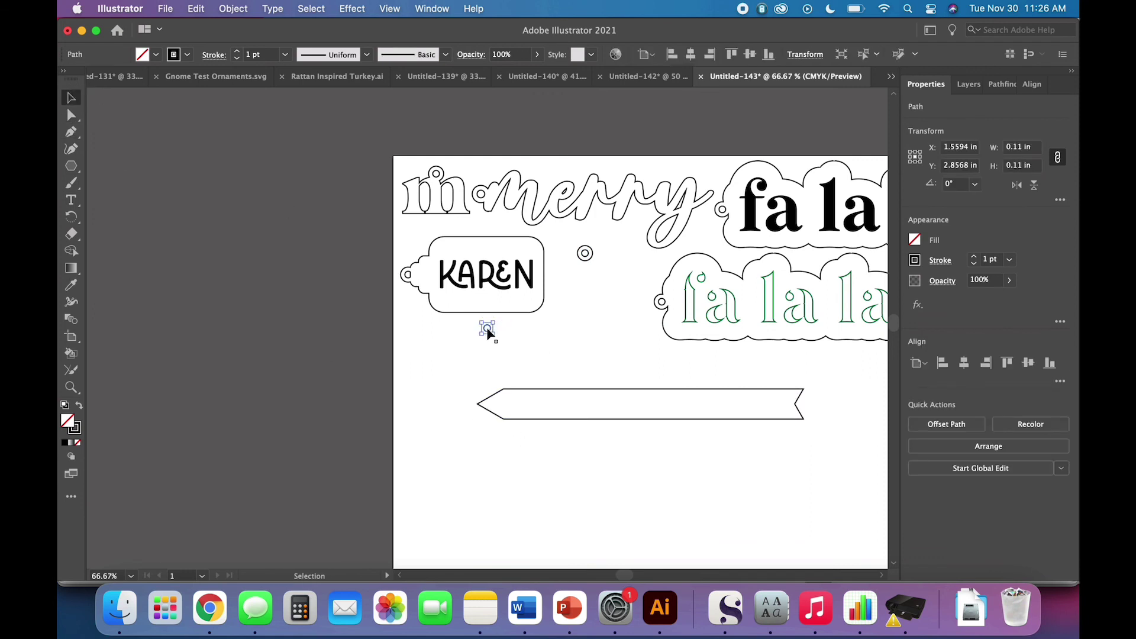
{"action": "left_click_drag", "start_coordinate": [487, 330], "coordinate": [501, 404]}
{"action": "left_click", "coordinate": [517, 452]}
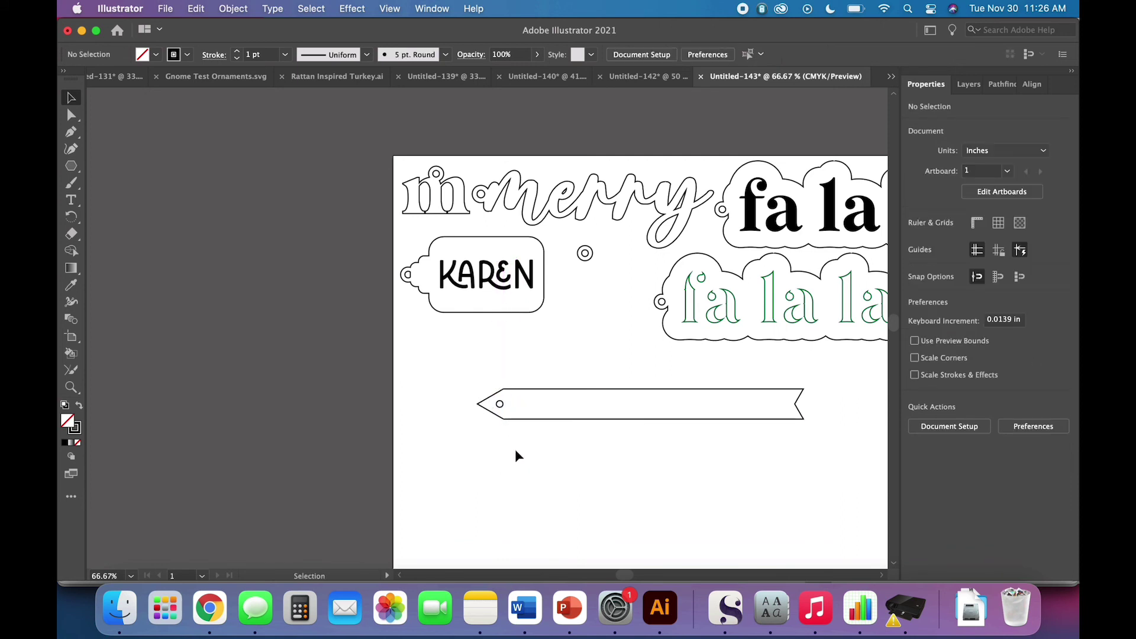
{"action": "left_click_drag", "start_coordinate": [514, 455], "coordinate": [463, 344]}
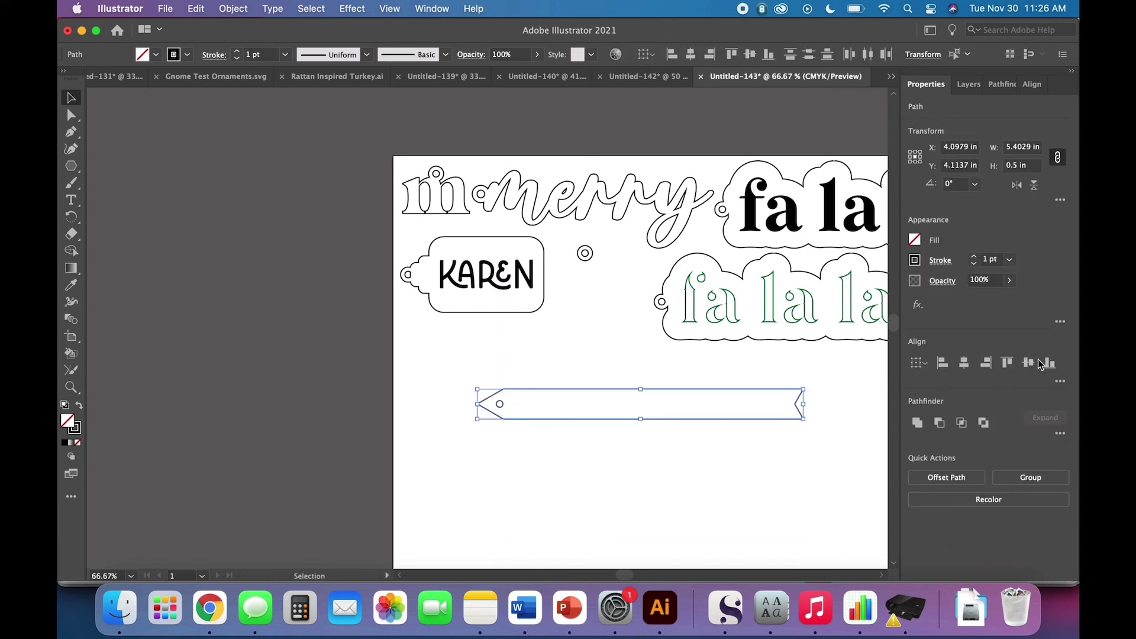
{"action": "left_click", "coordinate": [547, 517]}
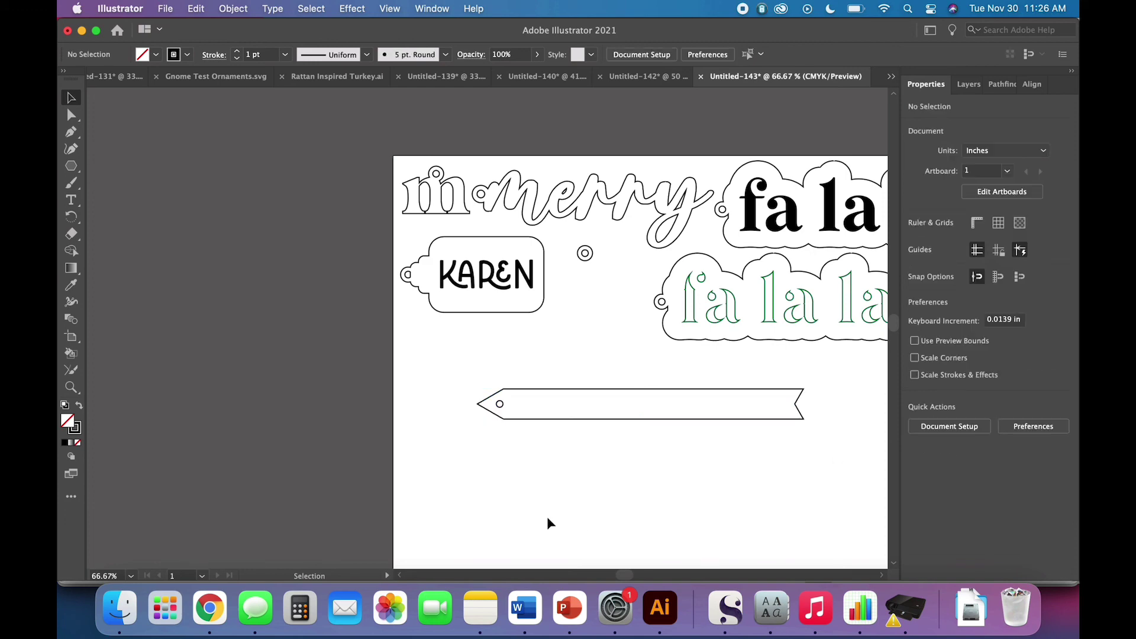
Add the text "MERRY CHRISTMAS" as a separate line in the empty area below the notched bar
{"action": "scroll", "coordinate": [498, 480], "scroll_direction": "right", "scroll_amount": 5}
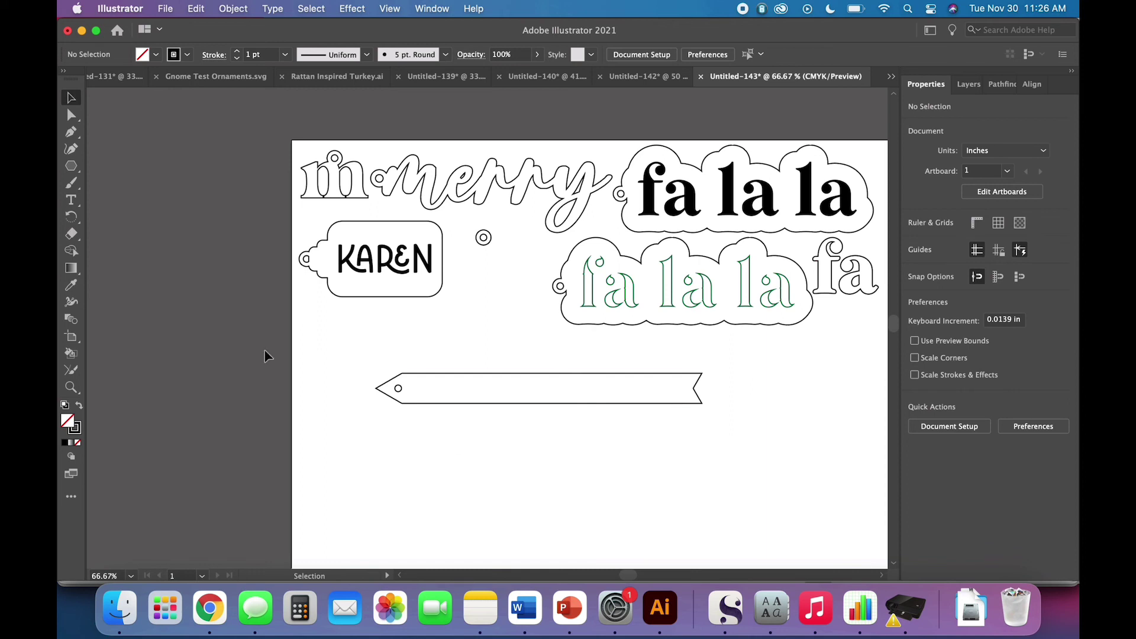
{"action": "left_click", "coordinate": [70, 203]}
{"action": "left_click", "coordinate": [444, 453]}
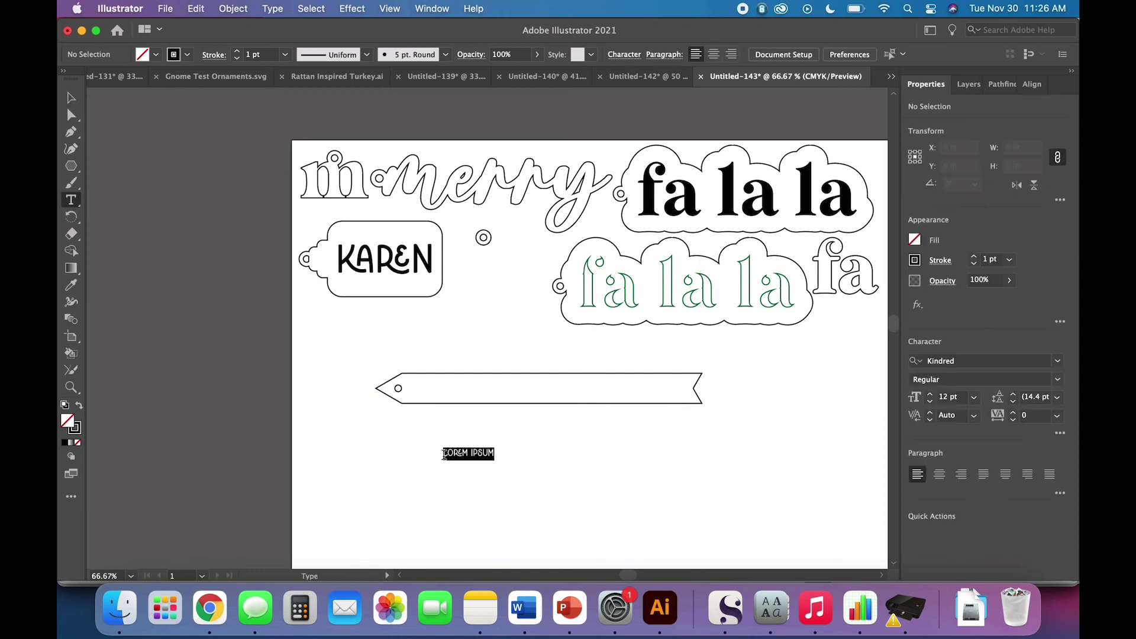
{"action": "type", "text": "MERRY CHRISTMAS"}
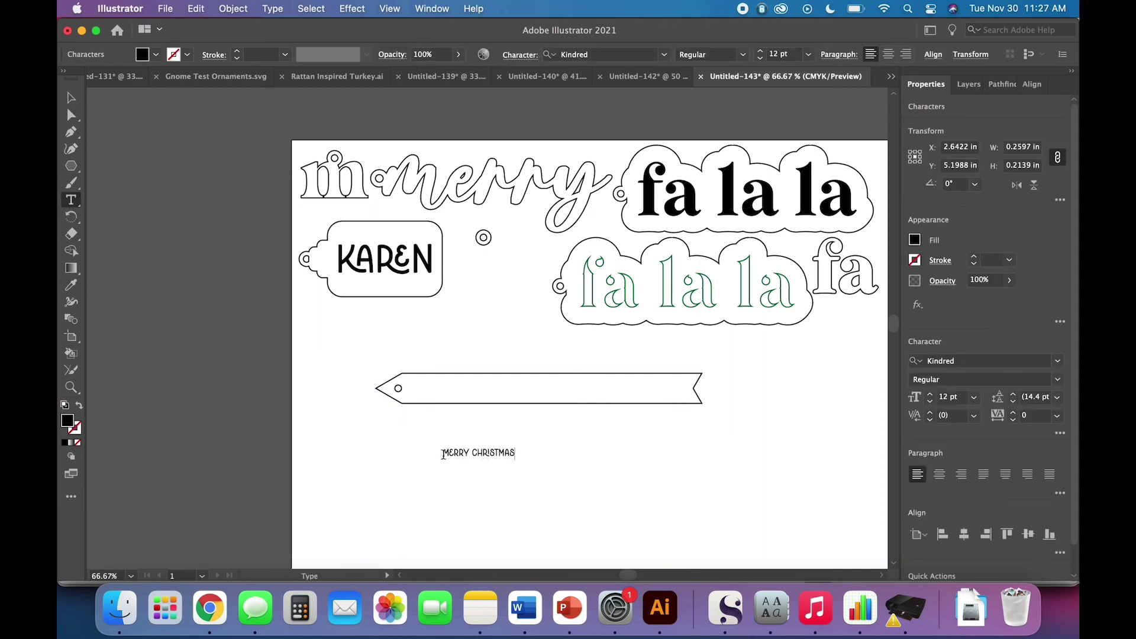
Set the font of the whole "MERRY CHRISTMAS" text to Wild Mango Regular
{"action": "key", "text": "super+a"}
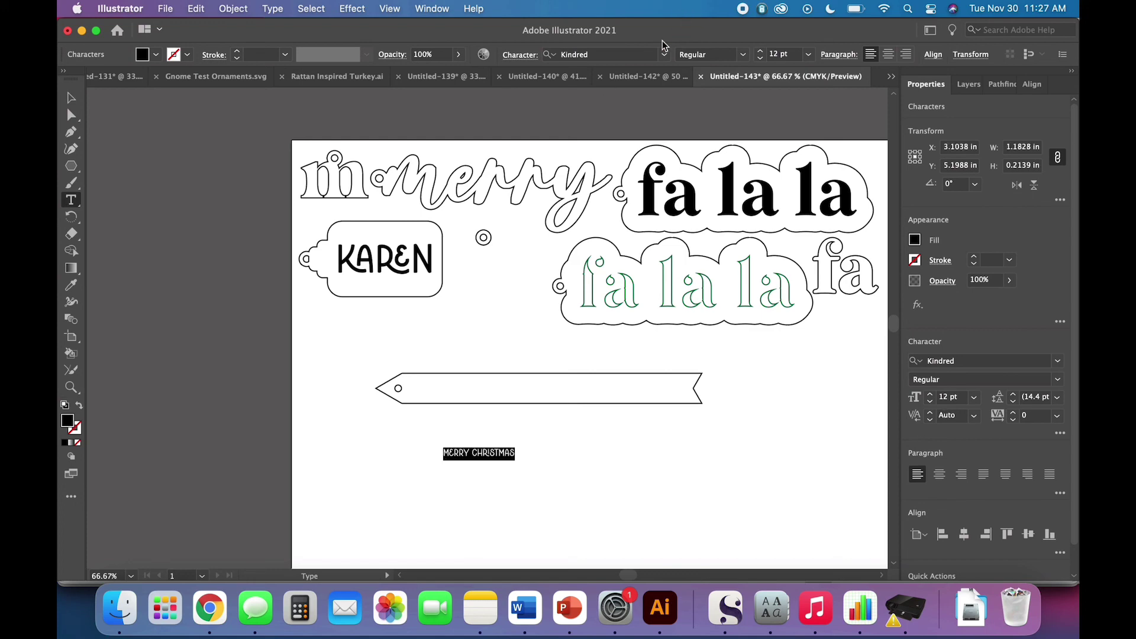
{"action": "left_click", "coordinate": [664, 55]}
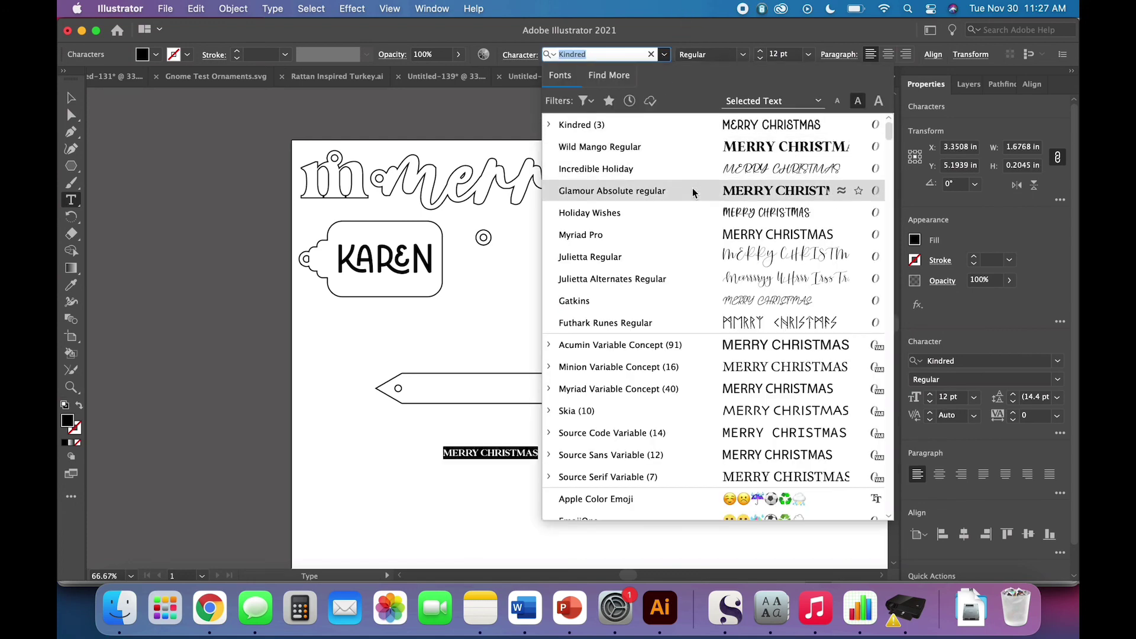
{"action": "left_click", "coordinate": [701, 153]}
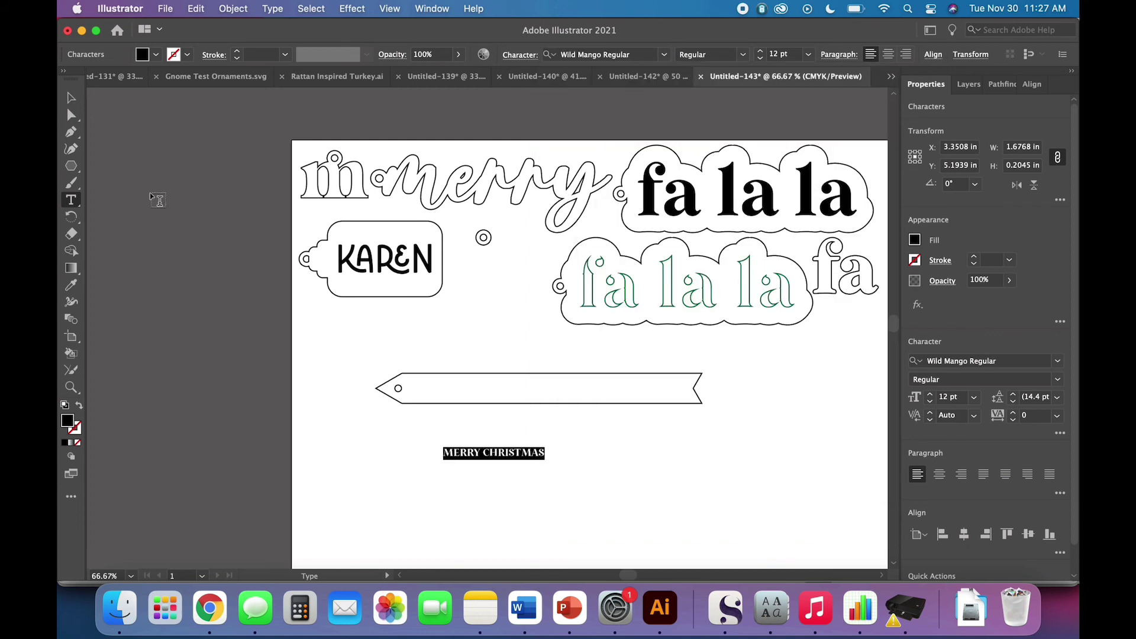
Scale the "MERRY CHRISTMAS" text to about 32.3 pt, about 4.5 in wide, and place it inside the bar between the hole and the notch
{"action": "left_click", "coordinate": [71, 97]}
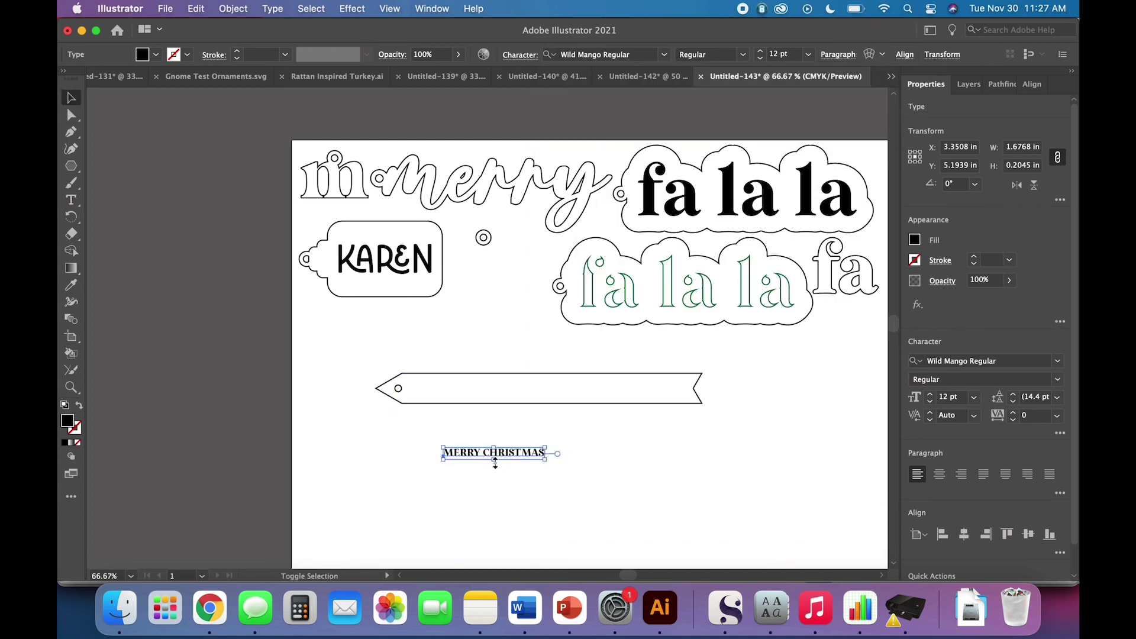
{"action": "left_click_drag", "start_coordinate": [494, 459], "coordinate": [585, 402]}
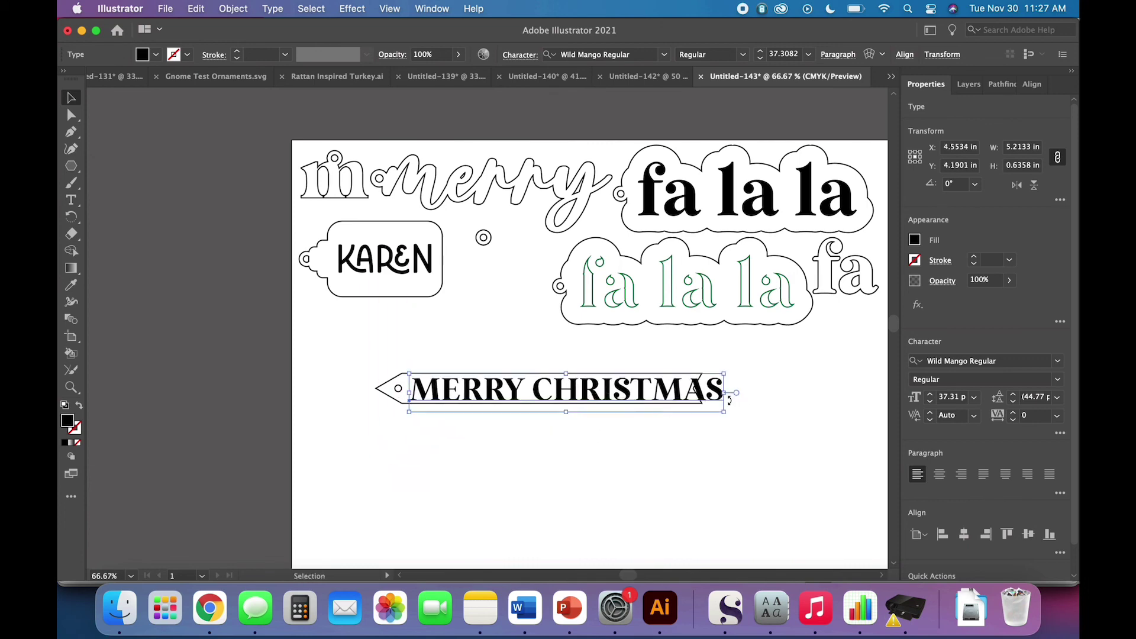
{"action": "left_click_drag", "start_coordinate": [723, 411], "coordinate": [651, 389]}
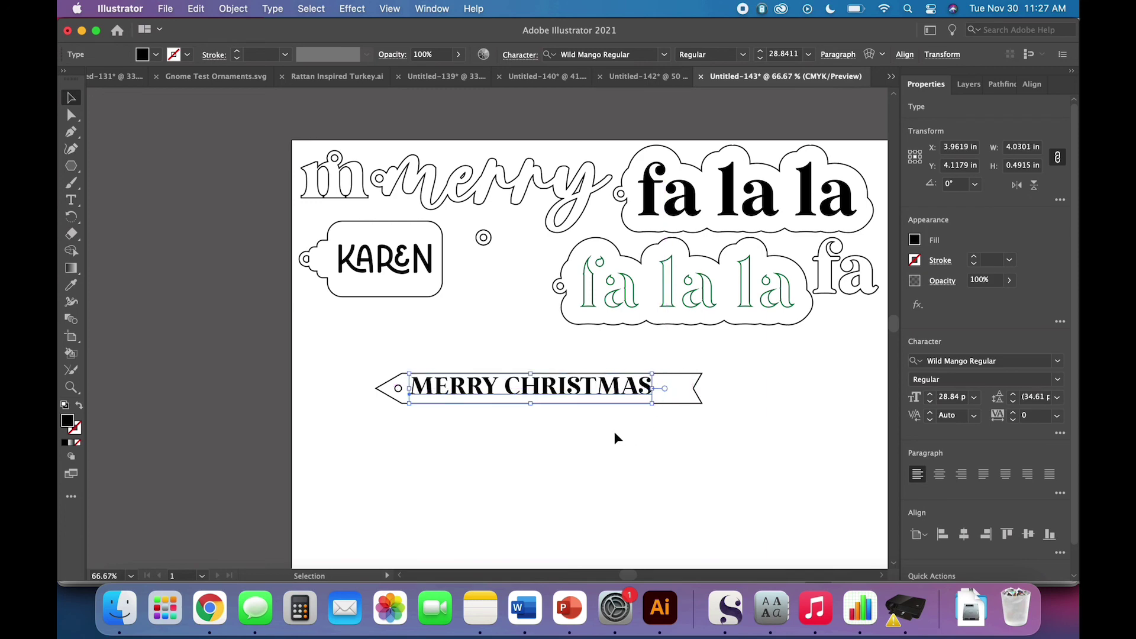
{"action": "key", "text": "super+equal"}
{"action": "key", "text": "super+equal"}
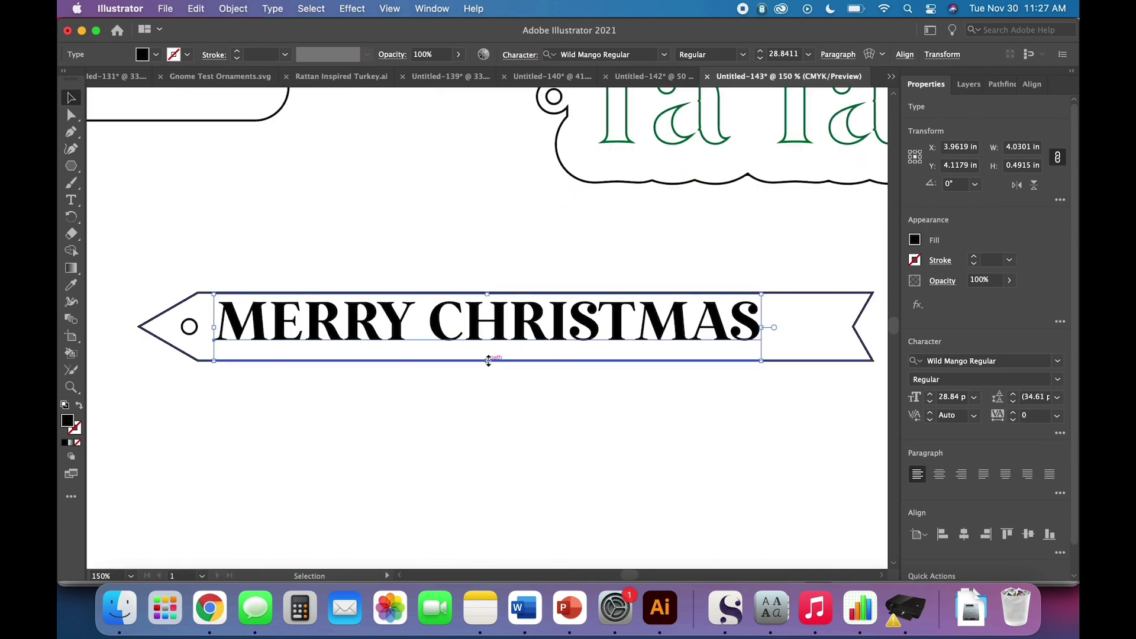
{"action": "left_click_drag", "start_coordinate": [489, 360], "coordinate": [568, 342]}
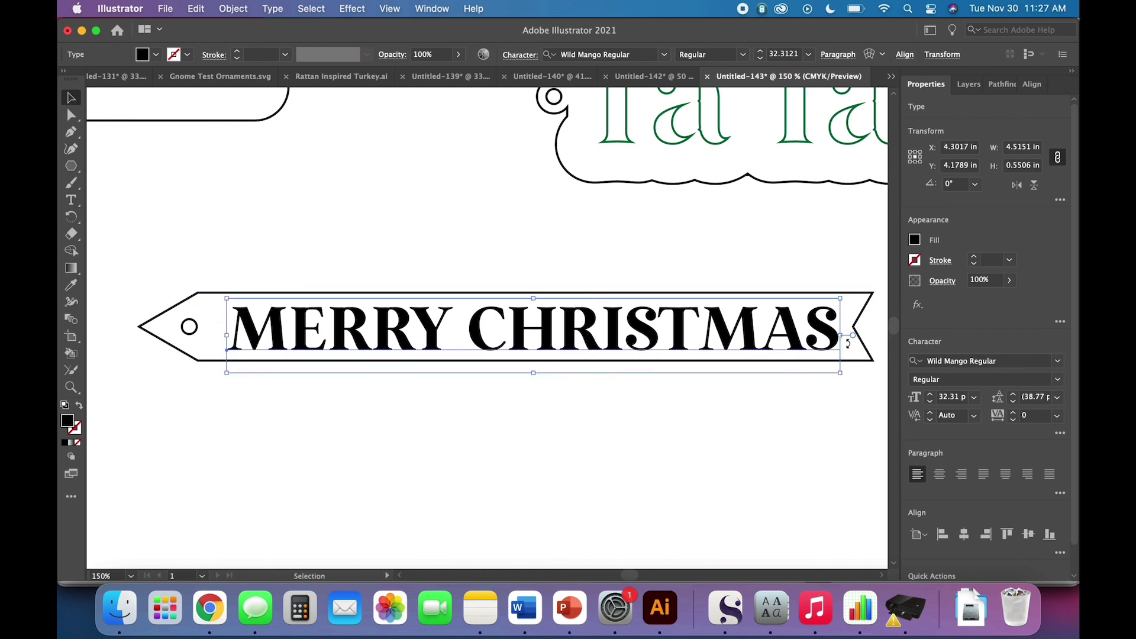
Convert the "MERRY CHRISTMAS" text on the bar to outlines
{"action": "right_click", "coordinate": [571, 343]}
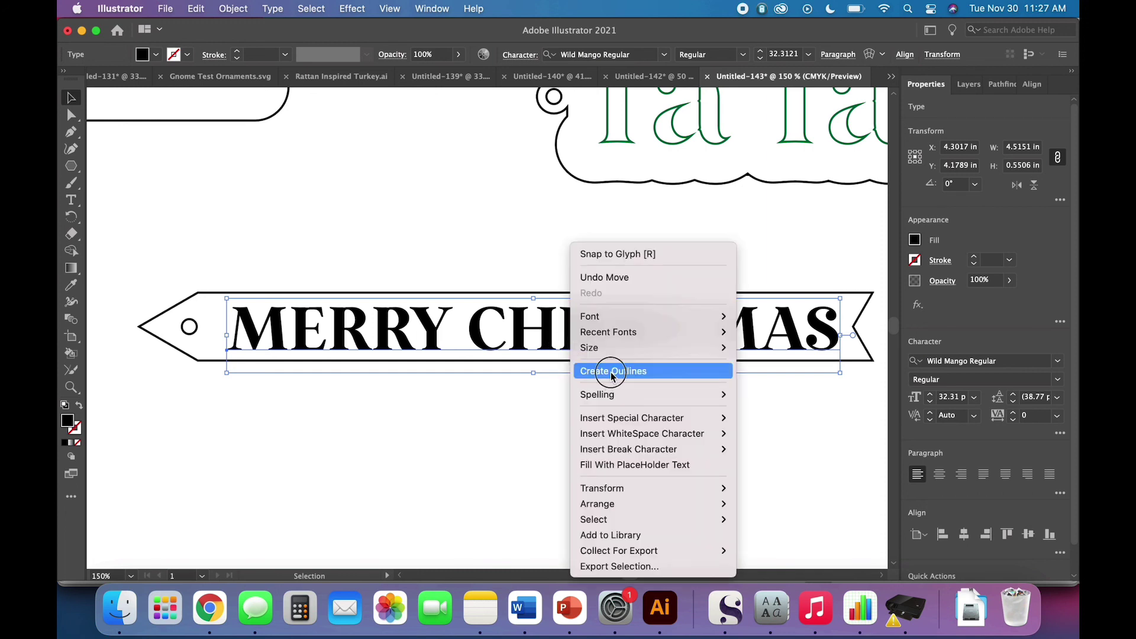
{"action": "left_click", "coordinate": [604, 371]}
{"action": "left_click", "coordinate": [640, 417]}
Shift the outlined "MERRY CHRISTMAS" lettering slightly toward the hole and centre it vertically with the bar
{"action": "scroll", "coordinate": [640, 421], "scroll_direction": "right", "scroll_amount": 2}
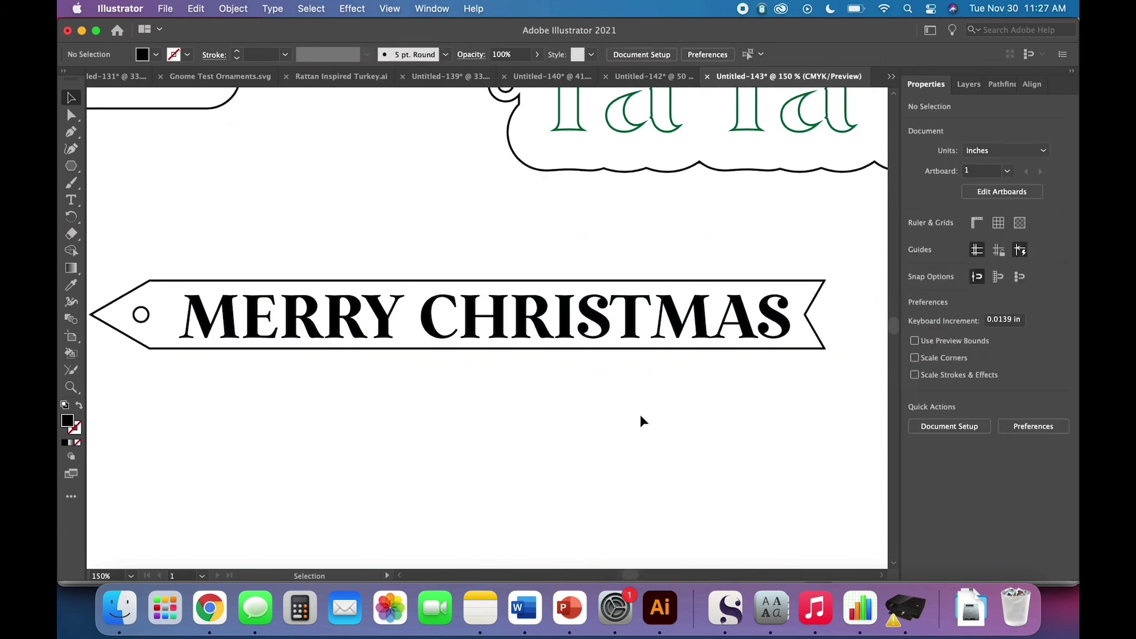
{"action": "key", "text": "super+minus"}
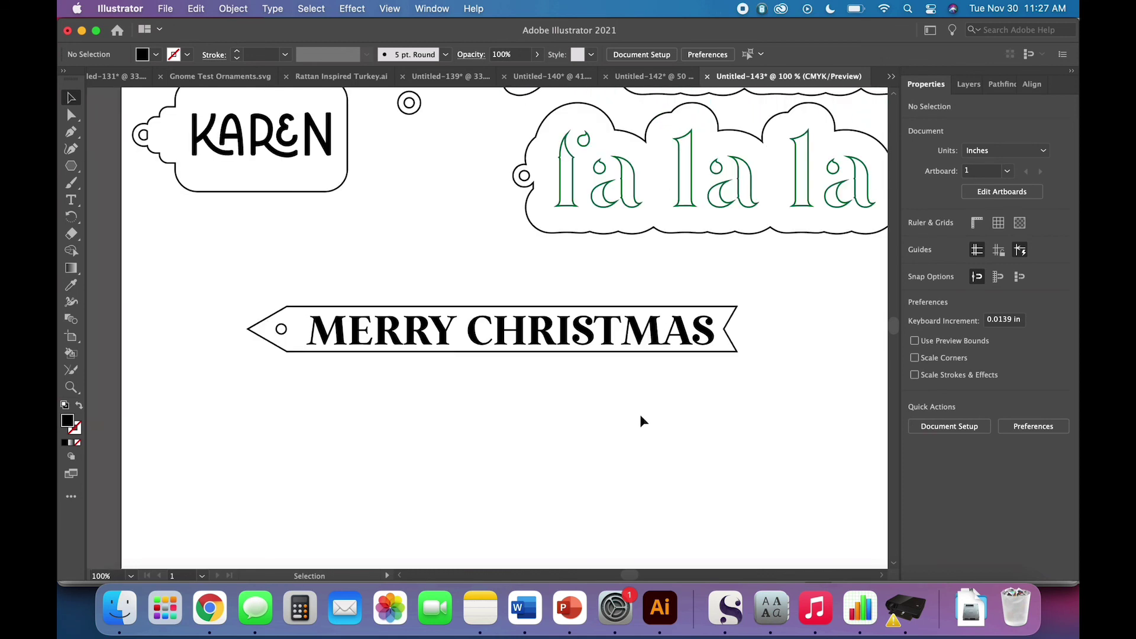
{"action": "scroll", "coordinate": [641, 417], "scroll_direction": "up", "scroll_amount": 3}
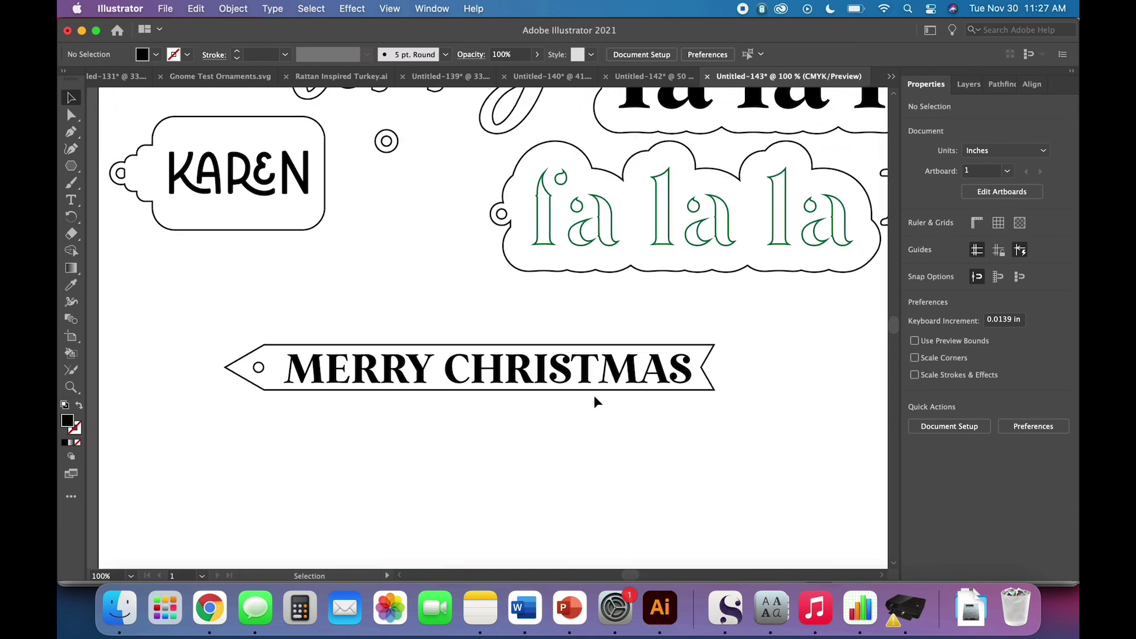
{"action": "left_click", "coordinate": [612, 373]}
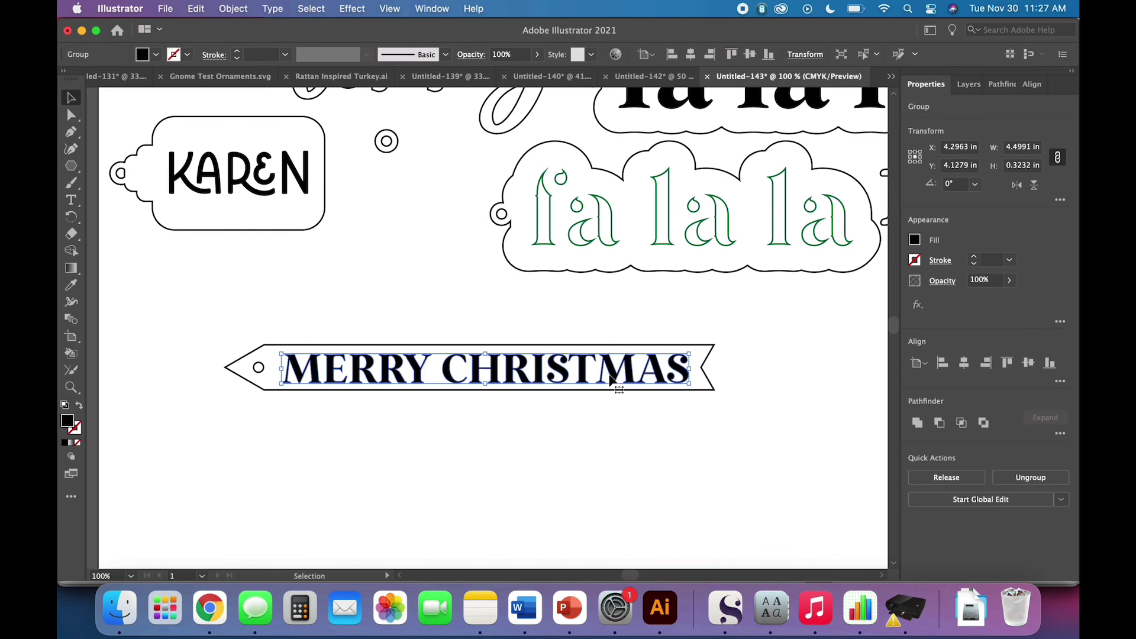
{"action": "left_click", "coordinate": [603, 421]}
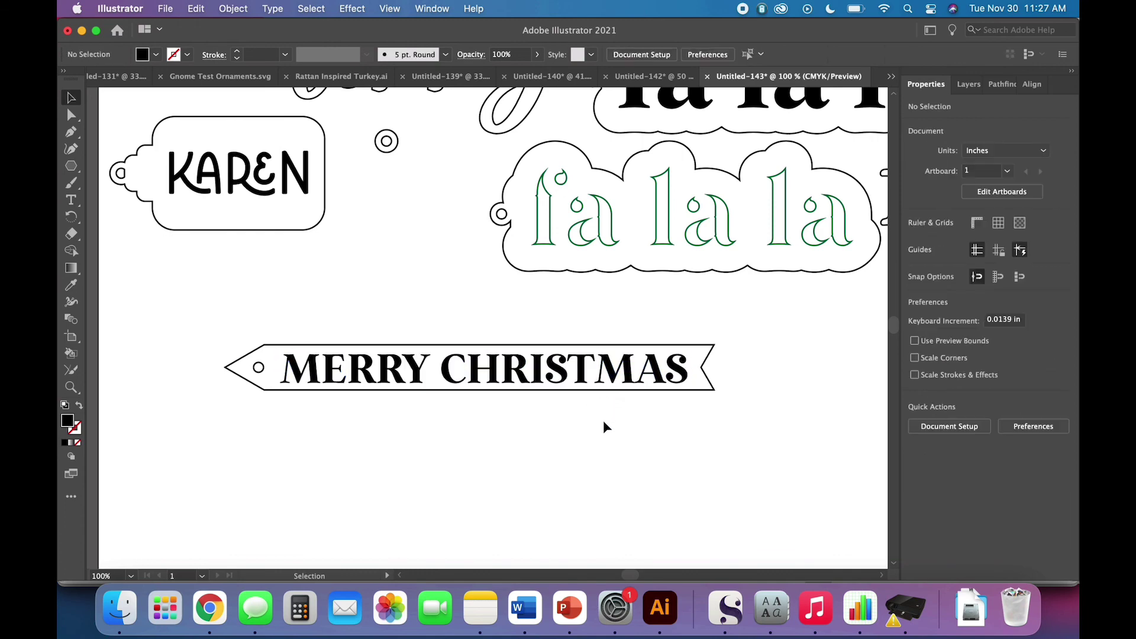
{"action": "left_click_drag", "start_coordinate": [603, 421], "coordinate": [569, 333]}
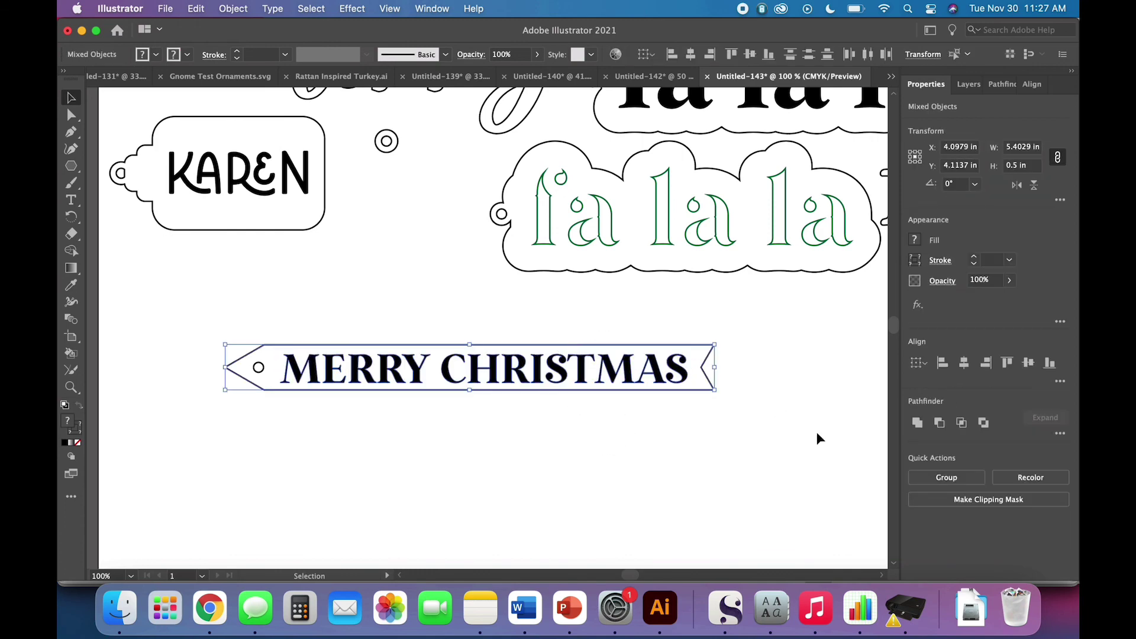
{"action": "left_click", "coordinate": [1028, 363]}
{"action": "left_click", "coordinate": [747, 449]}
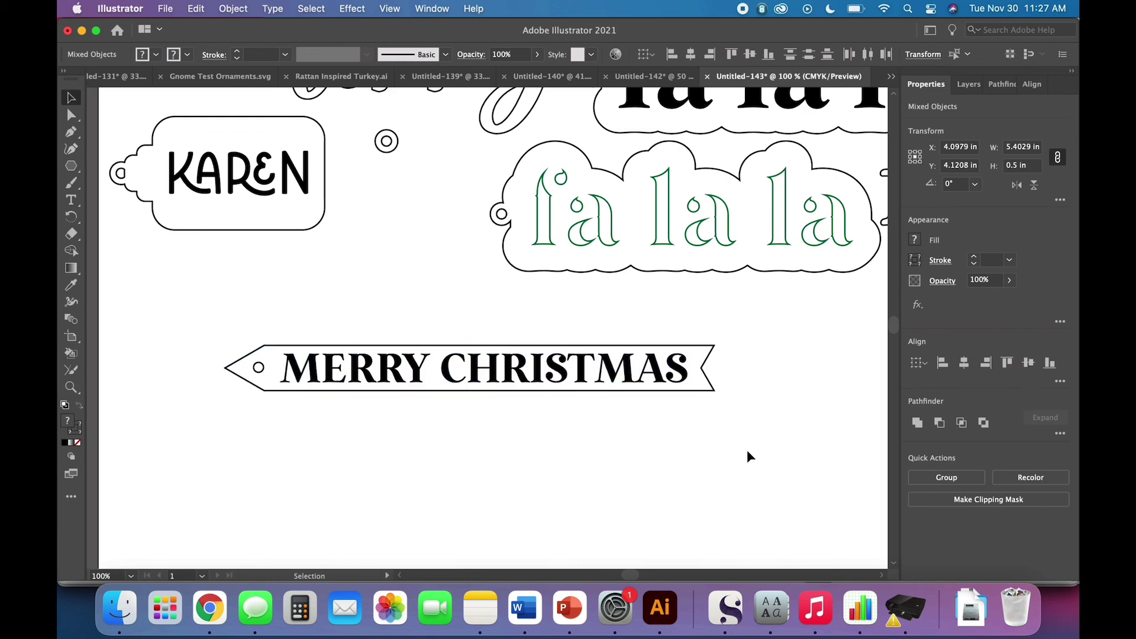
Move the complete "MERRY CHRISTMAS" bar with its hole and lettering up to just below the name tag
{"action": "scroll", "coordinate": [747, 449], "scroll_direction": "up", "scroll_amount": 2}
{"action": "scroll", "coordinate": [746, 450], "scroll_direction": "right", "scroll_amount": 3}
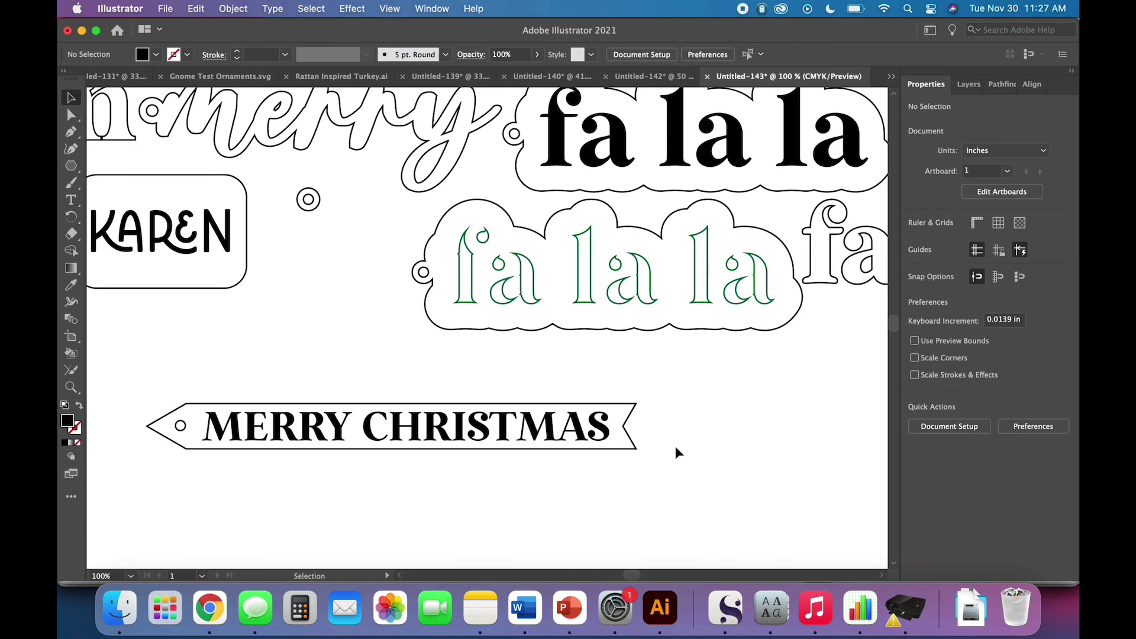
{"action": "key", "text": "super+minus"}
{"action": "key", "text": "super+minus"}
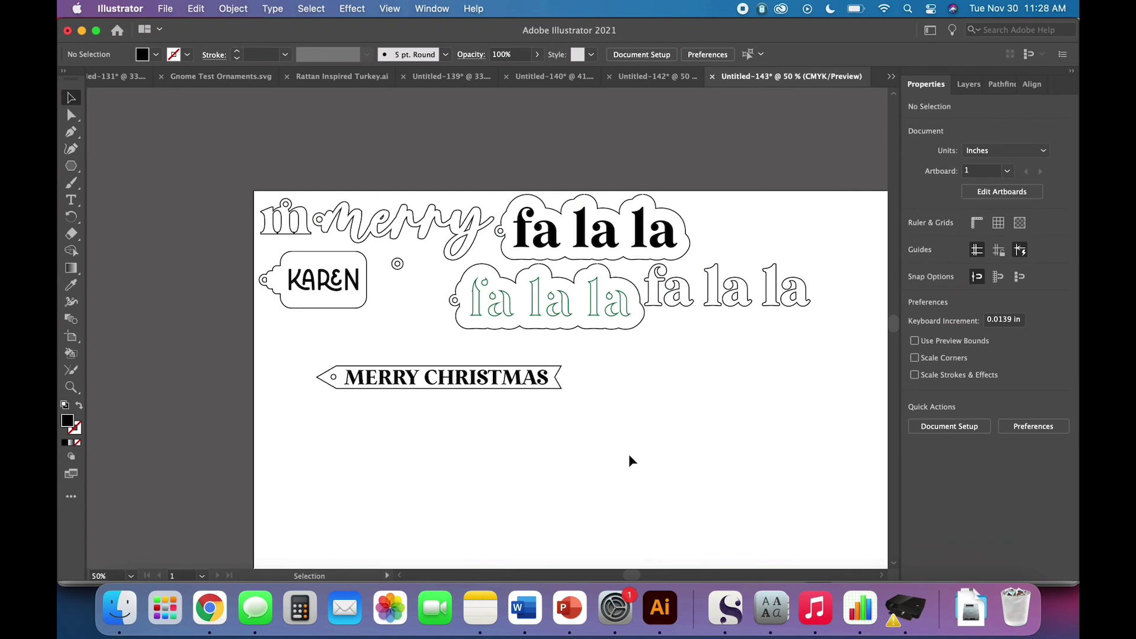
{"action": "left_click_drag", "start_coordinate": [585, 447], "coordinate": [319, 344]}
{"action": "left_click", "coordinate": [390, 421]}
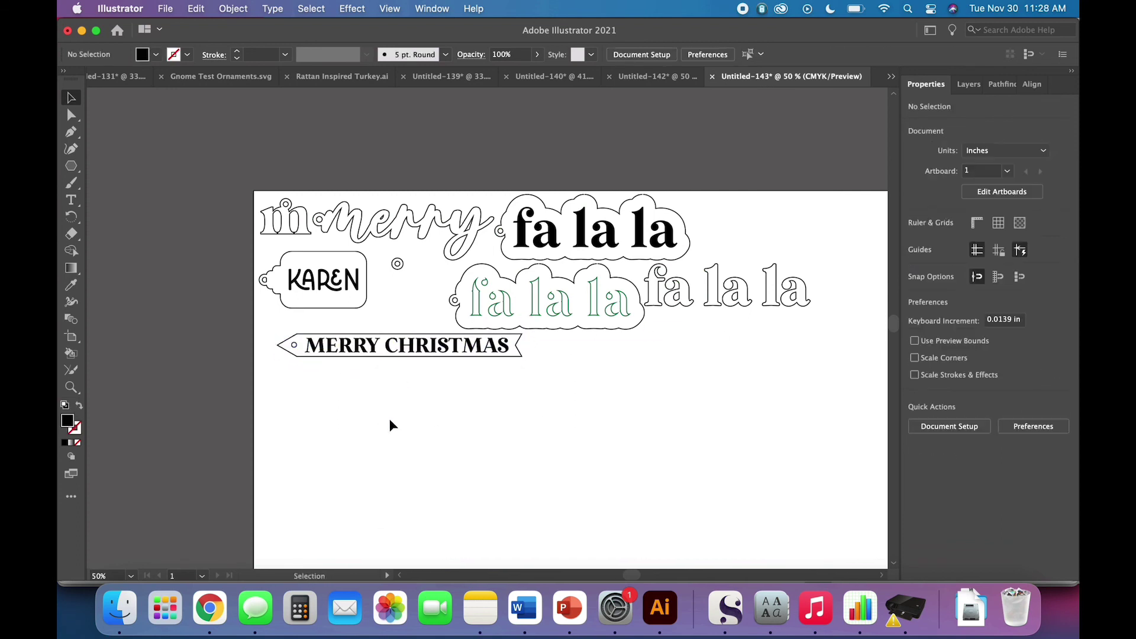